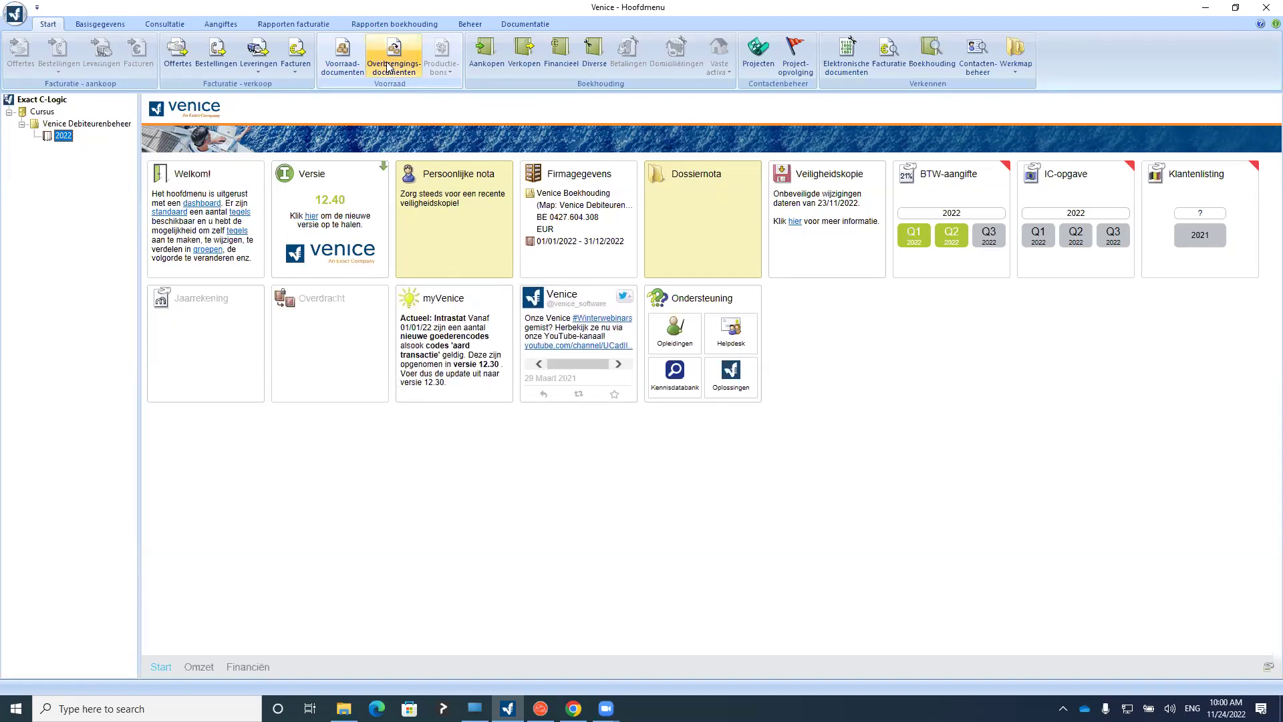
pyautogui.click(387, 67)
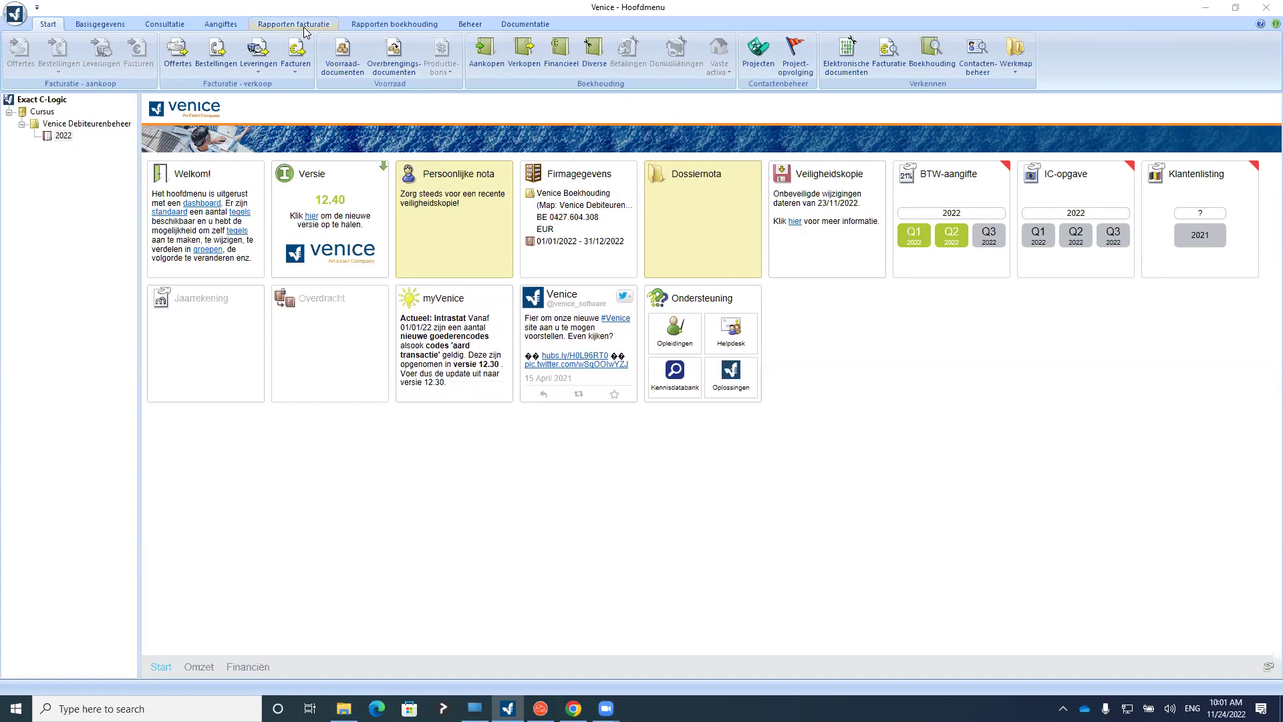
# Open the customer list for the 2022 financial year of the Venice Debiteurenbeheer dossier
pyautogui.click(63, 136)
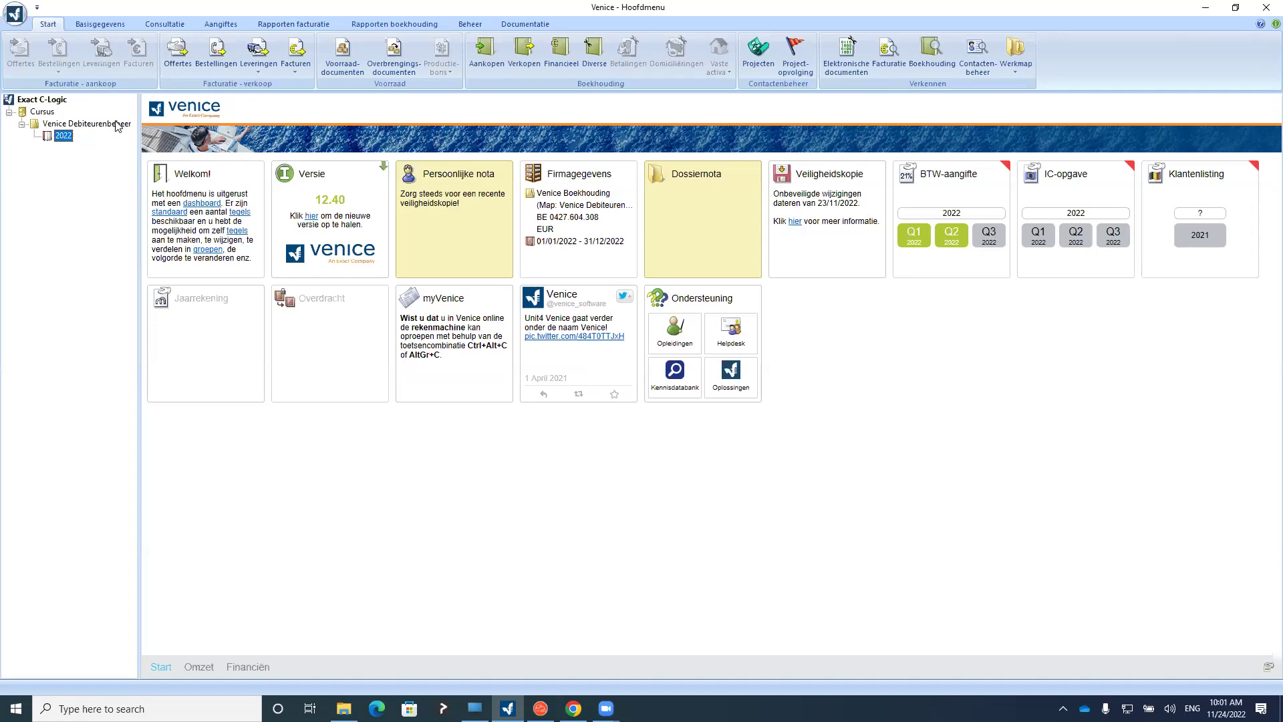
pyautogui.click(112, 25)
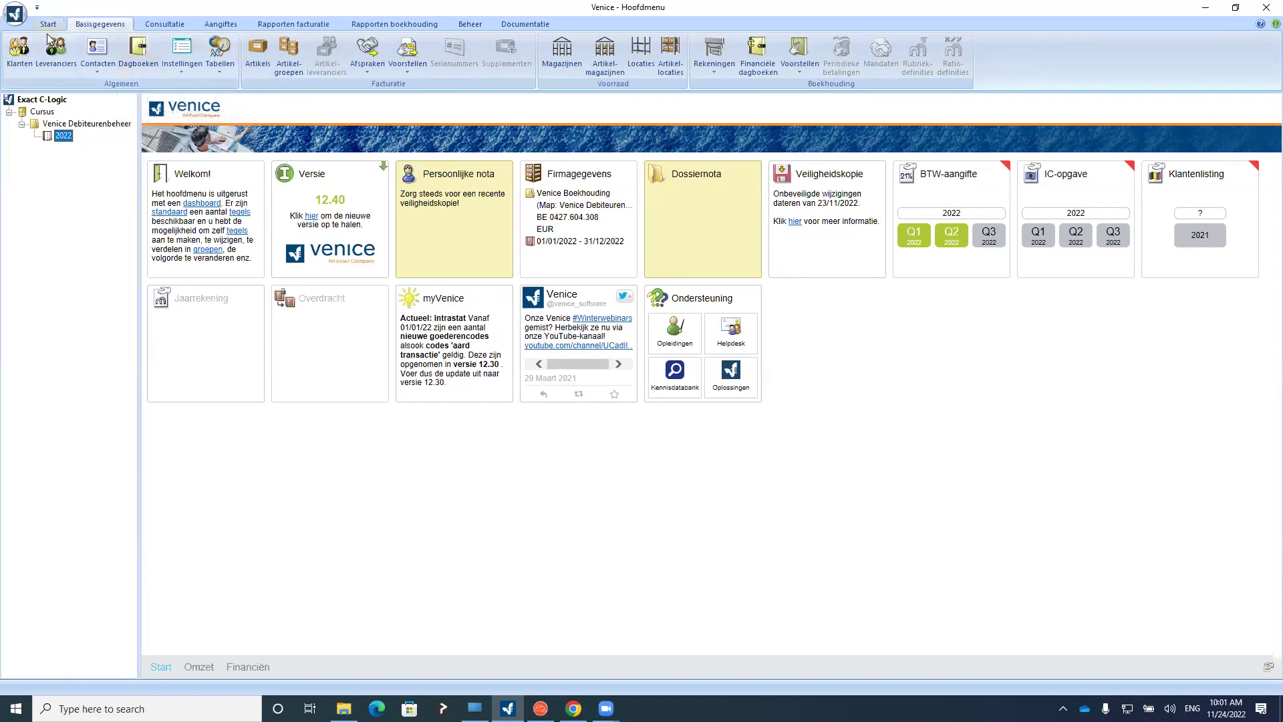
pyautogui.click(18, 51)
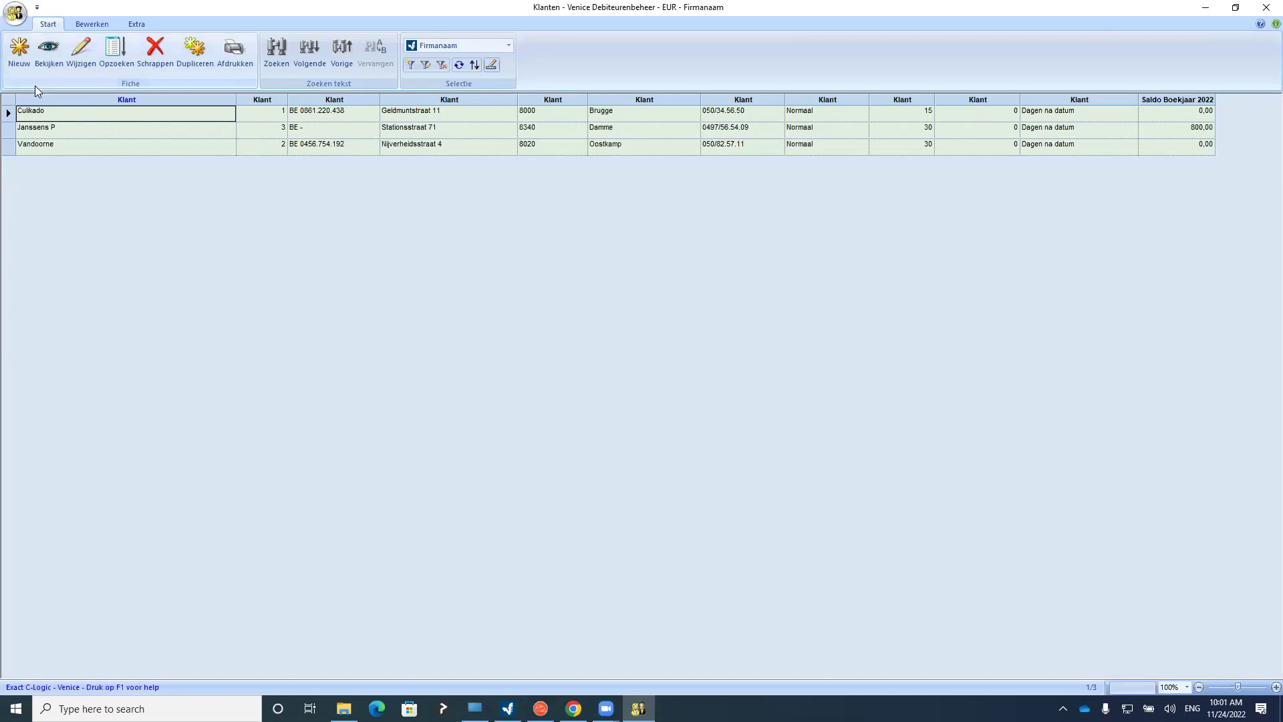
# In the global default values for customer records, set the payment term calculation to Dagen na datum and save the defaults
pyautogui.click(16, 14)
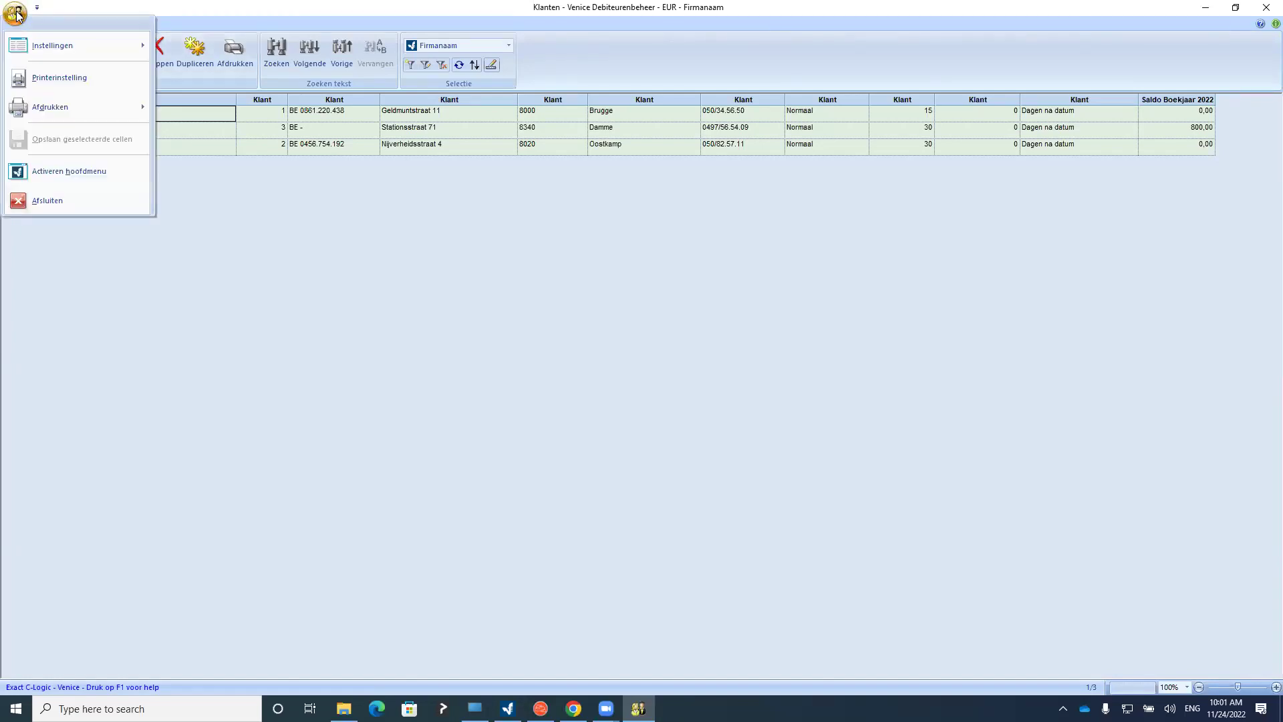
pyautogui.moveTo(72, 45)
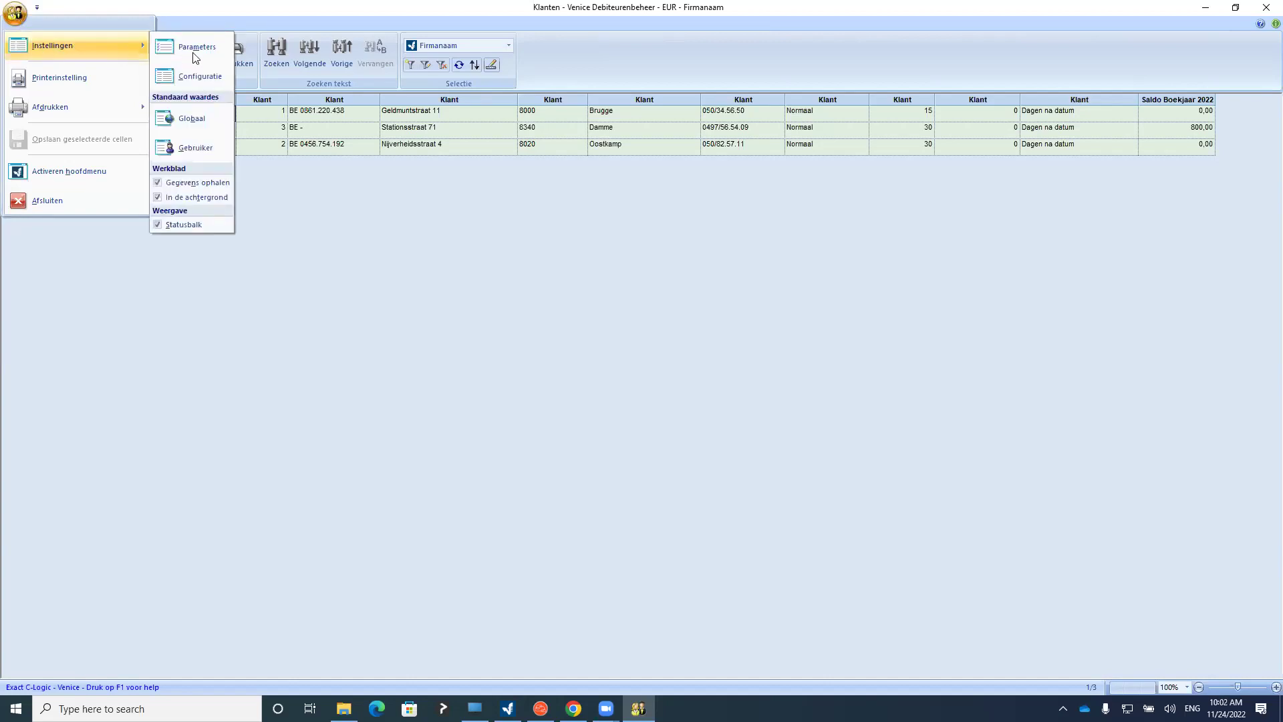
pyautogui.click(192, 119)
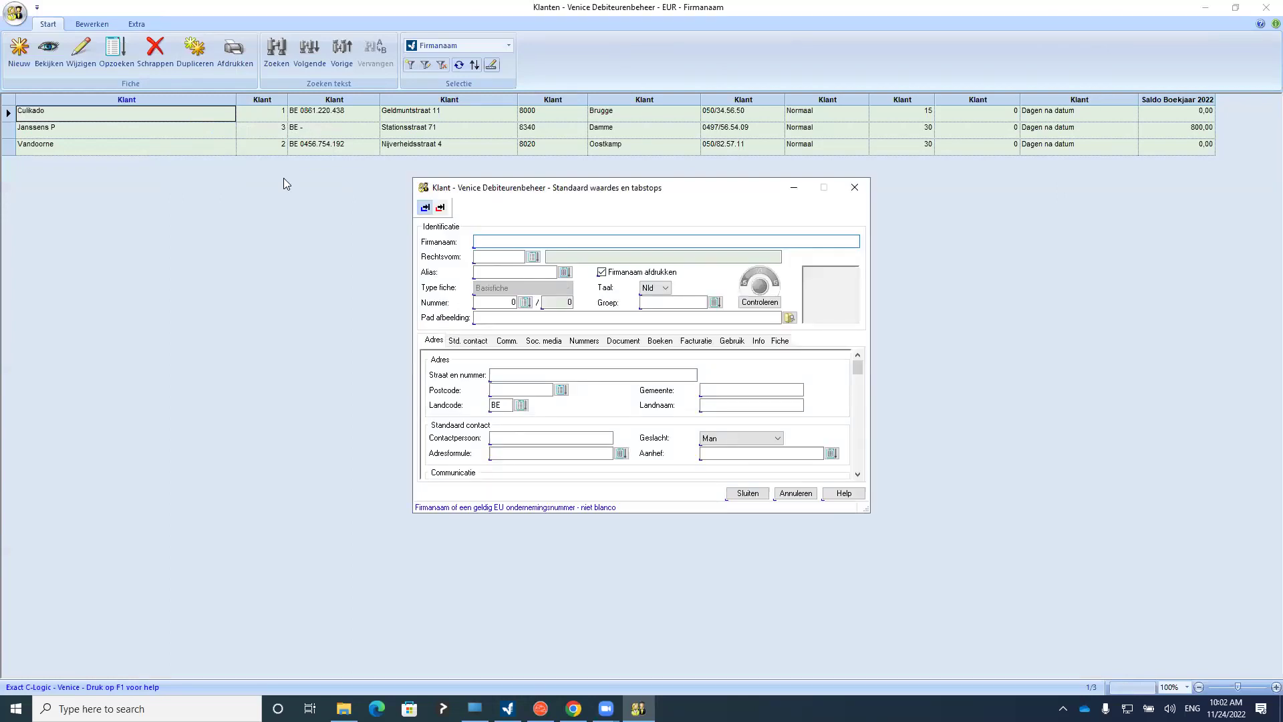
pyautogui.click(624, 340)
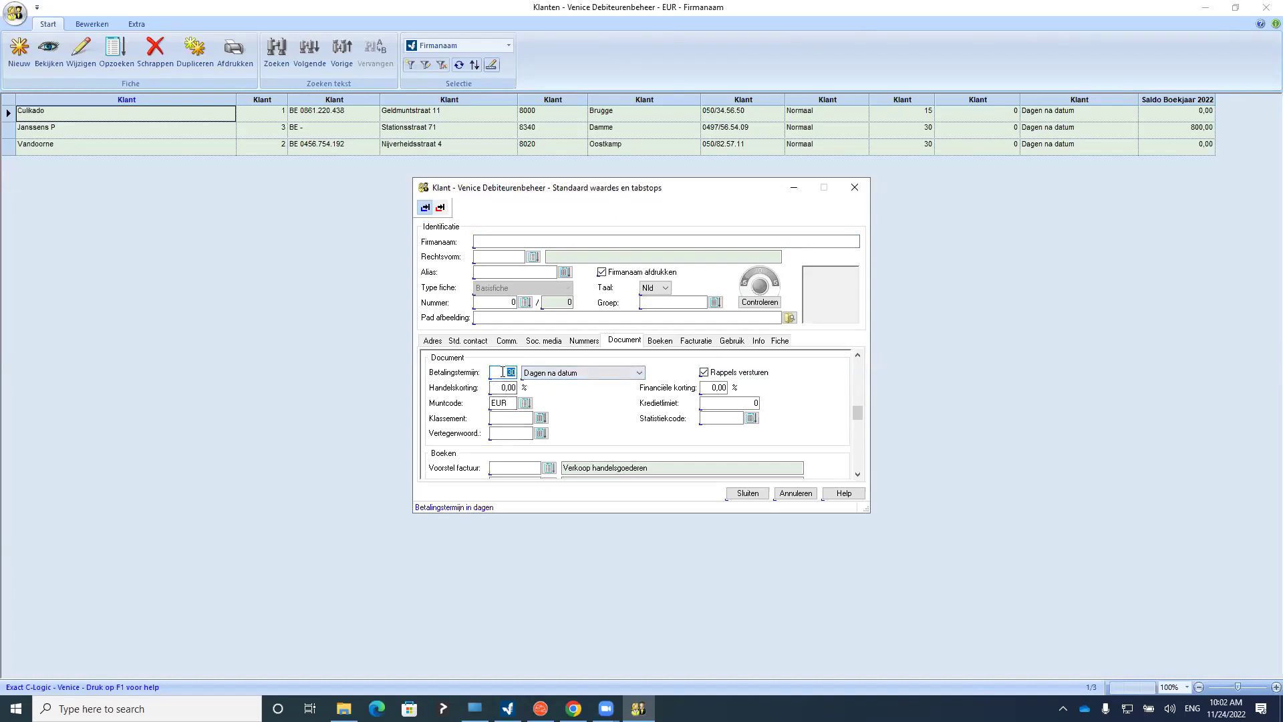
pyautogui.click(571, 374)
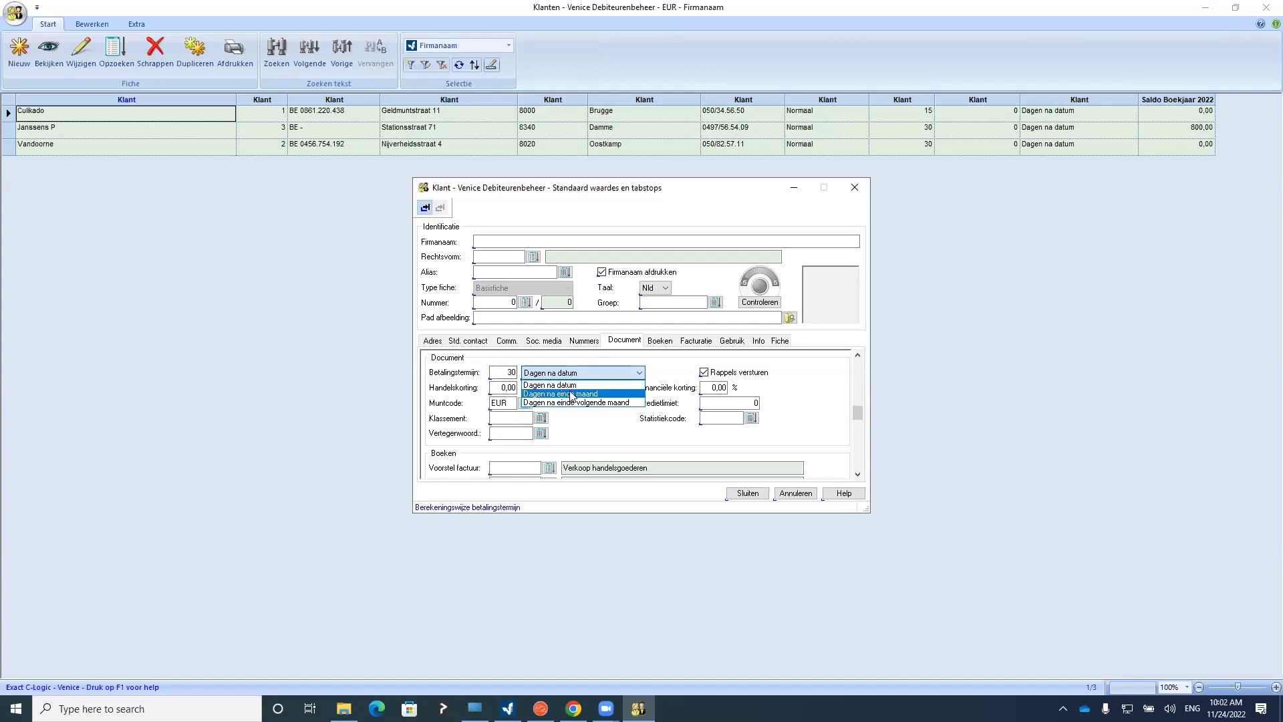
pyautogui.click(569, 386)
pyautogui.click(749, 494)
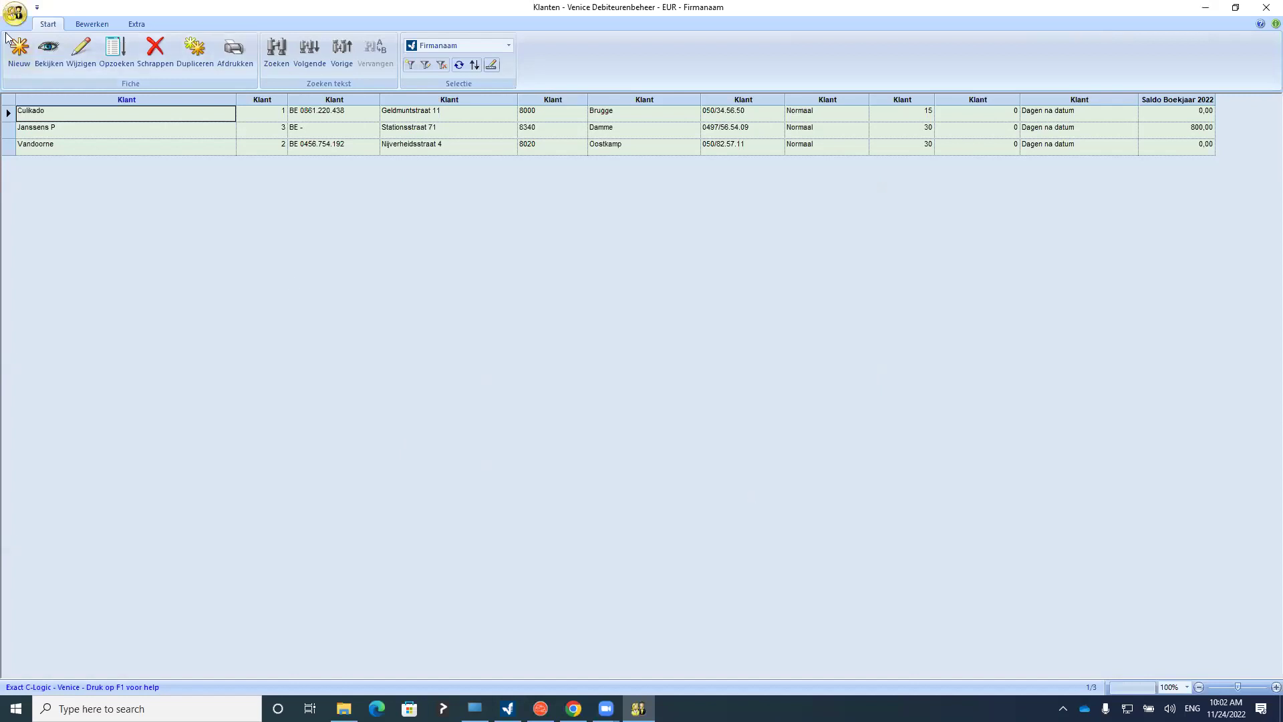
# Check the default payment term on a blank new customer record and close it without saving
pyautogui.click(18, 50)
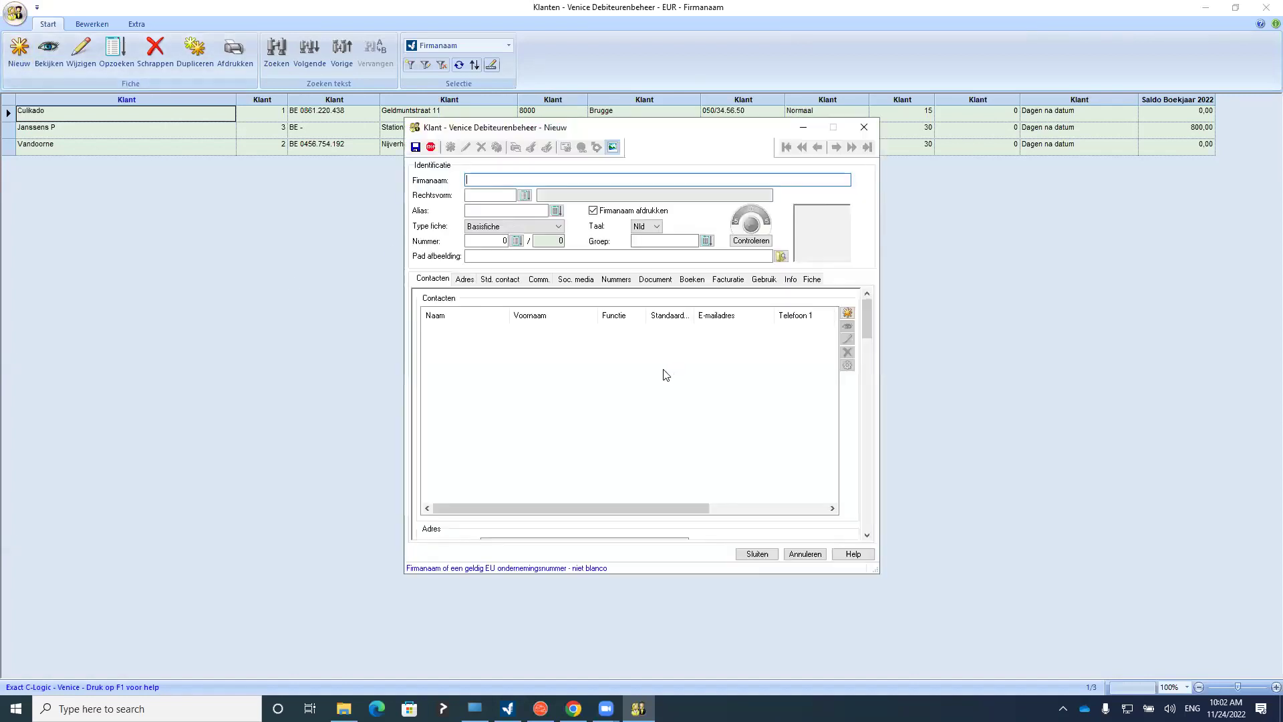
pyautogui.moveTo(865, 312); pyautogui.dragTo(864, 397)
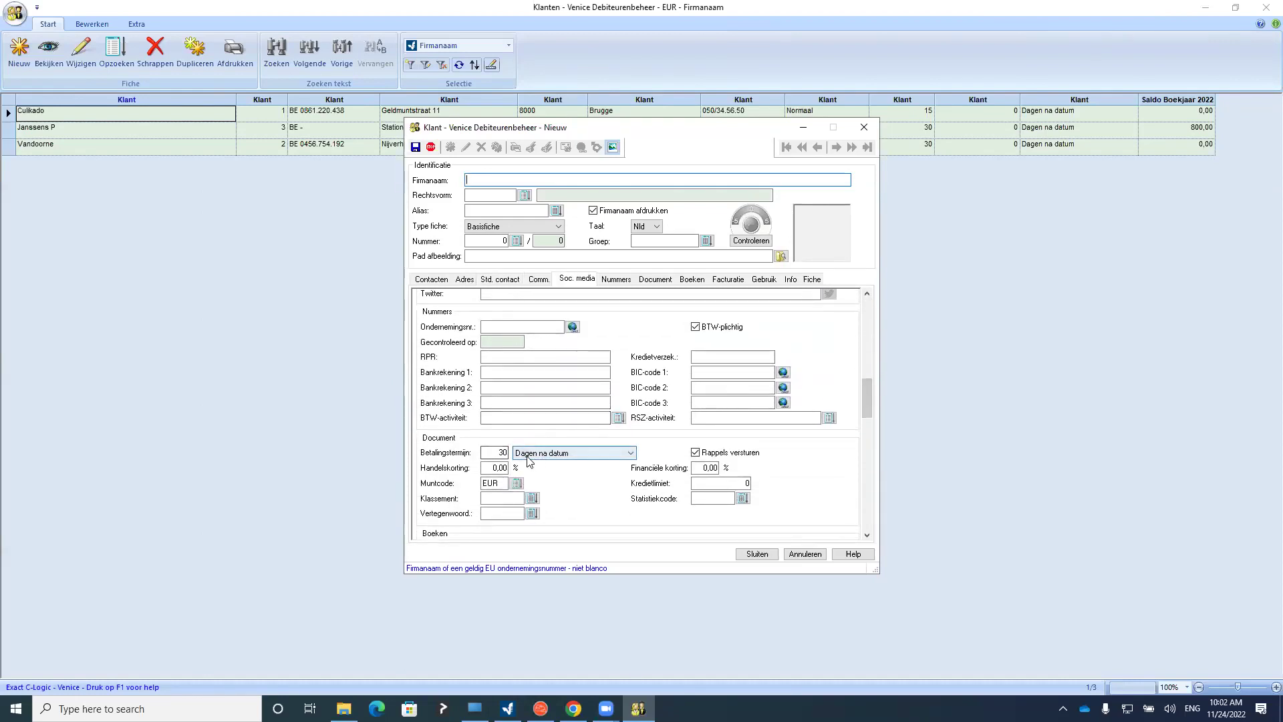
pyautogui.click(865, 128)
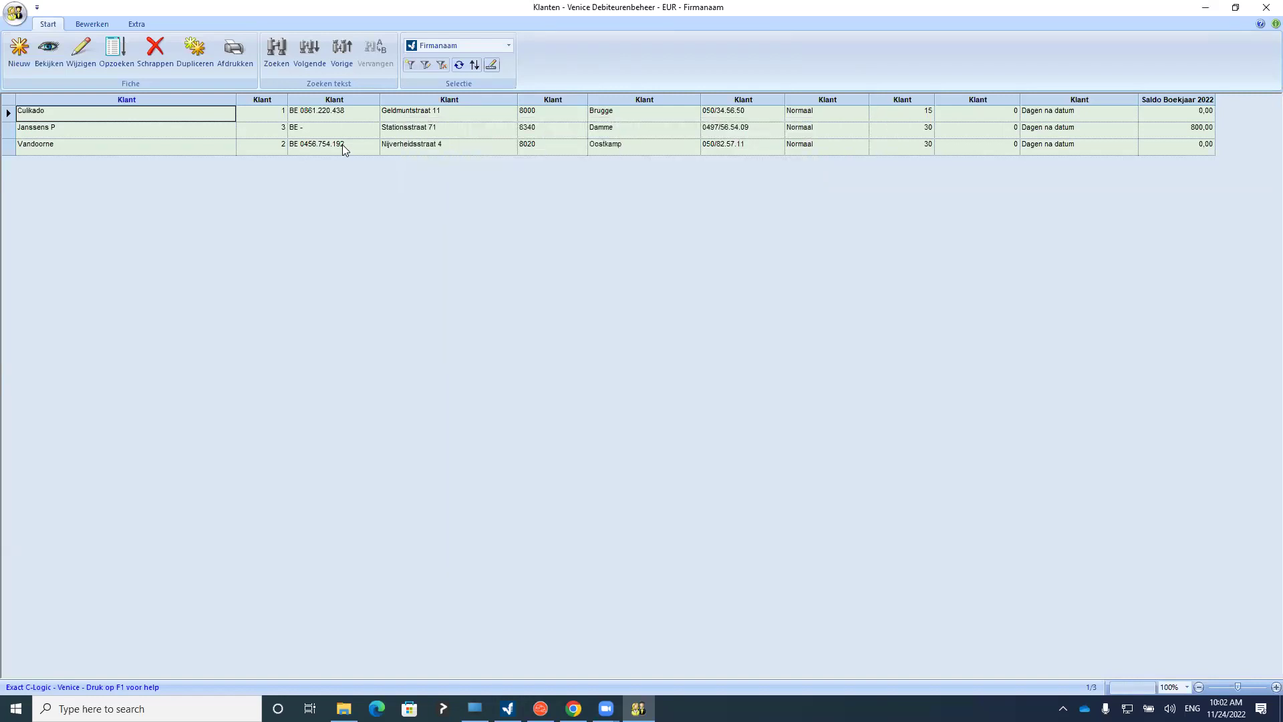
# Open the second customer in the list for editing and set its payment term to 15 days
pyautogui.click(79, 129)
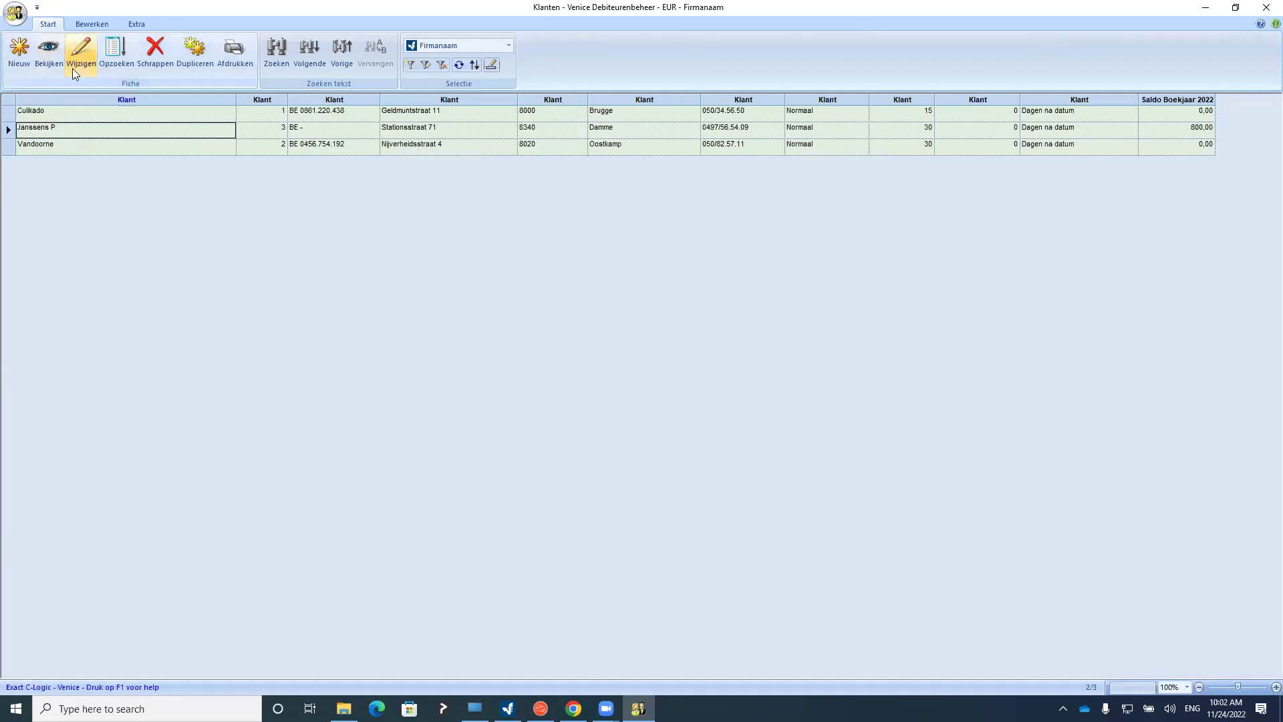
pyautogui.click(82, 53)
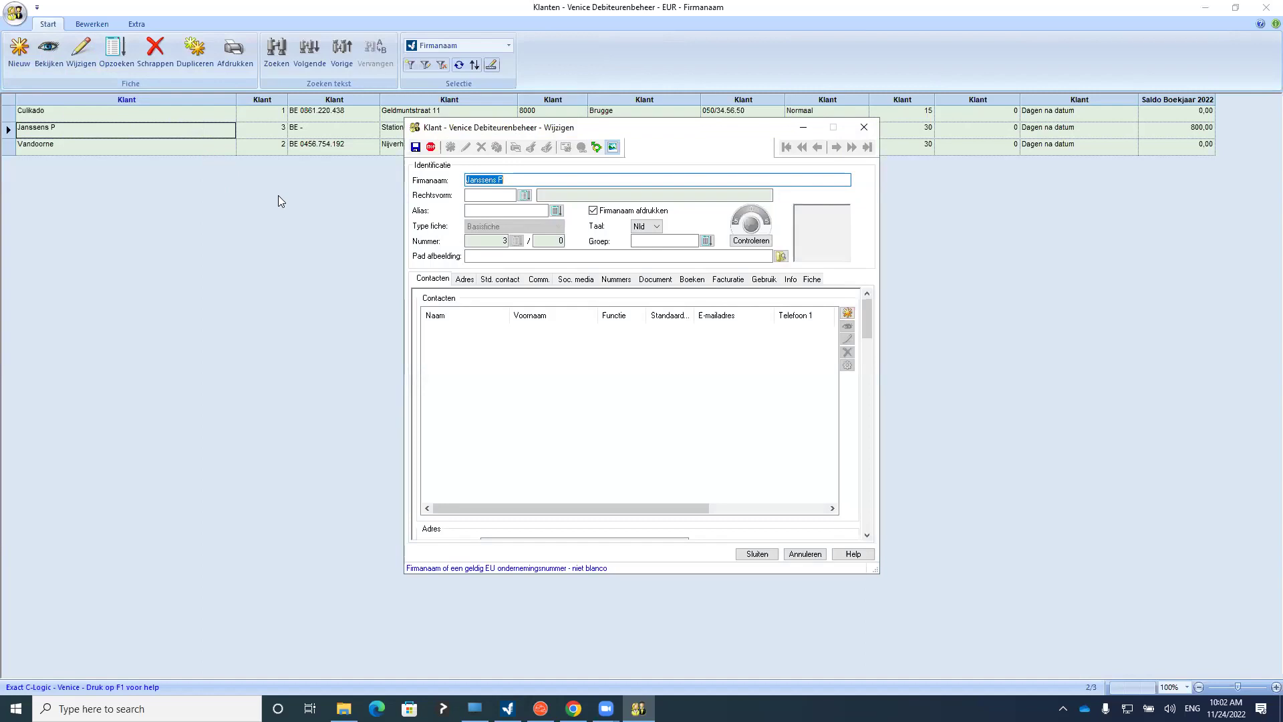
pyautogui.click(648, 279)
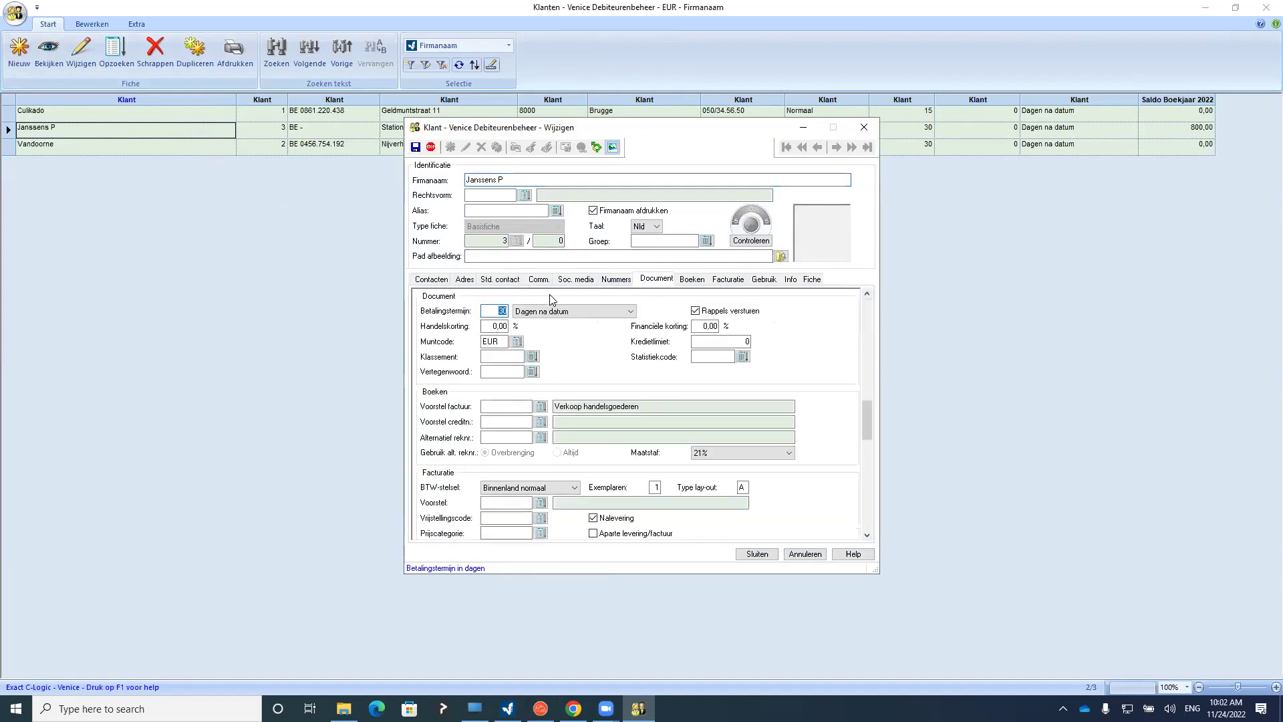
pyautogui.click(500, 310)
pyautogui.write('15')
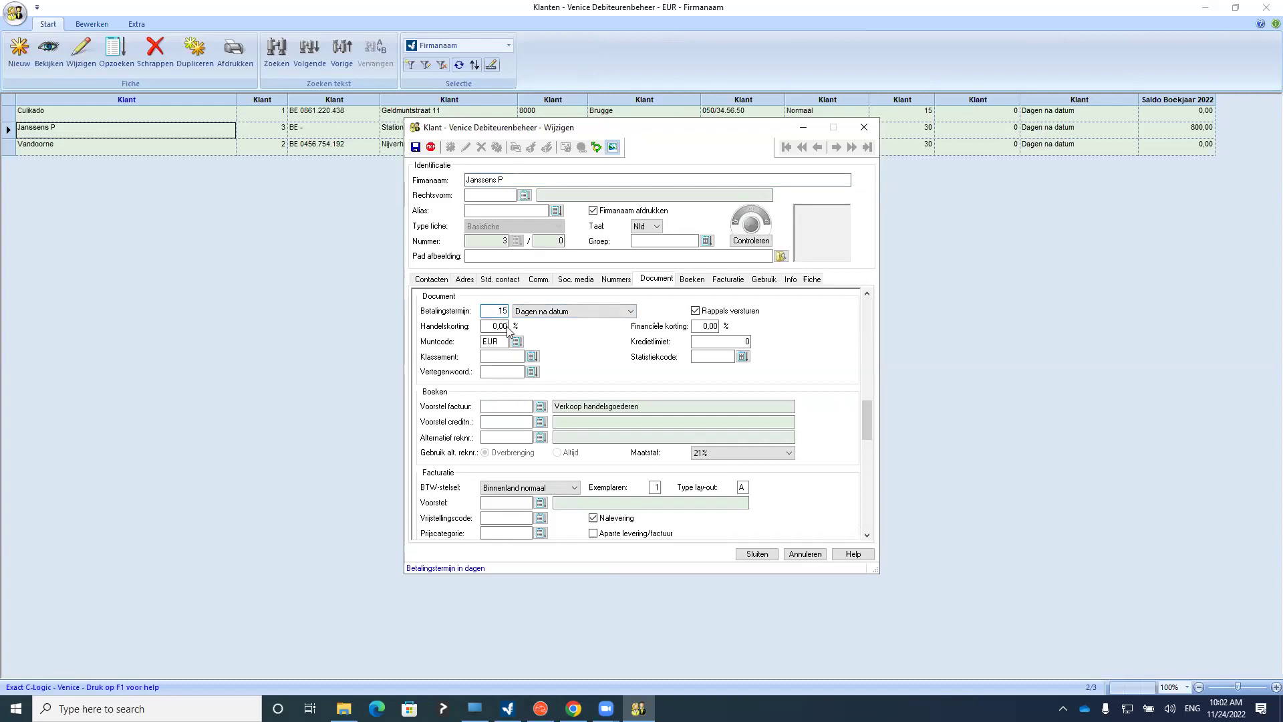
pyautogui.click(486, 311)
pyautogui.doubleClick(498, 311)
pyautogui.write('0')
pyautogui.hotkey('ctrl', 'z')
# Save the edited customer record and close the customer list
pyautogui.click(758, 553)
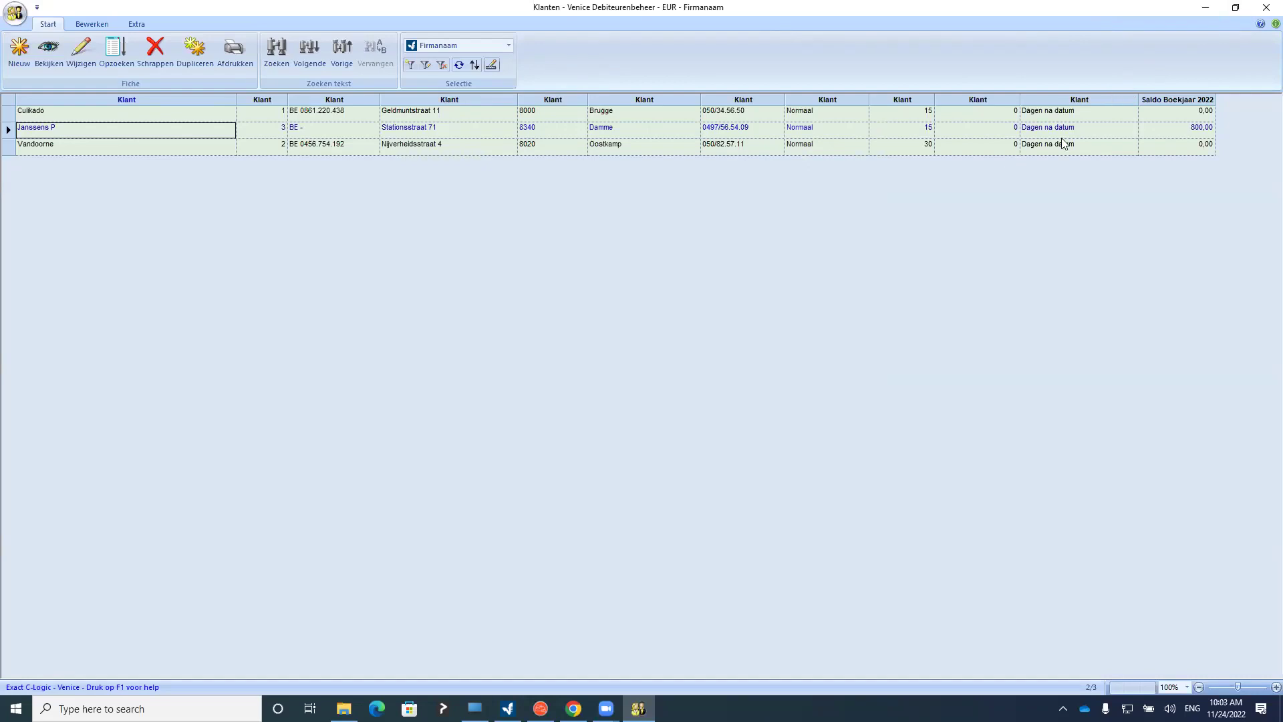
pyautogui.click(1266, 7)
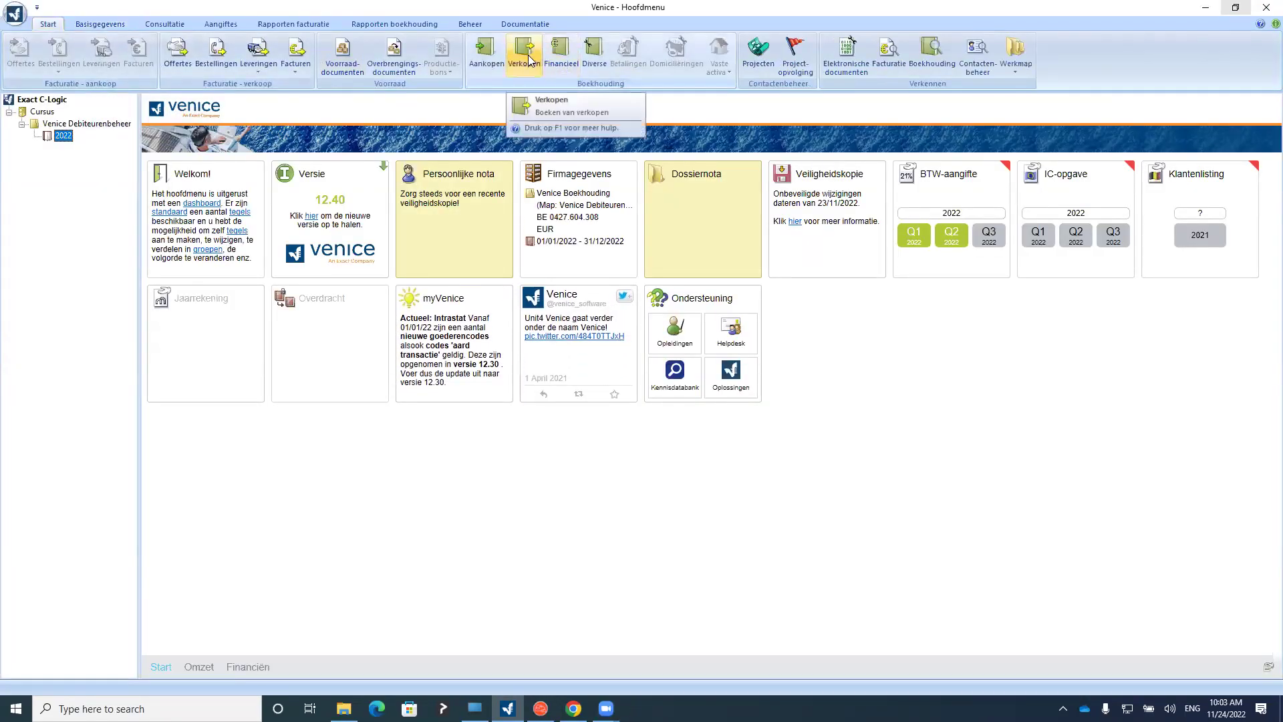
# Start a new sales document for the customer whose payment term was just changed
pyautogui.click(525, 55)
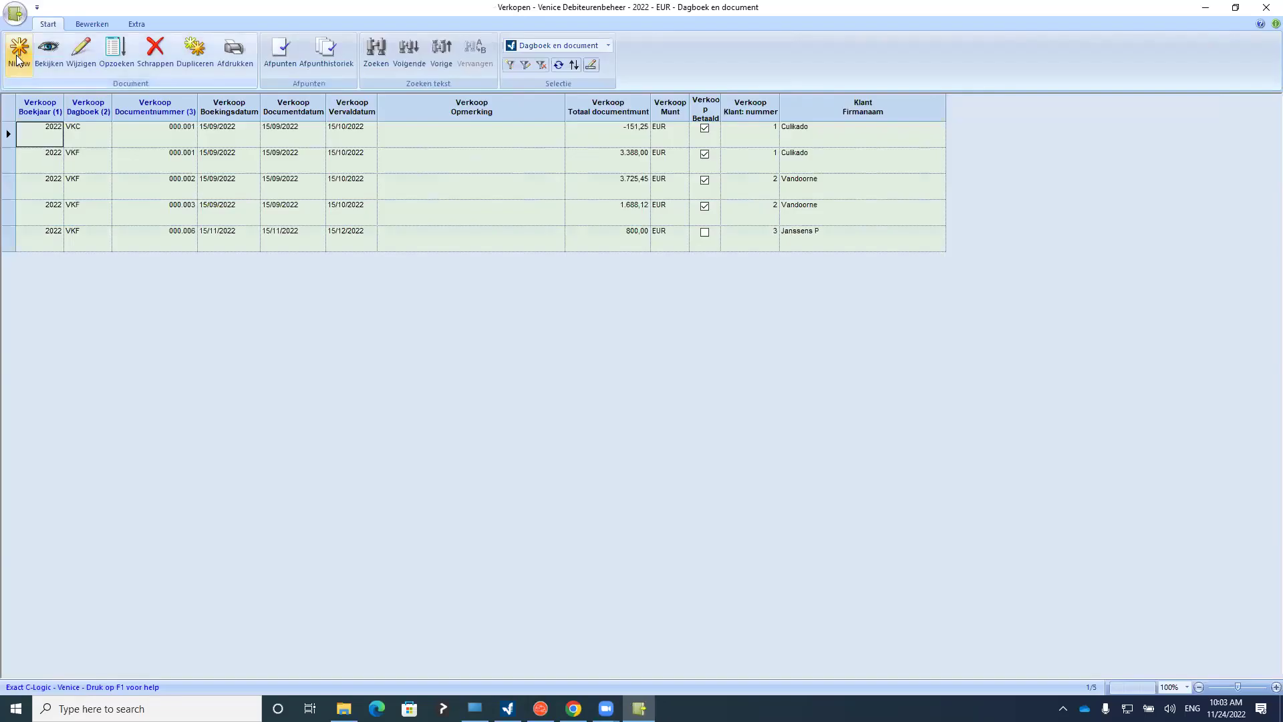
pyautogui.click(18, 59)
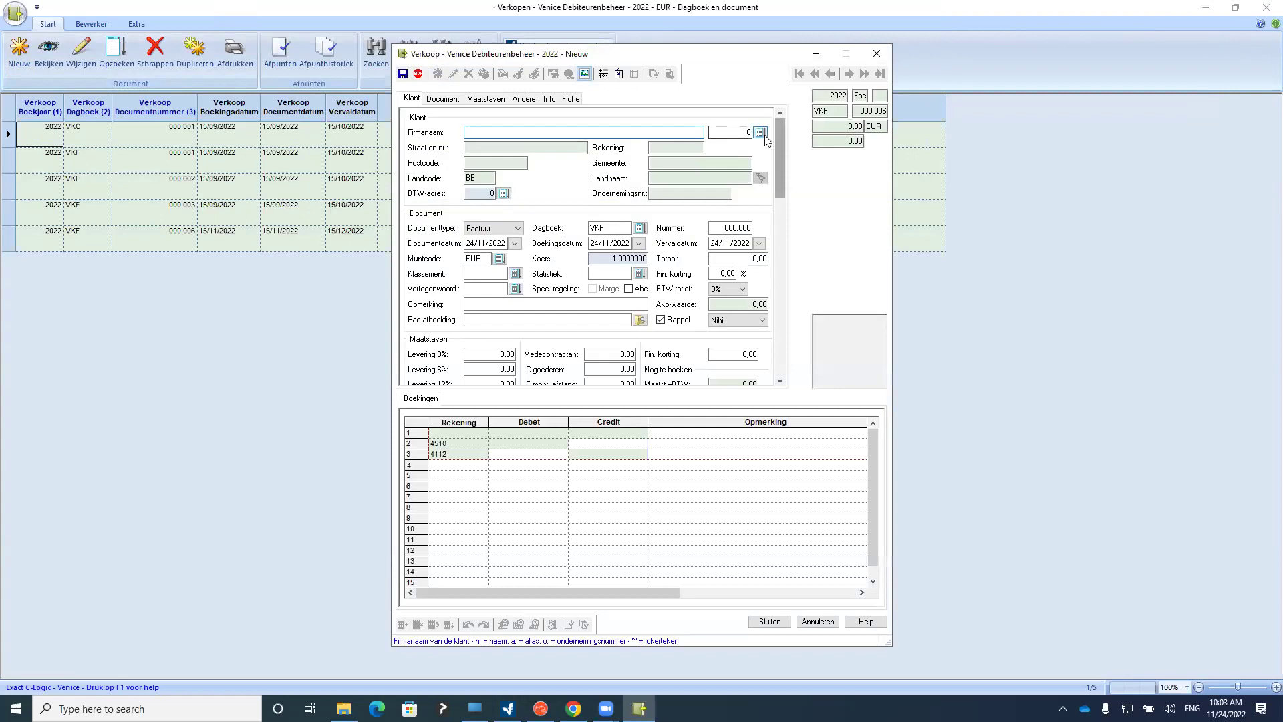
pyautogui.click(749, 133)
pyautogui.doubleClick(436, 308)
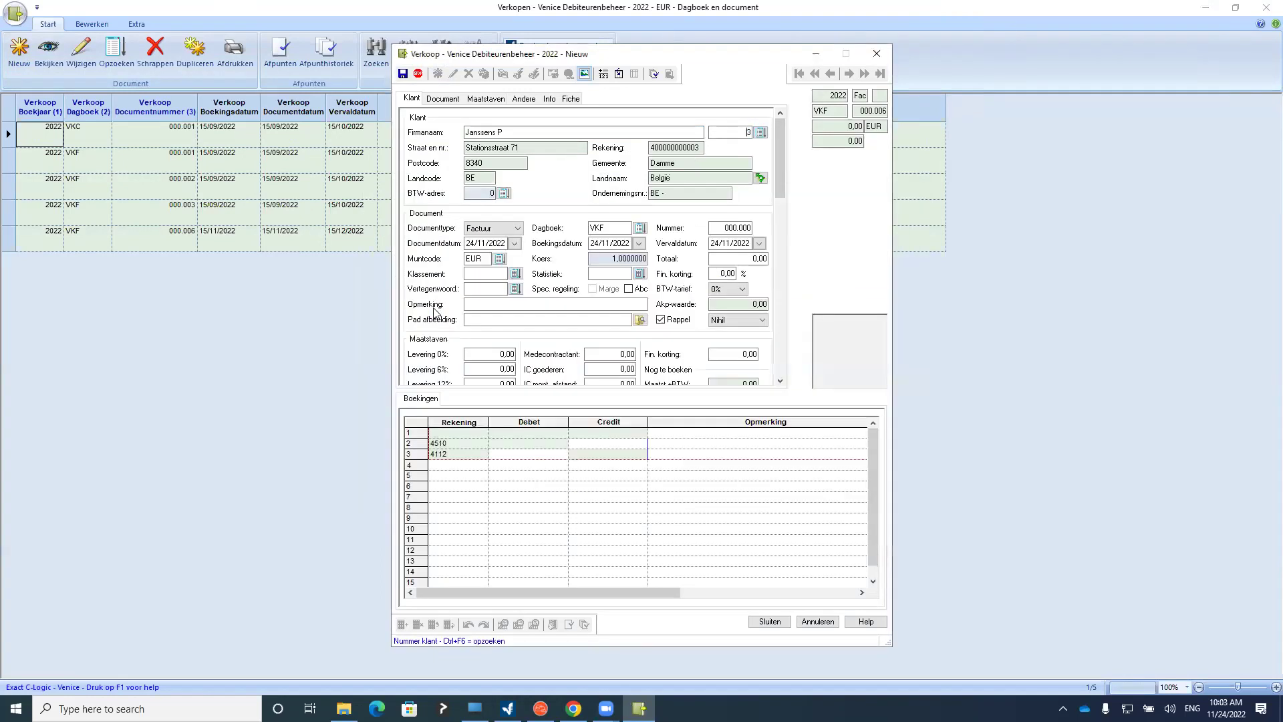
# Review the sales document's date and due date, and set the due date to 05/12/2022 from the calendar
pyautogui.click(443, 98)
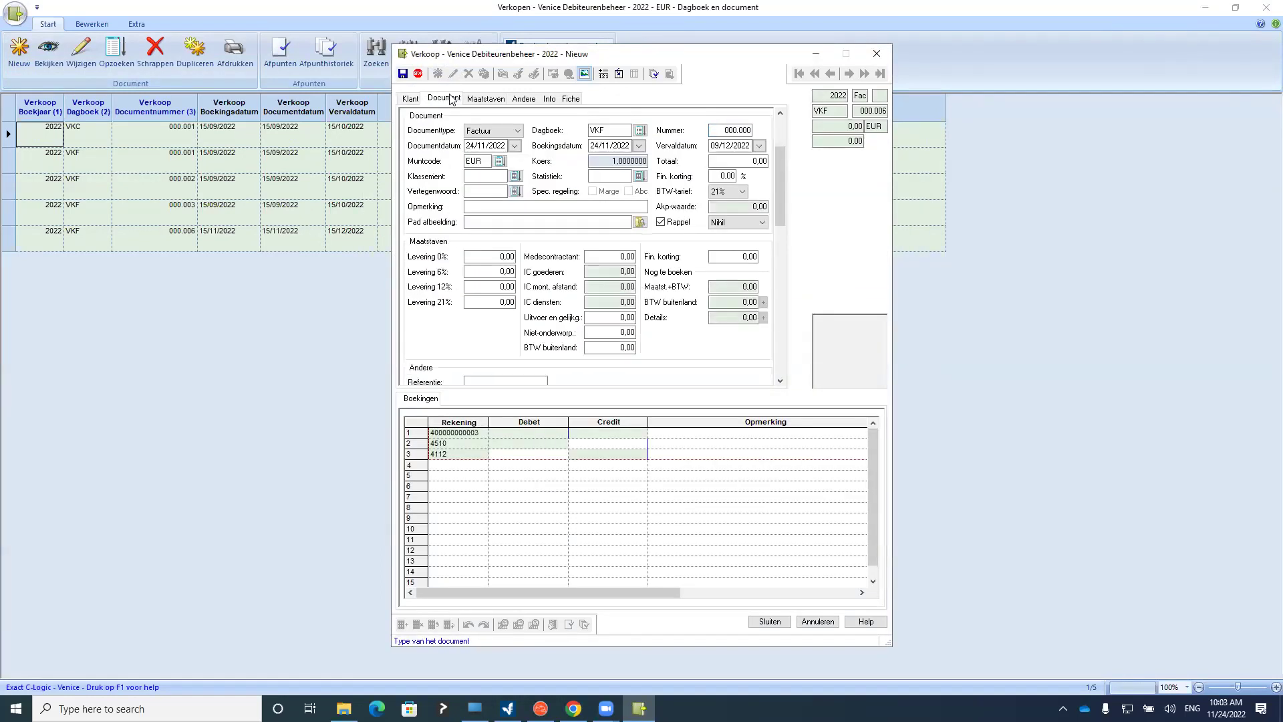
pyautogui.click(481, 142)
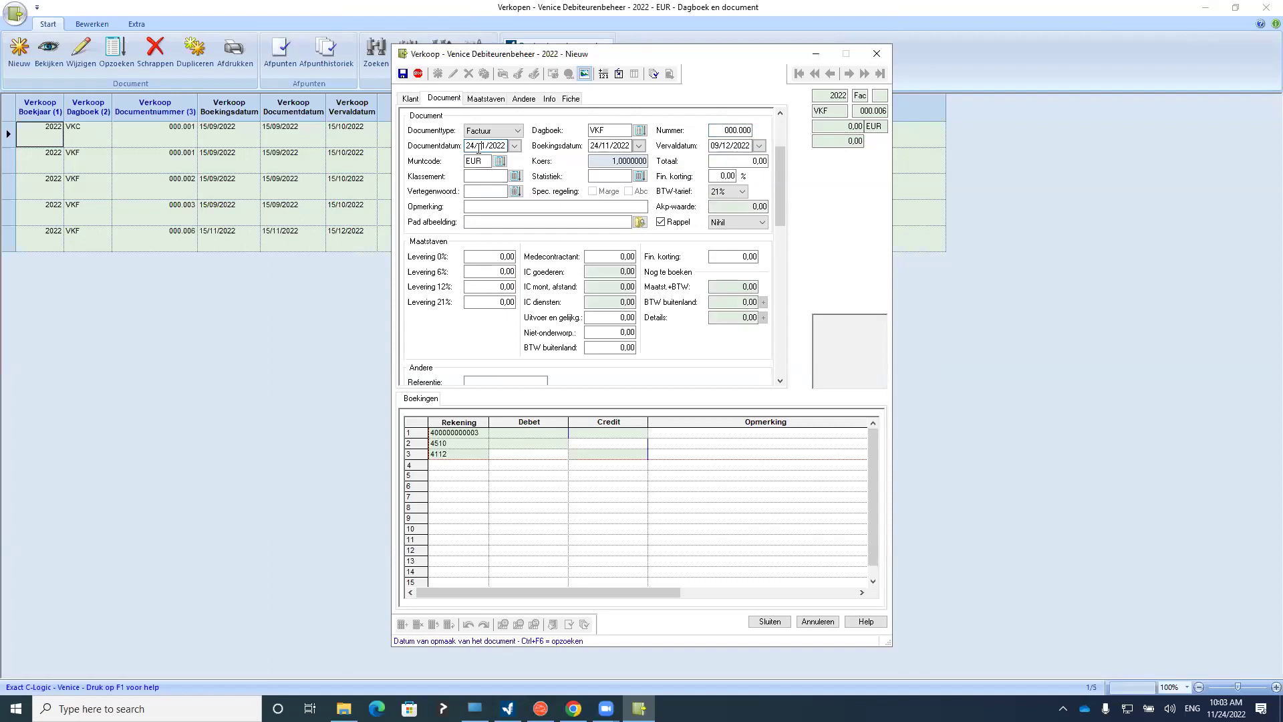
pyautogui.click(752, 144)
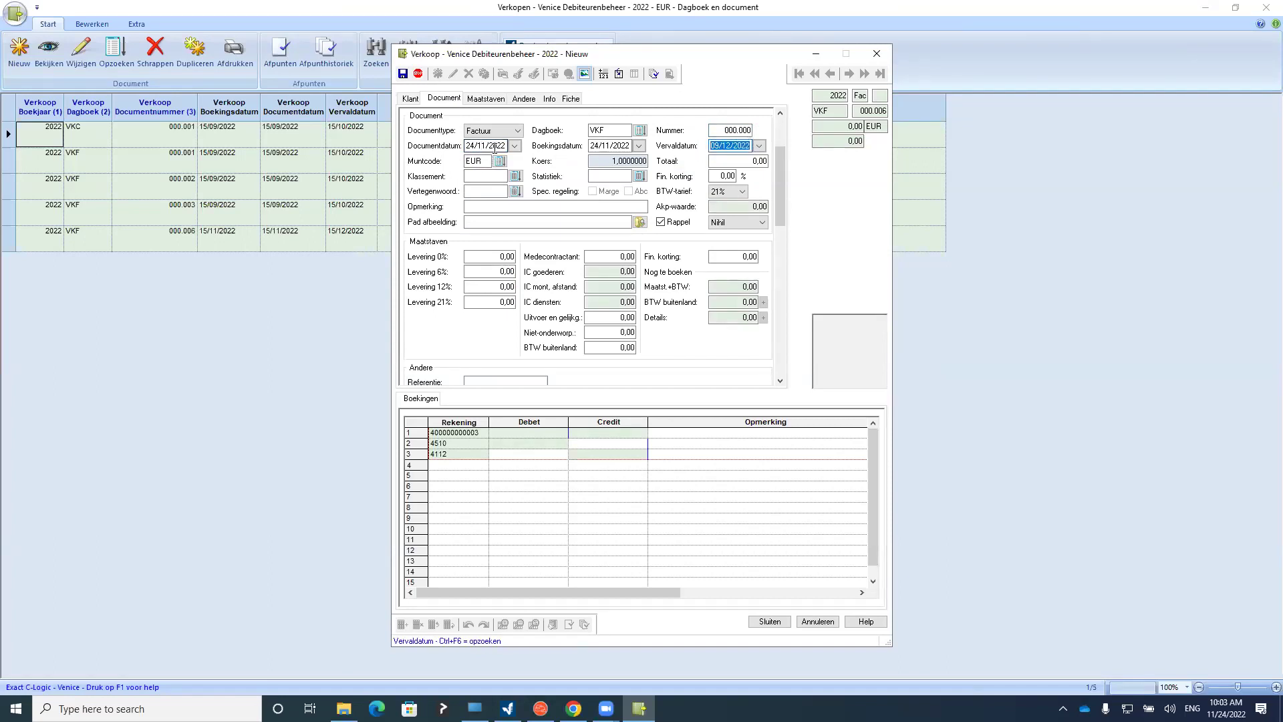
pyautogui.click(735, 157)
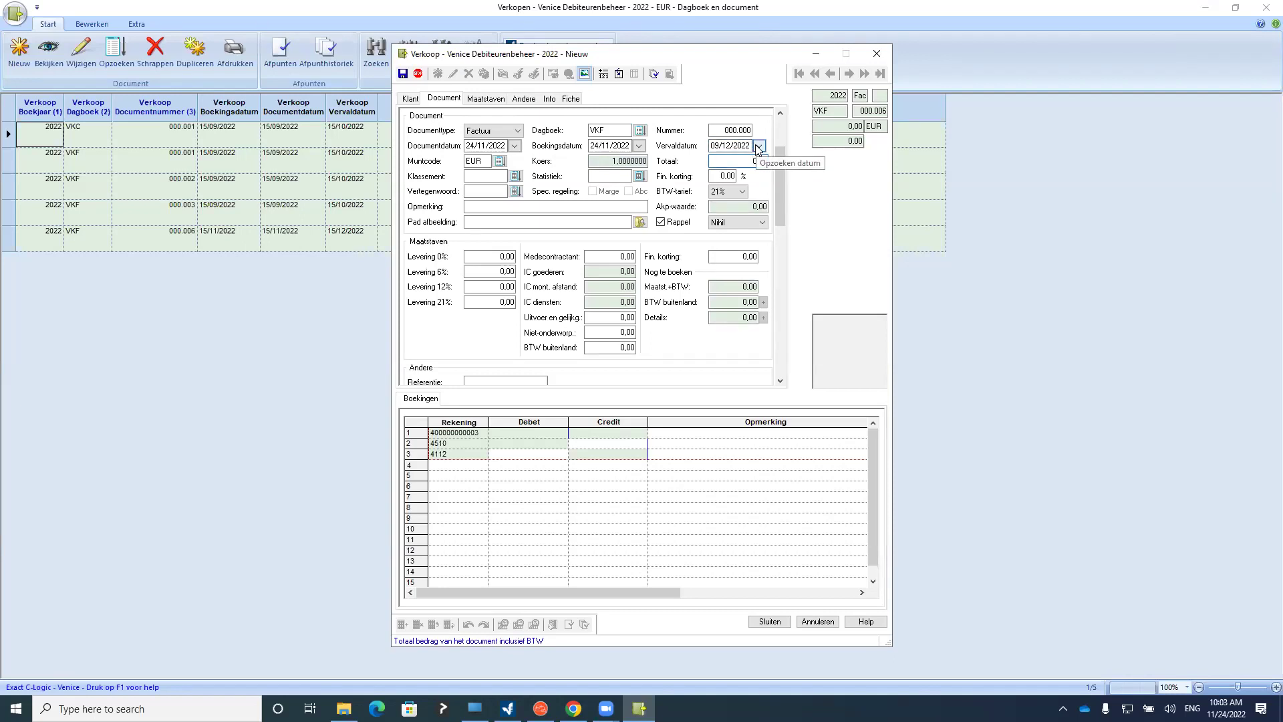
pyautogui.click(759, 146)
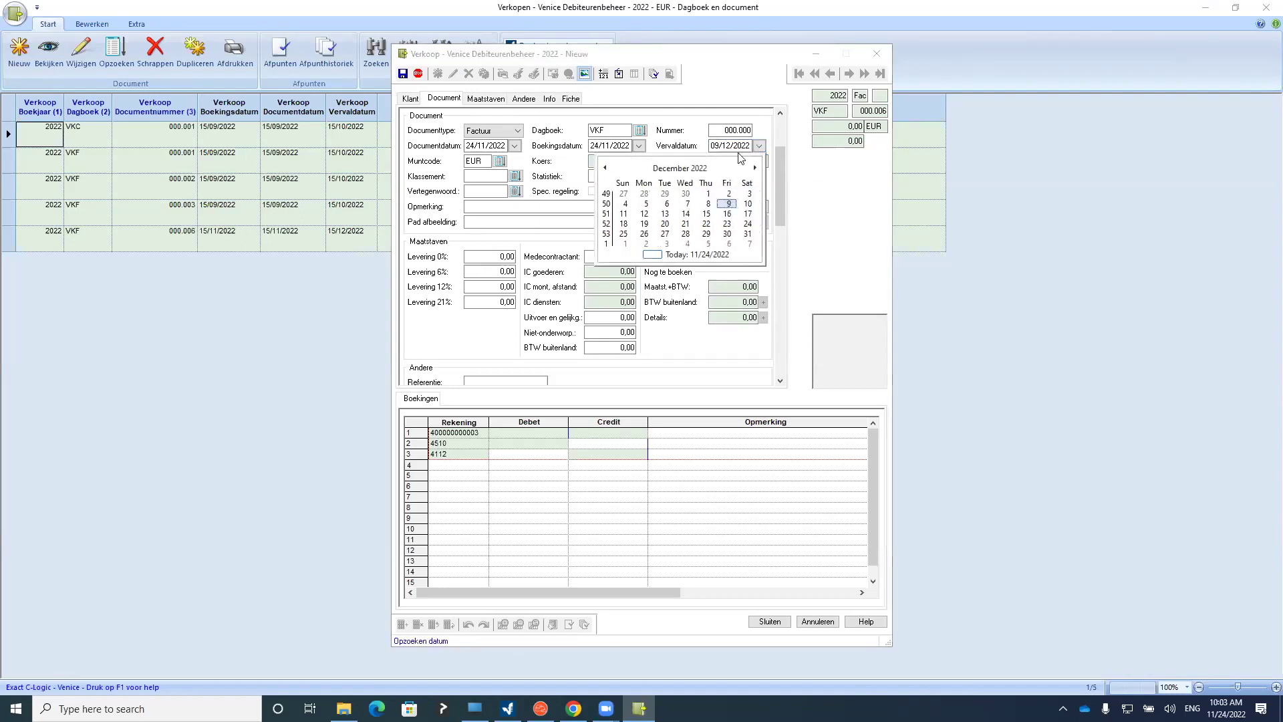
pyautogui.click(646, 205)
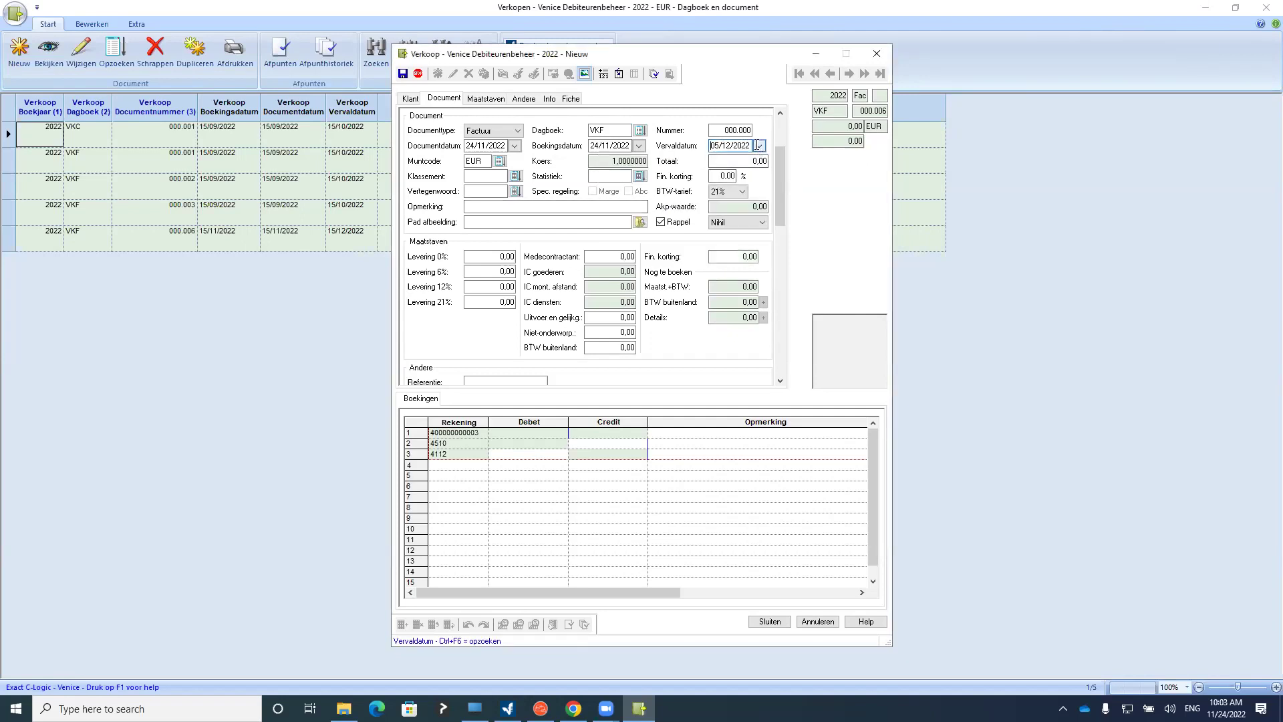
# Clear the sales document's due date and enter it as the date formula .+10
pyautogui.hotkey('shift', 'End')
pyautogui.press('Delete')
pyautogui.click(715, 161)
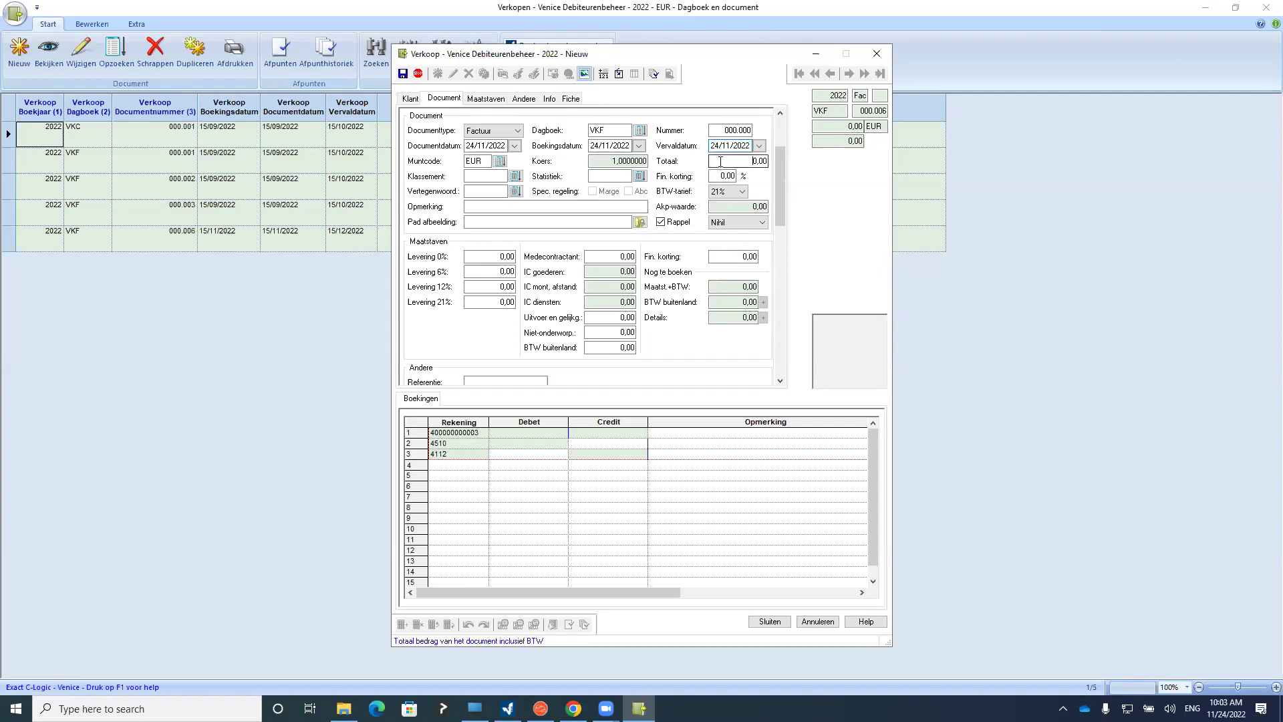
pyautogui.click(727, 146)
pyautogui.moveTo(748, 146); pyautogui.dragTo(329, 134)
pyautogui.press('Delete')
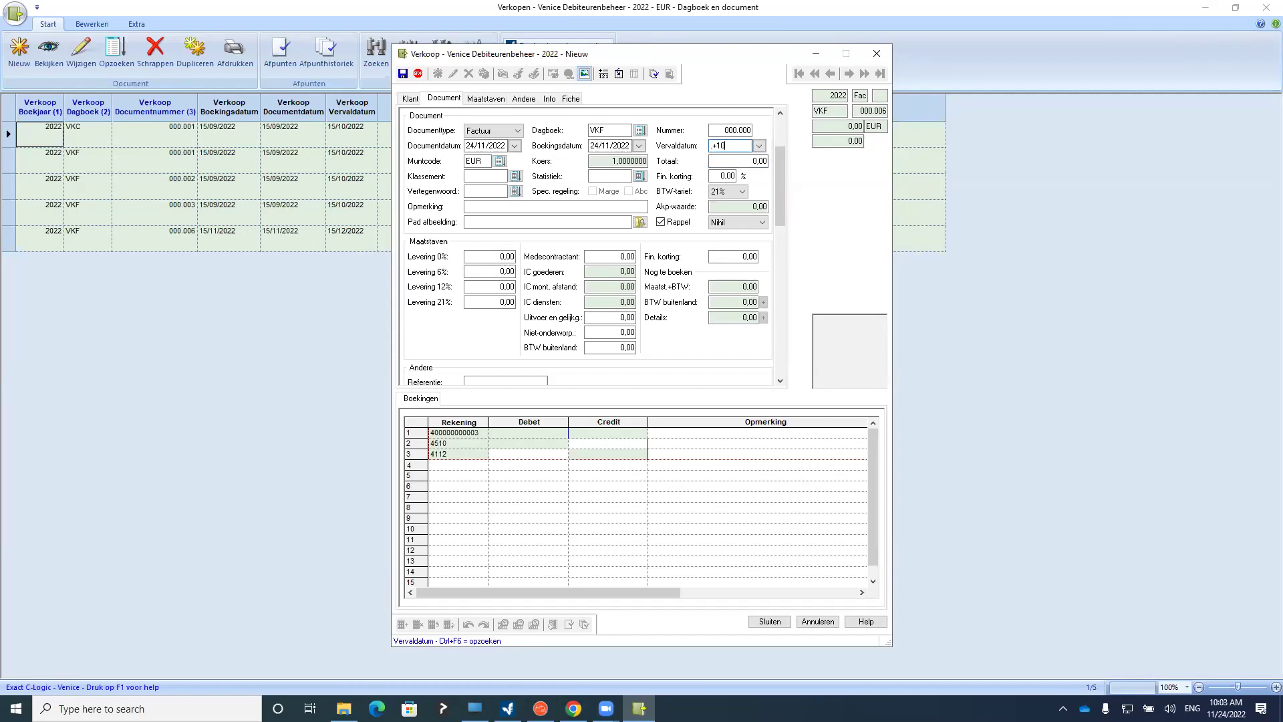
pyautogui.write('+10')
pyautogui.click(725, 162)
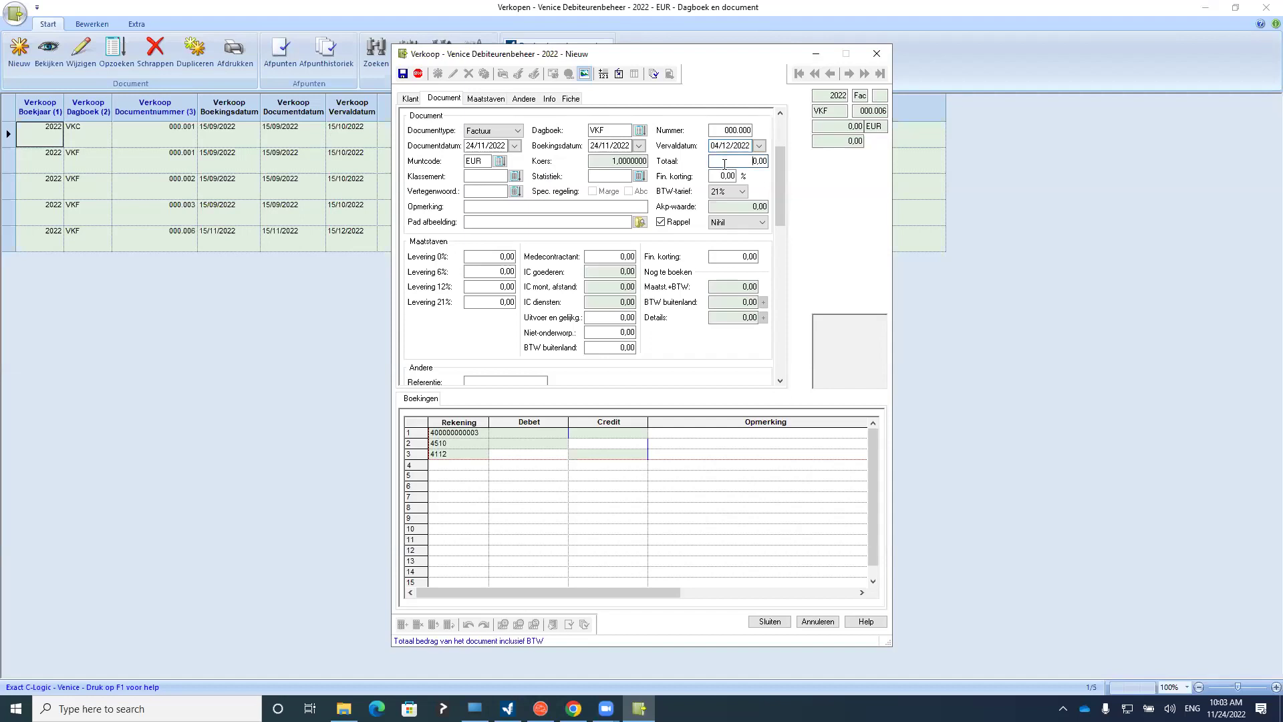
# Discard the new sales document without saving and close the sales list
pyautogui.click(728, 146)
pyautogui.click(877, 53)
pyautogui.click(641, 370)
pyautogui.click(396, 210)
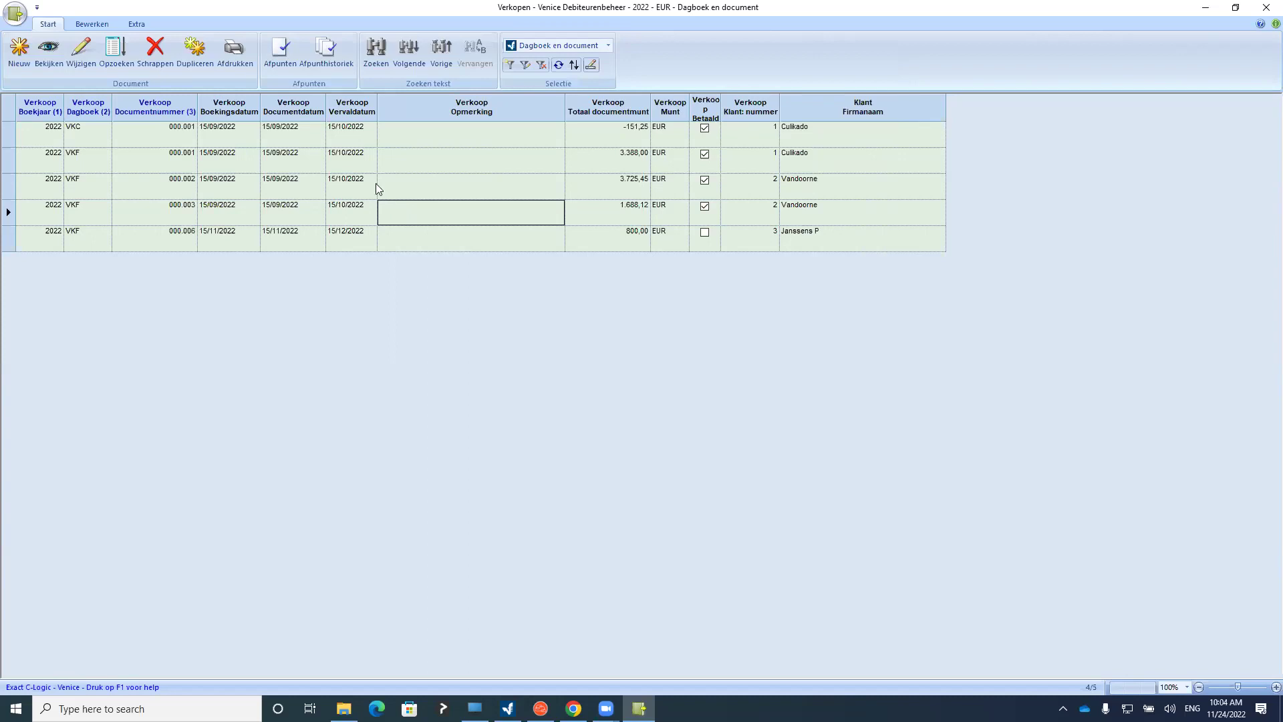
pyautogui.press('Down')
pyautogui.moveTo(492, 141); pyautogui.dragTo(438, 215)
pyautogui.click(1266, 10)
# Open the customer list and review the payment term on Culikado's customer record, closing it without changes
pyautogui.click(101, 24)
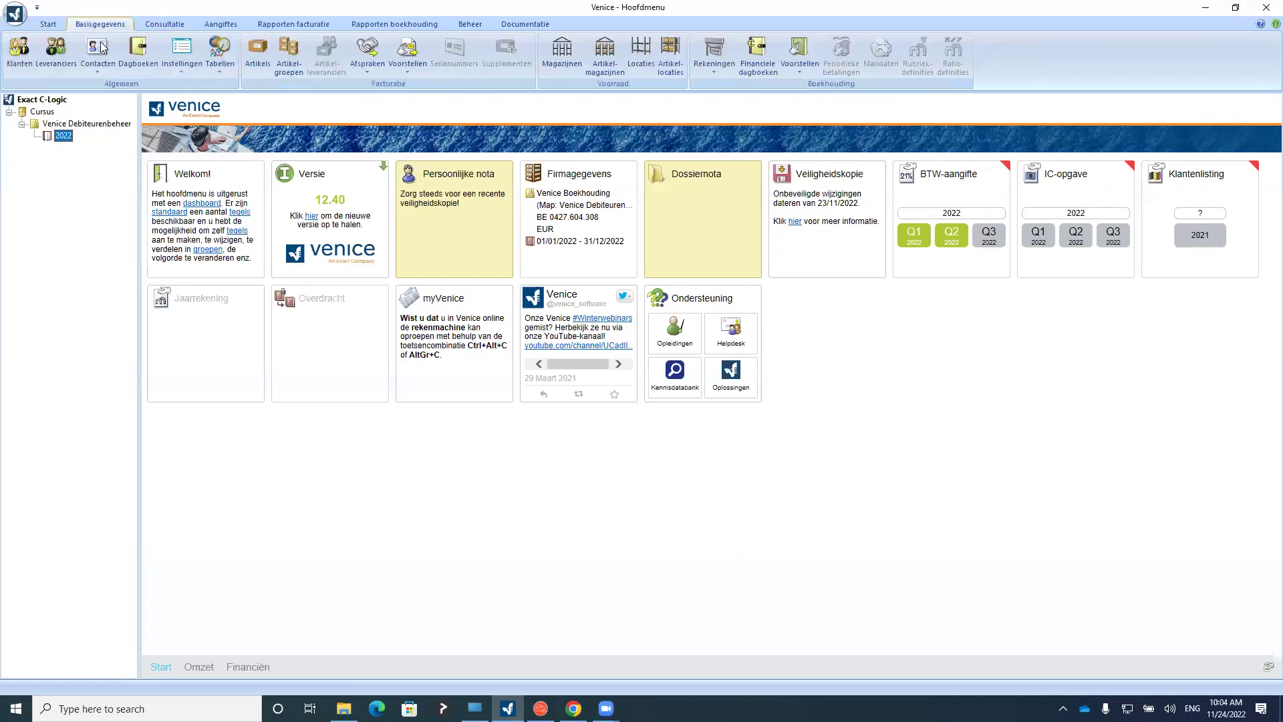
pyautogui.press('super+d')
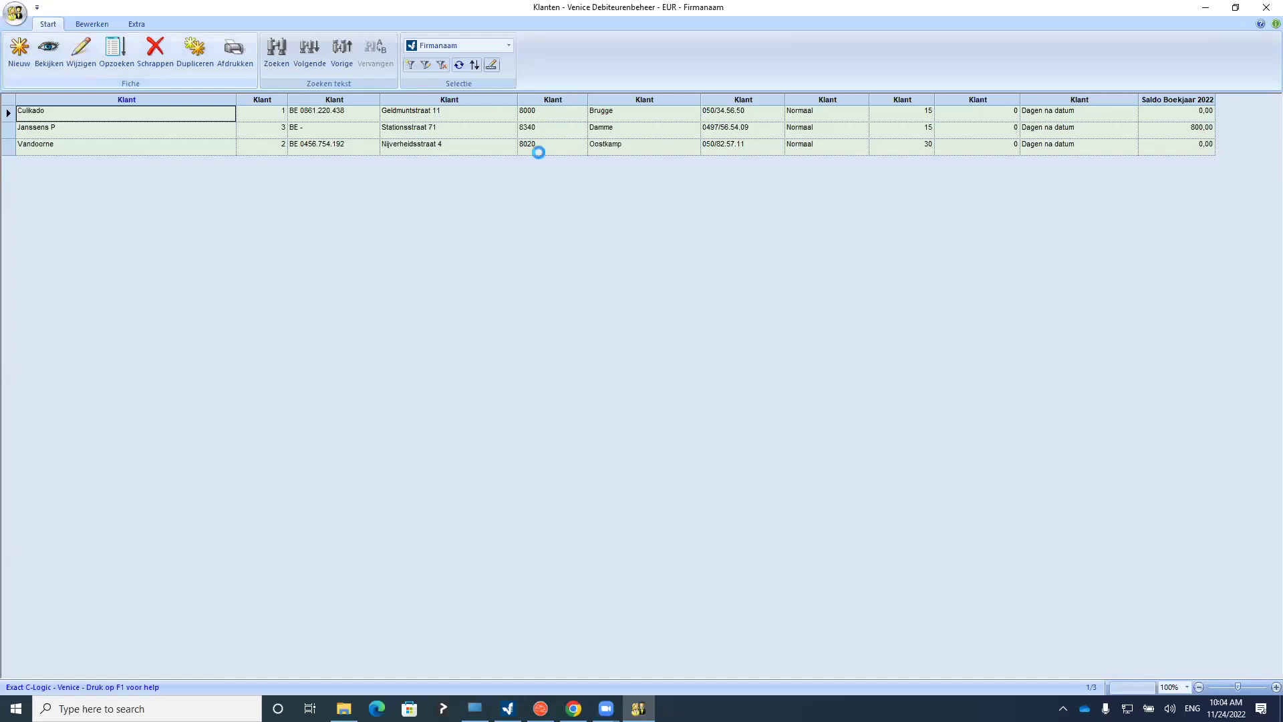
pyautogui.doubleClick(501, 114)
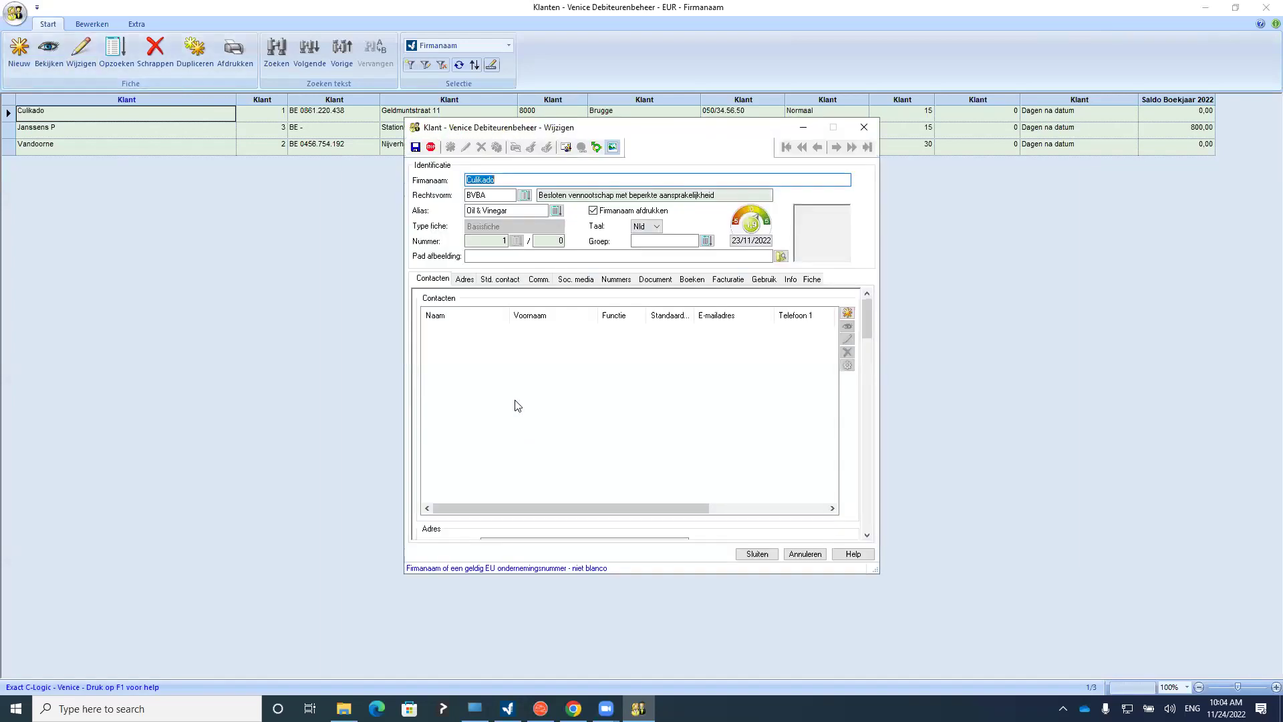
pyautogui.click(616, 279)
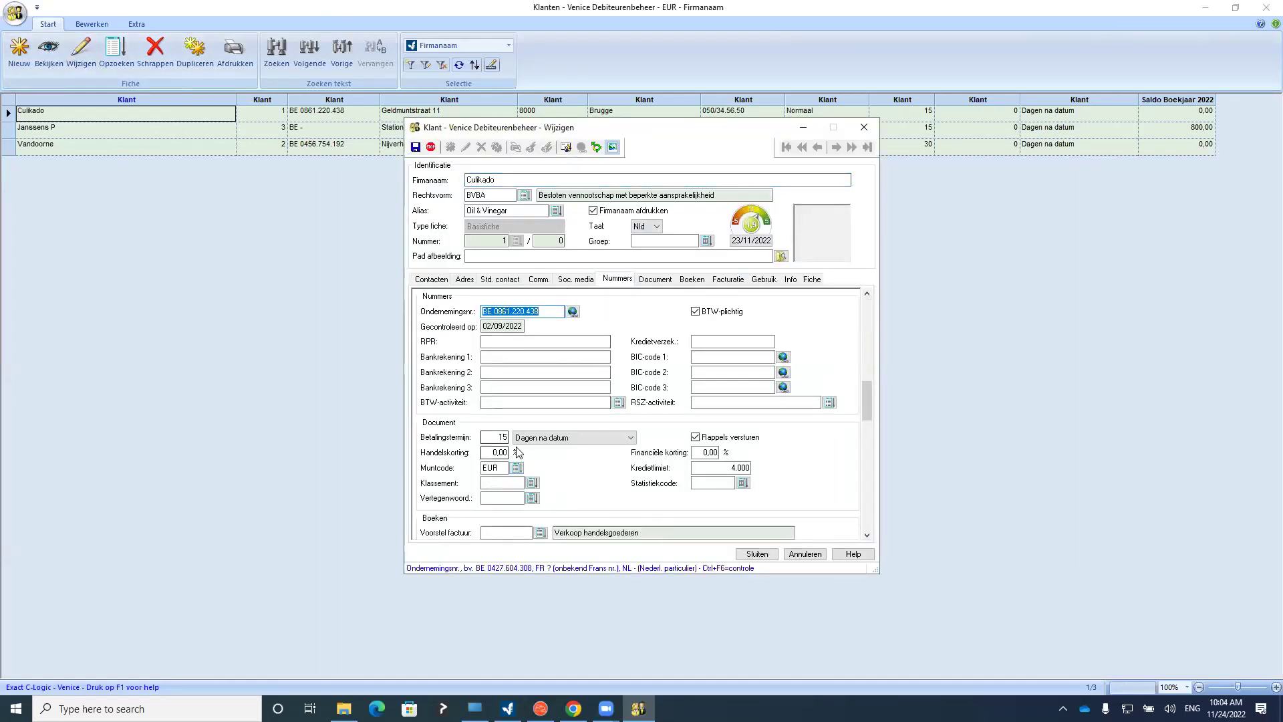
pyautogui.click(757, 553)
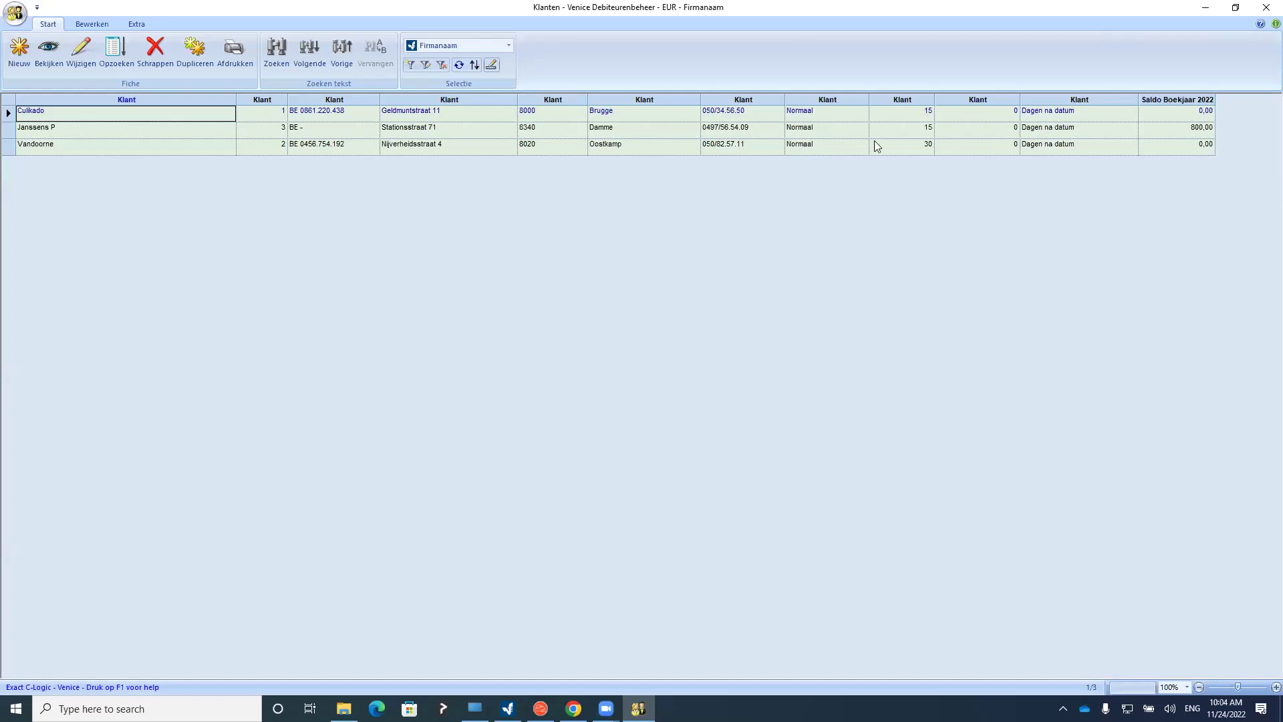
# Compare the payment terms of the three customers in the customer list
pyautogui.click(889, 116)
pyautogui.click(892, 127)
pyautogui.click(891, 142)
pyautogui.click(892, 116)
pyautogui.click(891, 126)
pyautogui.click(891, 141)
pyautogui.click(894, 115)
pyautogui.click(894, 147)
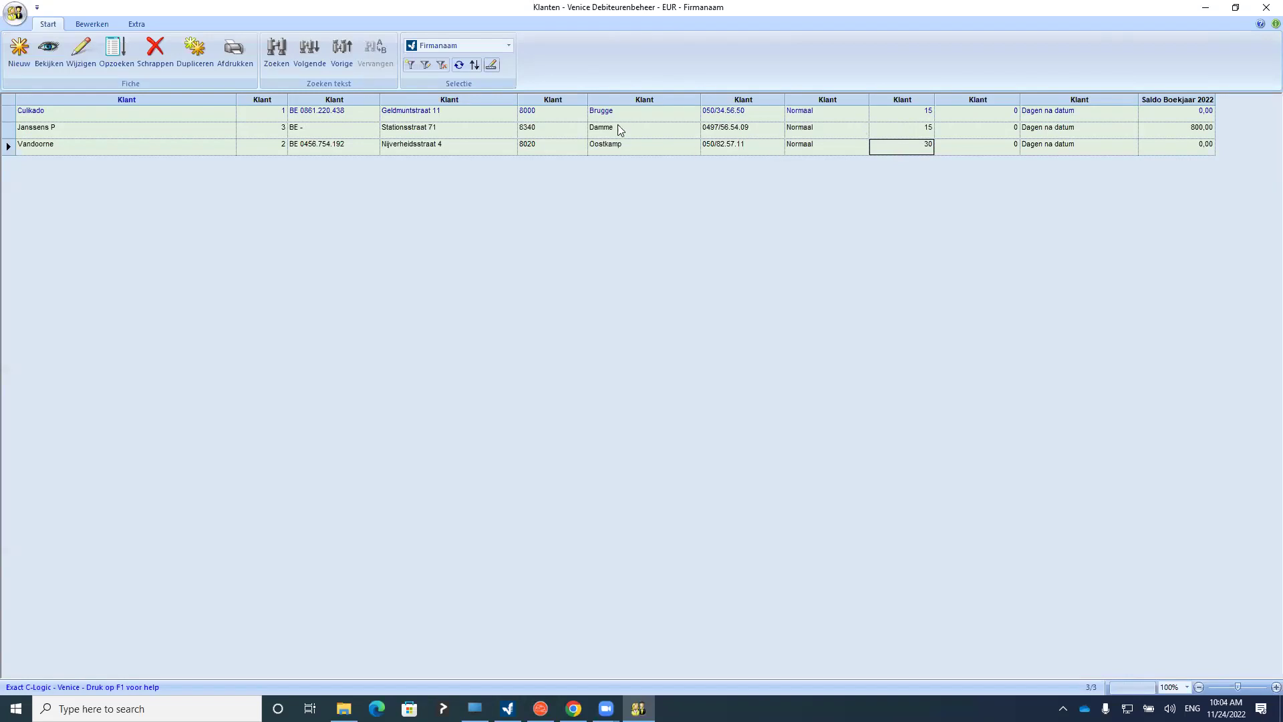
# Enable direct editing of the customer list and replace all payment terms of 15 days with 30
pyautogui.click(491, 65)
pyautogui.click(491, 64)
pyautogui.click(492, 65)
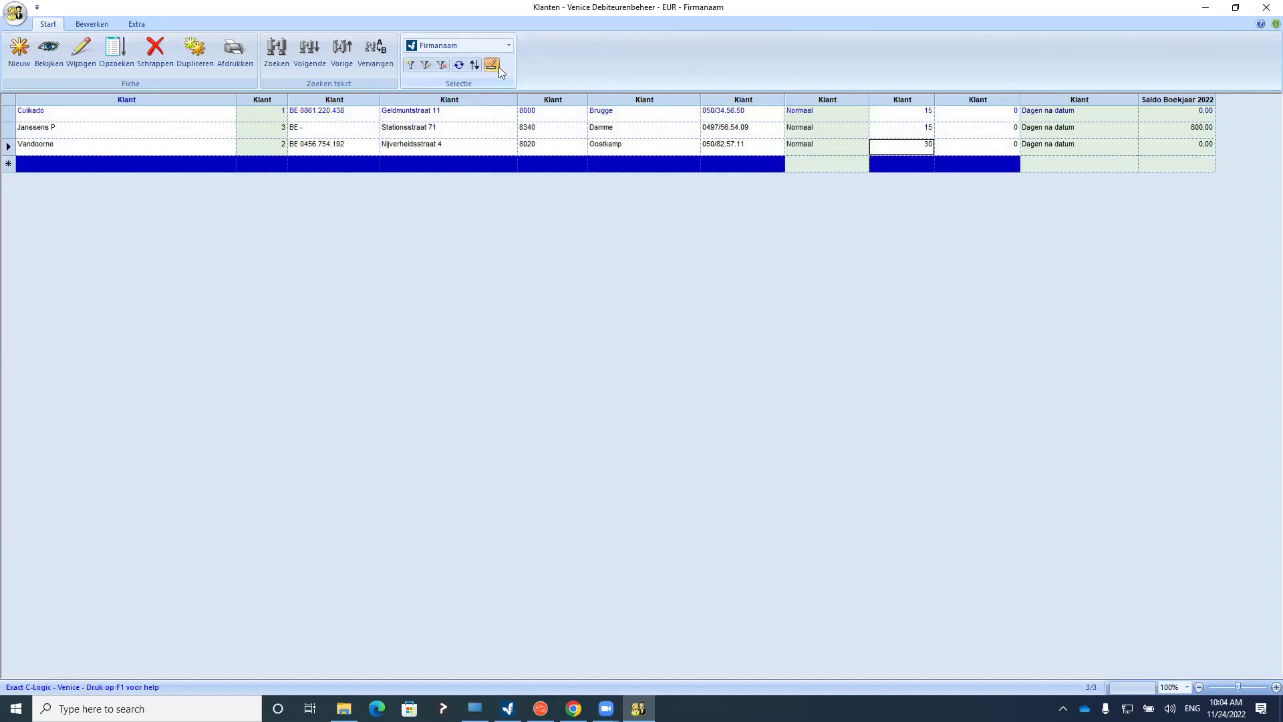
pyautogui.click(926, 113)
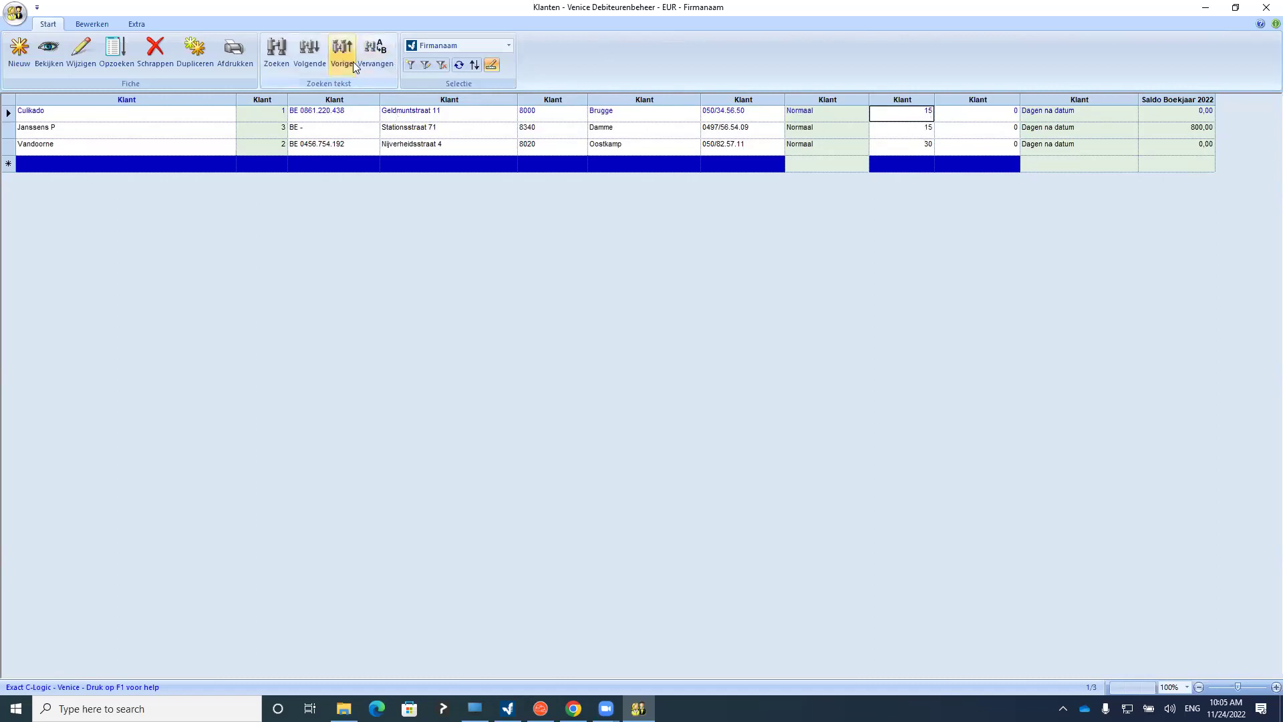
pyautogui.click(376, 60)
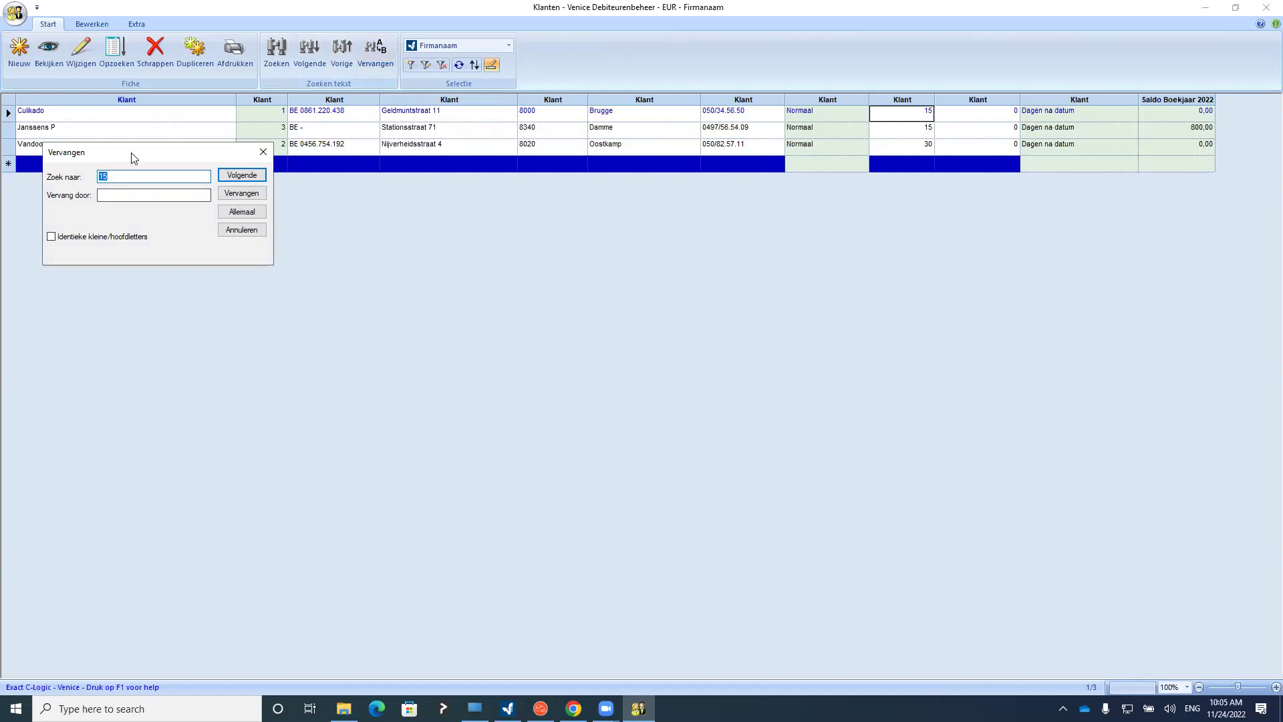
pyautogui.moveTo(127, 158); pyautogui.dragTo(634, 267)
pyautogui.click(632, 305)
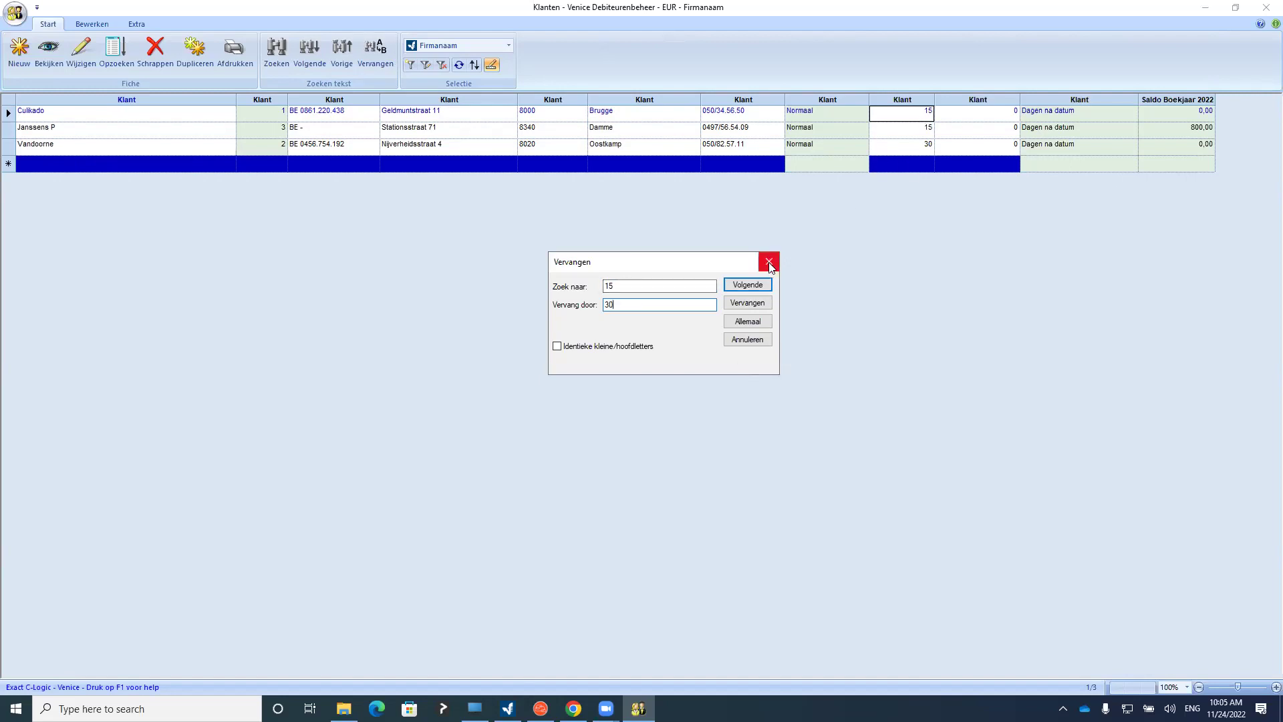
pyautogui.click(754, 323)
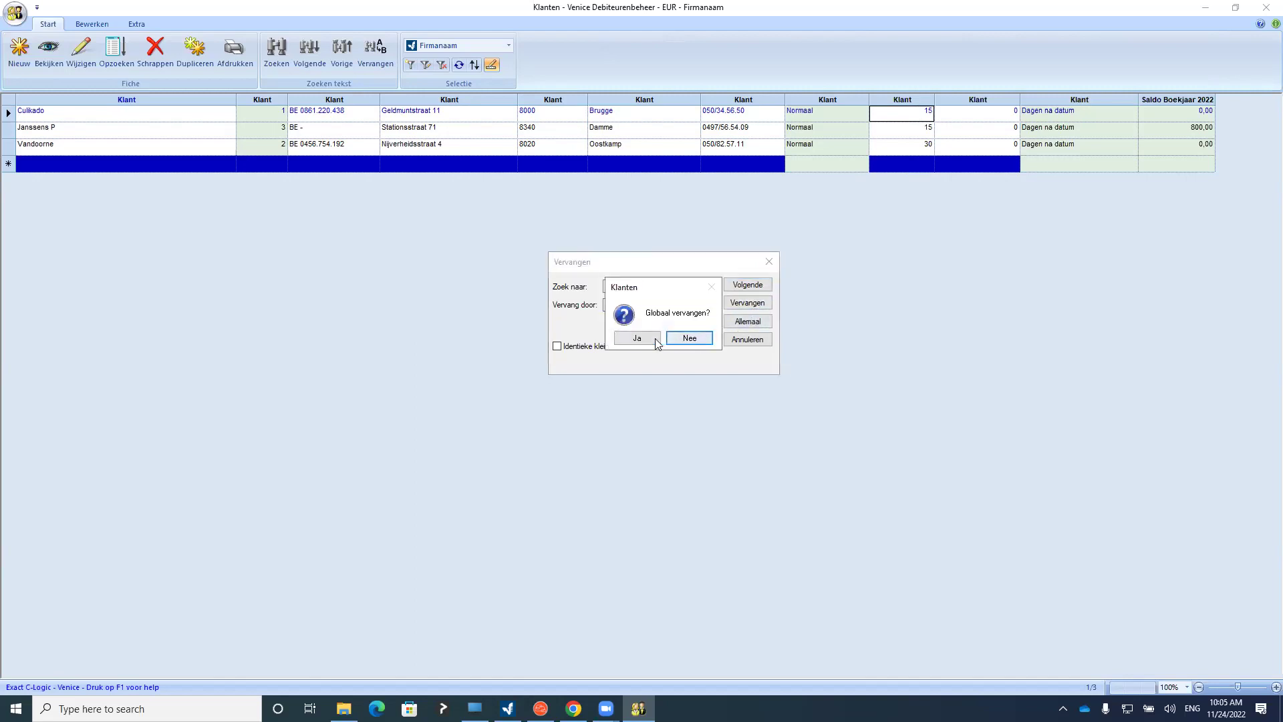
pyautogui.click(656, 340)
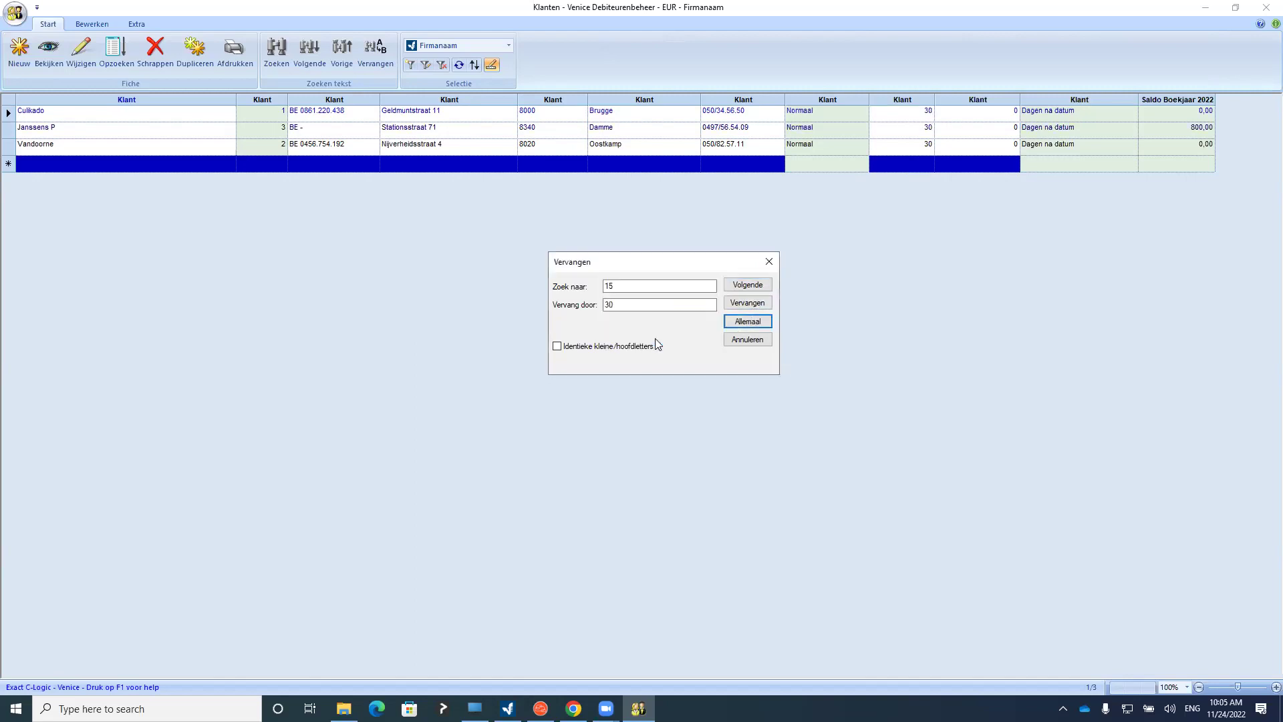
pyautogui.click(766, 263)
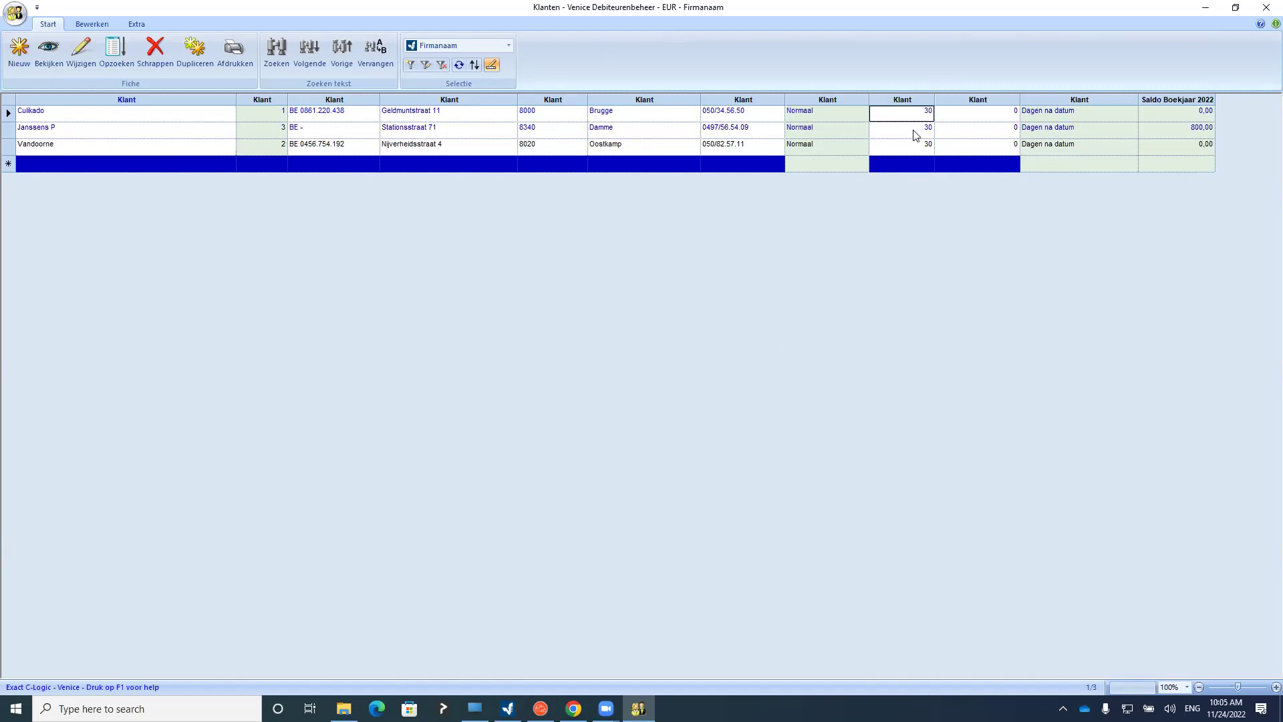
# Turn off direct editing of the customer list and widen the Betalingstermijn column
pyautogui.click(493, 67)
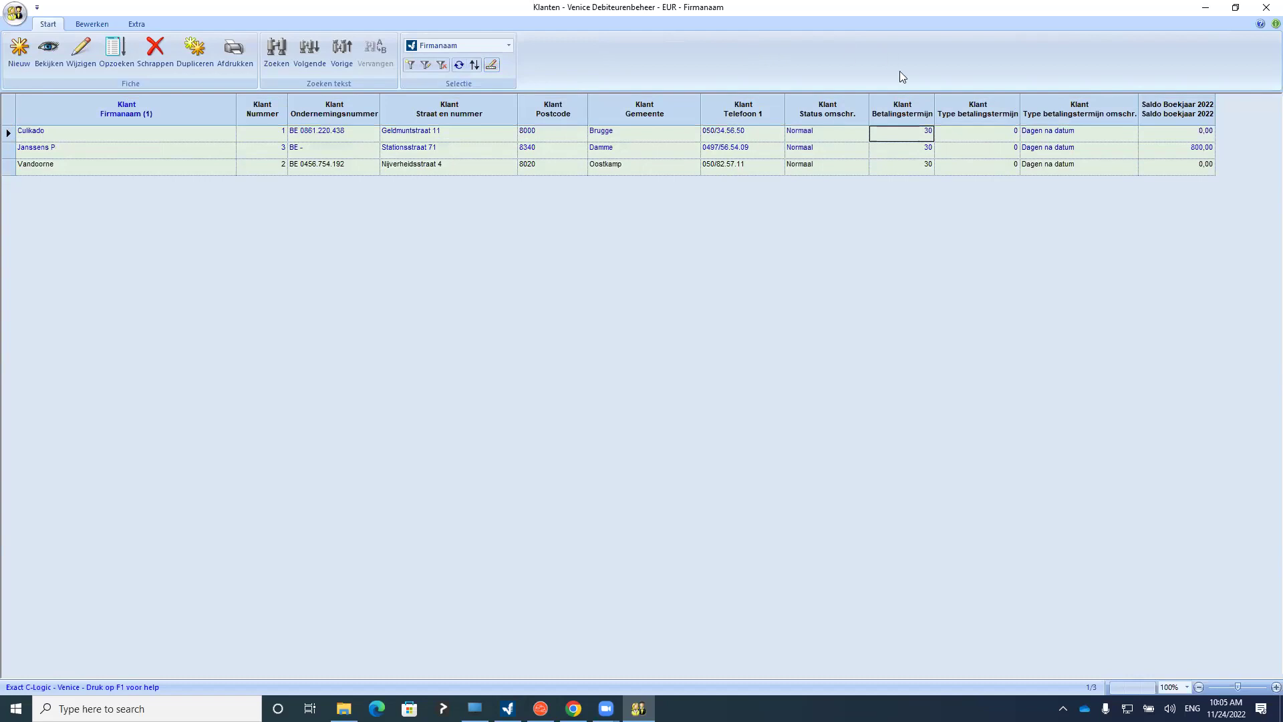
pyautogui.moveTo(937, 96); pyautogui.dragTo(970, 95)
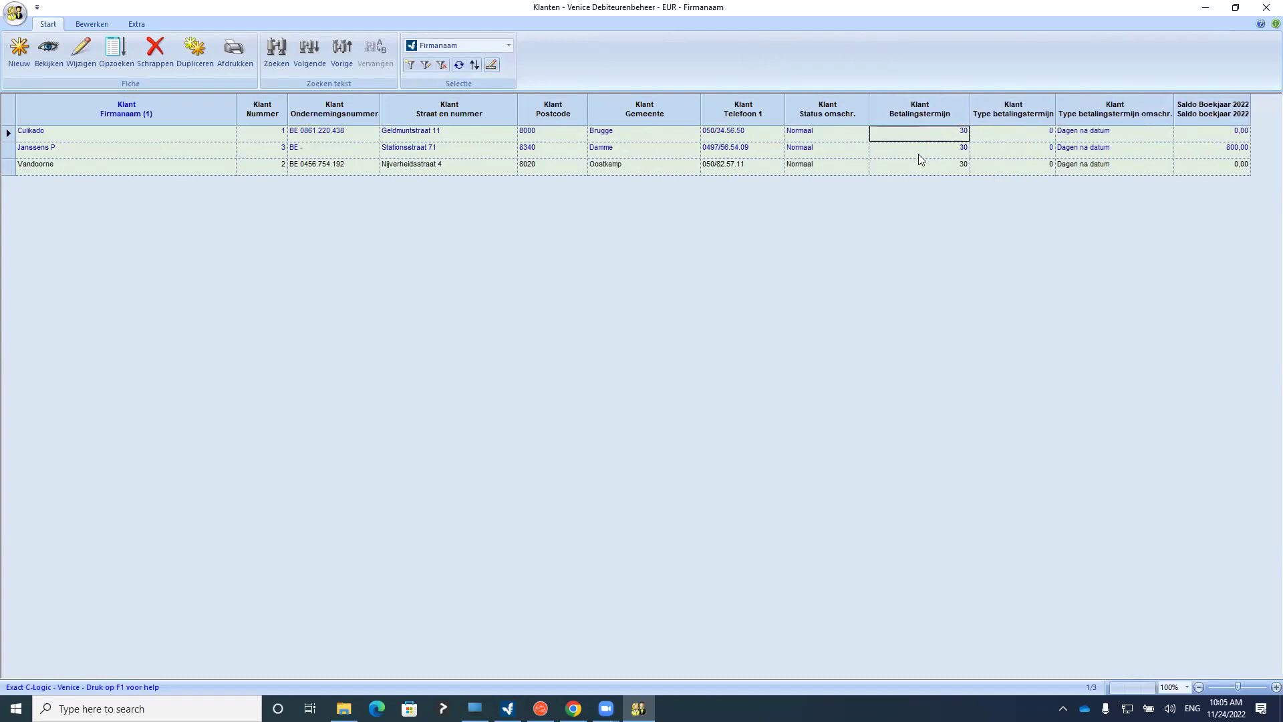
pyautogui.click(913, 154)
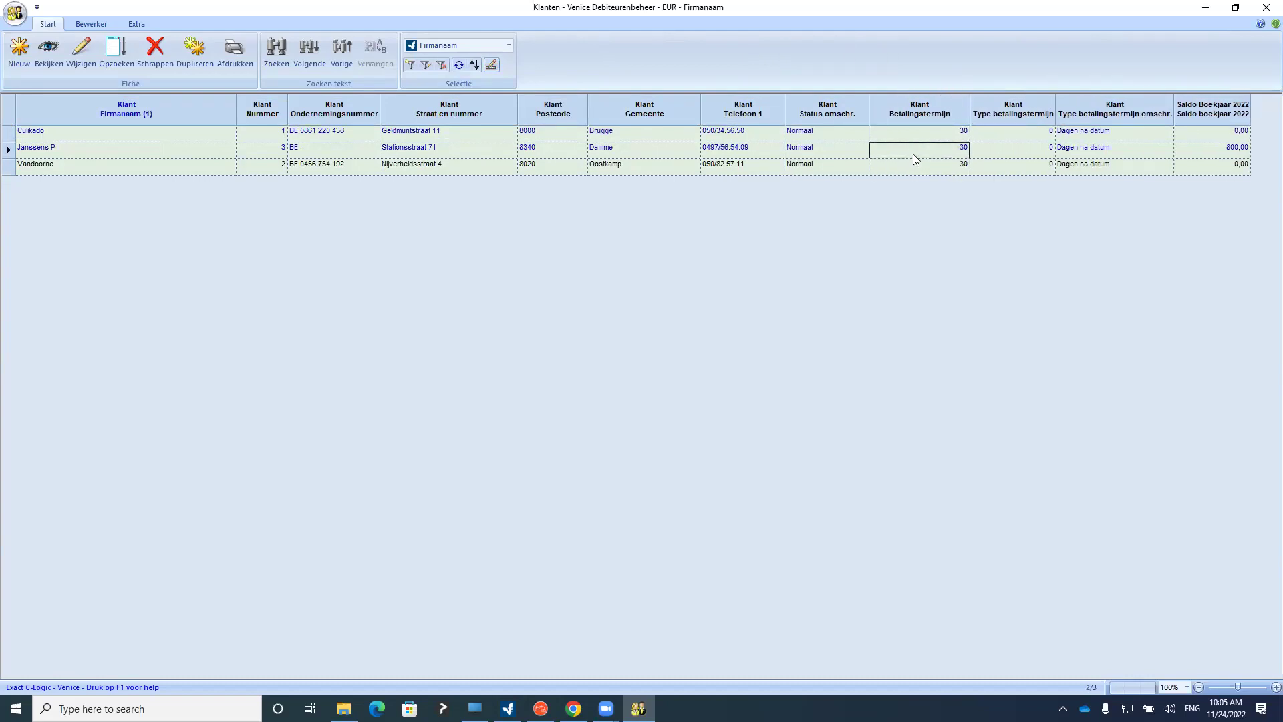
# Set Culikado's payment term to 15 days on its customer record and close the customer list
pyautogui.click(61, 134)
pyautogui.click(75, 55)
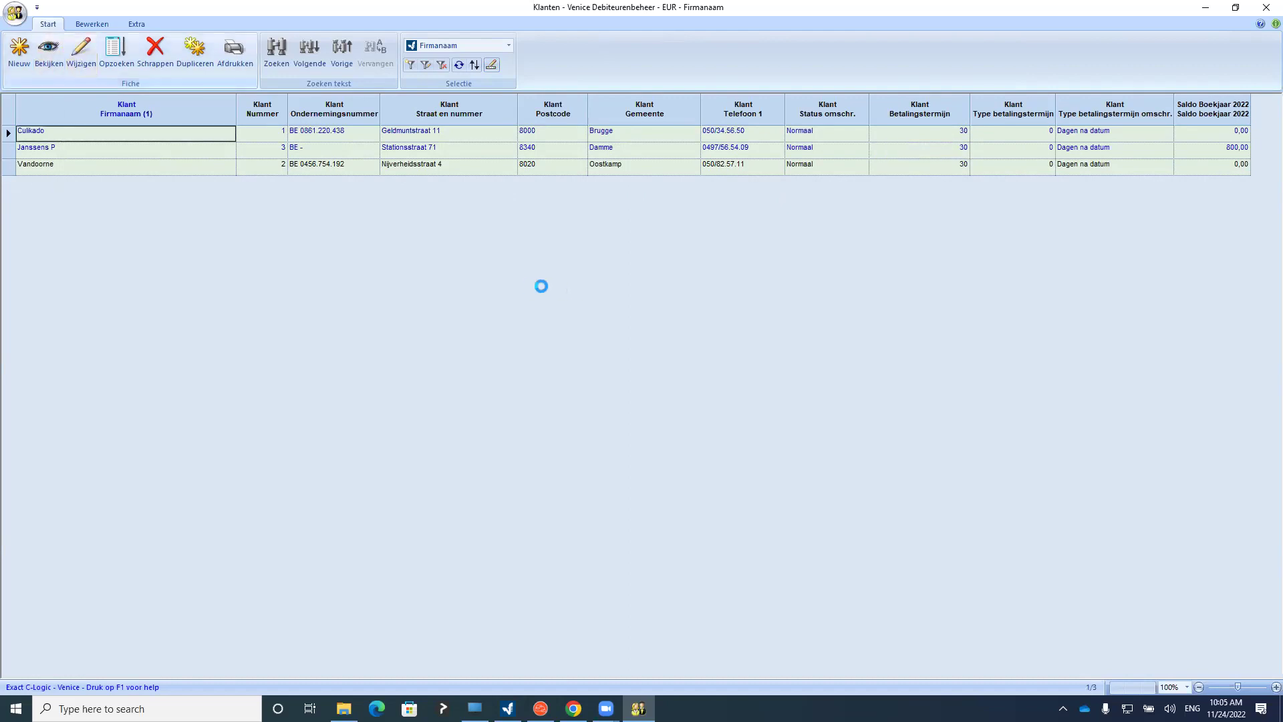
pyautogui.click(652, 280)
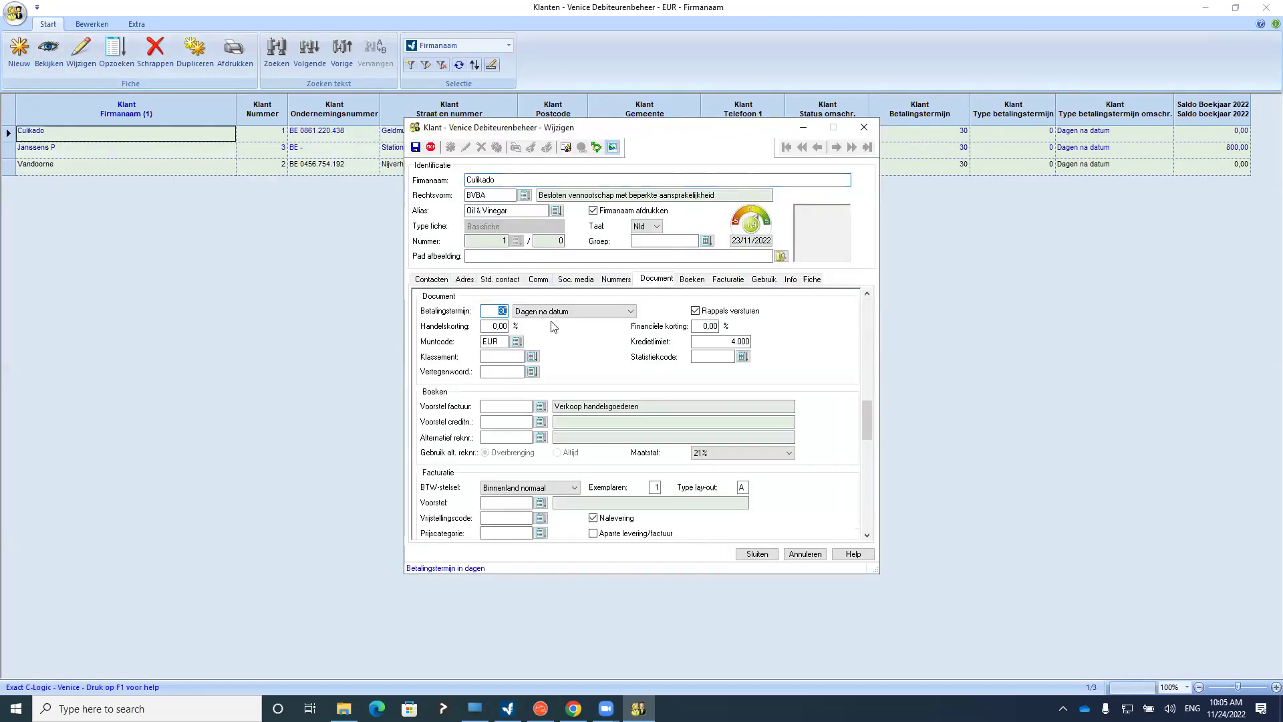
pyautogui.write('15')
pyautogui.click(757, 554)
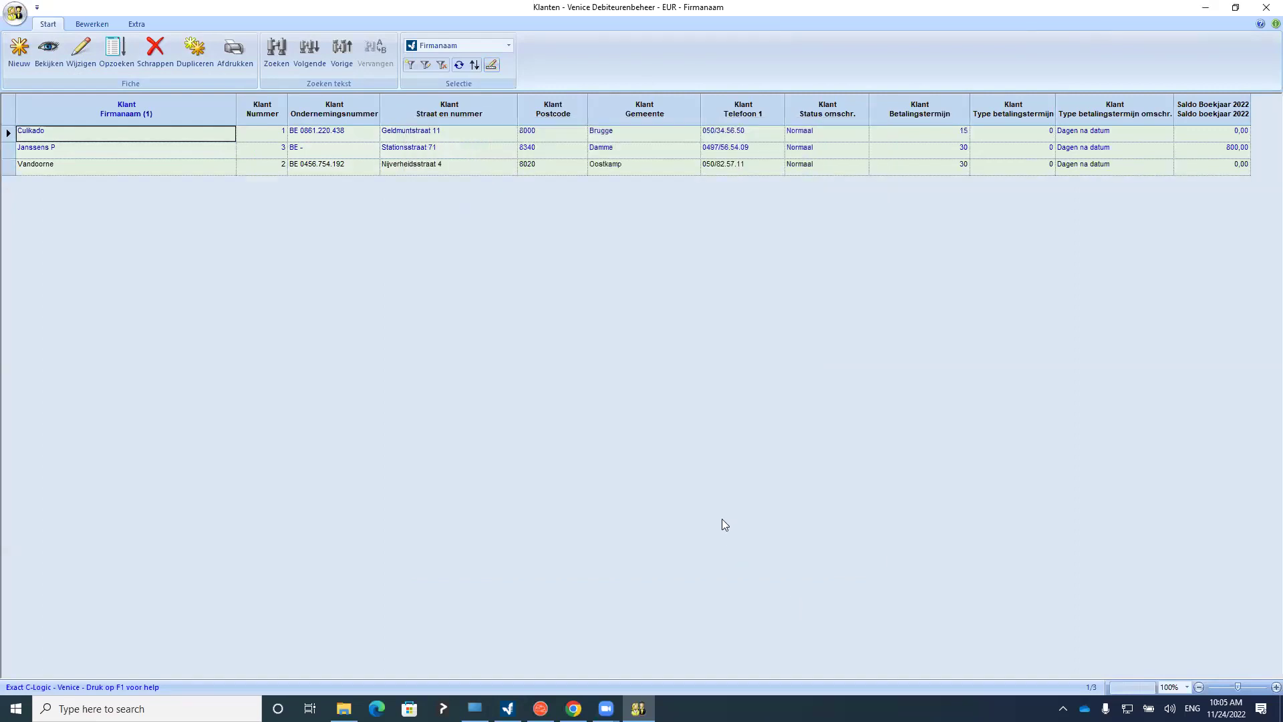
pyautogui.click(1266, 8)
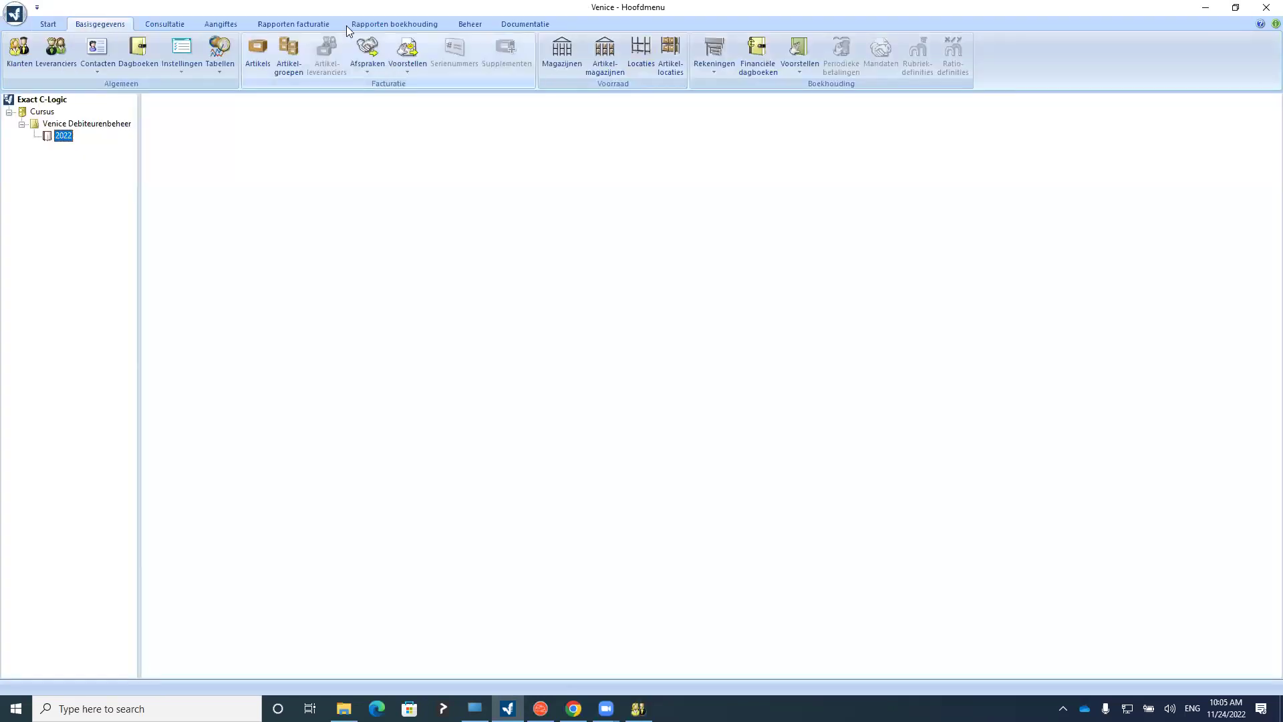
# Open the sales list and start a new sales document for customer Culikado
pyautogui.click(48, 25)
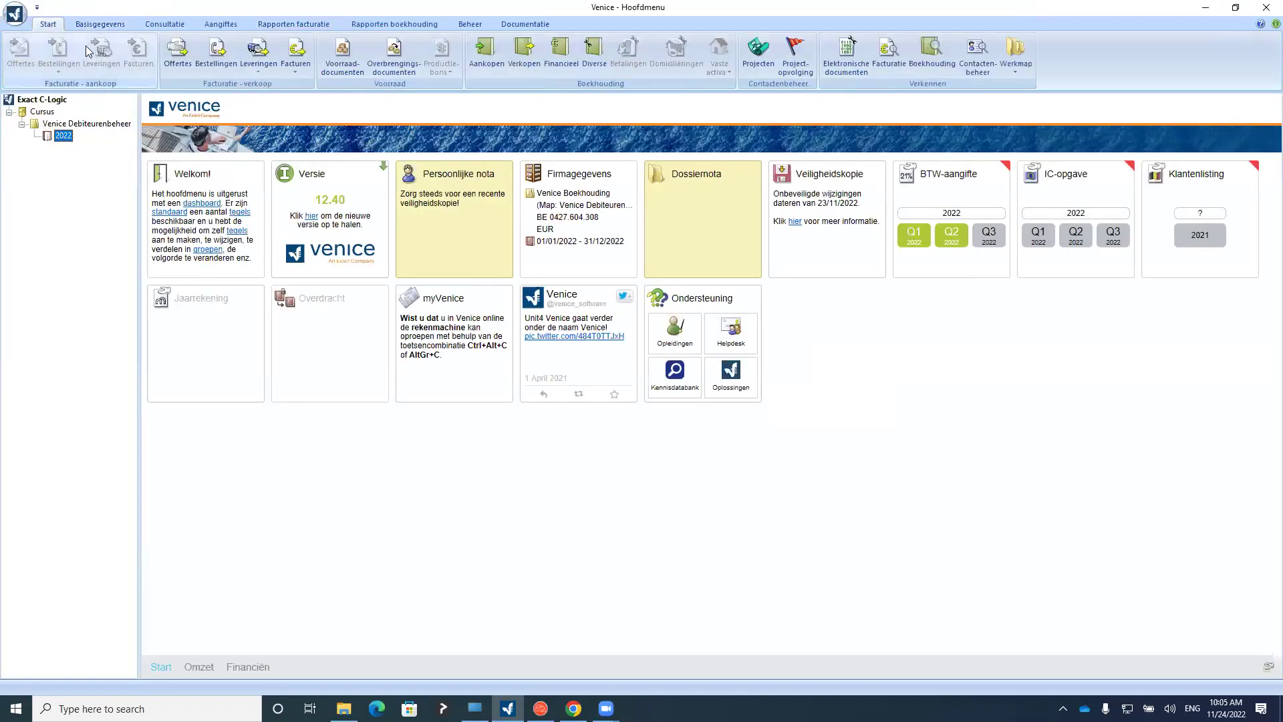
pyautogui.click(522, 67)
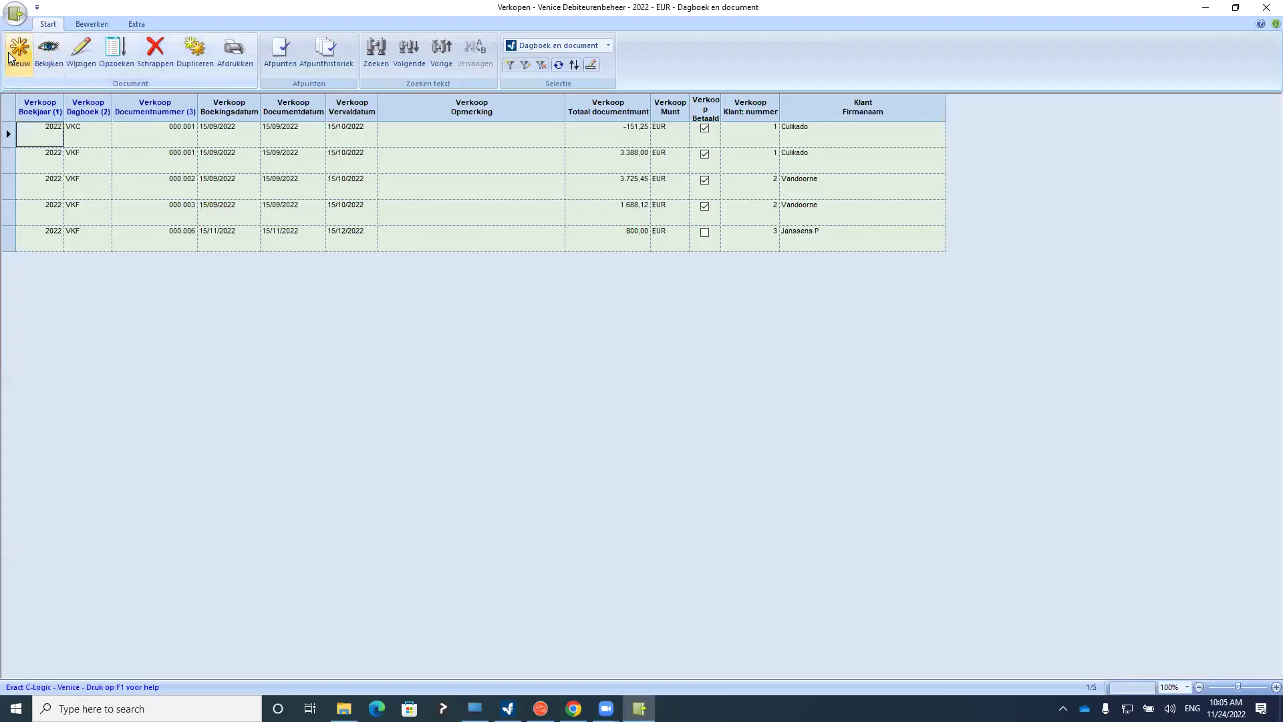
pyautogui.click(18, 52)
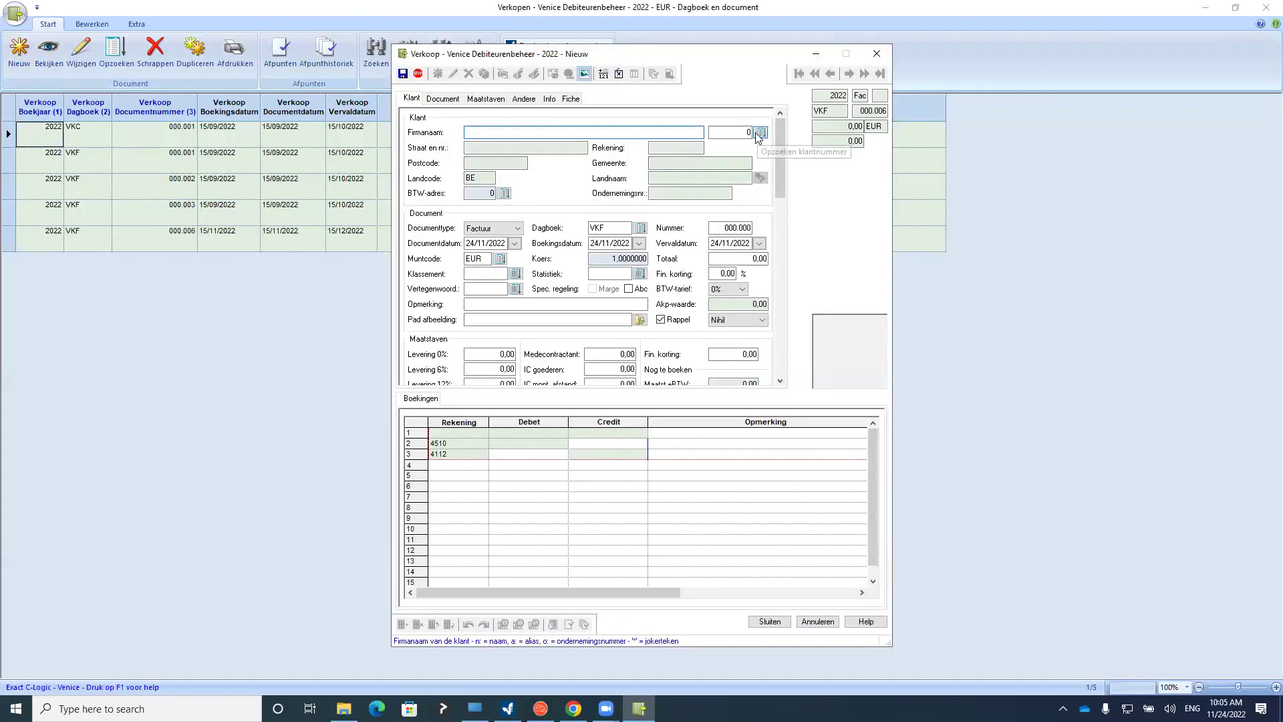
pyautogui.click(760, 133)
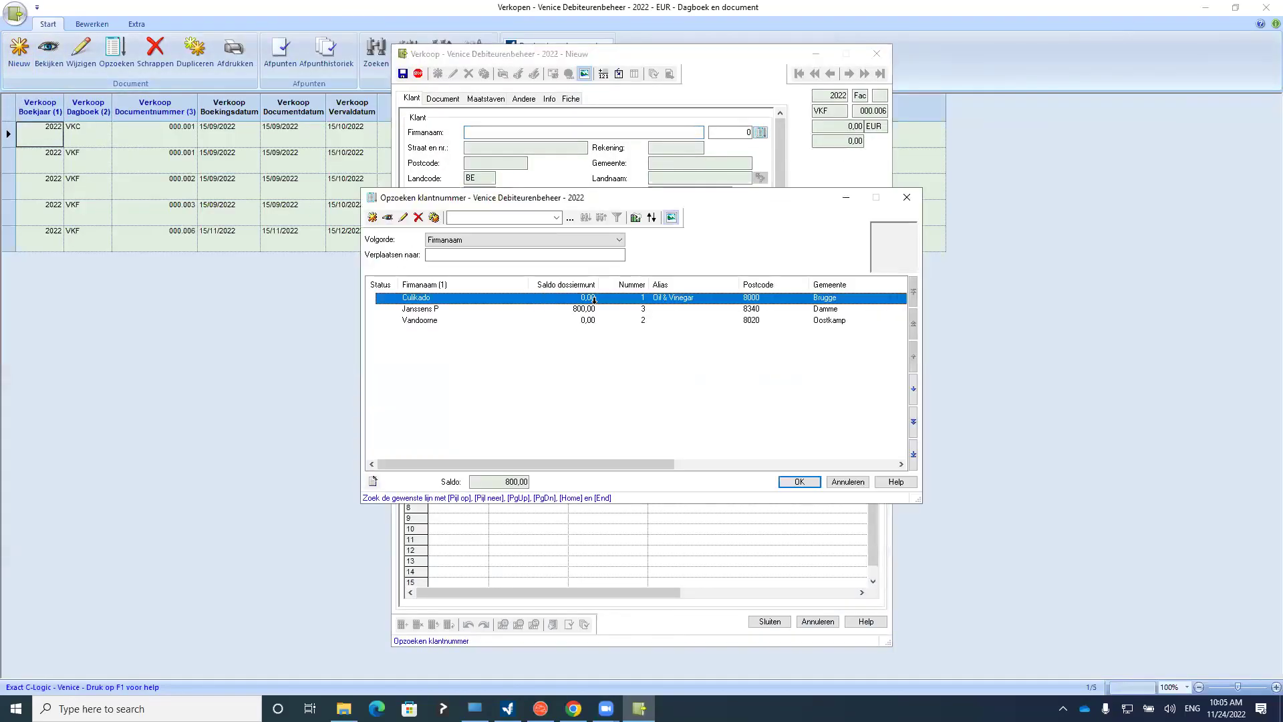
pyautogui.click(907, 198)
pyautogui.click(486, 132)
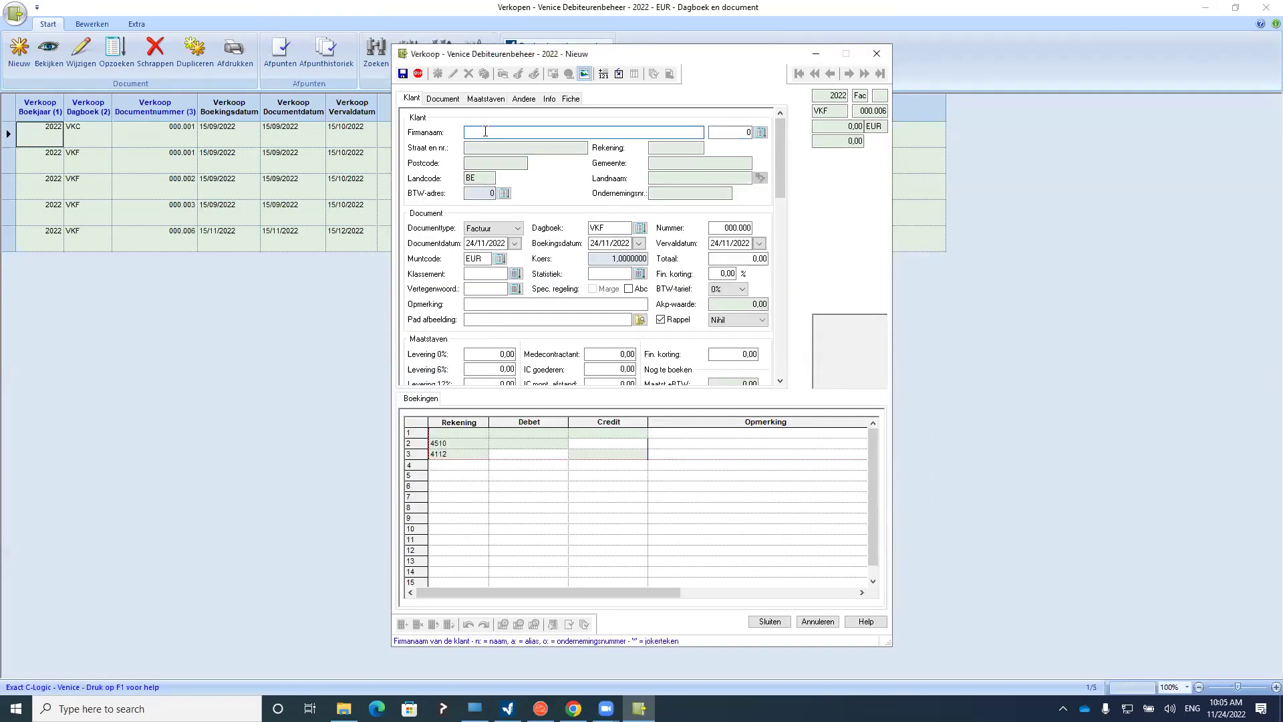
pyautogui.press('Return')
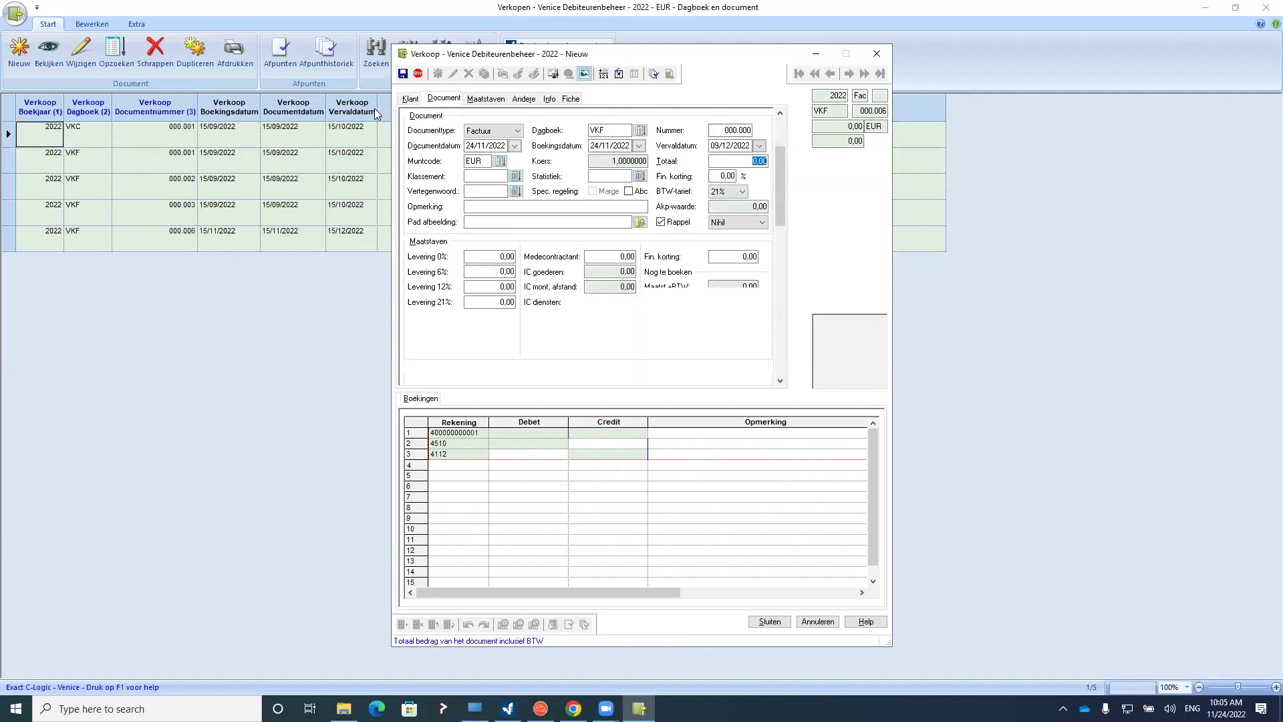
# Set the sales document's total to 2.800,00 and its document date to 25/10/2022, and check the due date
pyautogui.write('28')
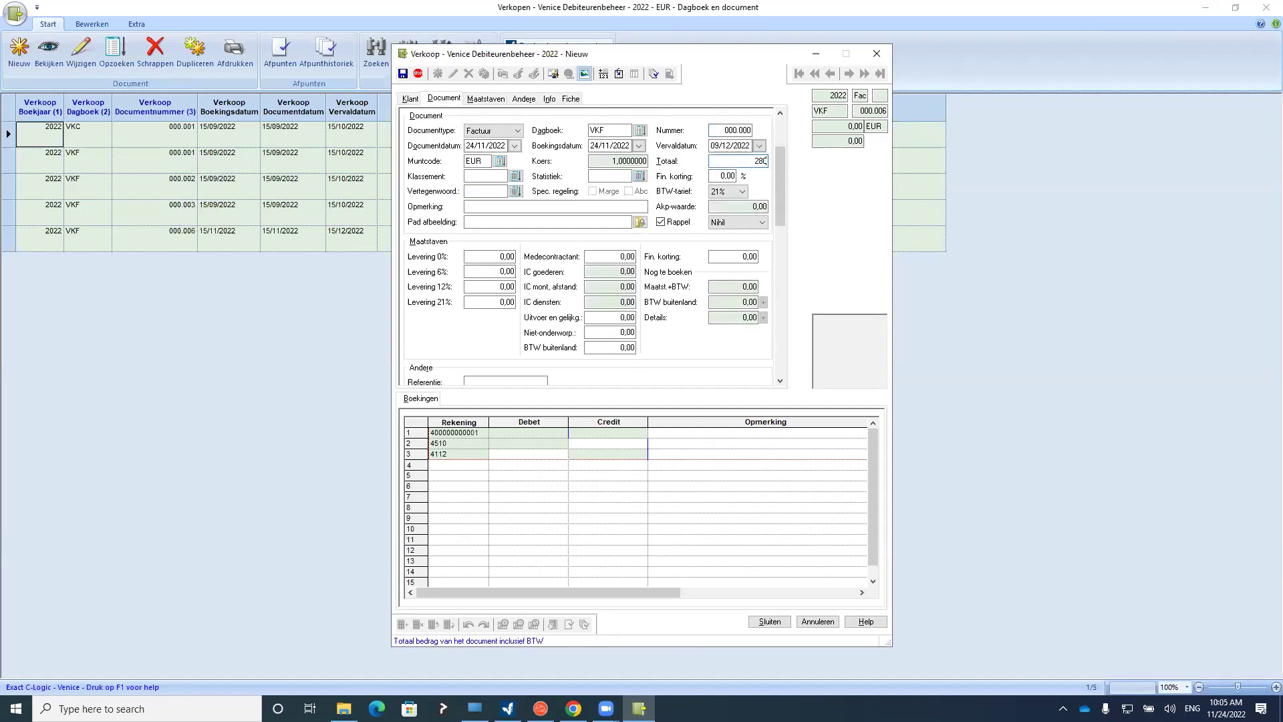
pyautogui.click(505, 145)
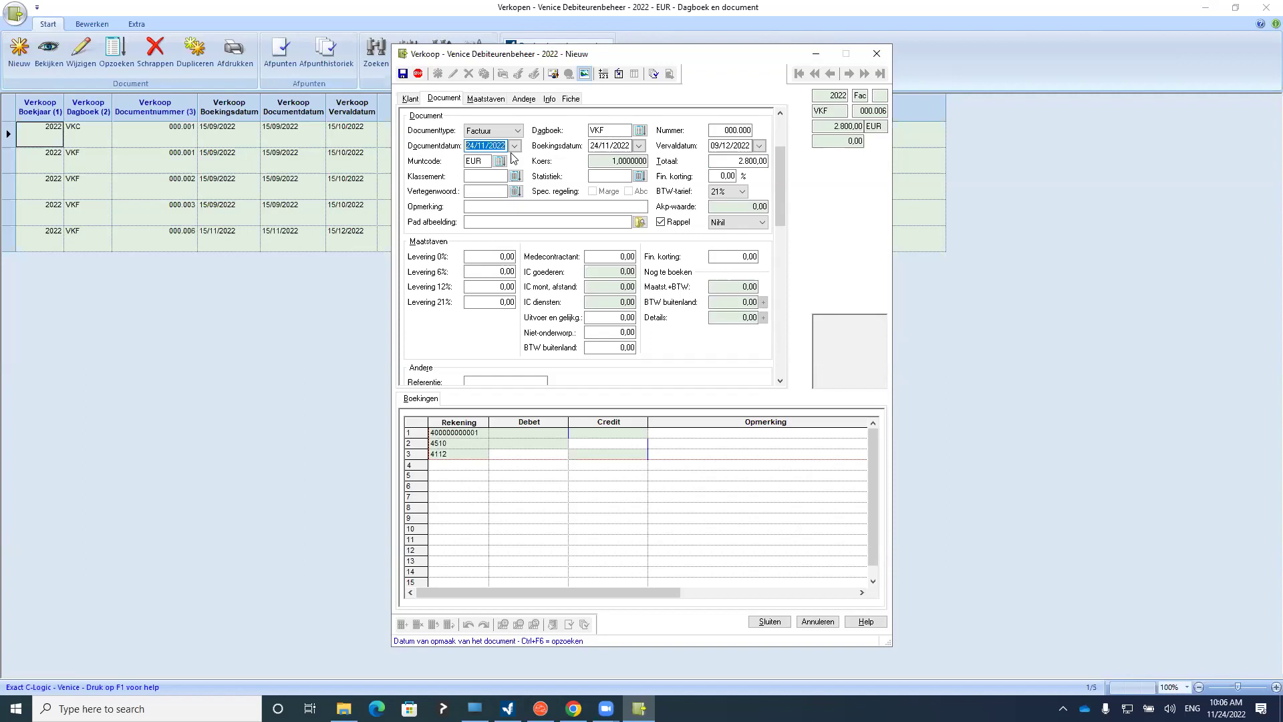
pyautogui.press('BackSpace')
pyautogui.press('Tab')
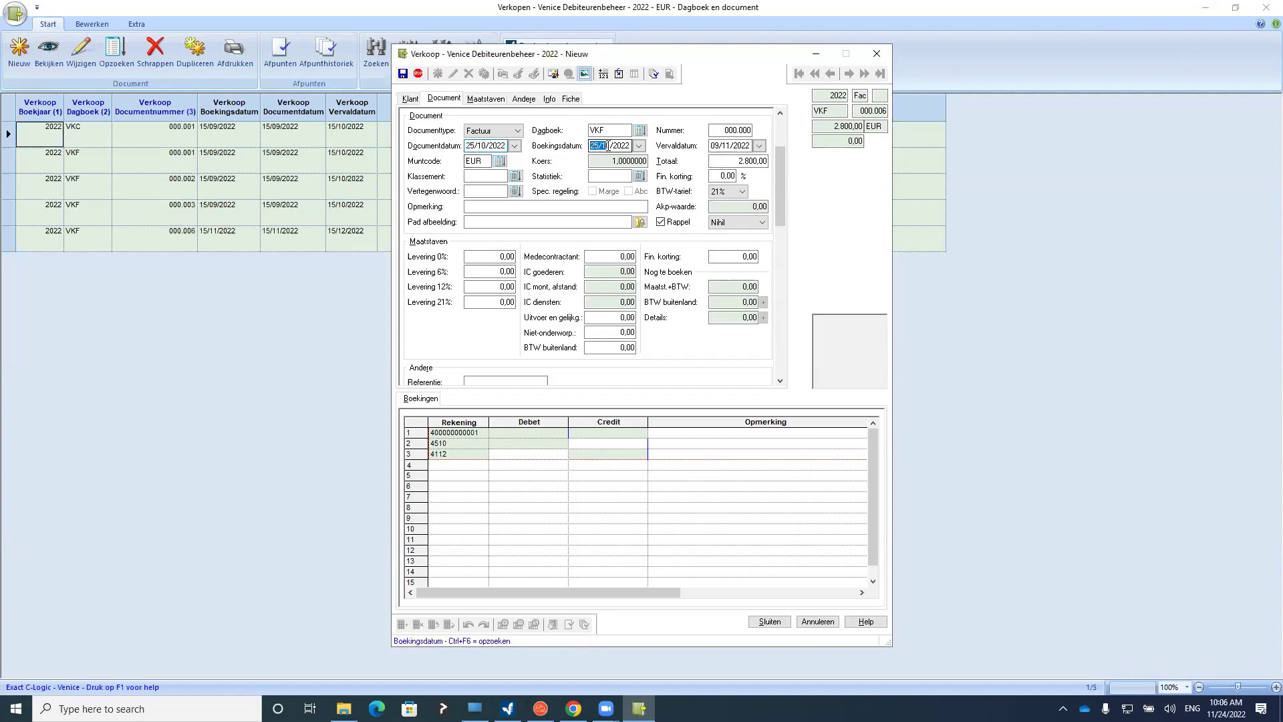
pyautogui.click(735, 147)
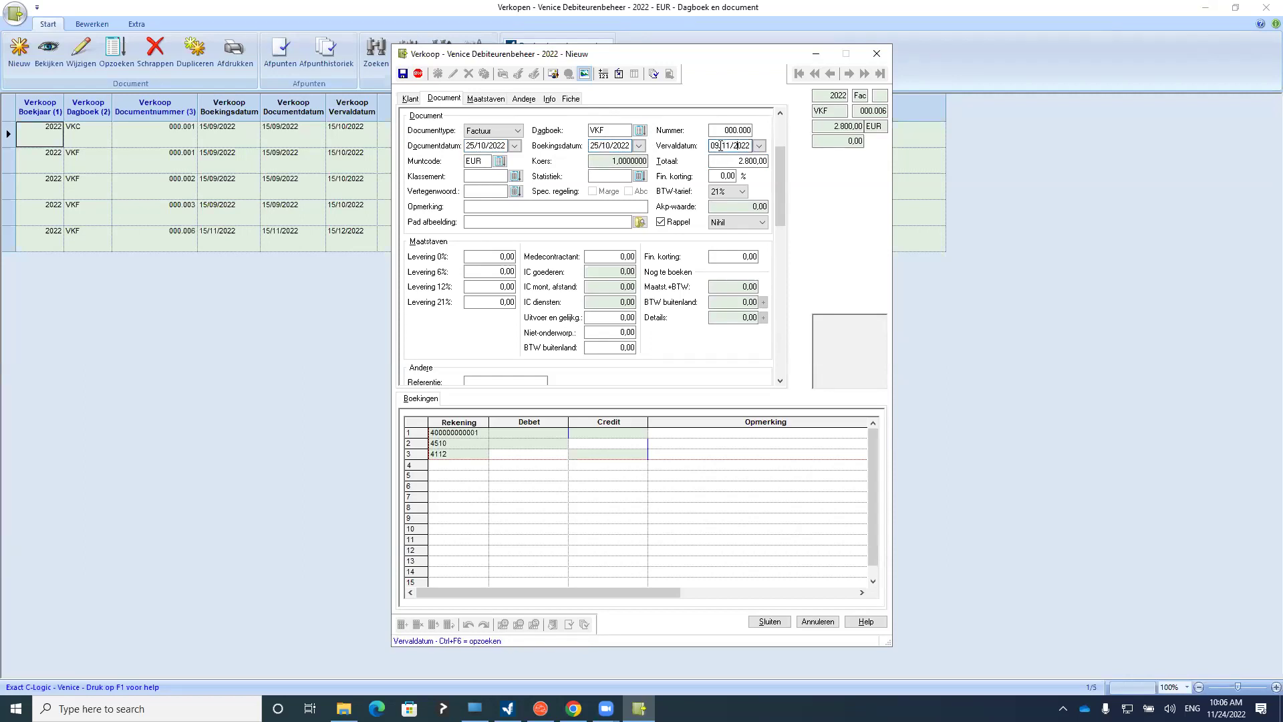
pyautogui.doubleClick(720, 146)
pyautogui.click(727, 160)
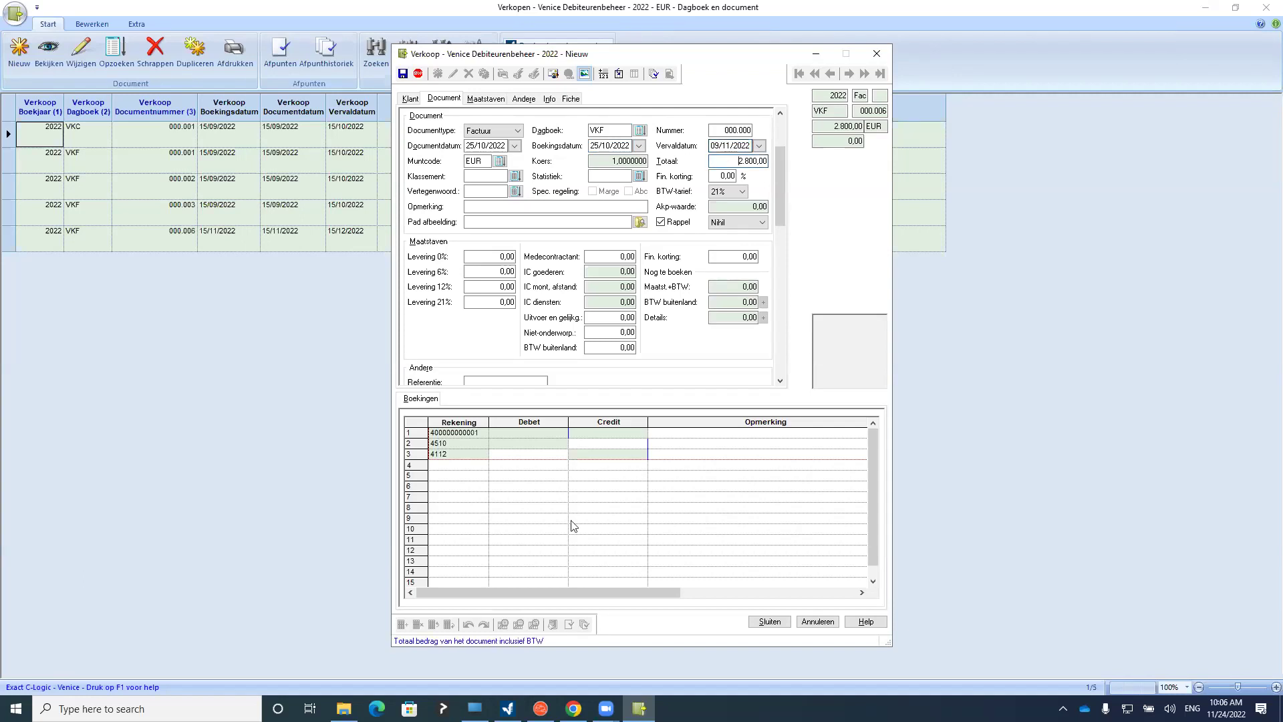
# Book the base amount on account 701 and save the sales document, accepting the out-of-order date
pyautogui.click(468, 471)
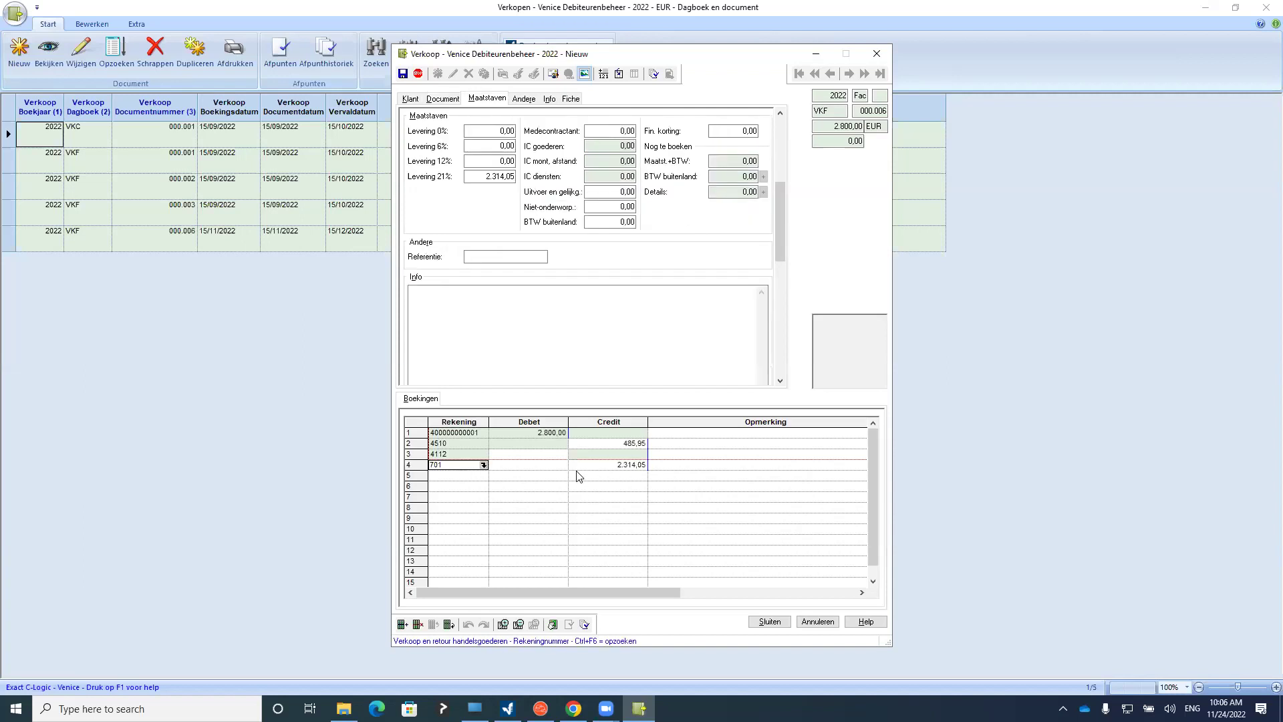
pyautogui.click(779, 623)
pyautogui.click(670, 438)
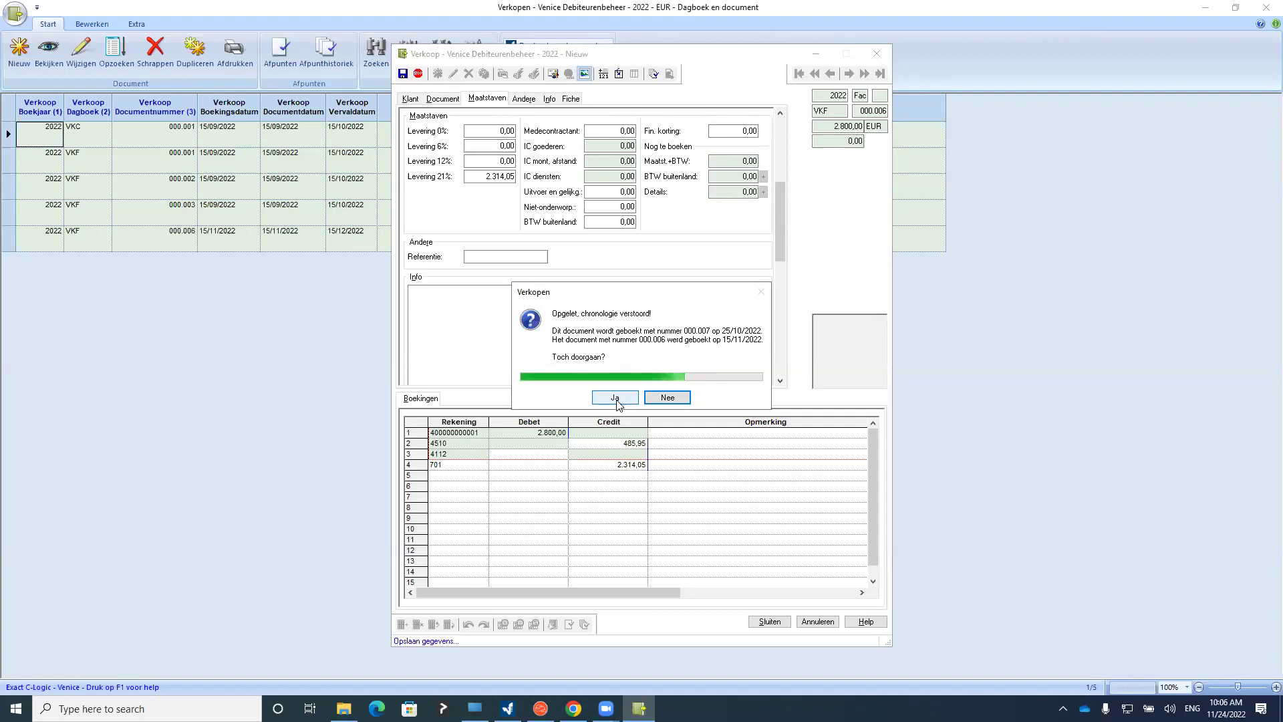
pyautogui.click(615, 398)
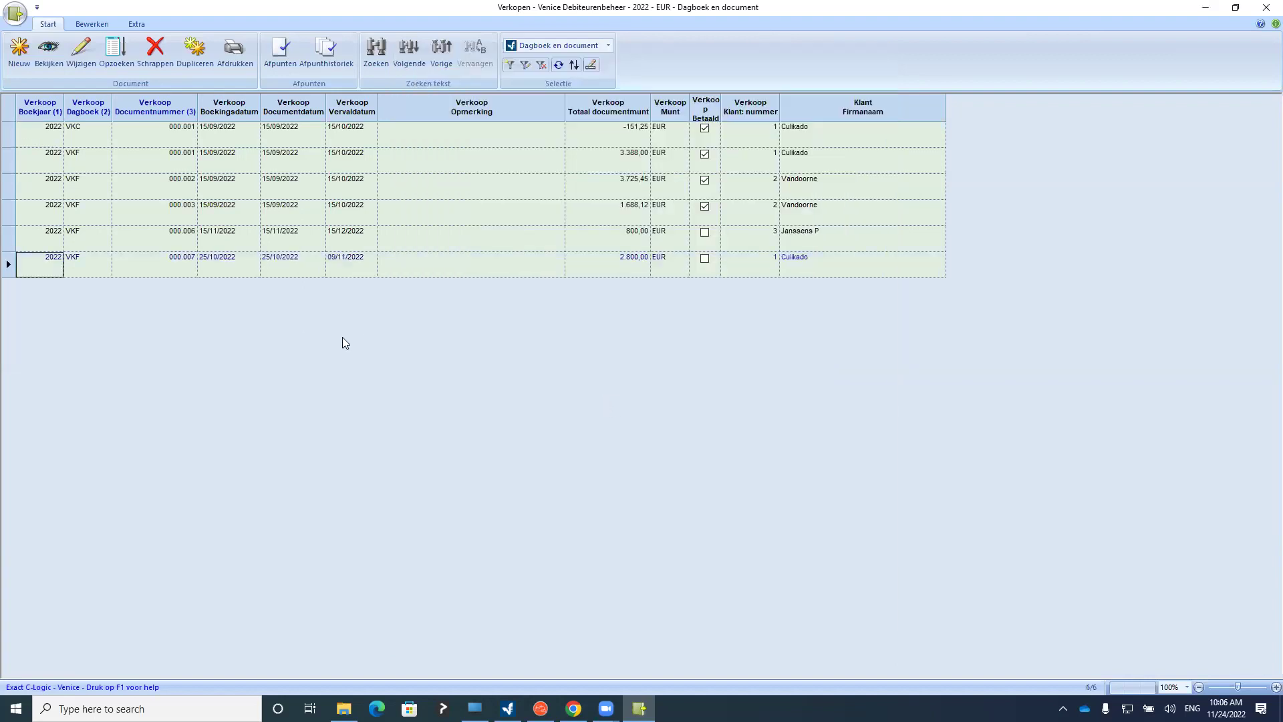
# Start a new sales document for customer Culikado, set its document date to 19/11/2022 and check the due date
pyautogui.click(19, 52)
pyautogui.click(761, 133)
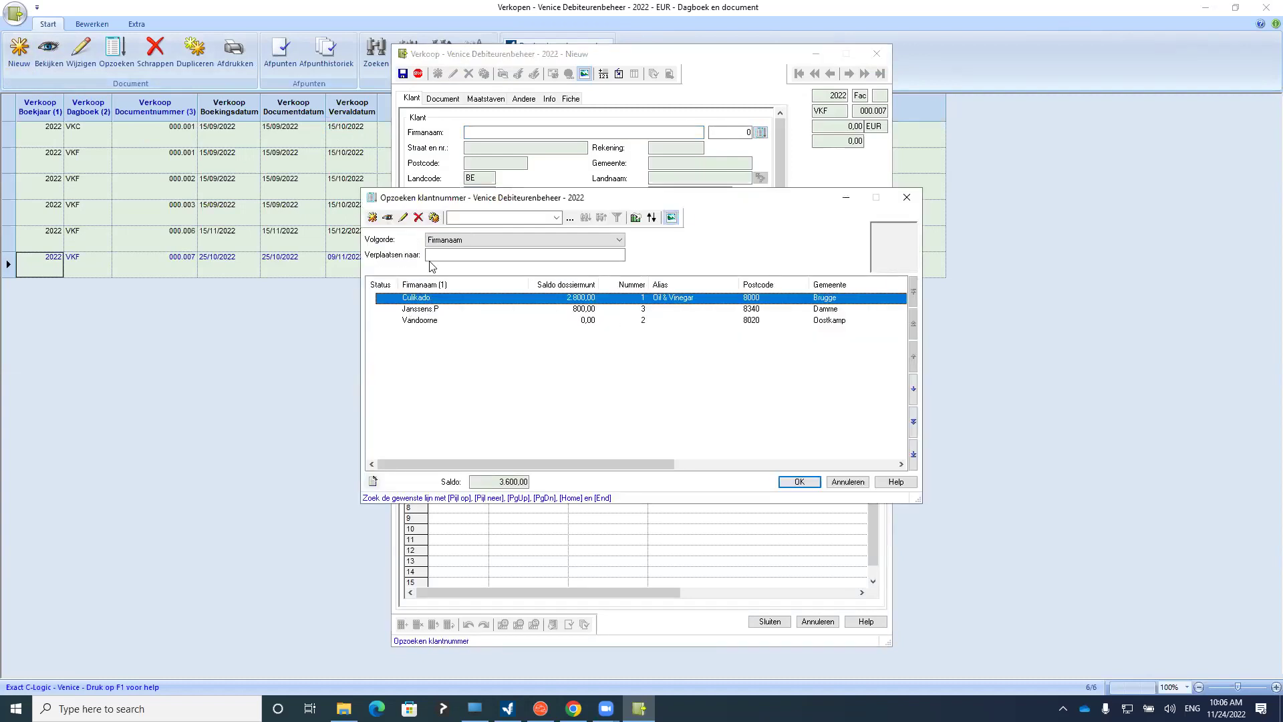
pyautogui.press('Return')
pyautogui.press('Return')
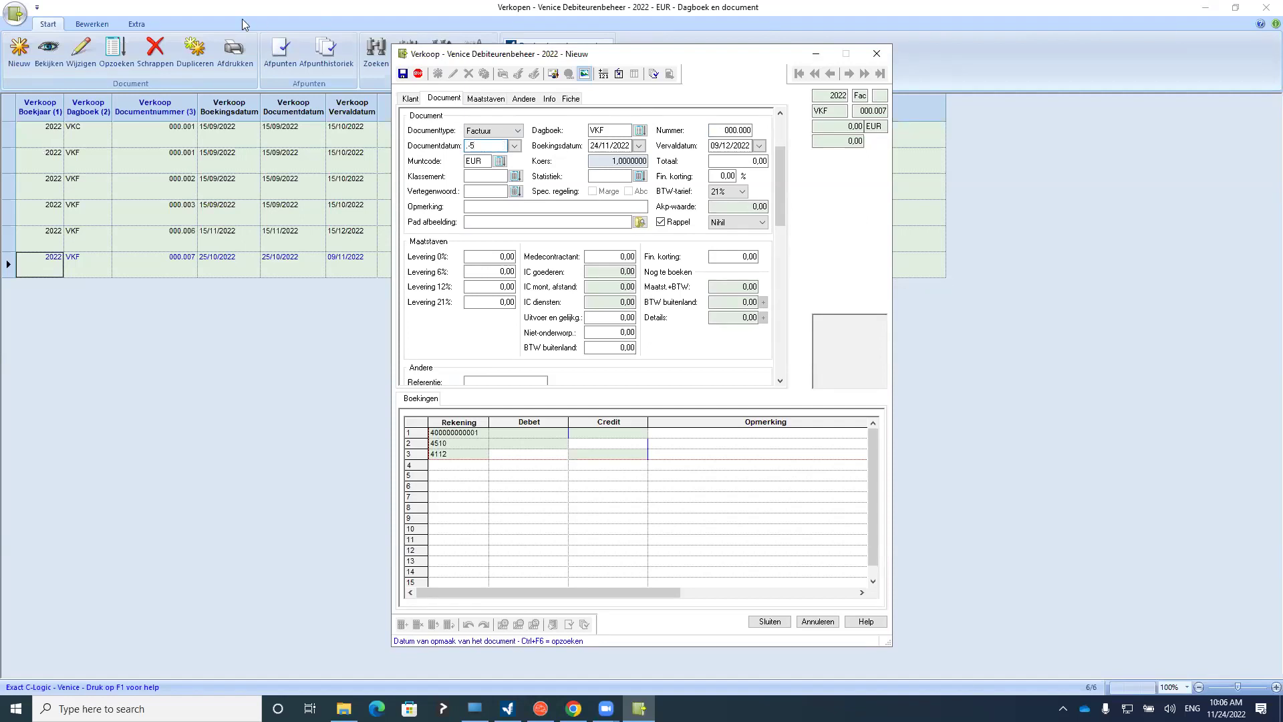
pyautogui.moveTo(591, 146); pyautogui.dragTo(615, 153)
pyautogui.click(747, 146)
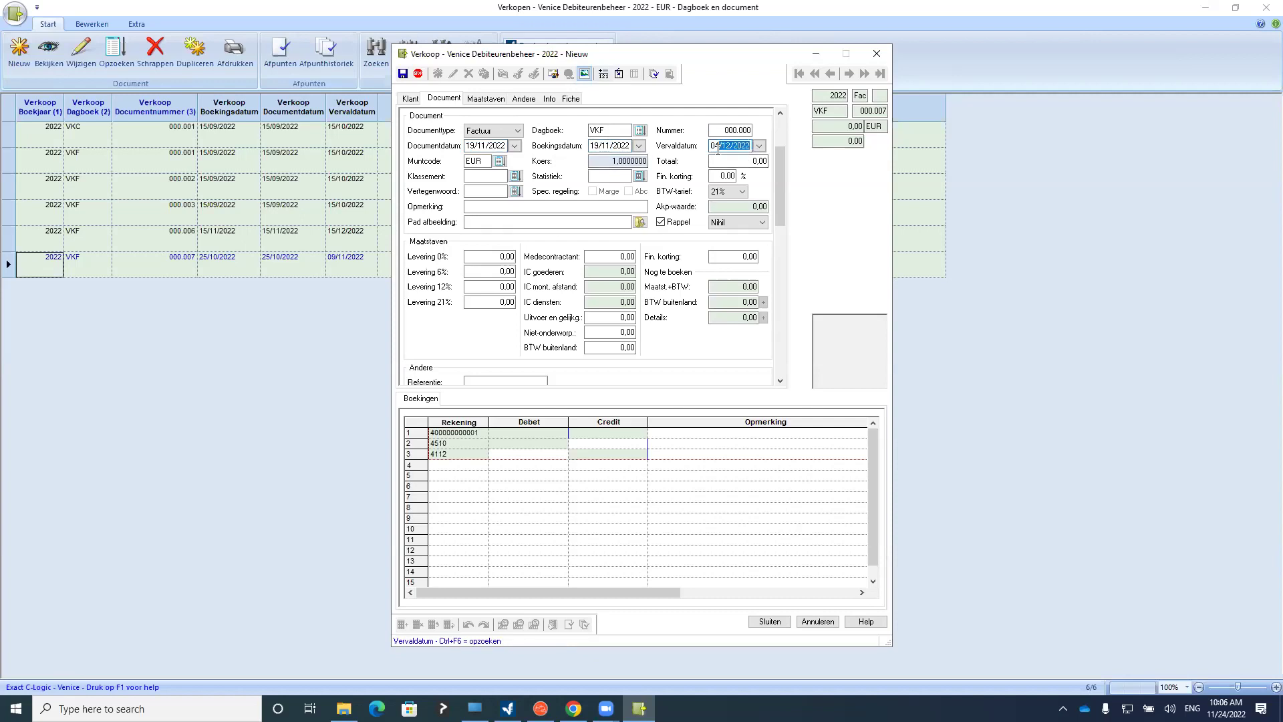
pyautogui.click(734, 161)
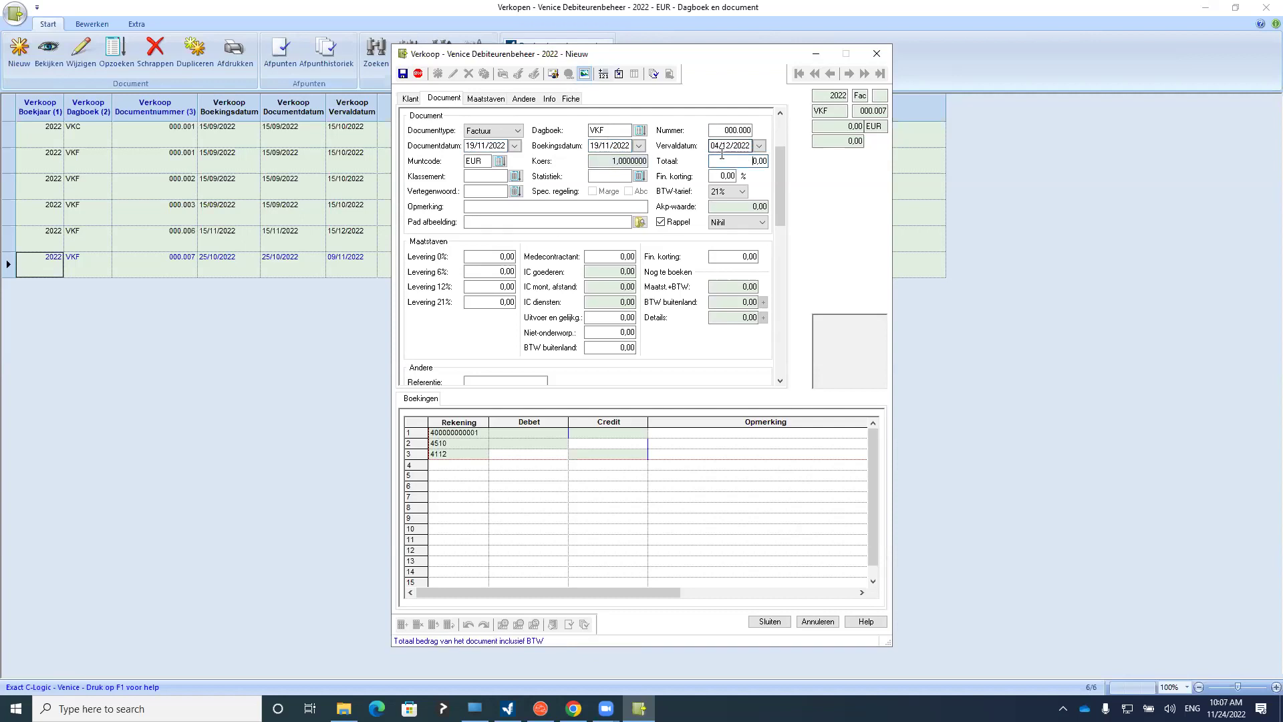
# Set the document's total to 1.500,00, book the base amount on account 701, save it and close the sales list
pyautogui.moveTo(753, 167); pyautogui.dragTo(827, 165)
pyautogui.write('1500')
pyautogui.press('Return')
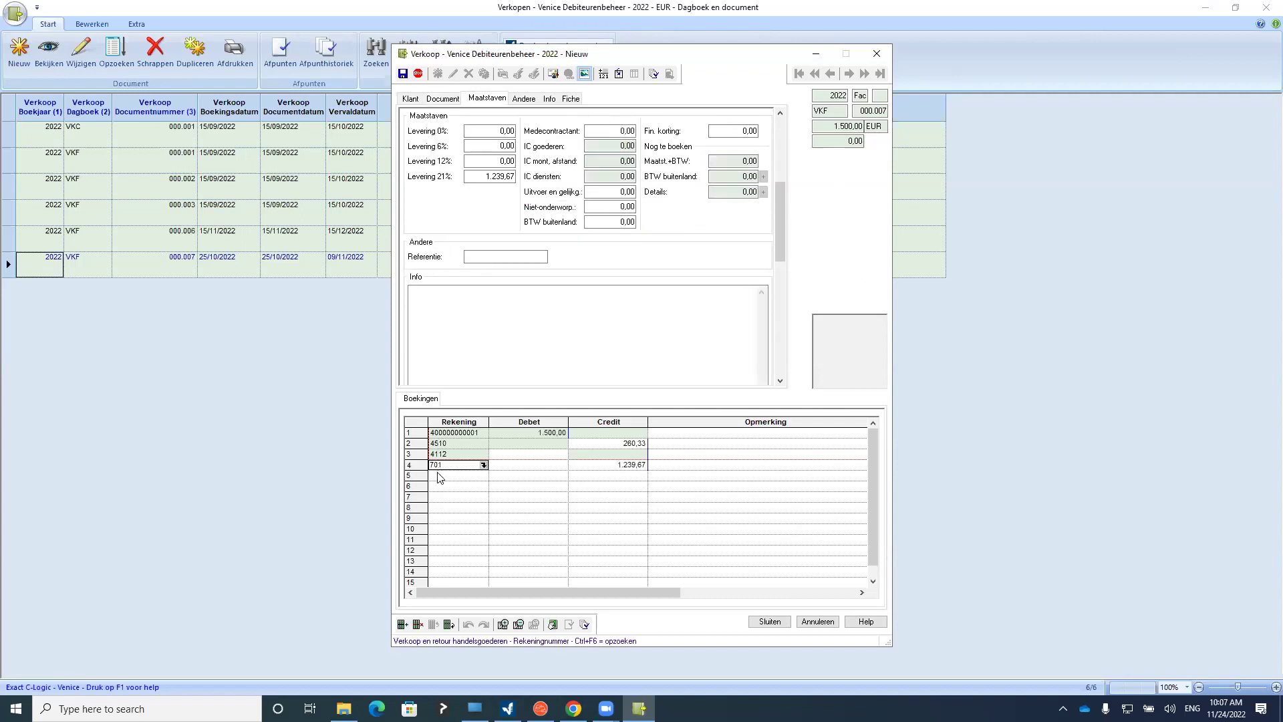
pyautogui.click(772, 623)
pyautogui.click(669, 438)
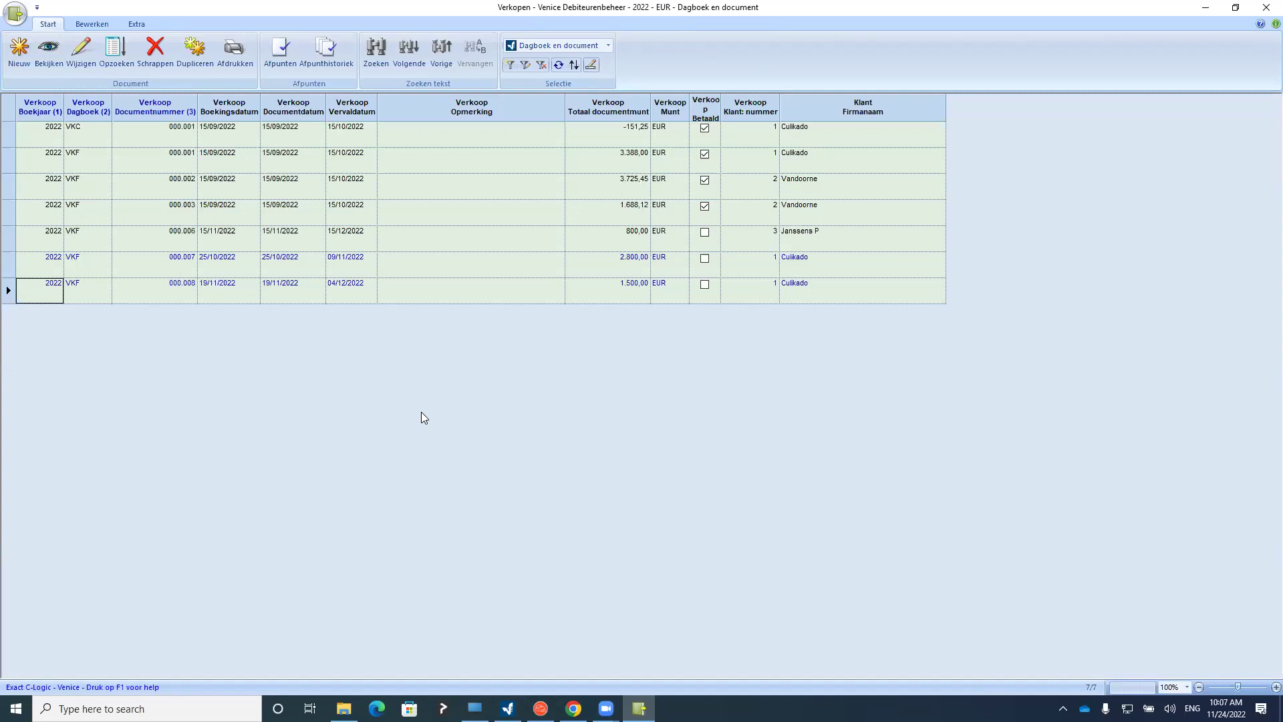
pyautogui.click(1265, 8)
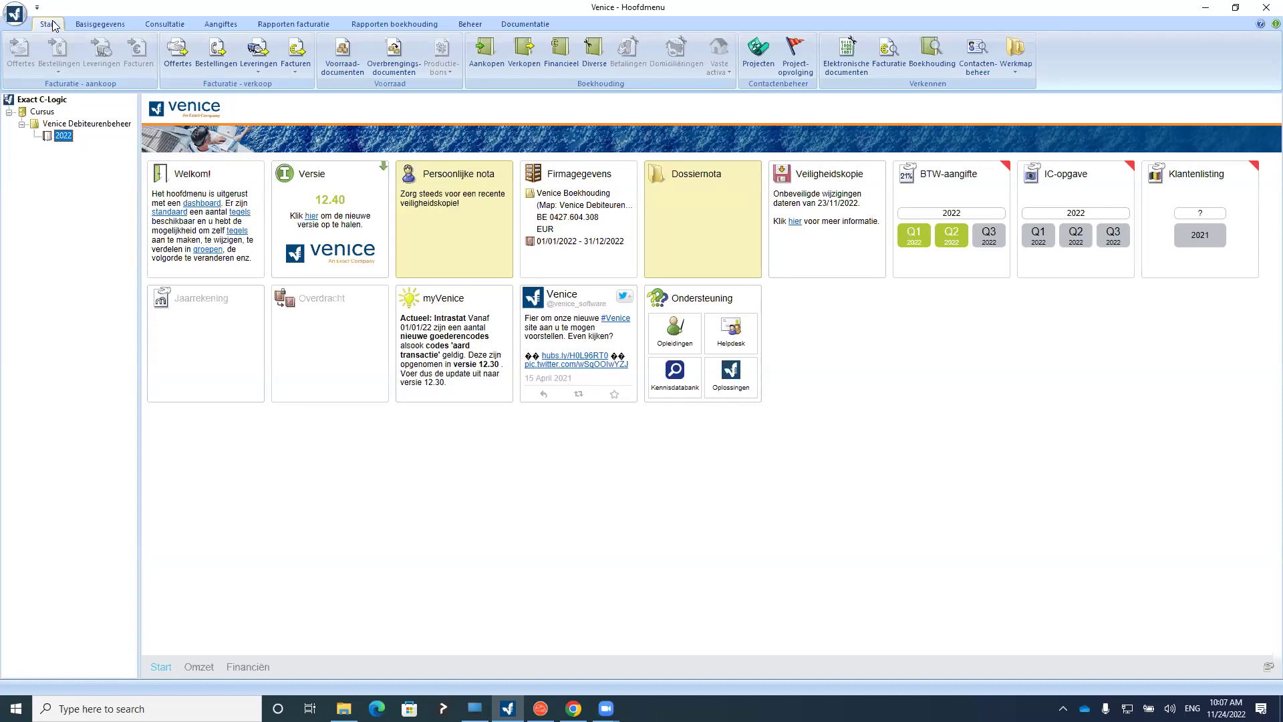
pyautogui.click(920, 59)
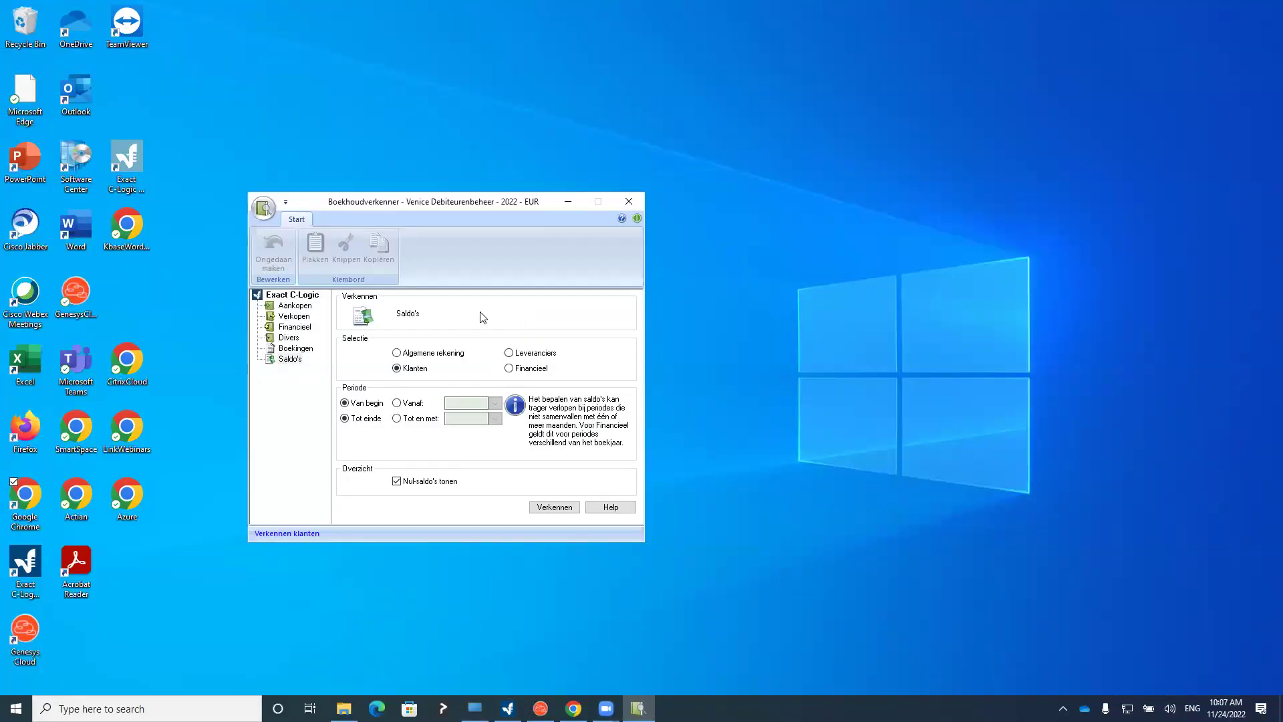
pyautogui.click(296, 349)
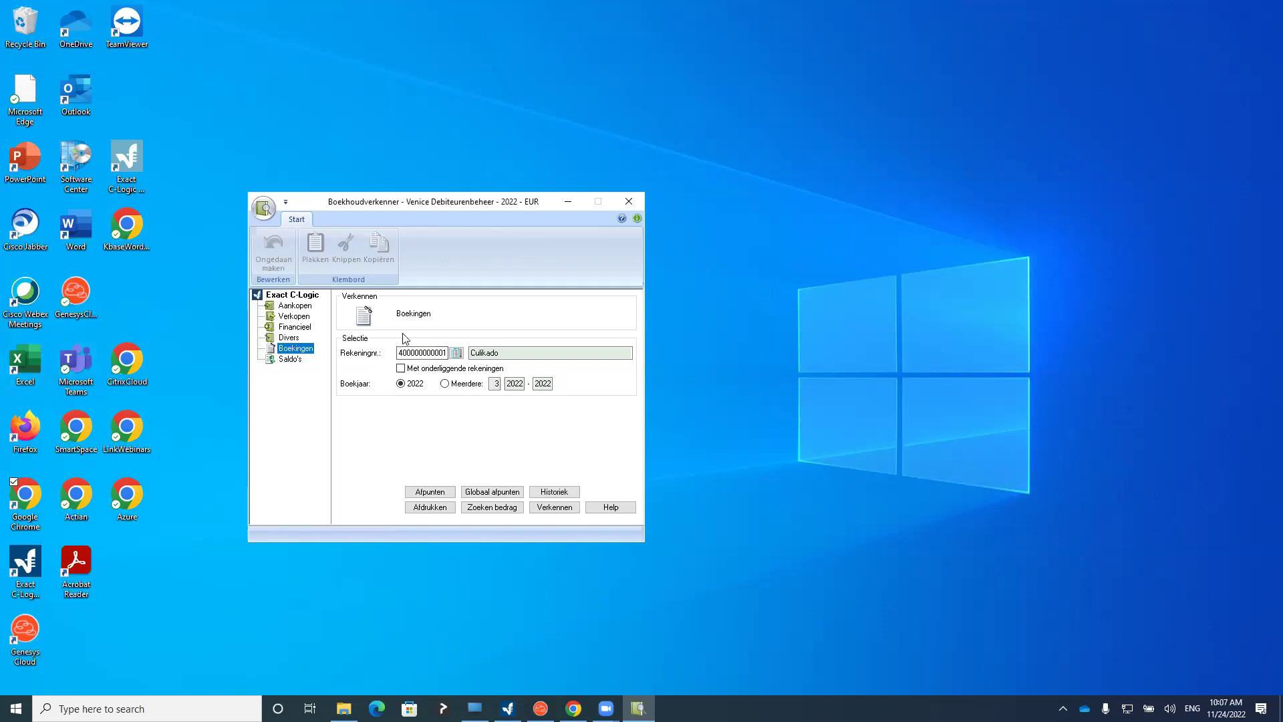
pyautogui.doubleClick(404, 352)
pyautogui.write('4')
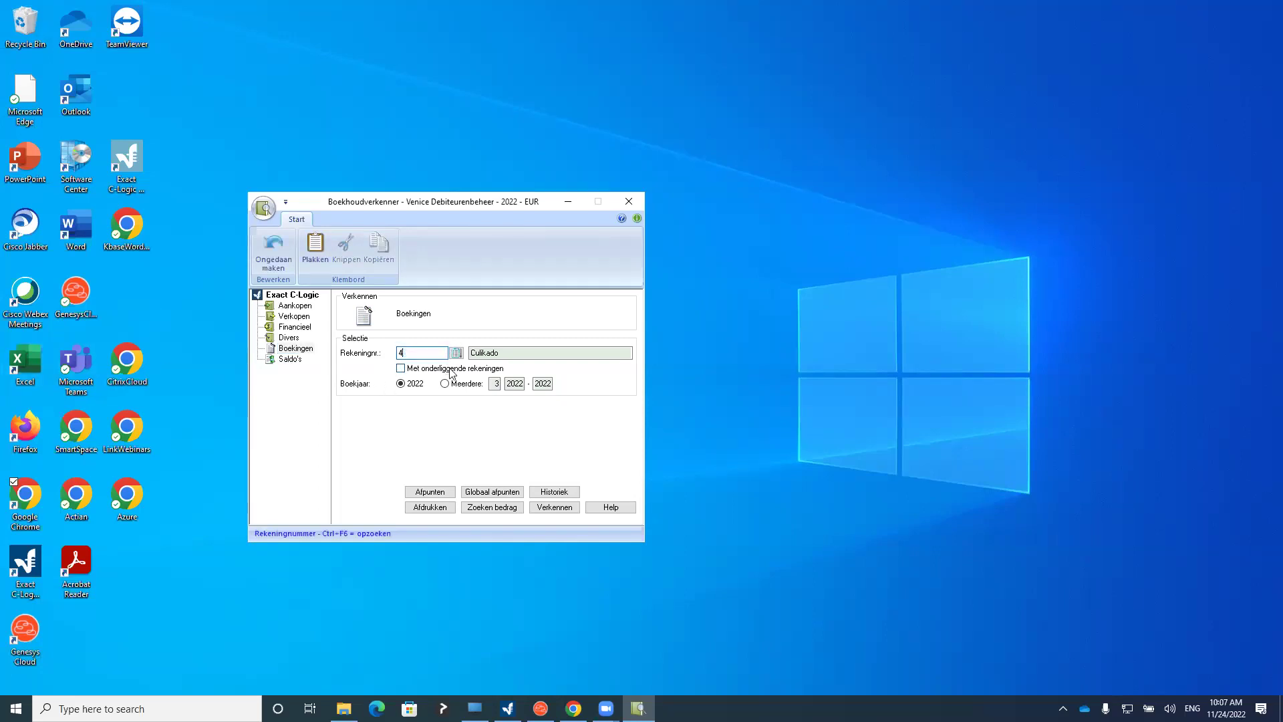
pyautogui.press('BackSpace')
pyautogui.write('kcul')
pyautogui.press('Tab')
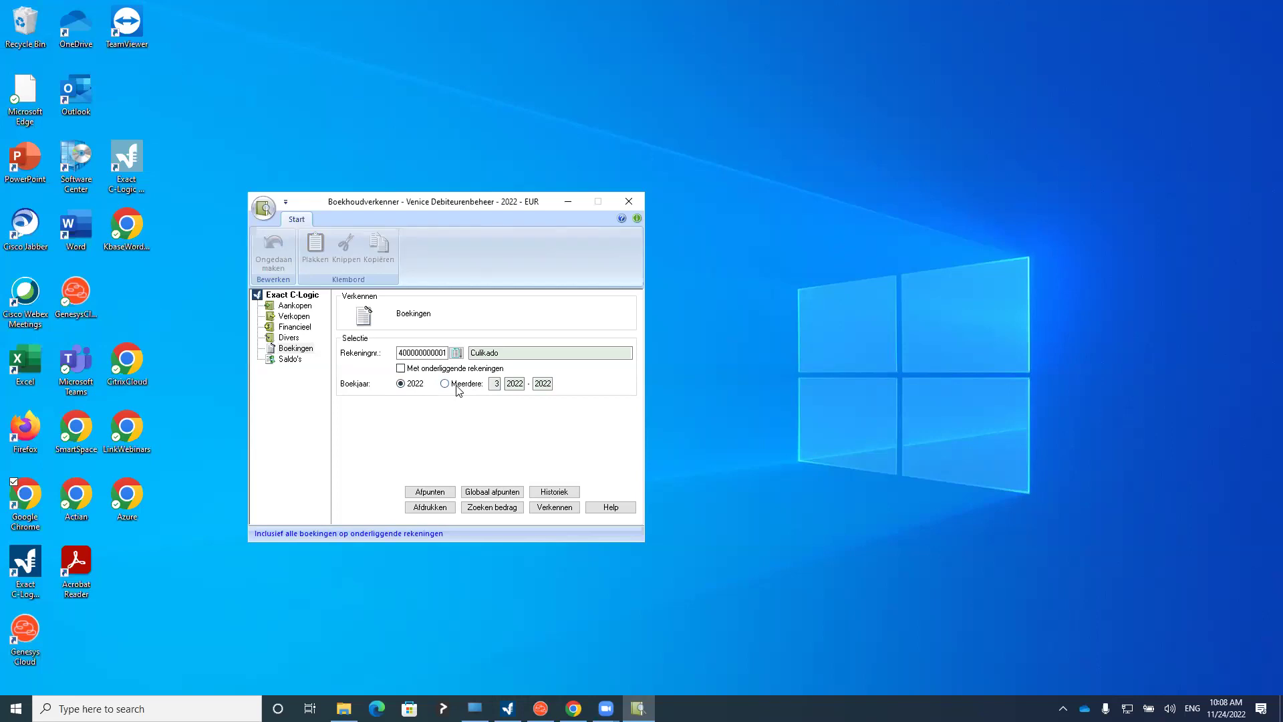
pyautogui.click(553, 493)
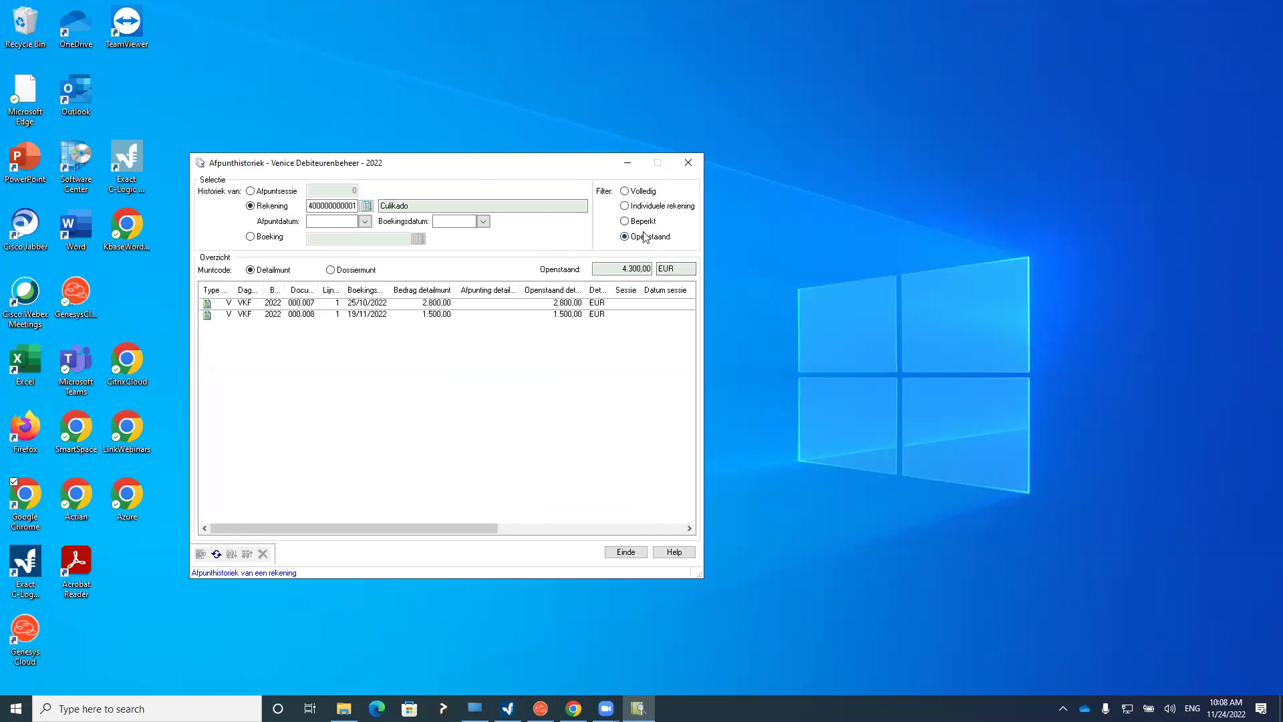
pyautogui.click(625, 191)
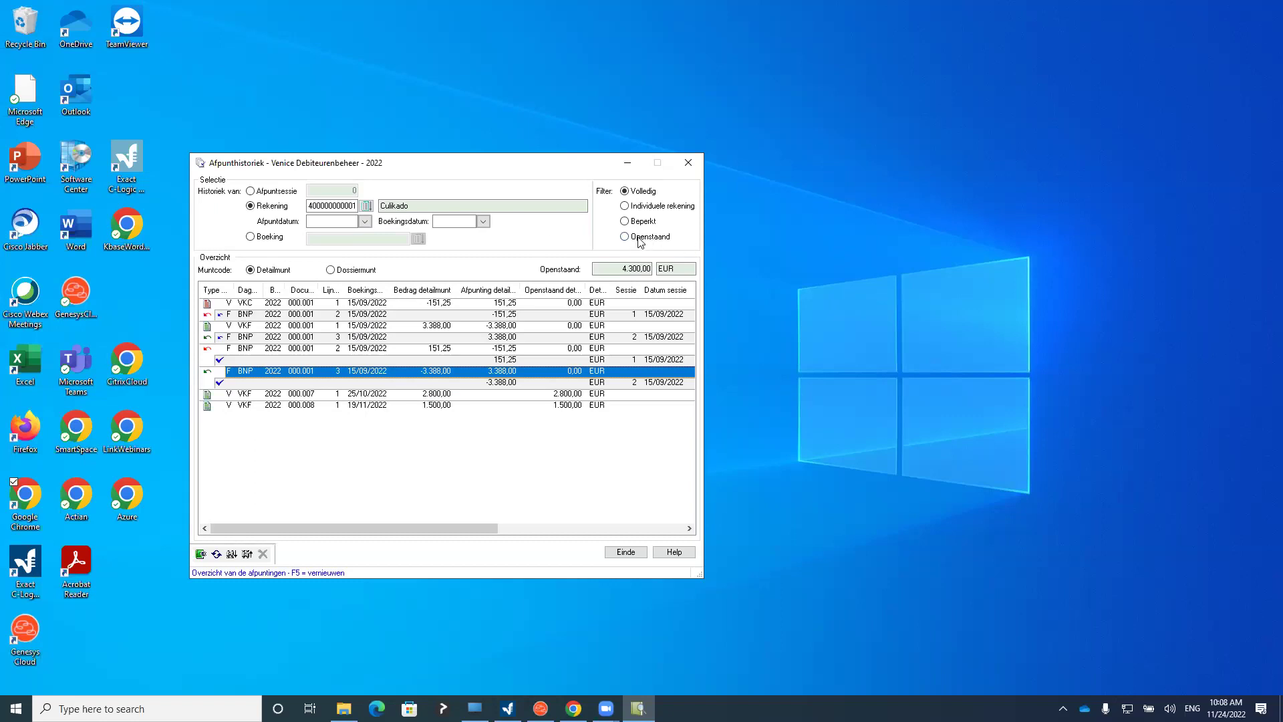
pyautogui.click(639, 240)
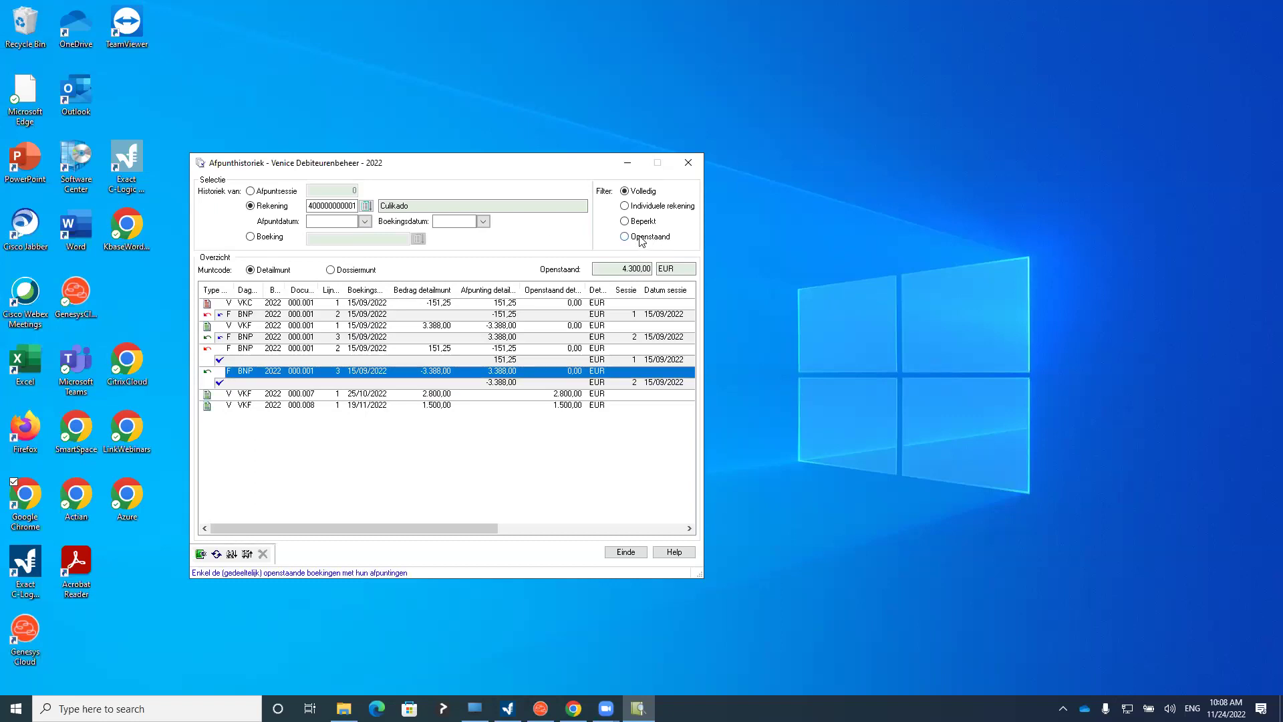
pyautogui.click(576, 384)
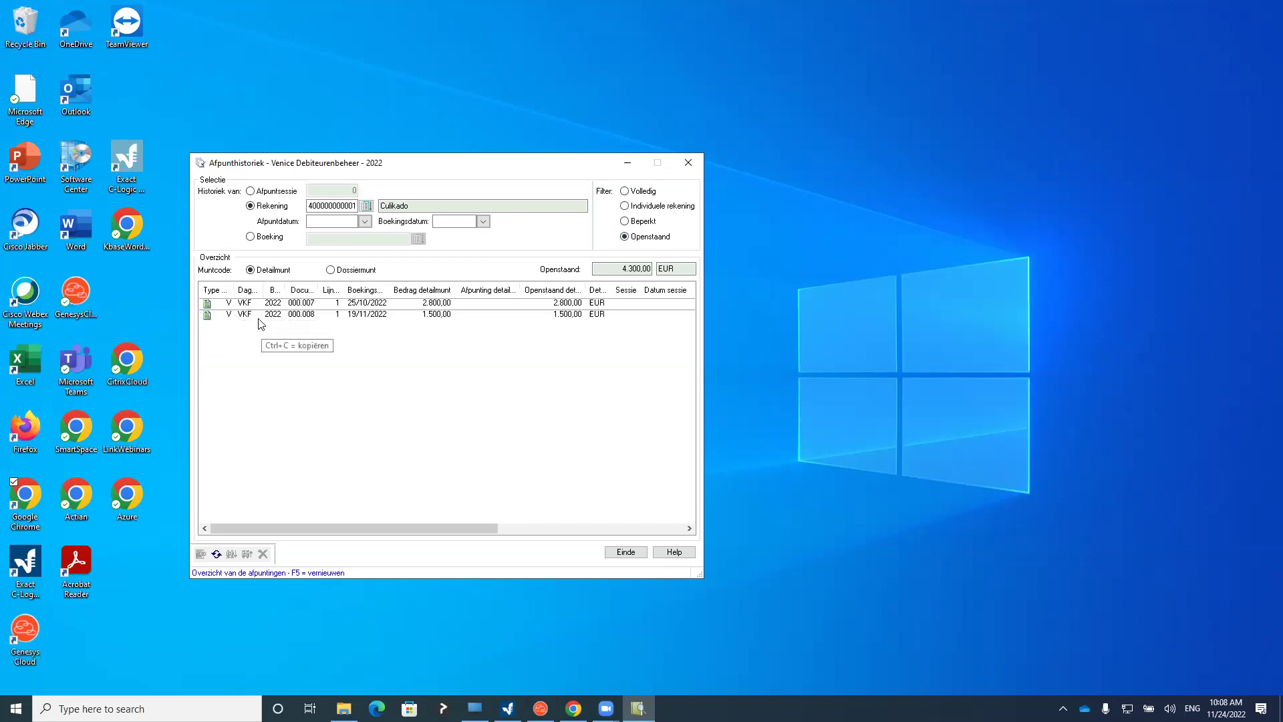
pyautogui.doubleClick(608, 266)
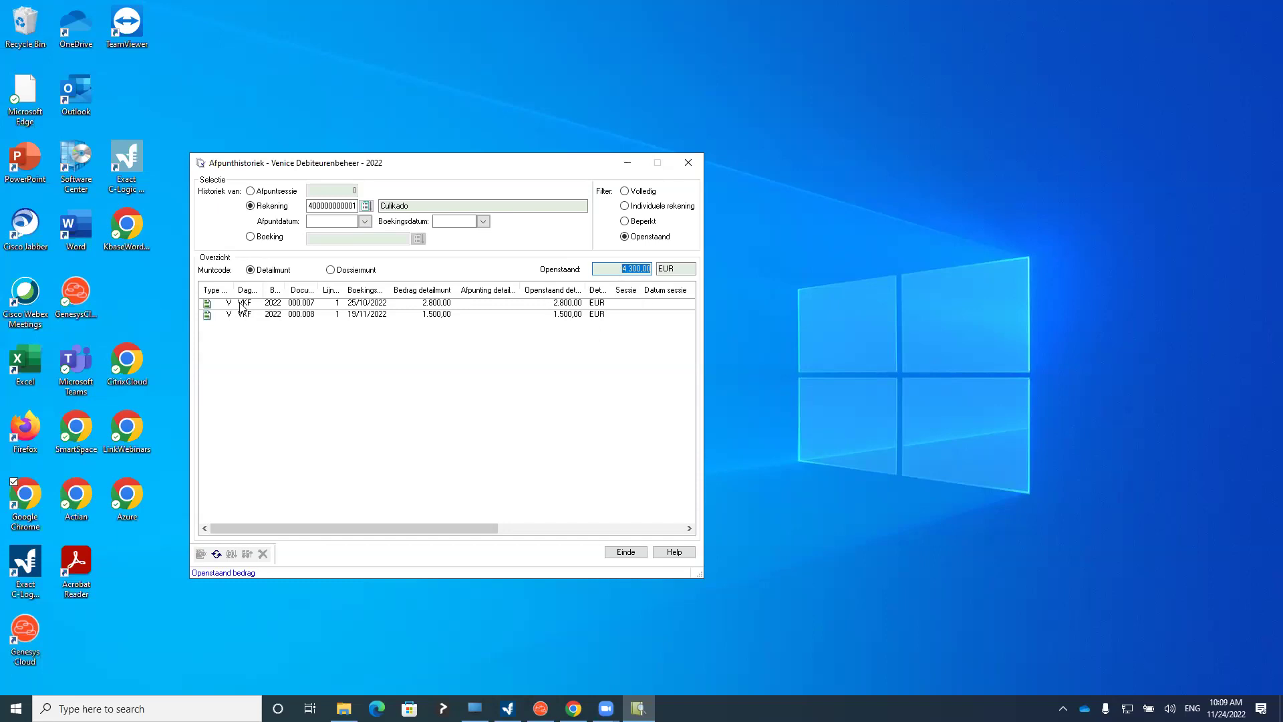
# View the sales documents behind Culikado's open entries of 1.500,00 and 2.800,00, and close the matching history
pyautogui.click(245, 306)
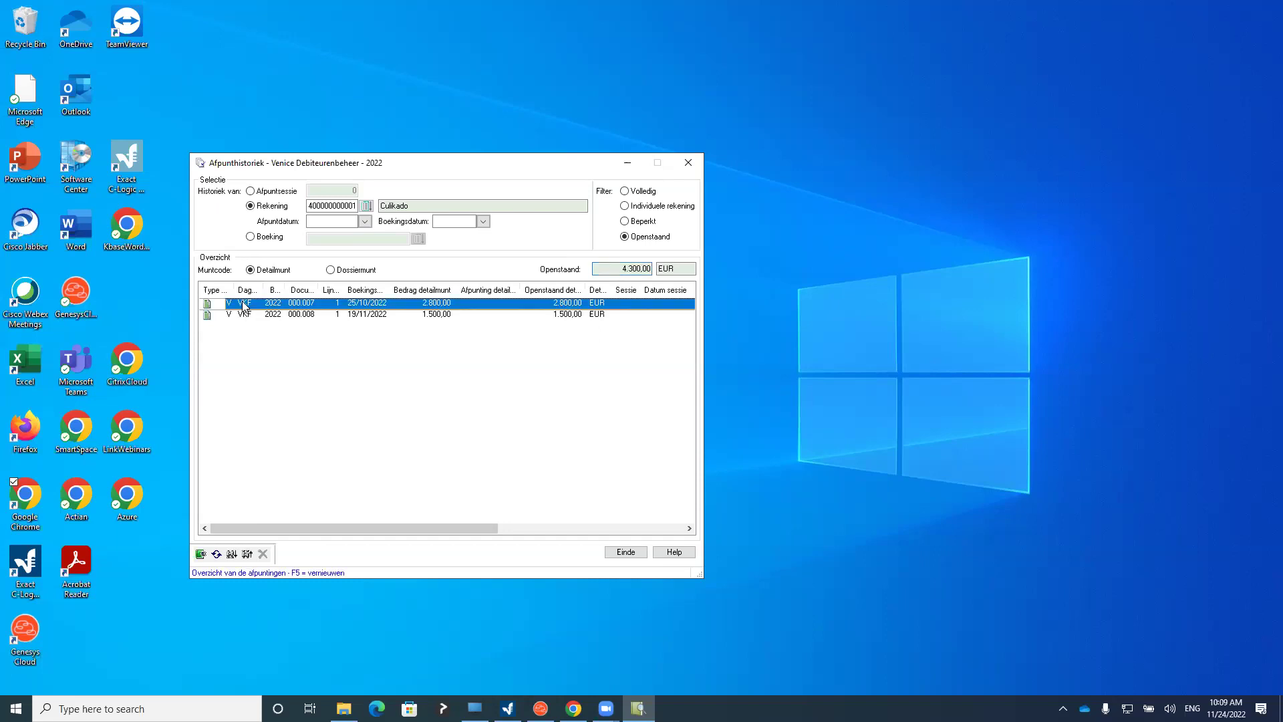
pyautogui.click(246, 314)
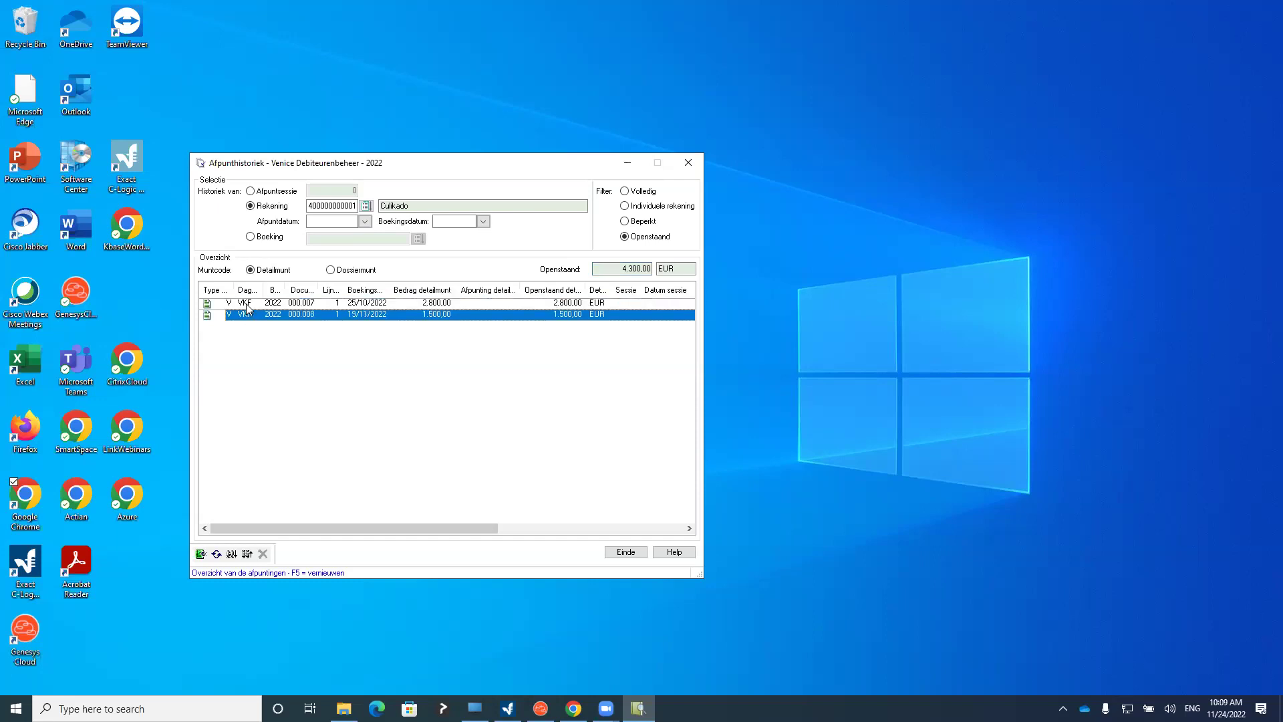
pyautogui.click(247, 306)
pyautogui.click(248, 314)
pyautogui.click(201, 554)
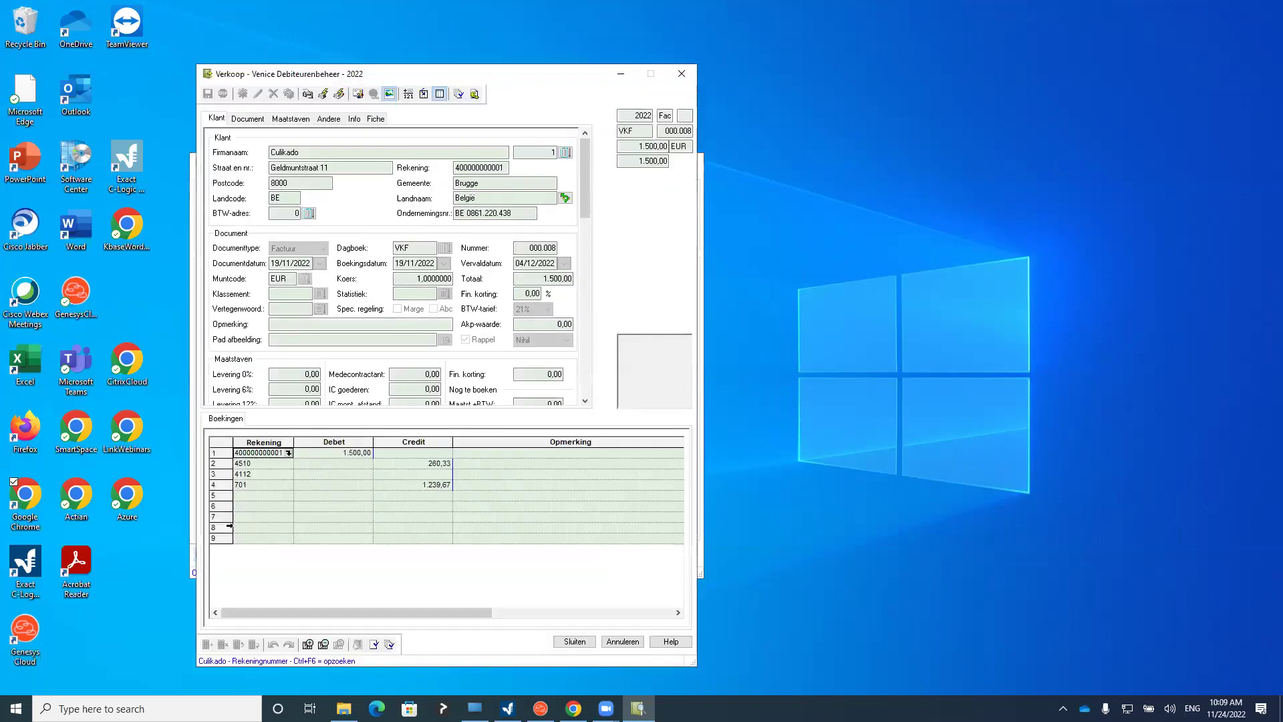
pyautogui.click(682, 75)
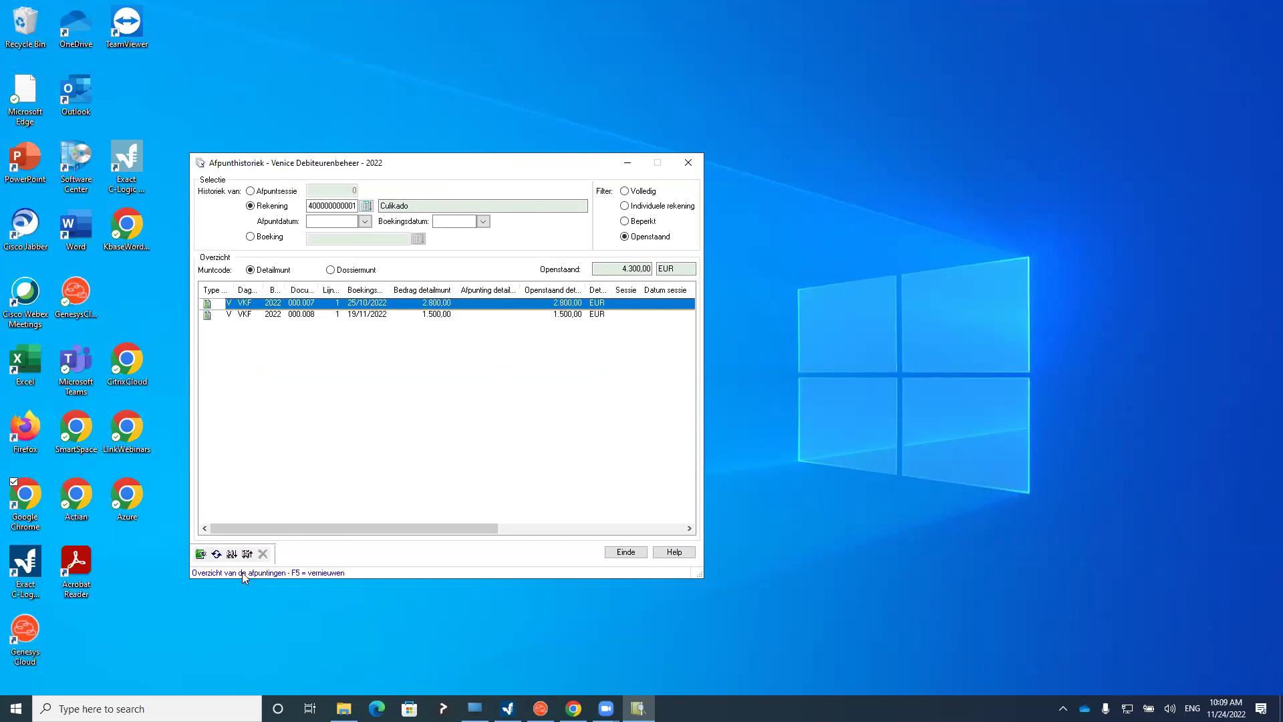
pyautogui.click(201, 554)
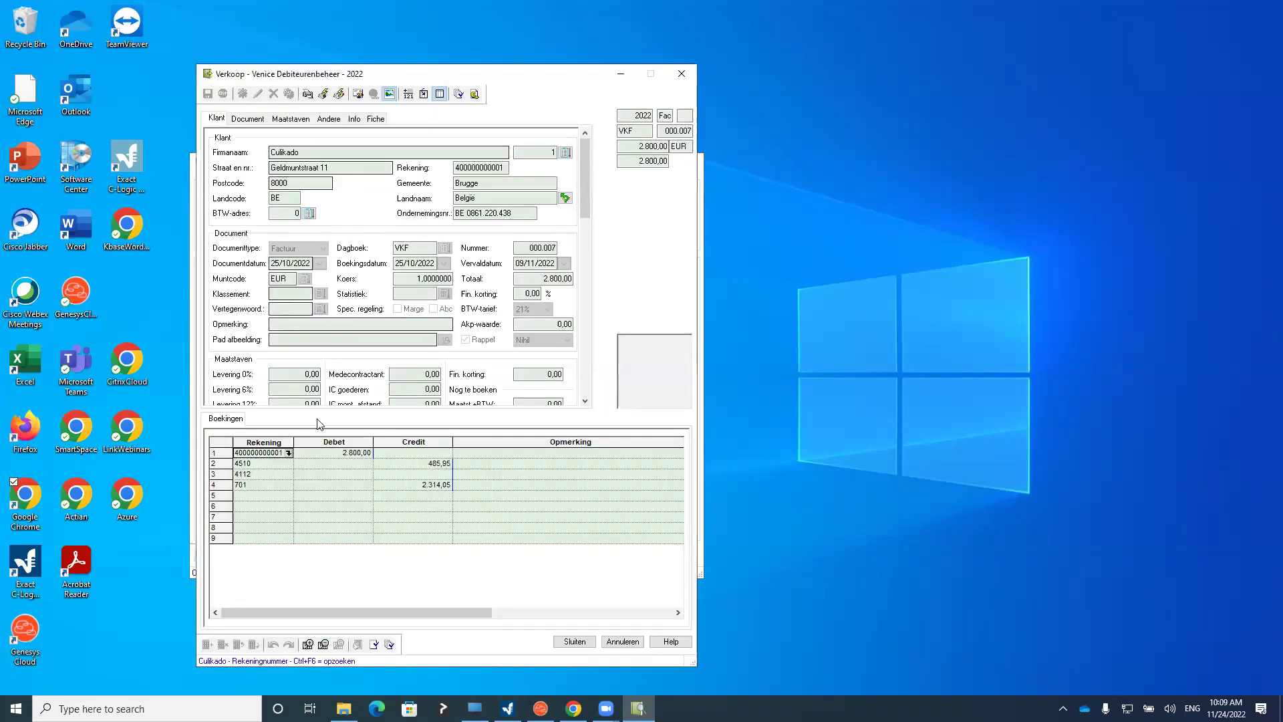
pyautogui.click(682, 75)
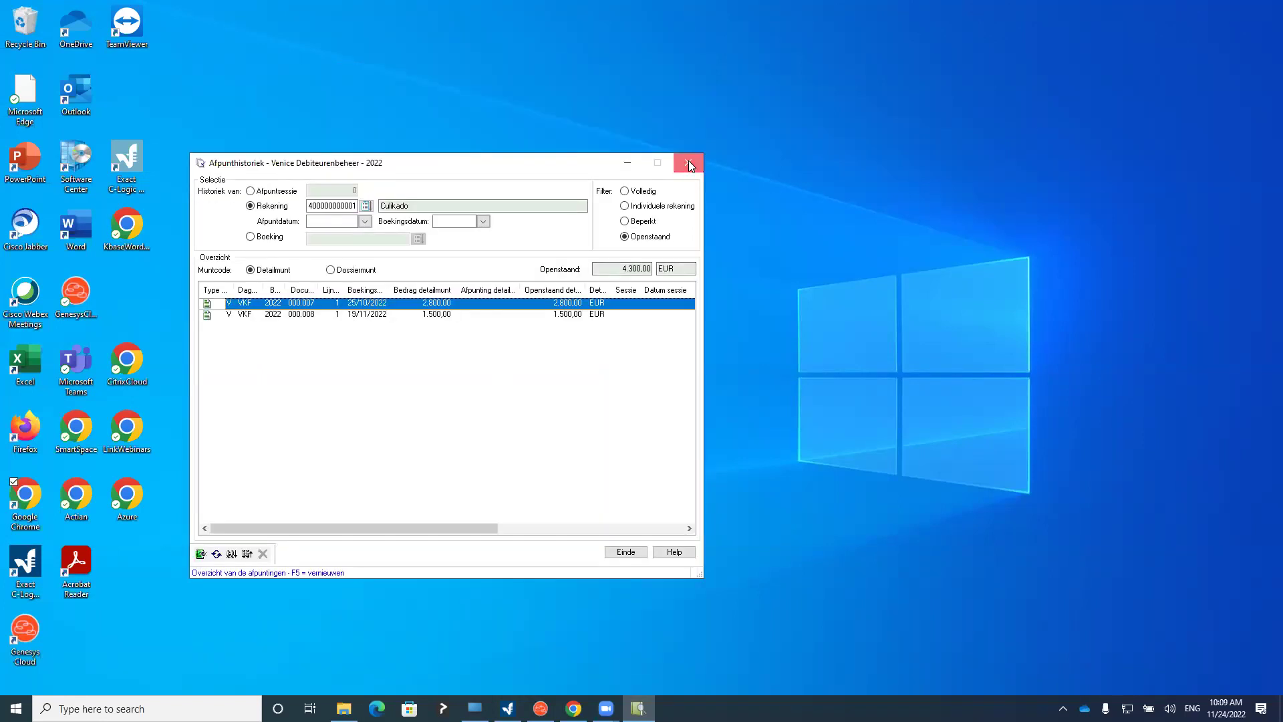
pyautogui.click(689, 164)
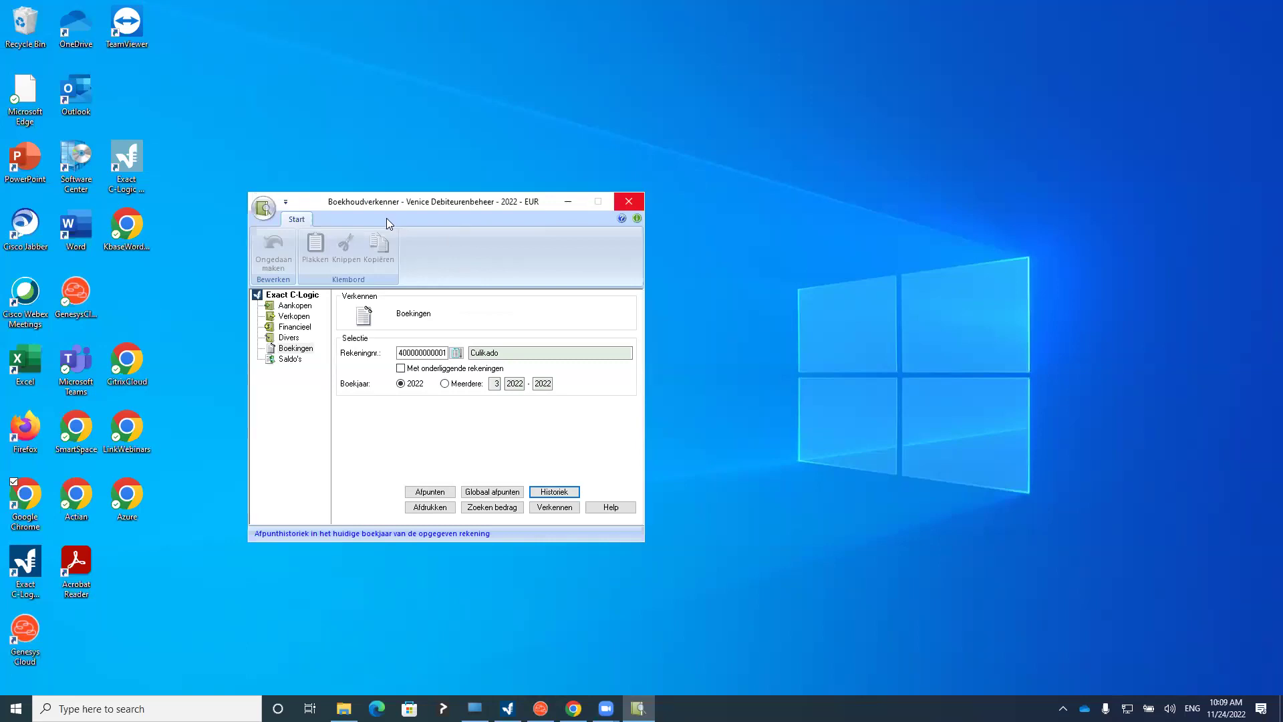
# Explore the customer balances for the full period, open Culikado's bookings and go through the entries
pyautogui.click(290, 360)
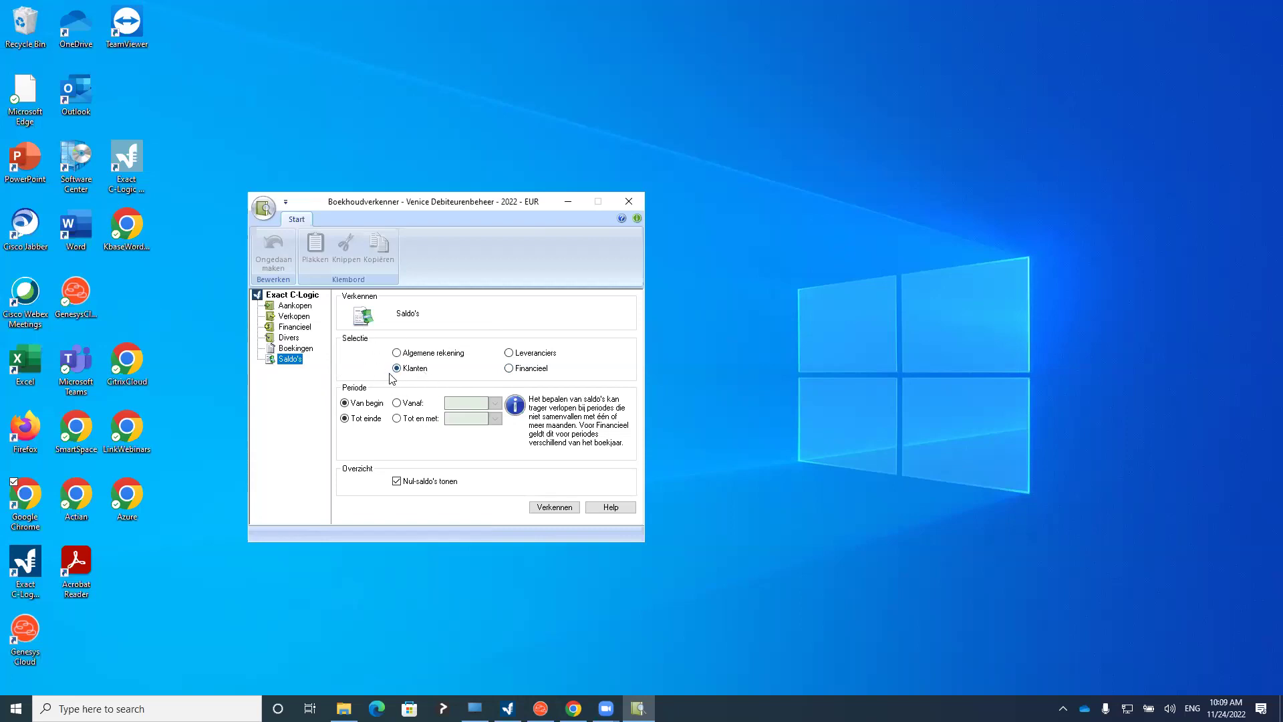
pyautogui.click(412, 483)
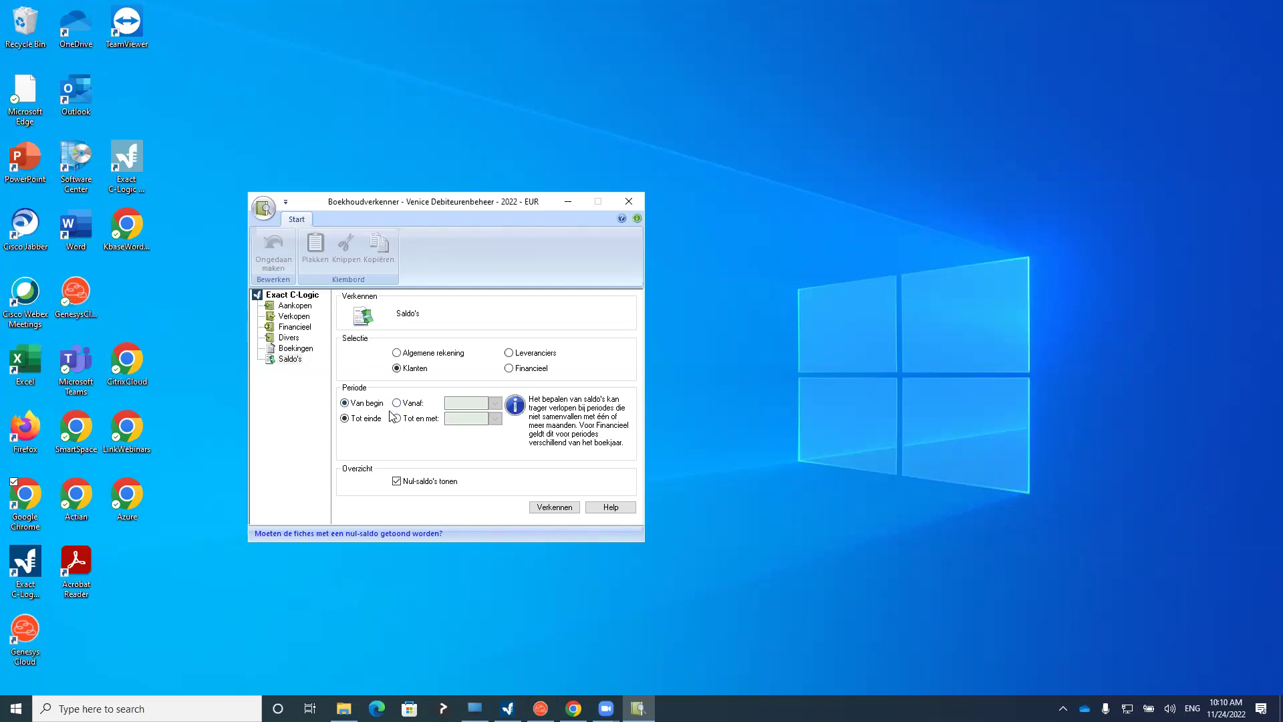
pyautogui.click(553, 510)
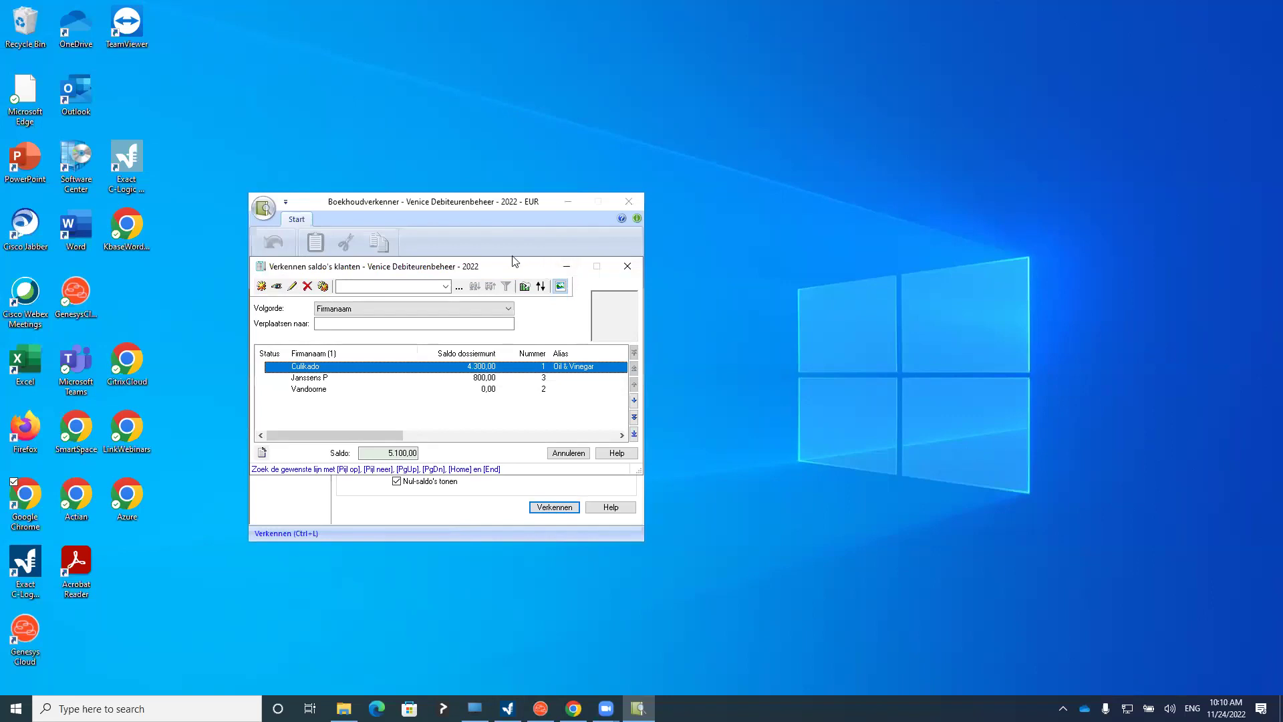
pyautogui.doubleClick(325, 367)
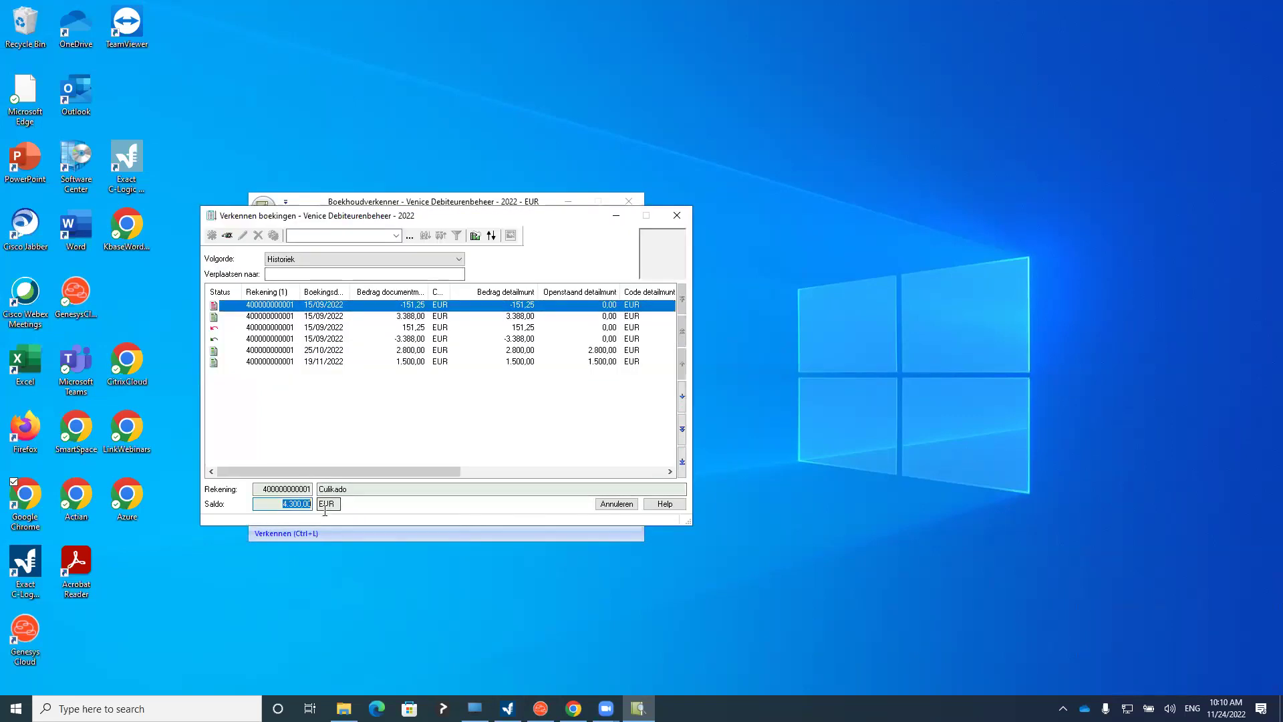
pyautogui.click(325, 316)
pyautogui.click(306, 339)
pyautogui.click(298, 350)
pyautogui.click(288, 361)
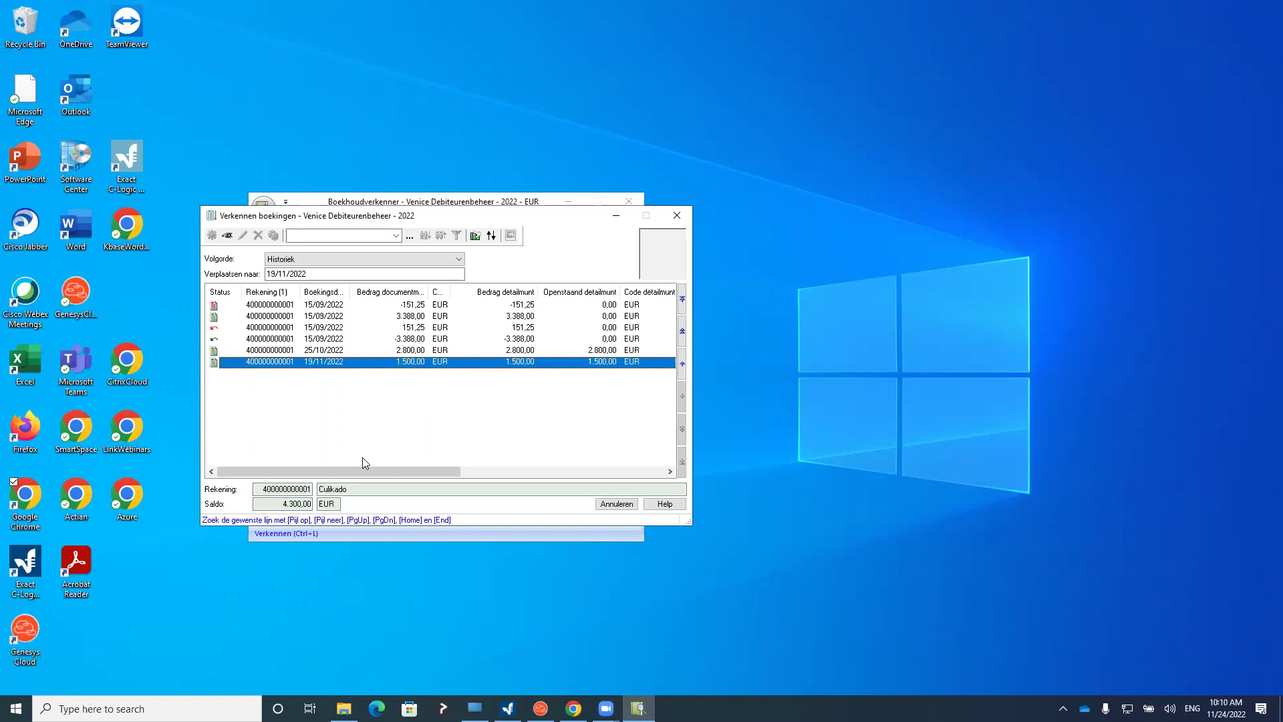
# View the sales document behind Culikado's booking of 25/10/2022 and close the document
pyautogui.click(259, 340)
pyautogui.click(260, 352)
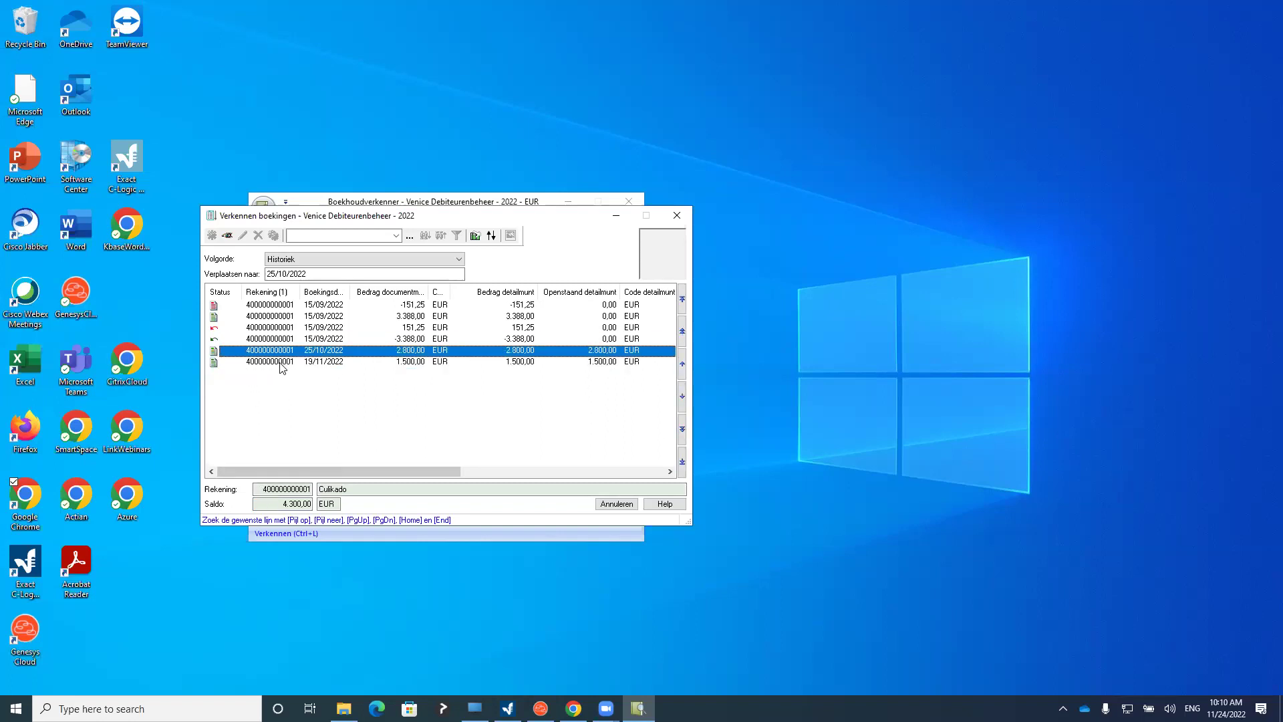
pyautogui.click(269, 363)
pyautogui.click(267, 352)
pyautogui.click(228, 236)
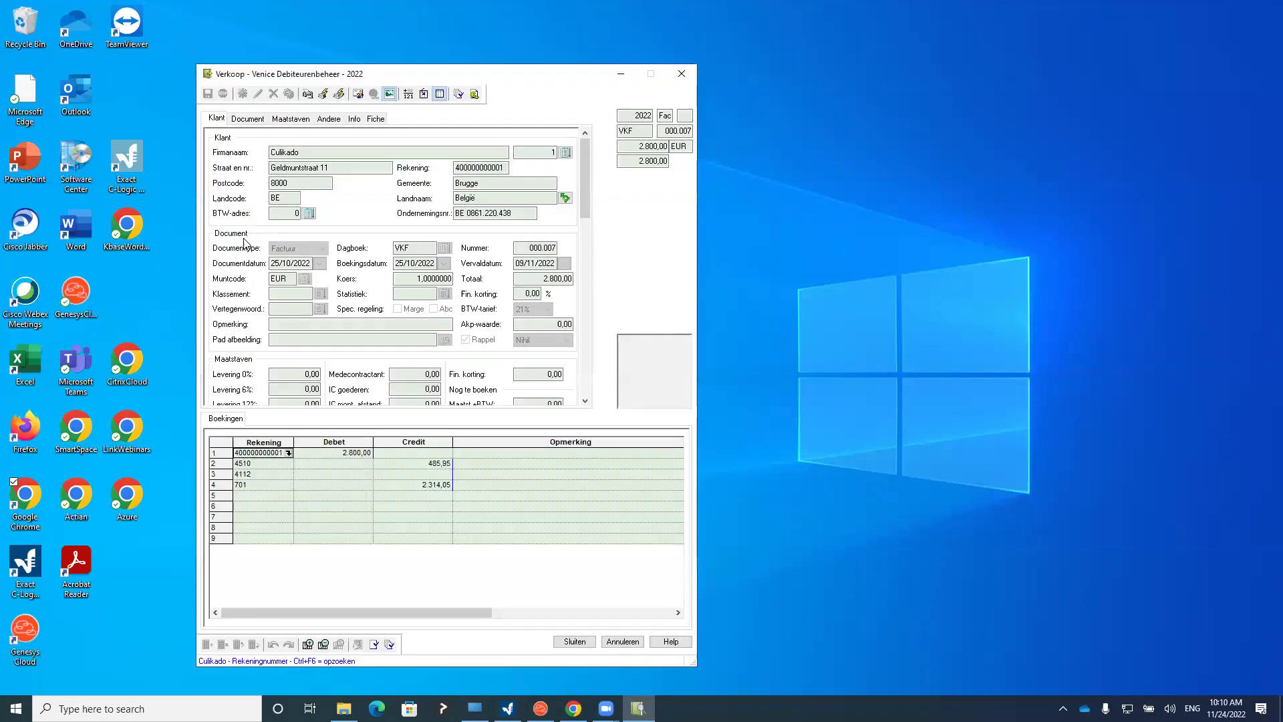
pyautogui.click(681, 73)
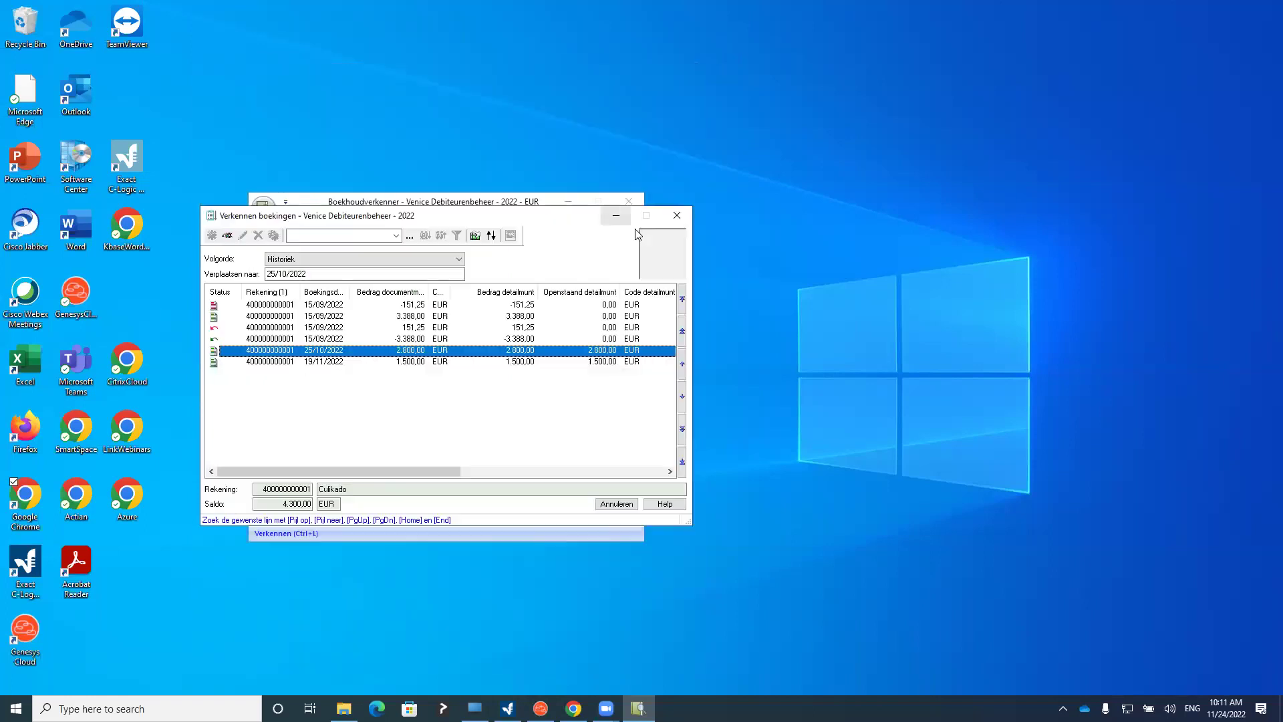
# Close the bookings, customer balances and accounting explorer windows, and reopen the sales list
pyautogui.click(679, 216)
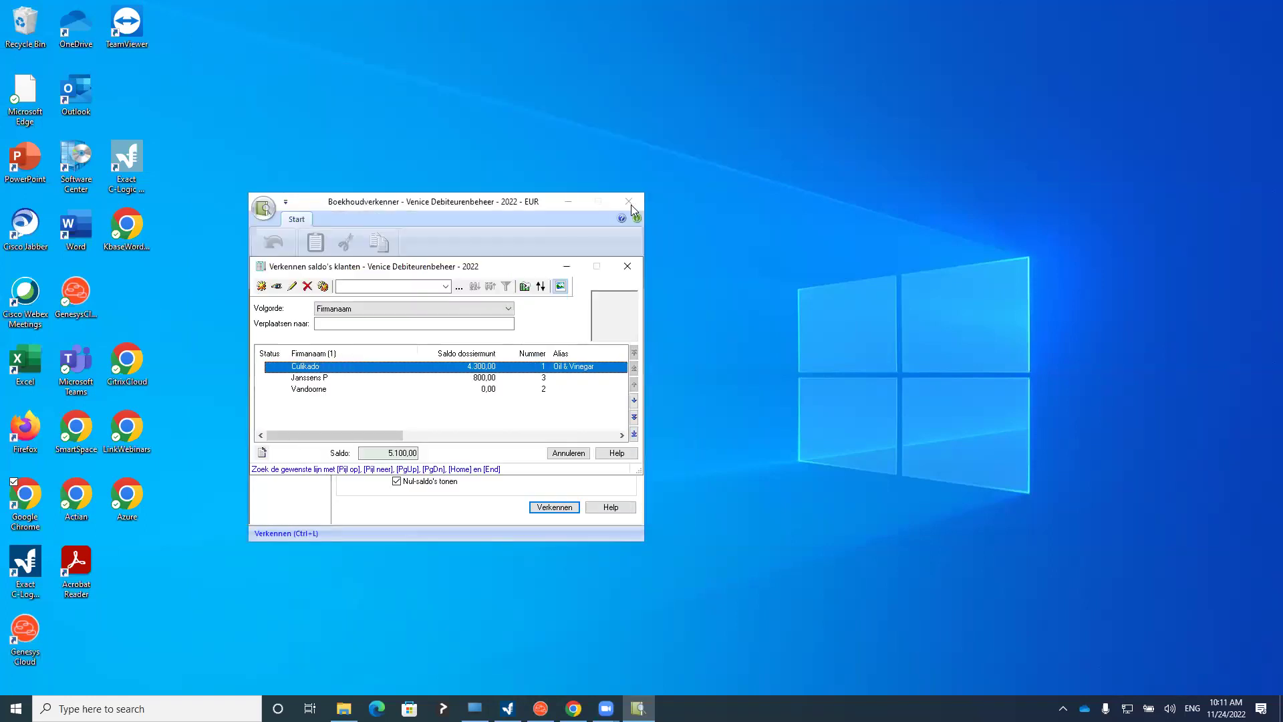
pyautogui.click(627, 270)
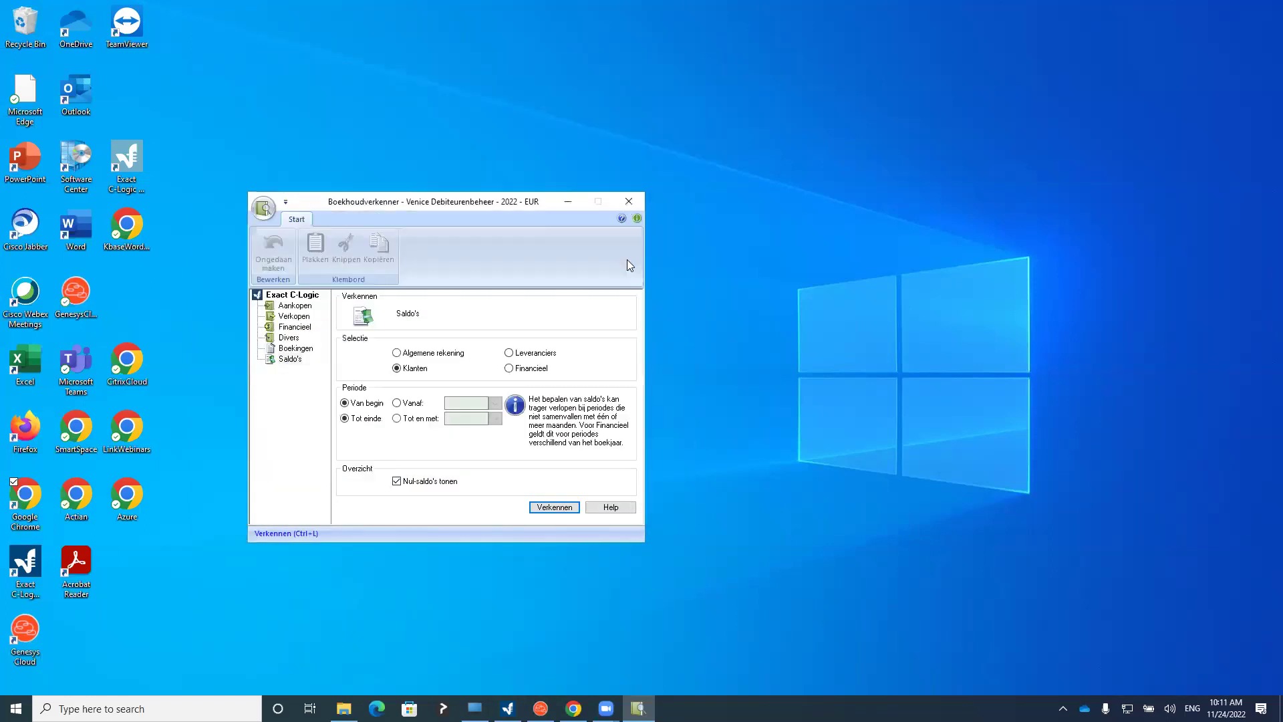
pyautogui.click(627, 201)
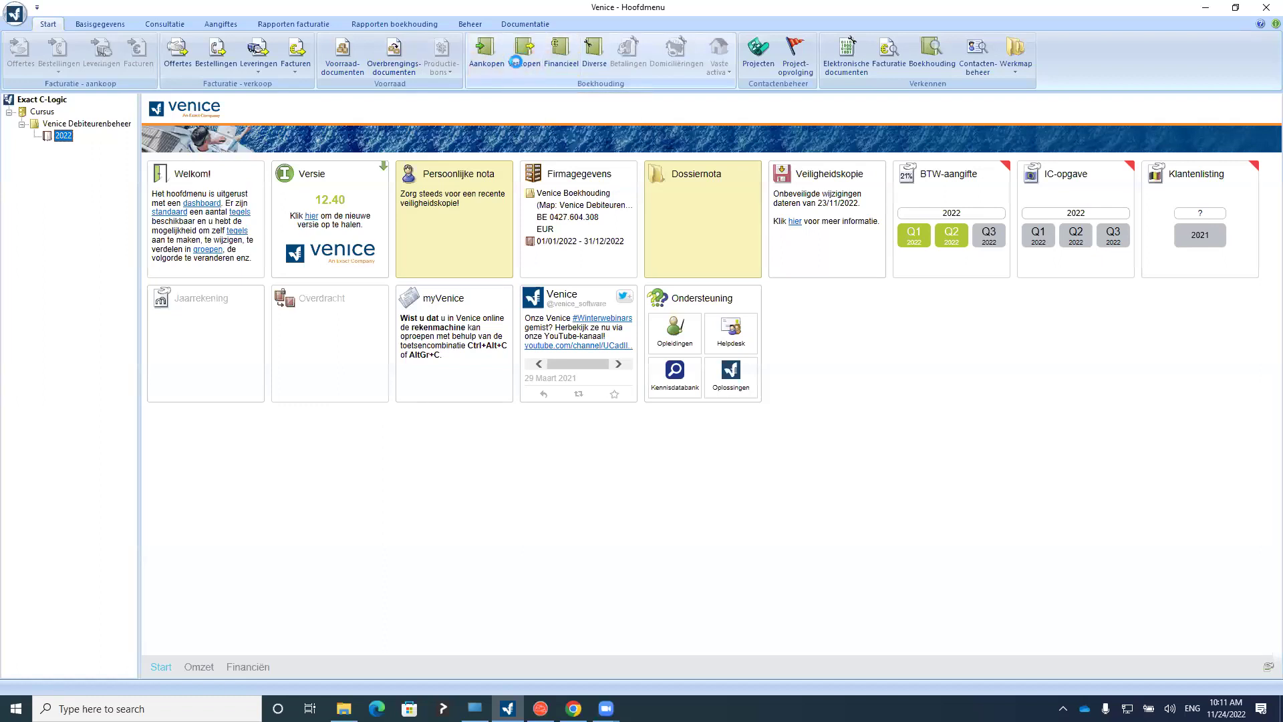
pyautogui.press('super+d')
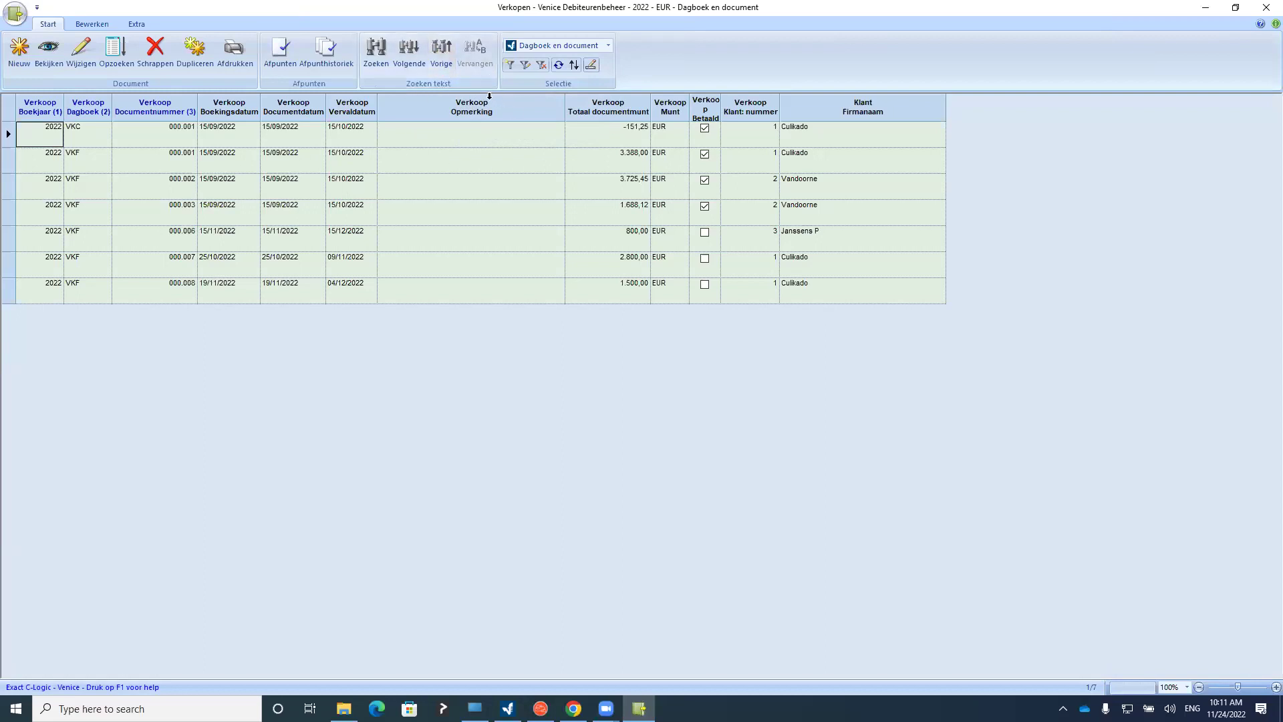
# Apply the Openstaand selection to the sales list and browse the fields available in its column management
pyautogui.click(593, 48)
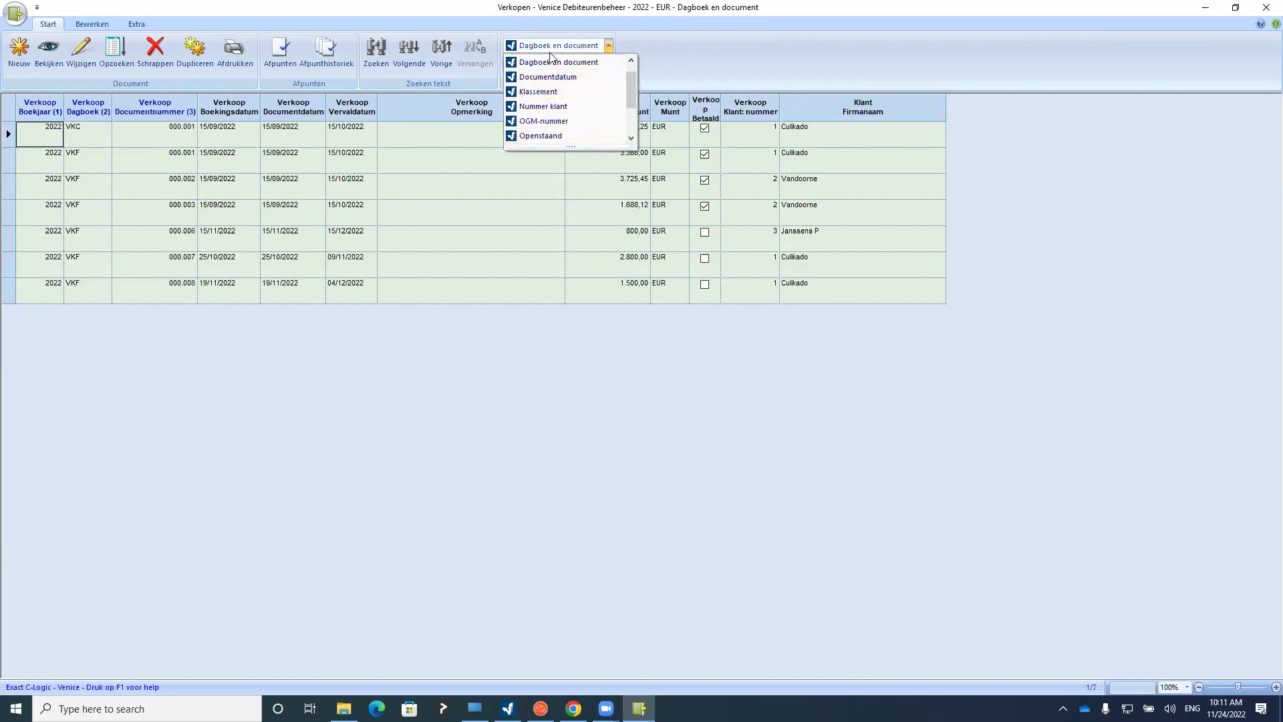
pyautogui.click(547, 137)
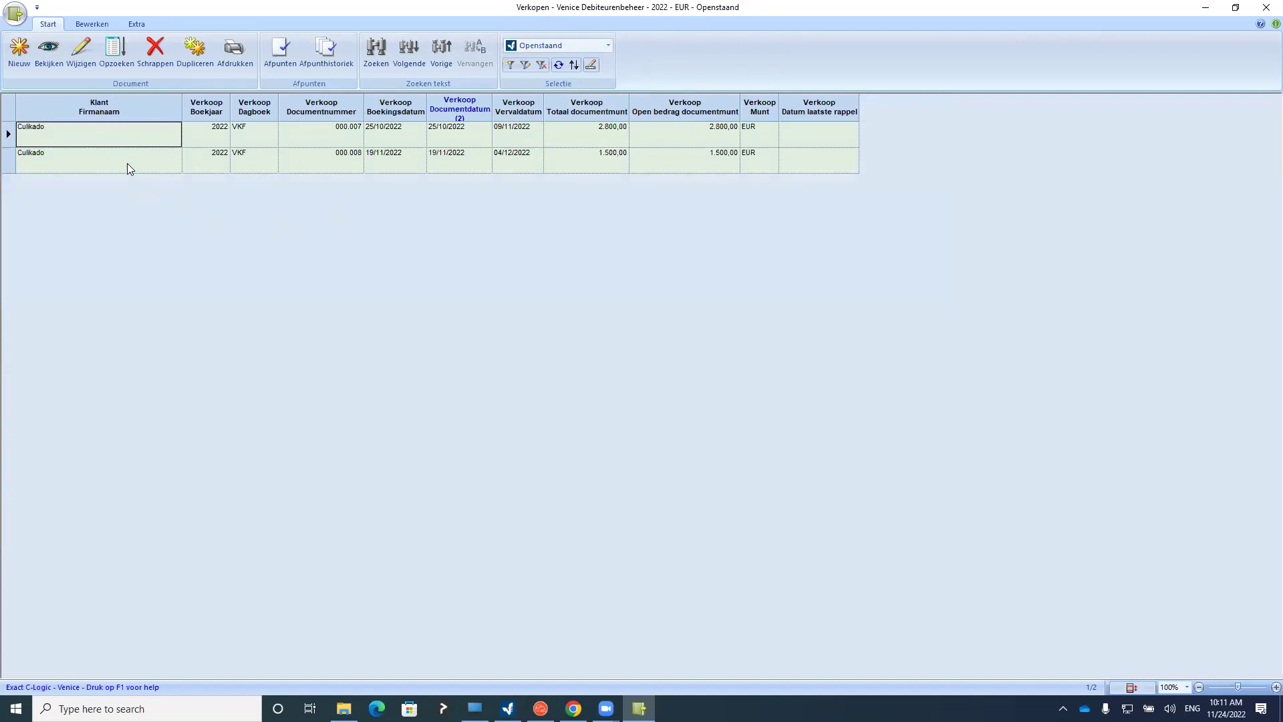
pyautogui.click(102, 25)
pyautogui.click(205, 52)
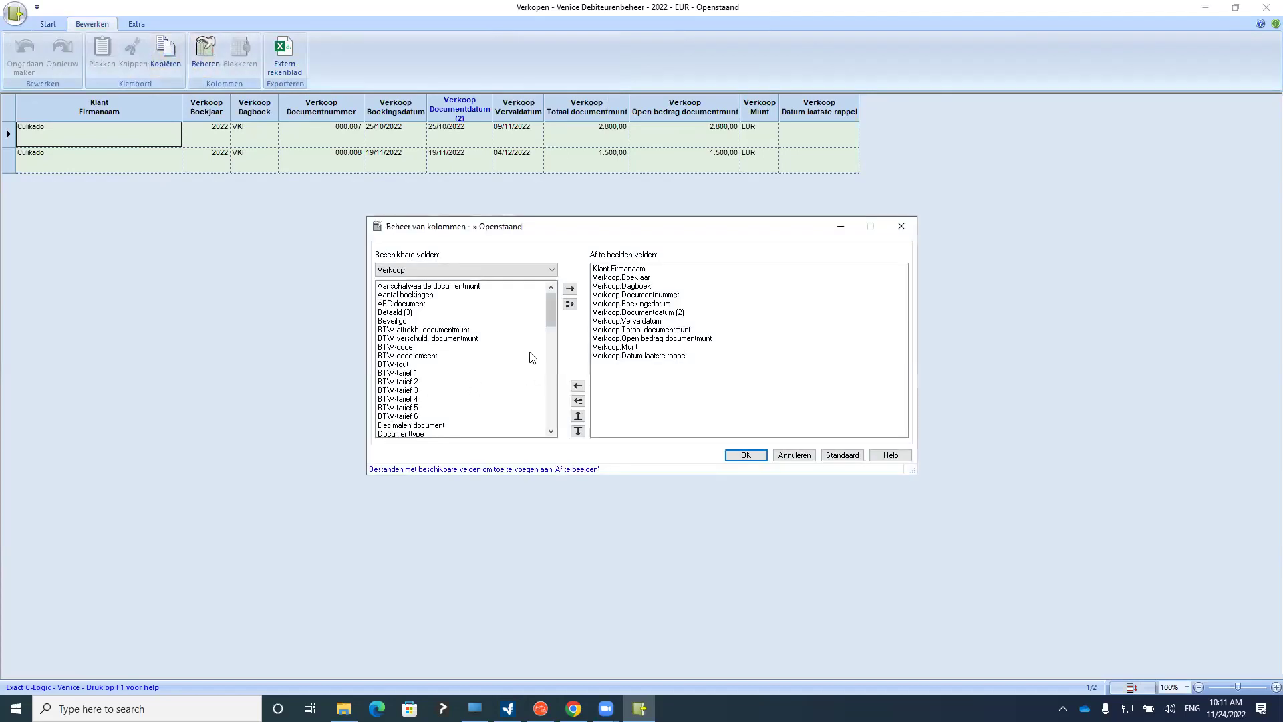
pyautogui.moveTo(549, 309); pyautogui.dragTo(544, 375)
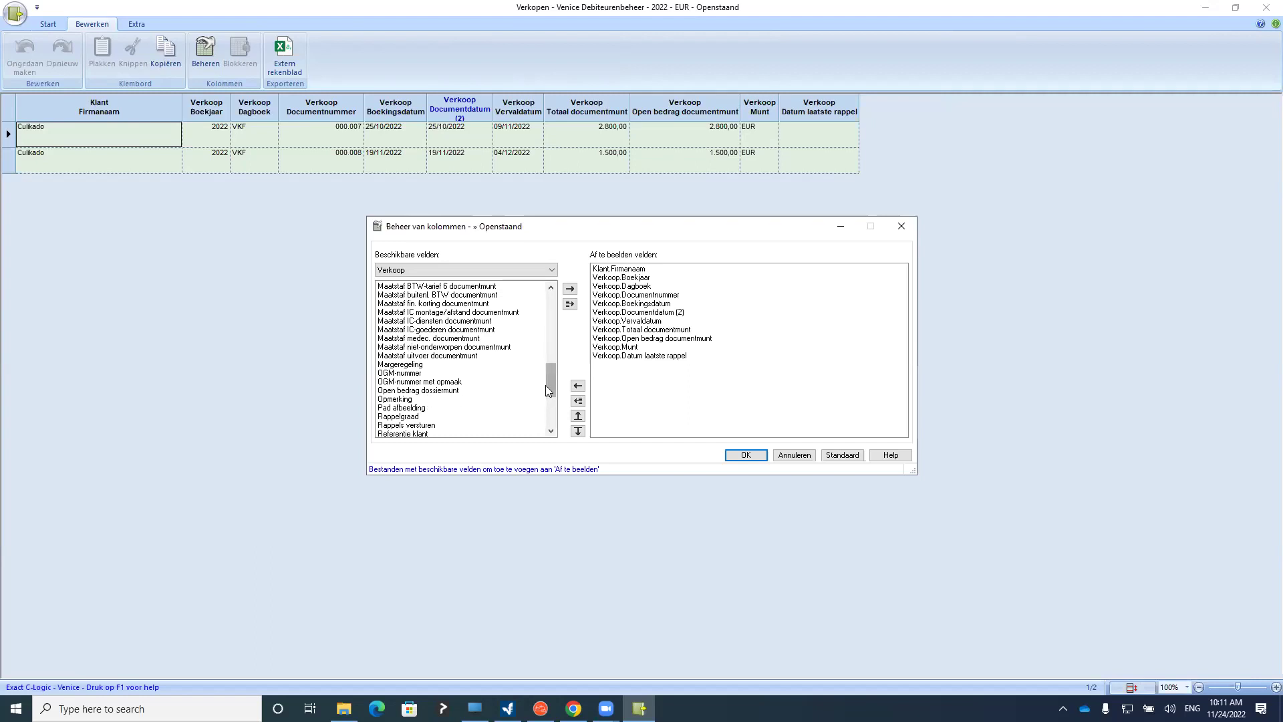
pyautogui.moveTo(556, 380); pyautogui.dragTo(540, 310)
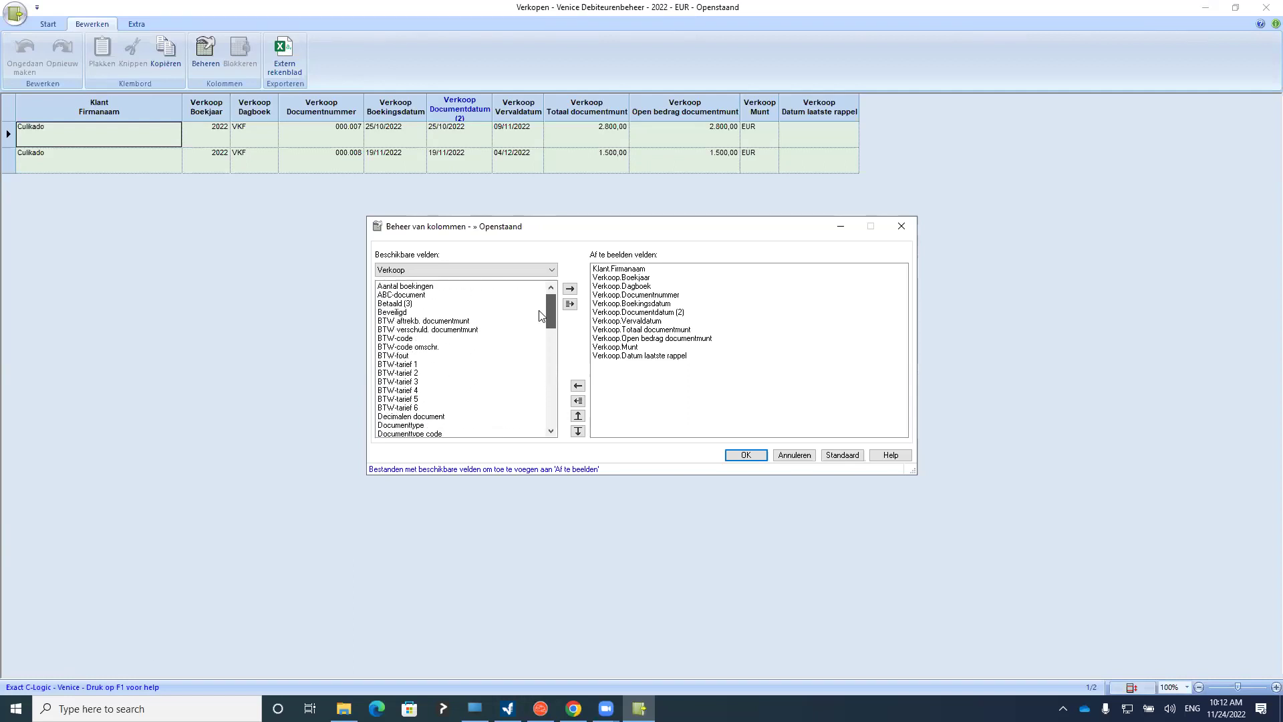
pyautogui.click(901, 223)
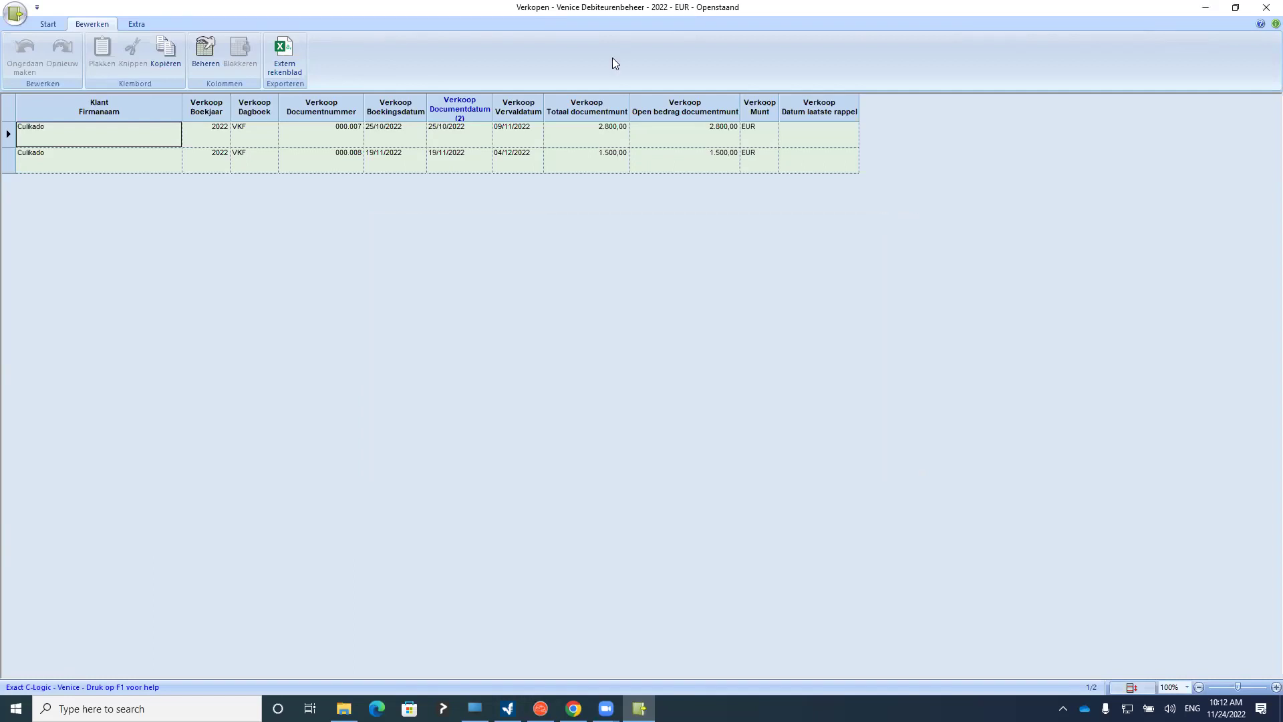
# Extend the Openstaand selection to all customers by removing both customer number limits
pyautogui.click(43, 25)
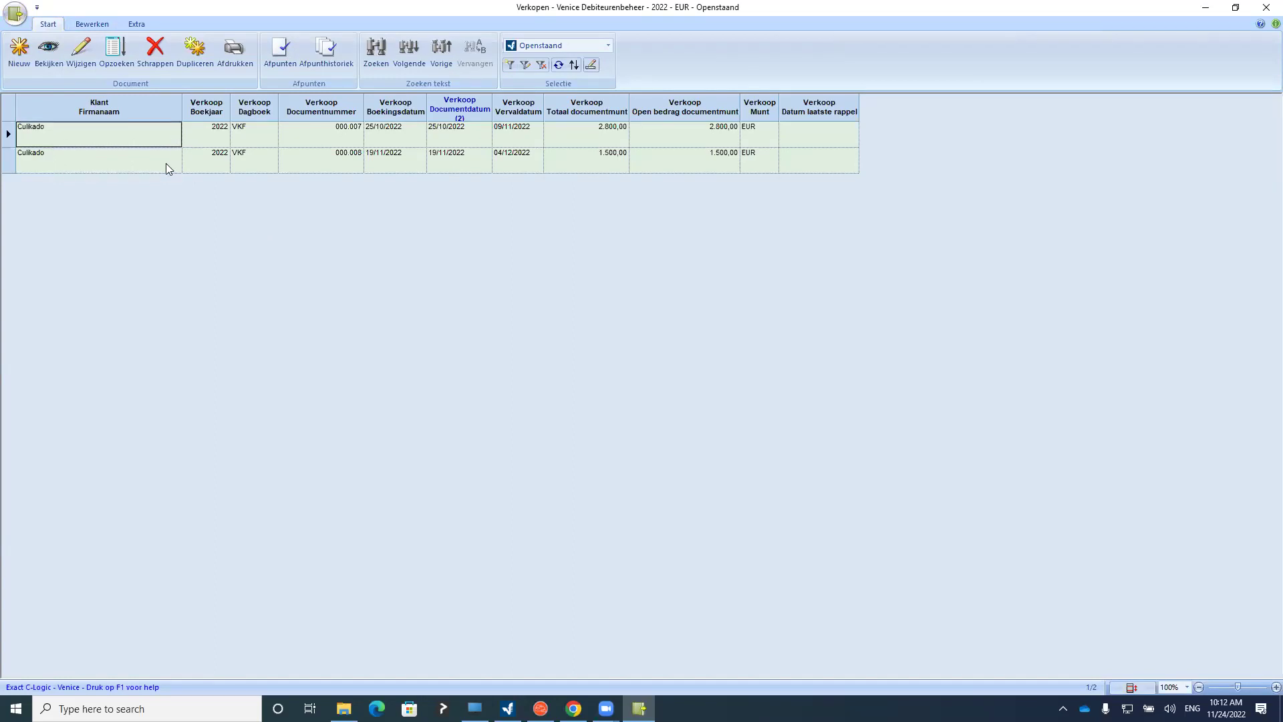
pyautogui.click(526, 62)
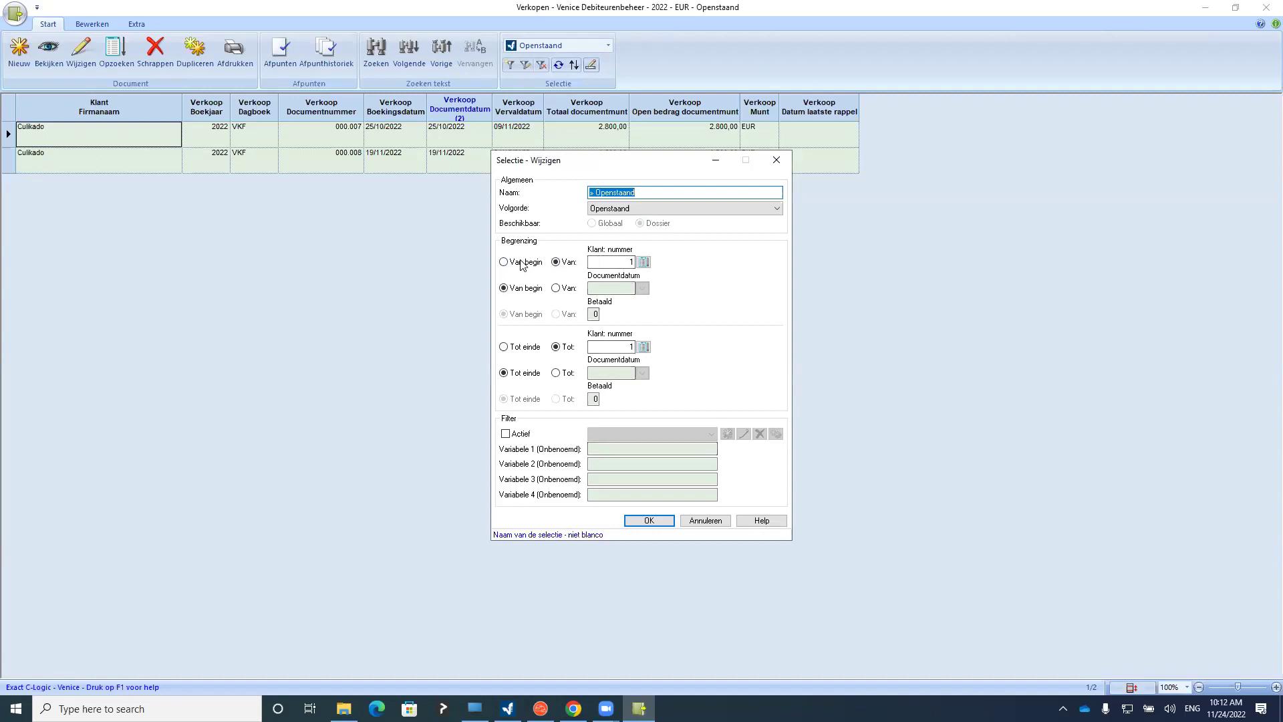
pyautogui.click(643, 262)
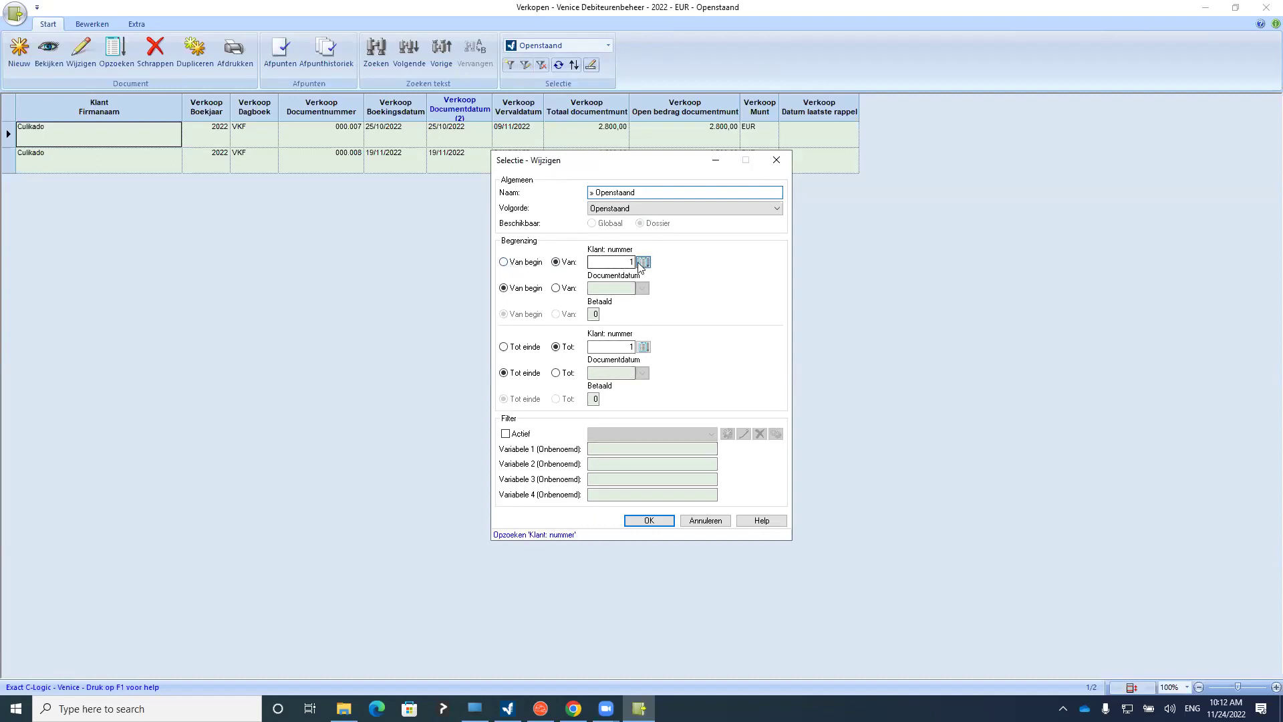
pyautogui.click(906, 199)
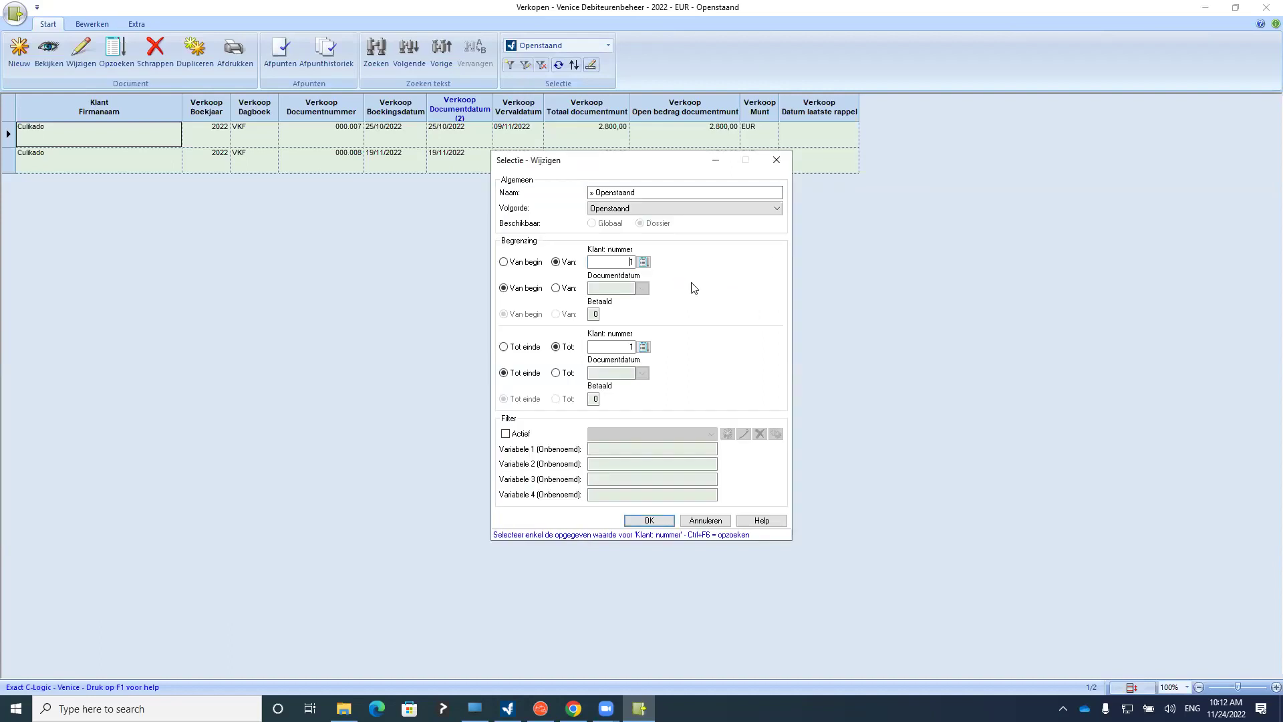
pyautogui.click(504, 262)
pyautogui.click(518, 346)
pyautogui.click(649, 521)
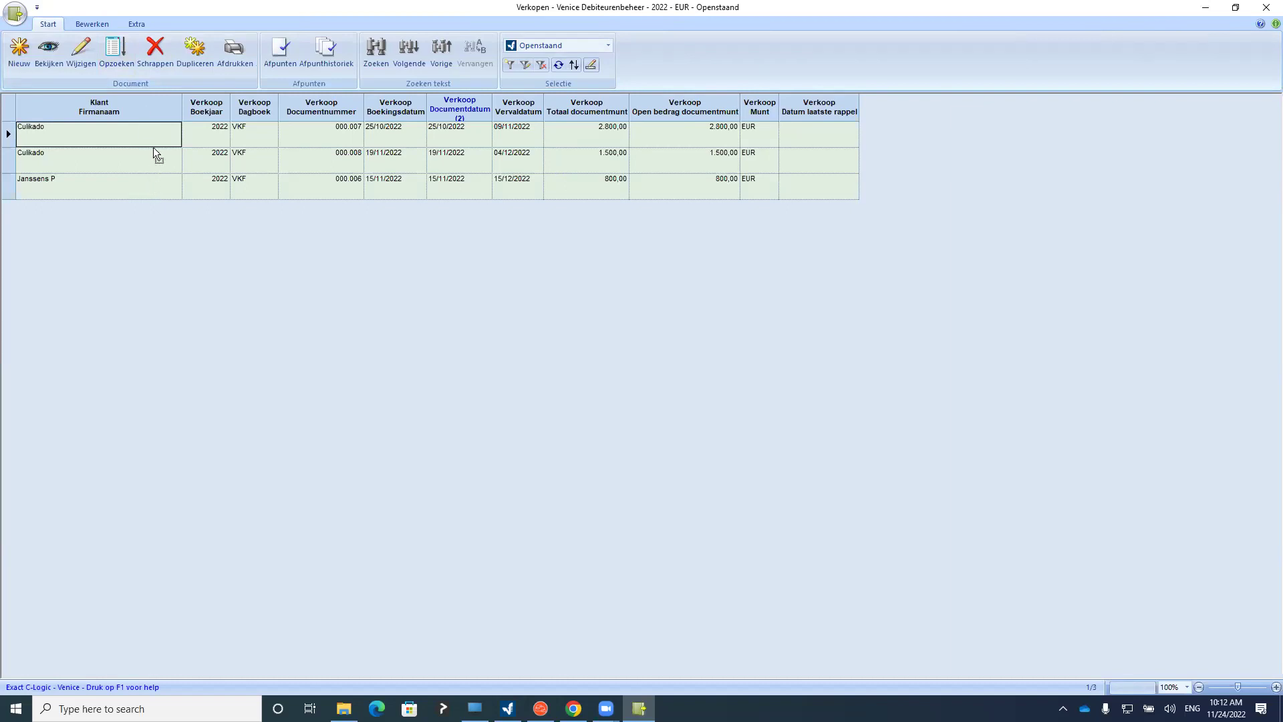
# Restrict the Openstaand selection to customer number 1 by enabling both the from and to limits
pyautogui.click(525, 65)
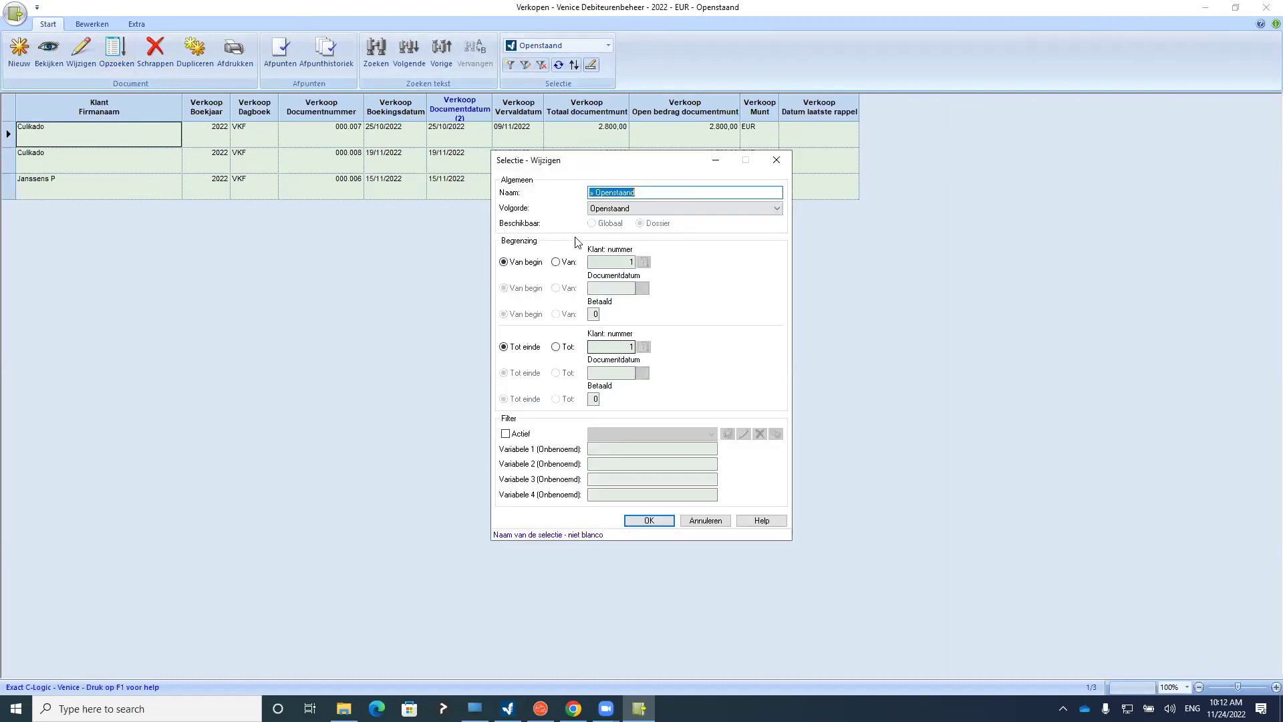
pyautogui.click(556, 262)
pyautogui.click(556, 346)
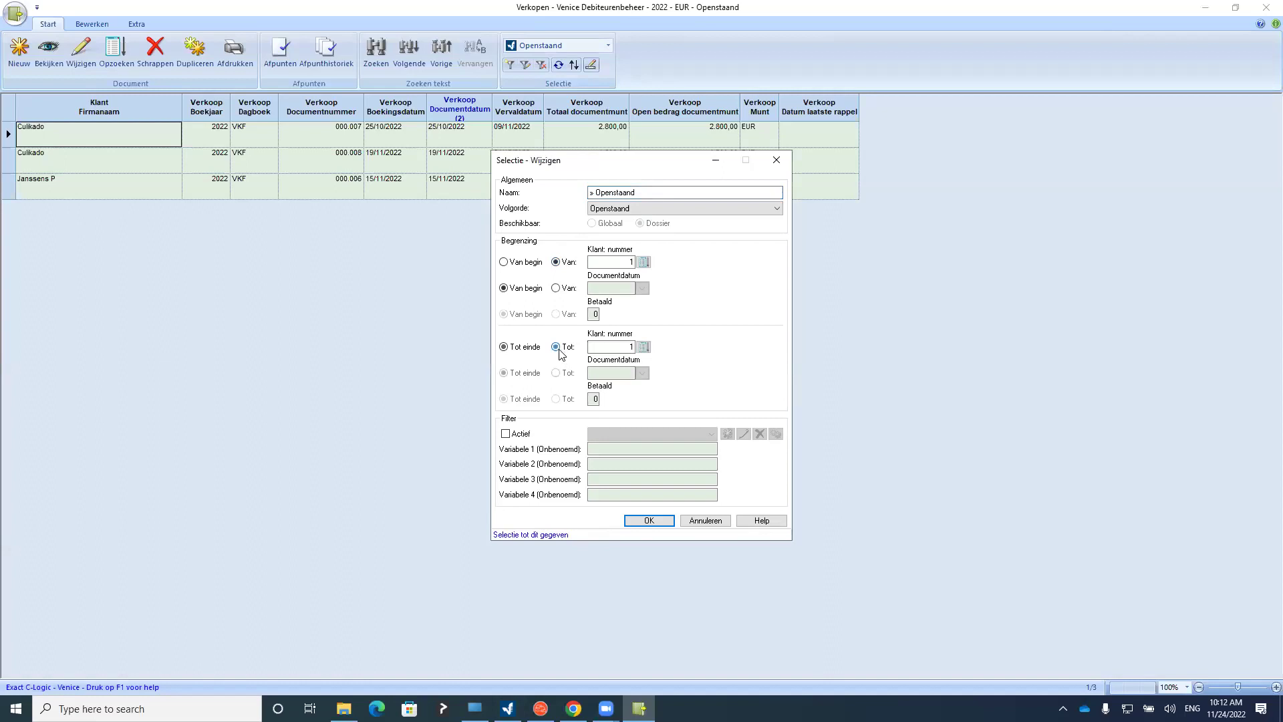
pyautogui.click(649, 520)
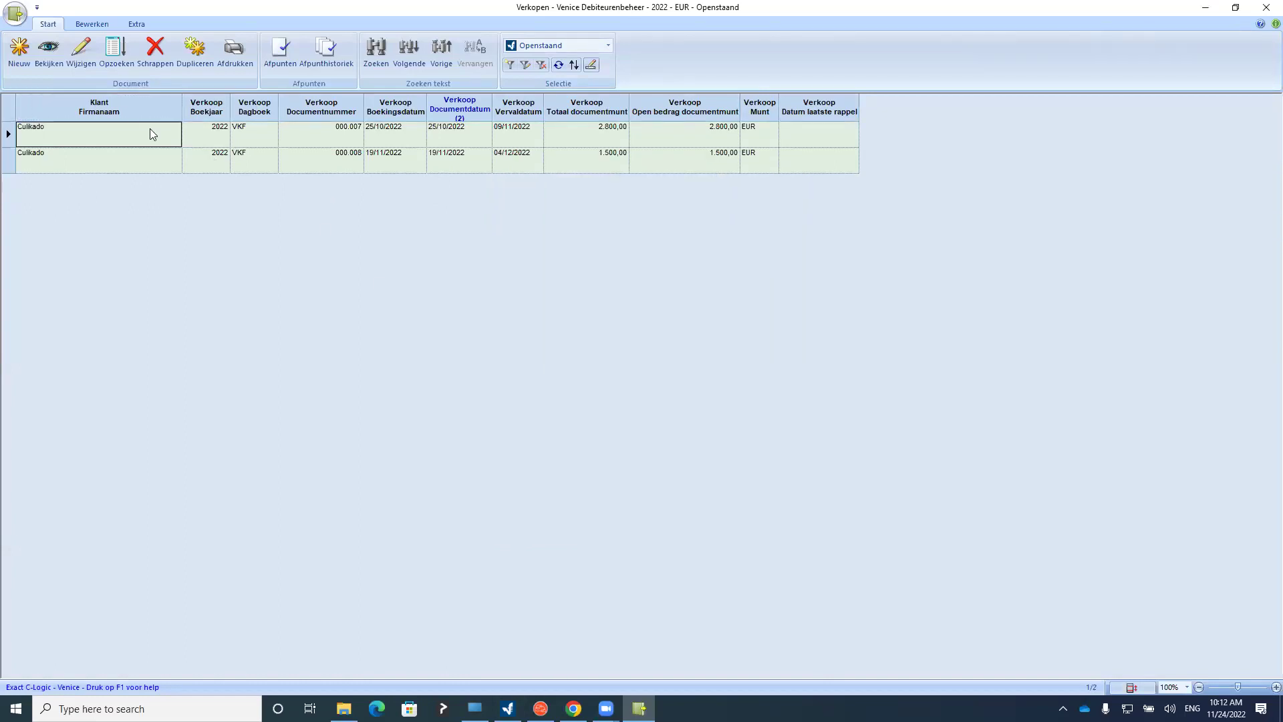
# Look at the spreadsheet export option, go through Culikado's open invoices and close the sales list
pyautogui.click(92, 24)
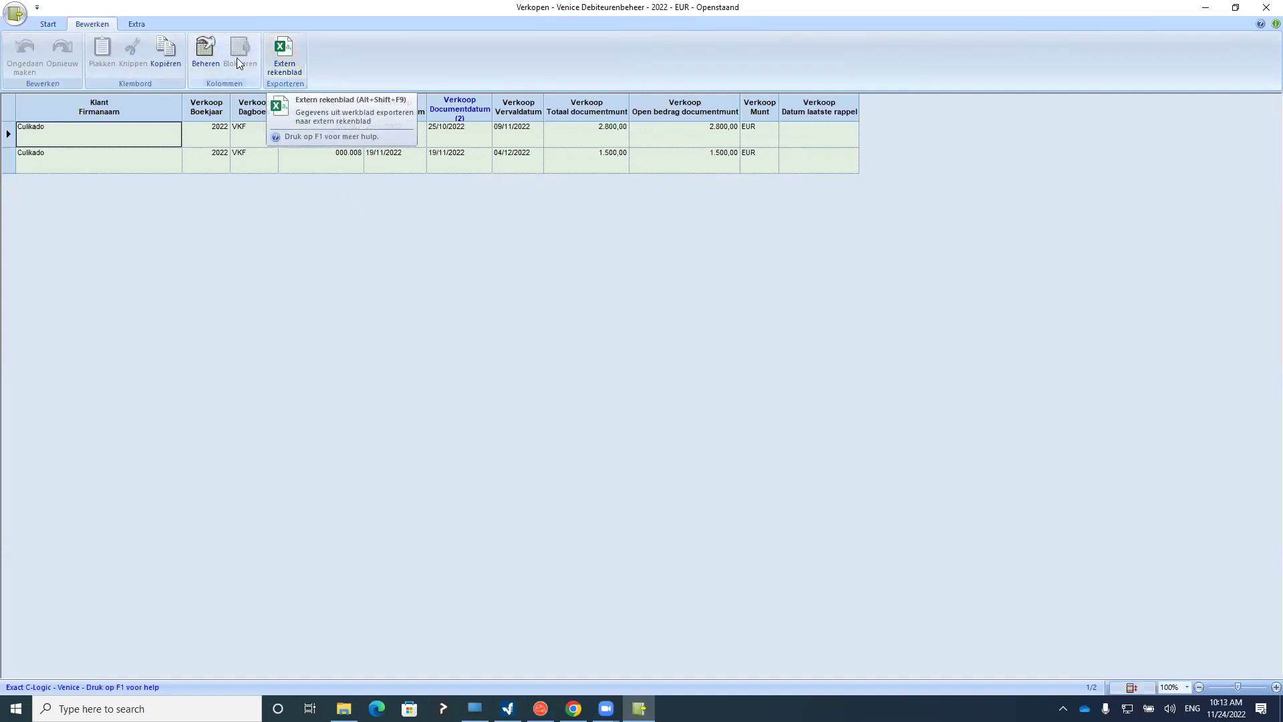
pyautogui.click(46, 25)
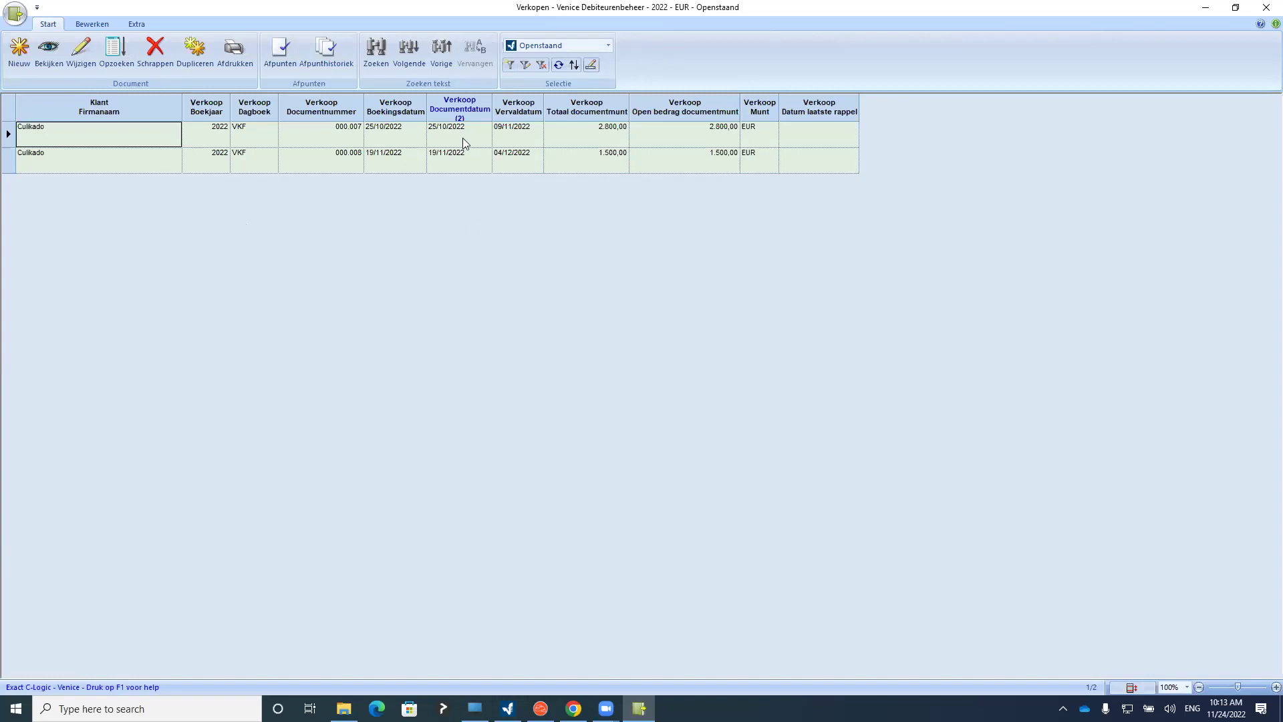
pyautogui.click(301, 131)
pyautogui.click(301, 161)
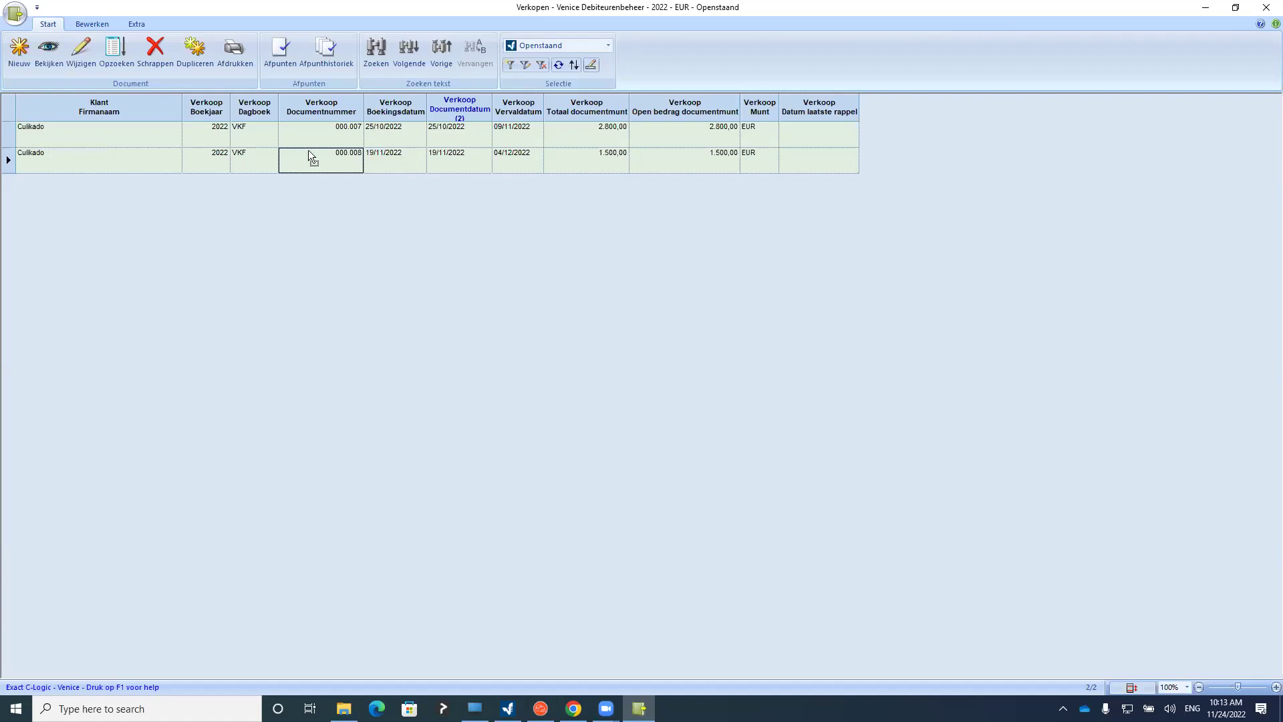
pyautogui.click(1267, 8)
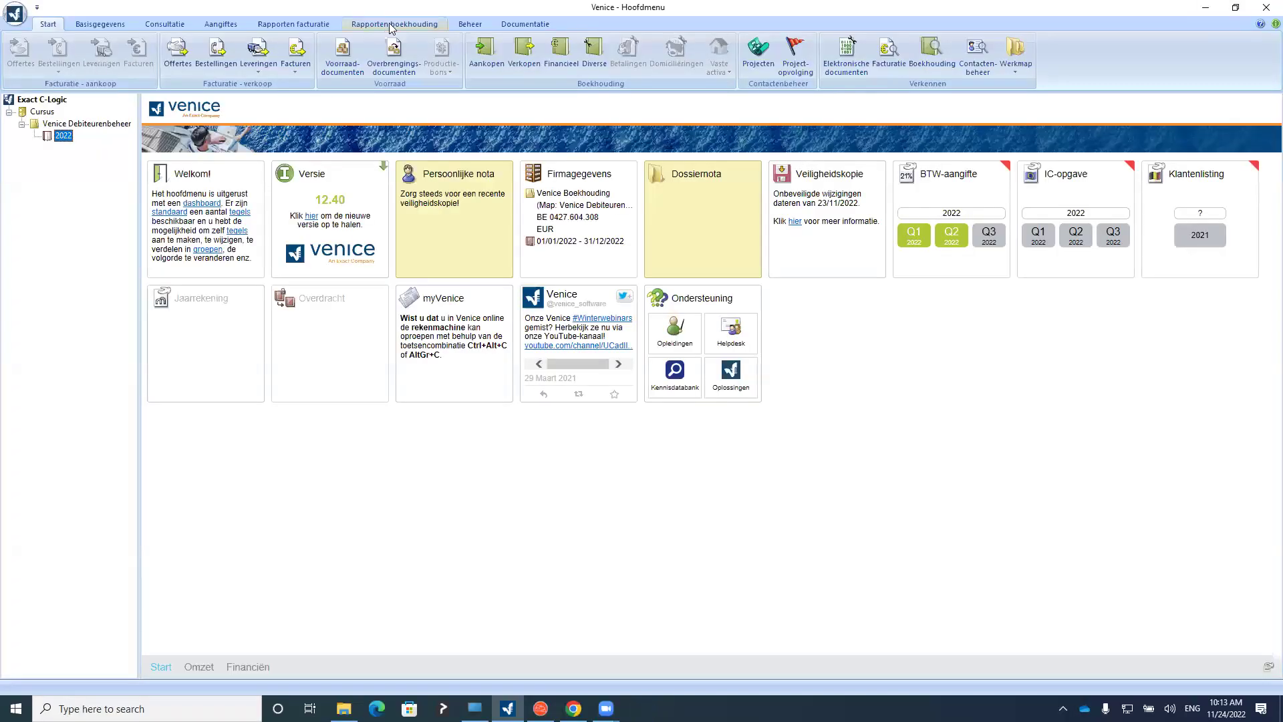
# Open the Individuele rekeningen accounting report, sort the customers by Naam and include all customers
pyautogui.click(392, 25)
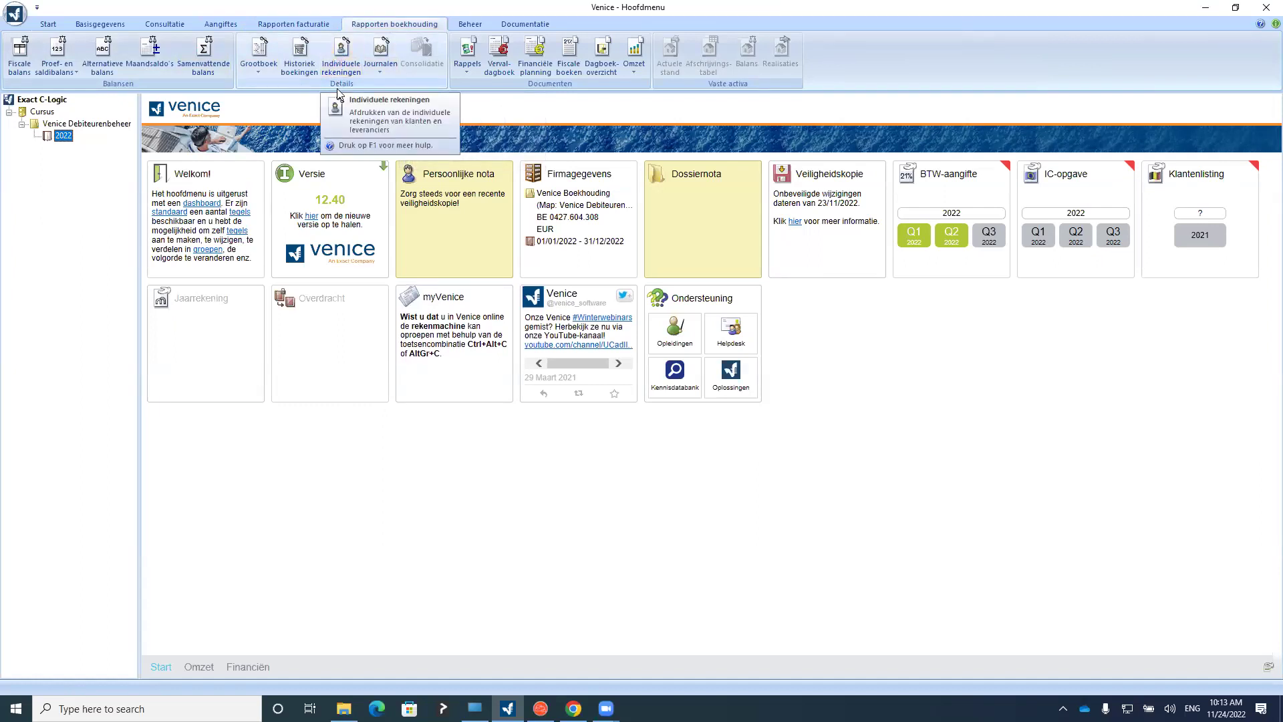
pyautogui.click(338, 62)
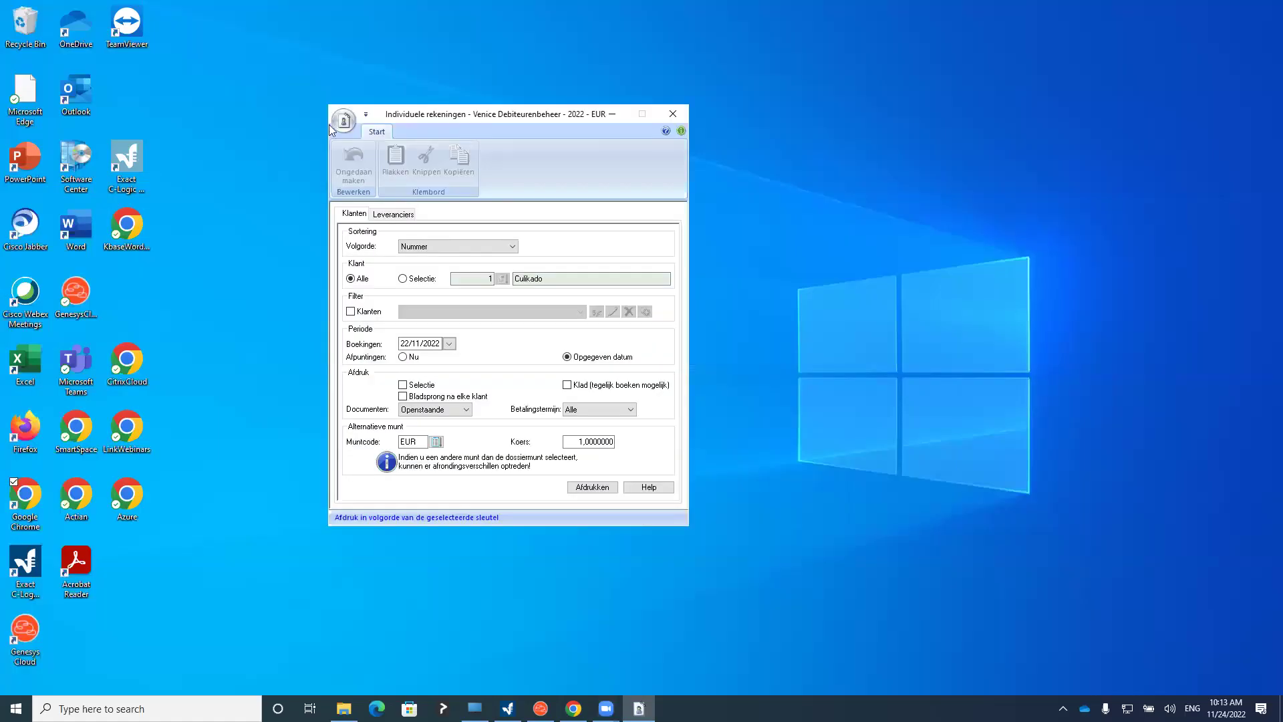
pyautogui.click(428, 248)
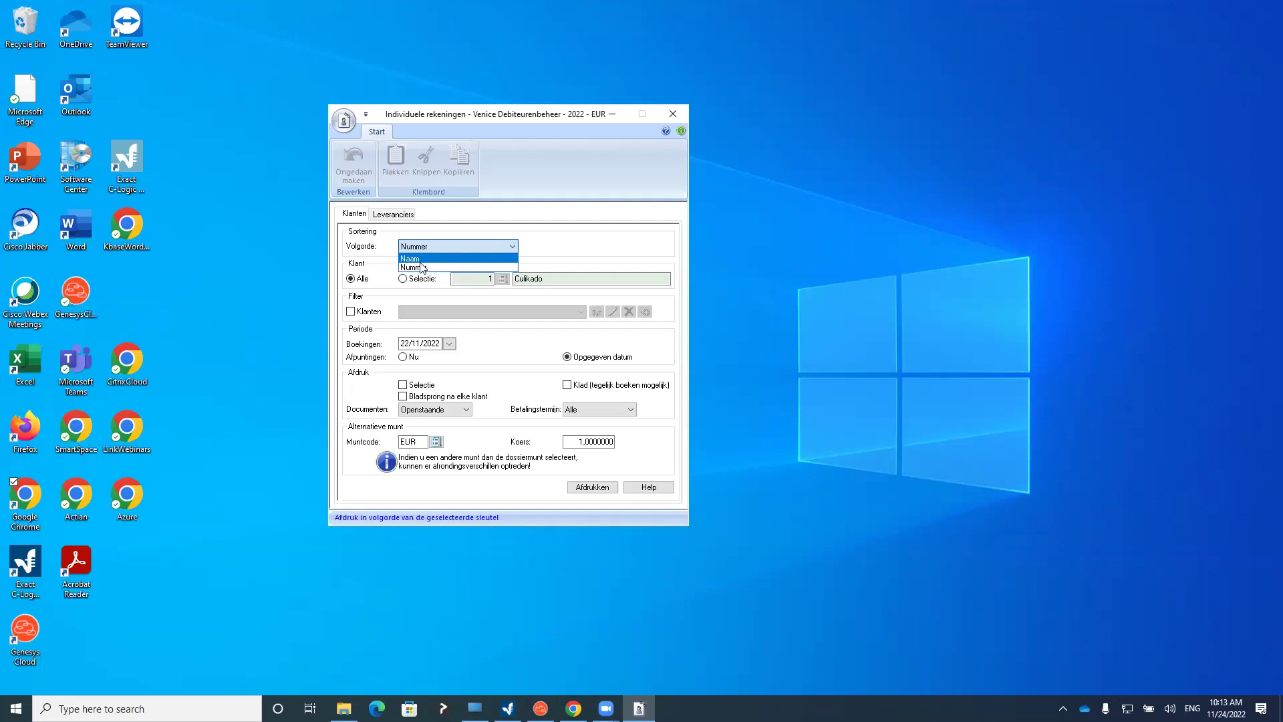
pyautogui.click(419, 259)
pyautogui.click(440, 254)
pyautogui.click(422, 259)
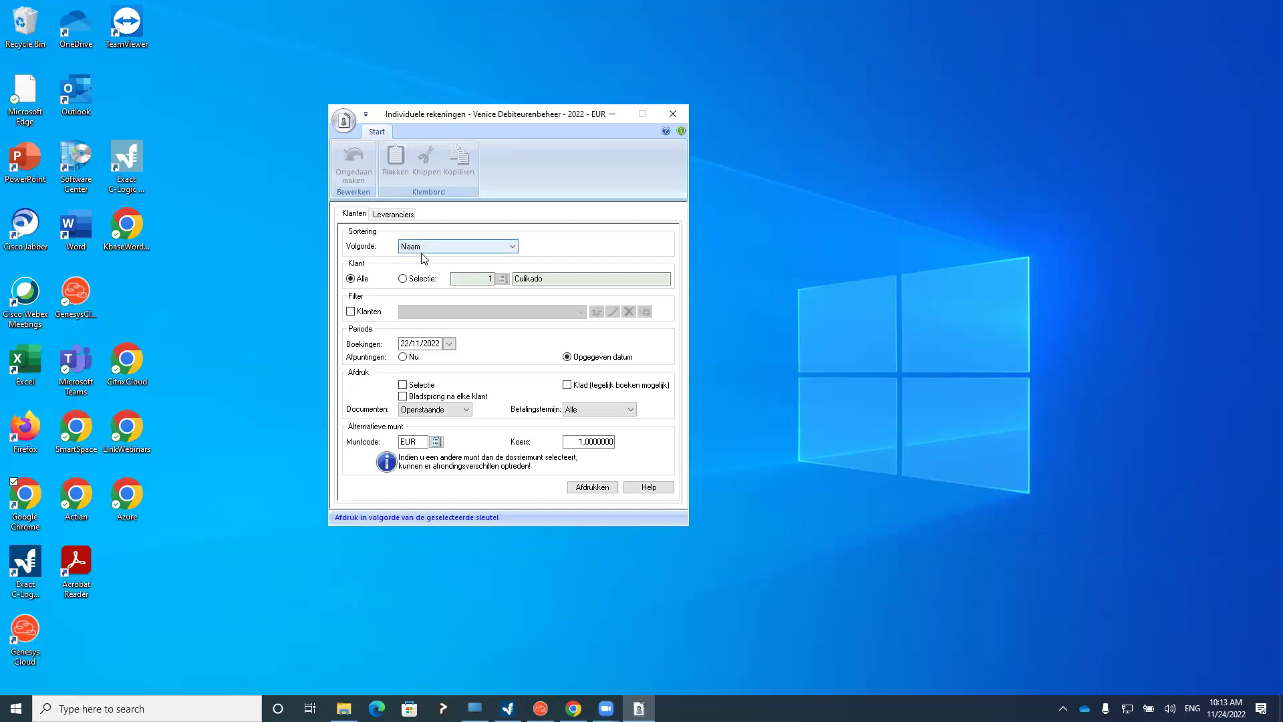
pyautogui.click(428, 246)
pyautogui.click(423, 258)
pyautogui.click(413, 282)
pyautogui.click(371, 280)
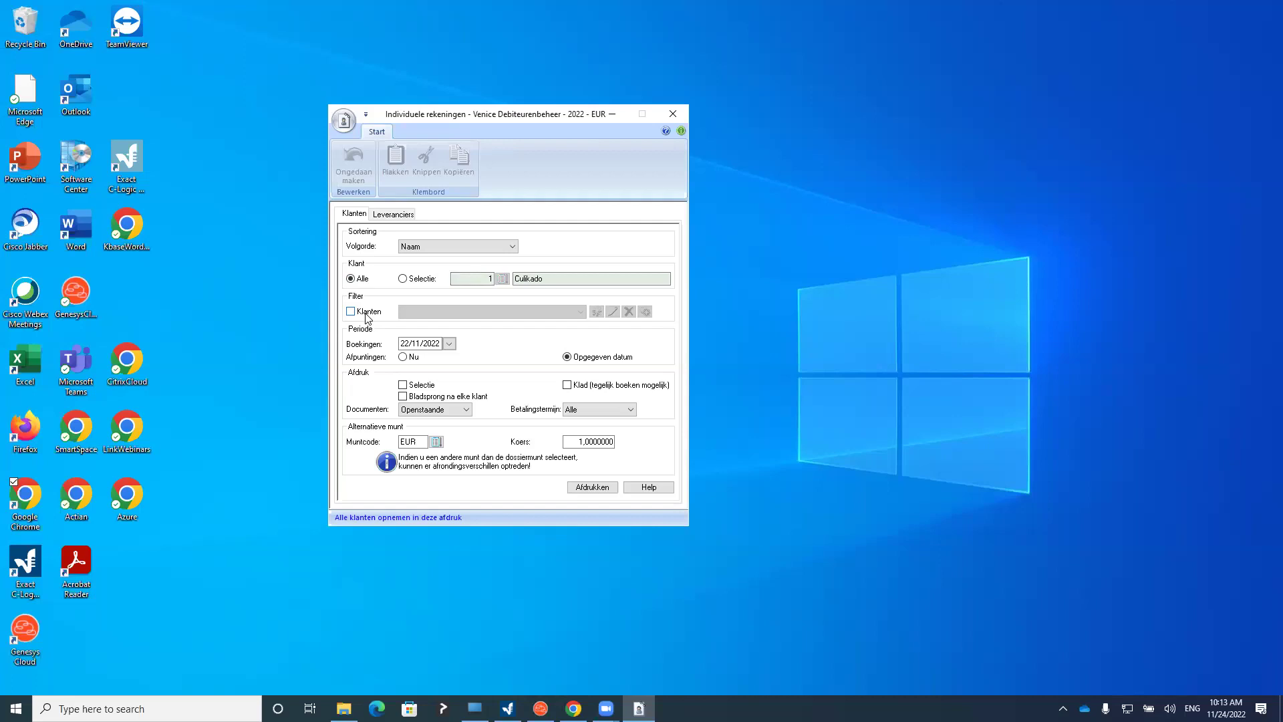
# Try the report's customer filter by starting a new filter, cancel it and switch the filter off
pyautogui.click(367, 314)
pyautogui.click(596, 312)
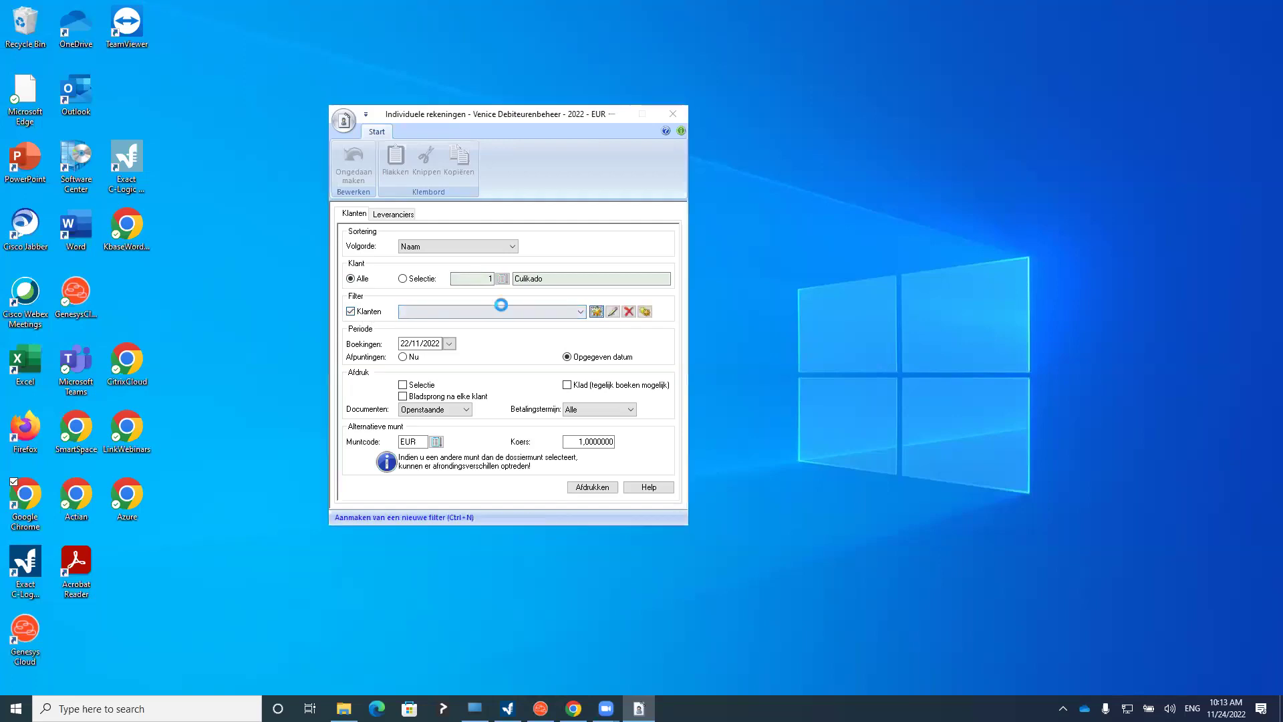
pyautogui.moveTo(798, 356)
pyautogui.mouseDown()
pyautogui.moveTo(796, 390)
pyautogui.moveTo(798, 352)
pyautogui.mouseUp()
pyautogui.click(806, 157)
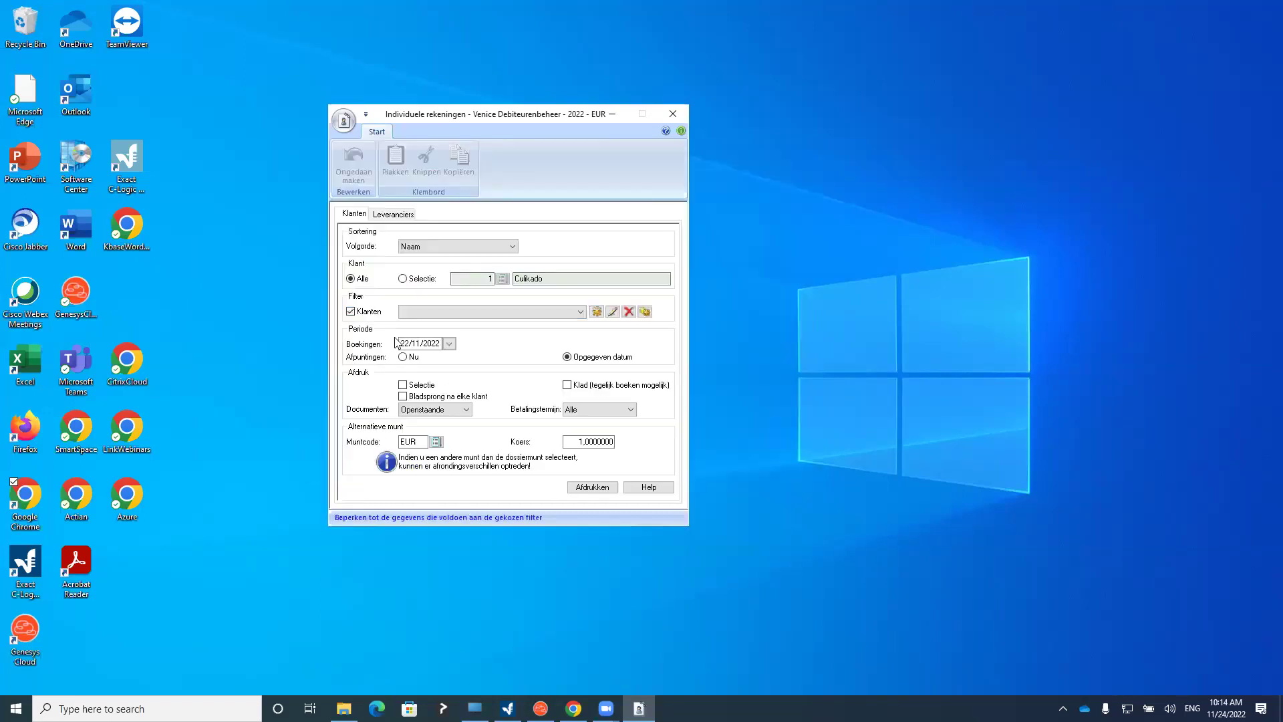
pyautogui.click(372, 312)
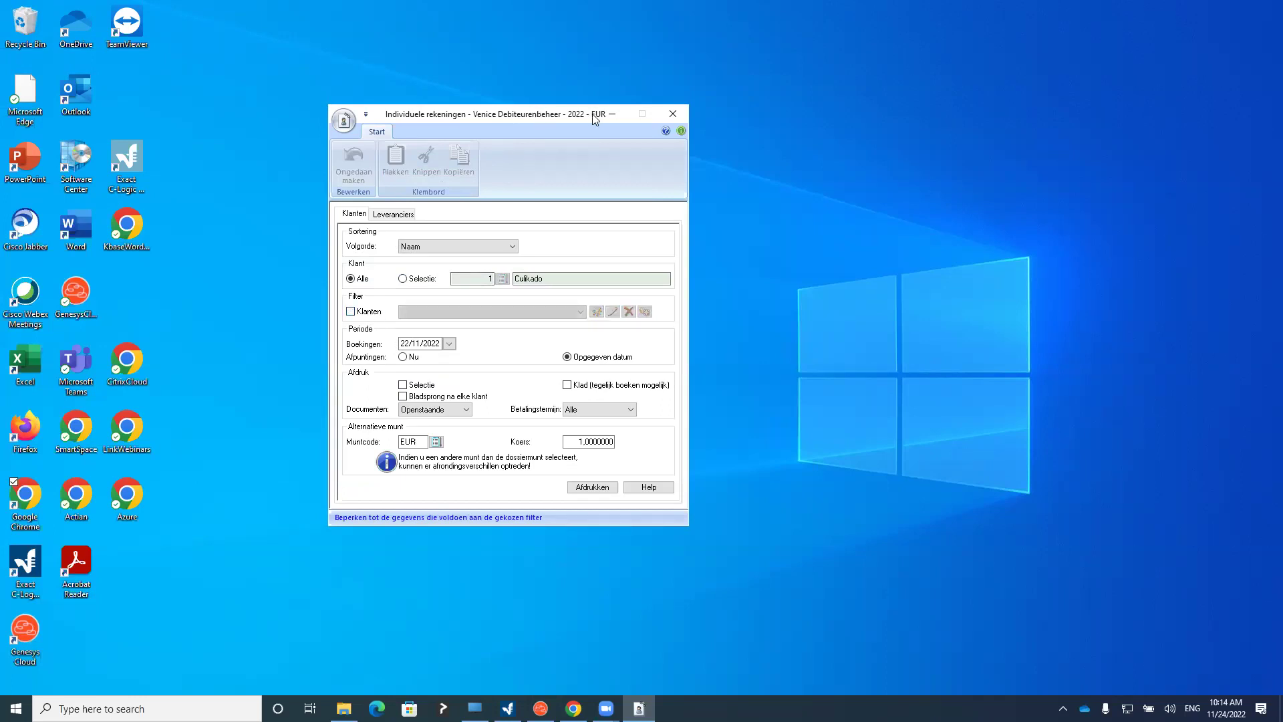
# Set the report's bookings date to 24/11/2022 using the calendar
pyautogui.moveTo(544, 115); pyautogui.dragTo(430, 64)
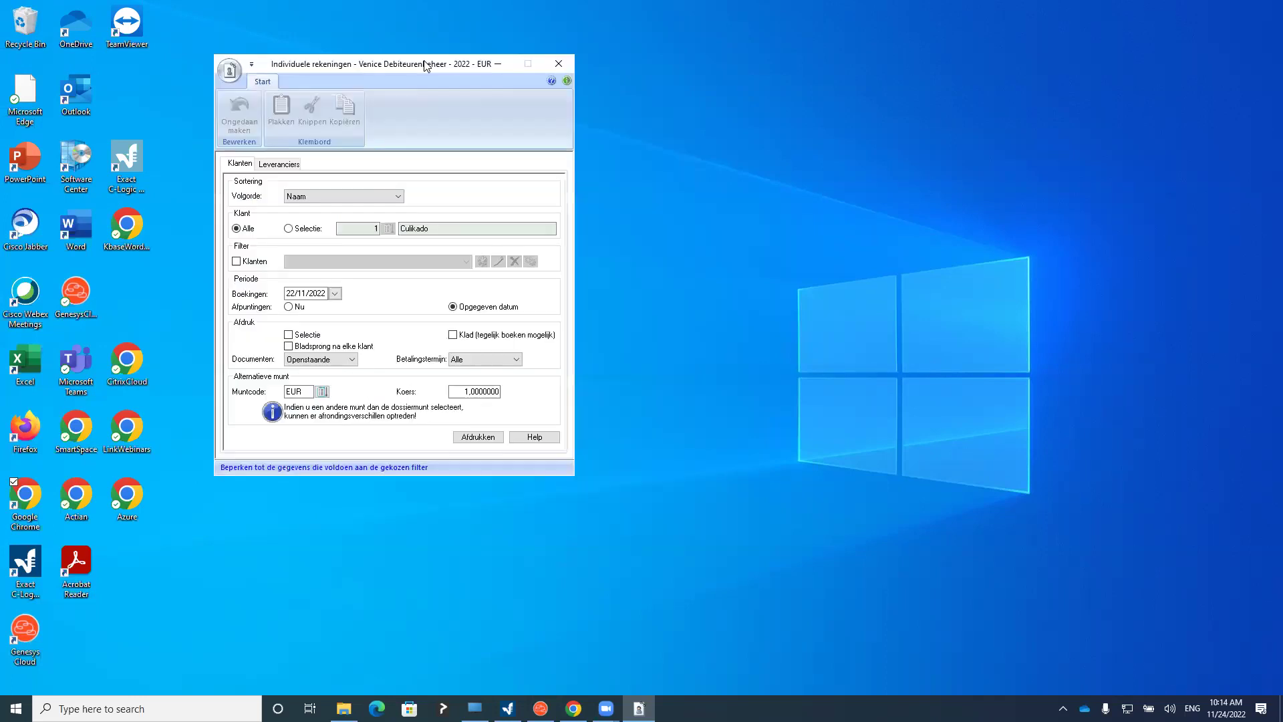
pyautogui.click(306, 293)
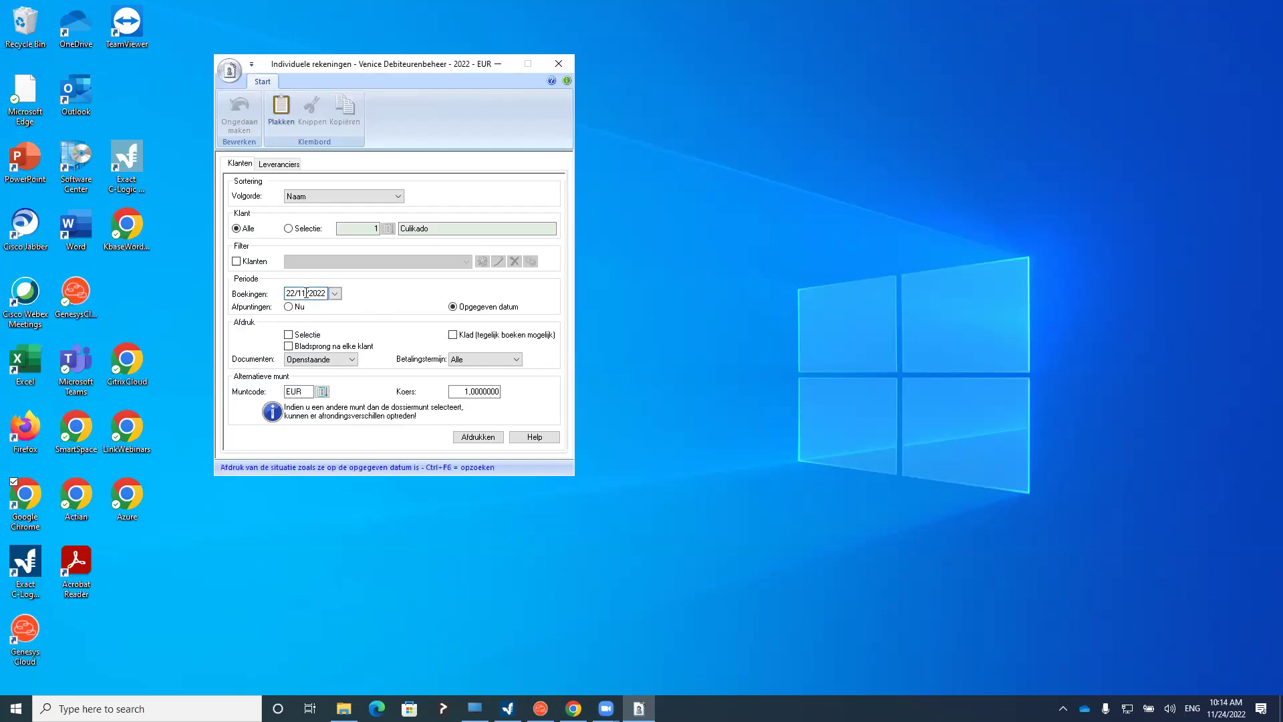
pyautogui.click(335, 293)
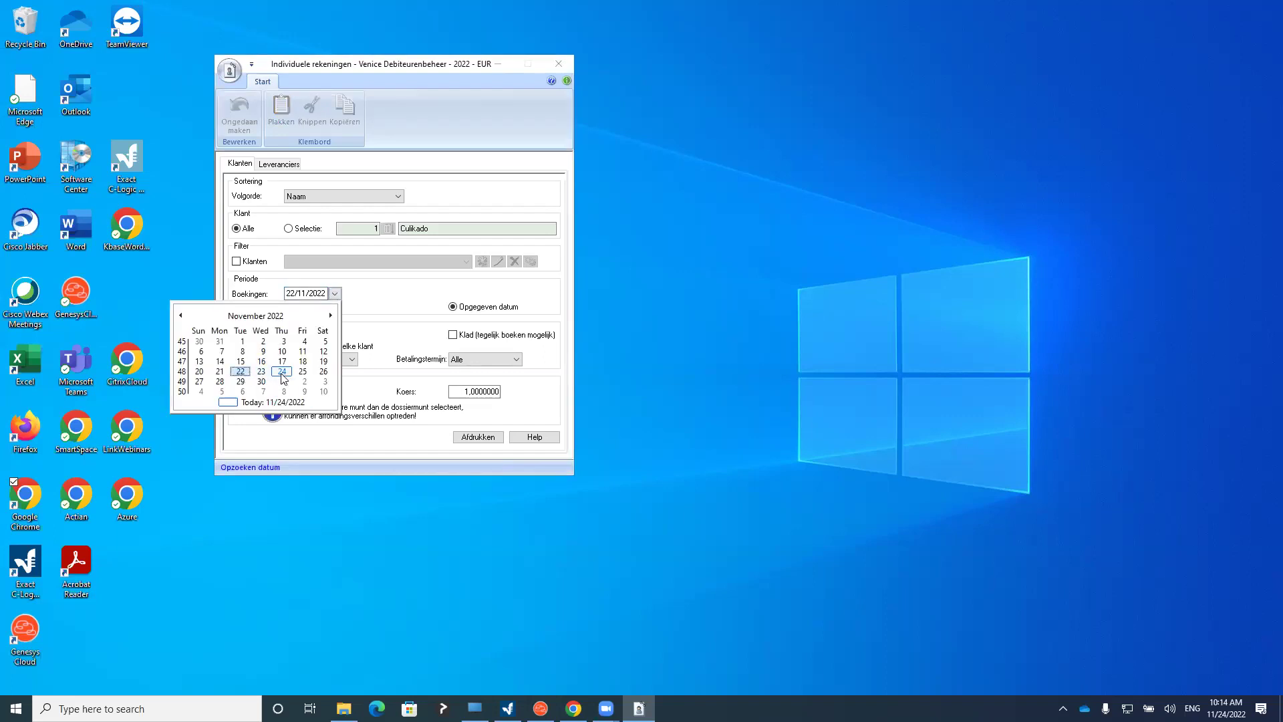
pyautogui.click(282, 372)
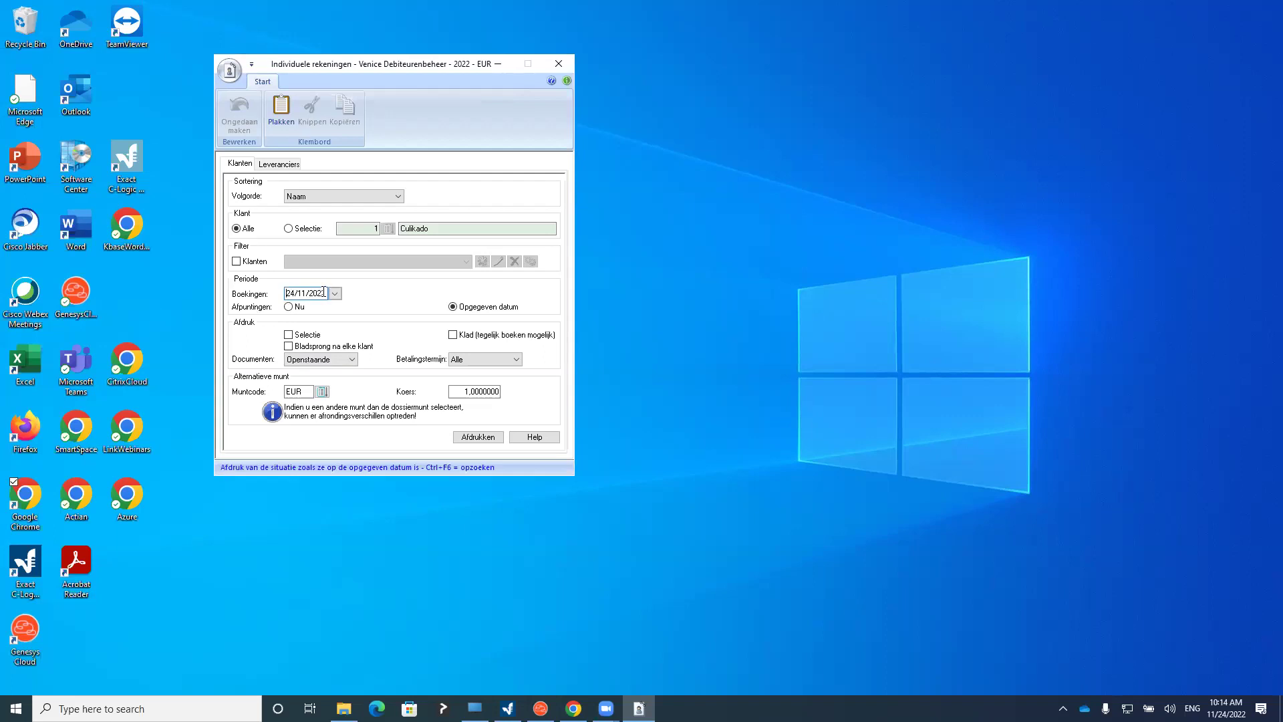
# Set the report's bookings date to 15/11/2022 and its Afpuntingen option to Opgegeven datum
pyautogui.moveTo(286, 293); pyautogui.dragTo(324, 293)
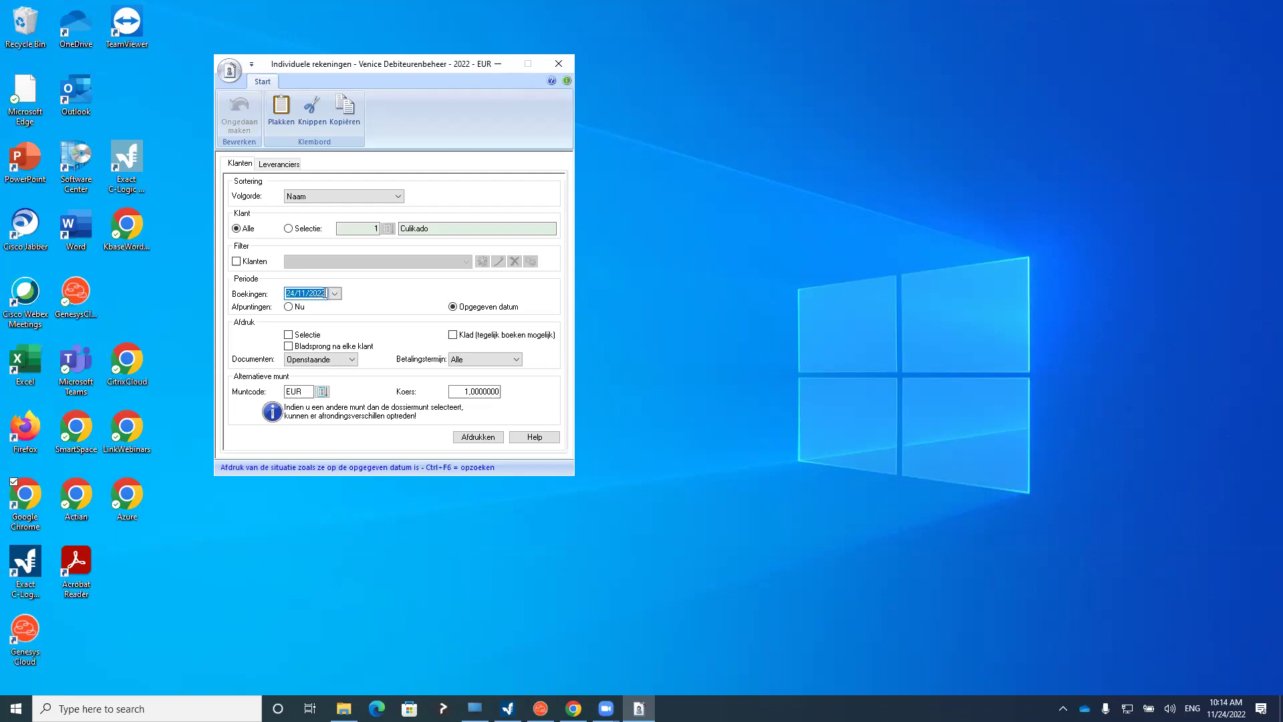
pyautogui.write('1')
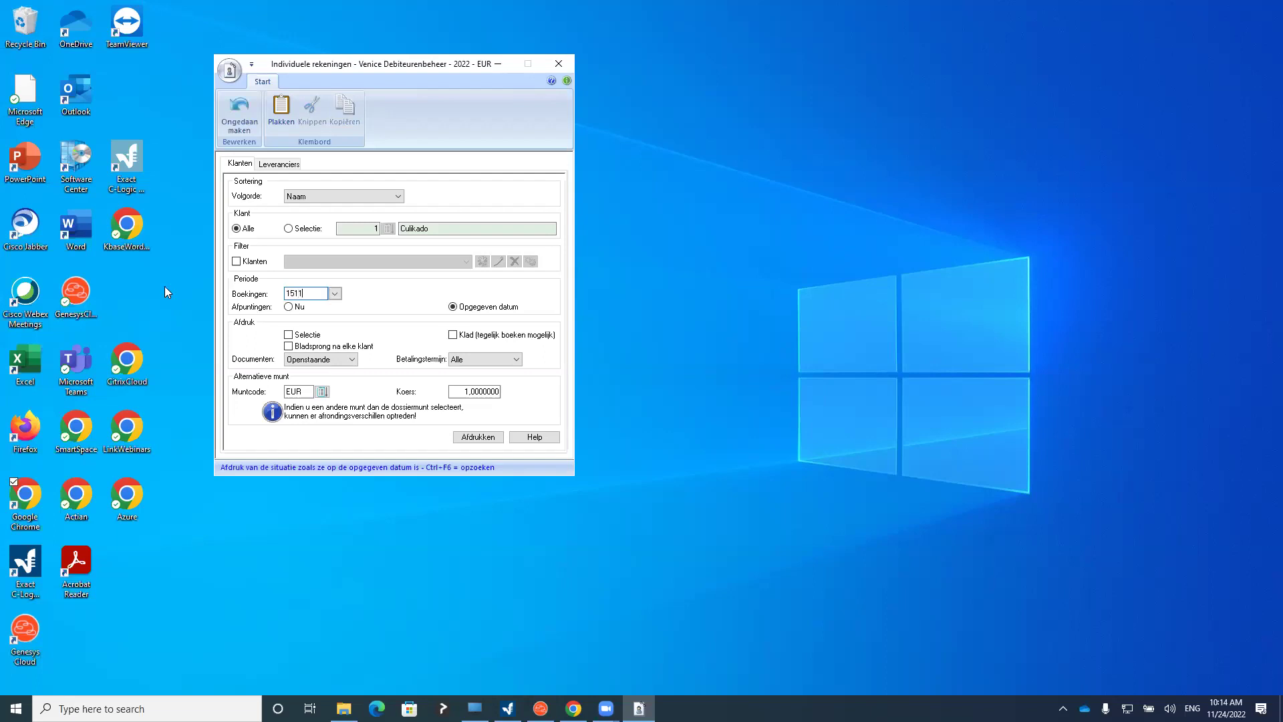
pyautogui.write('5/11')
pyautogui.click(354, 228)
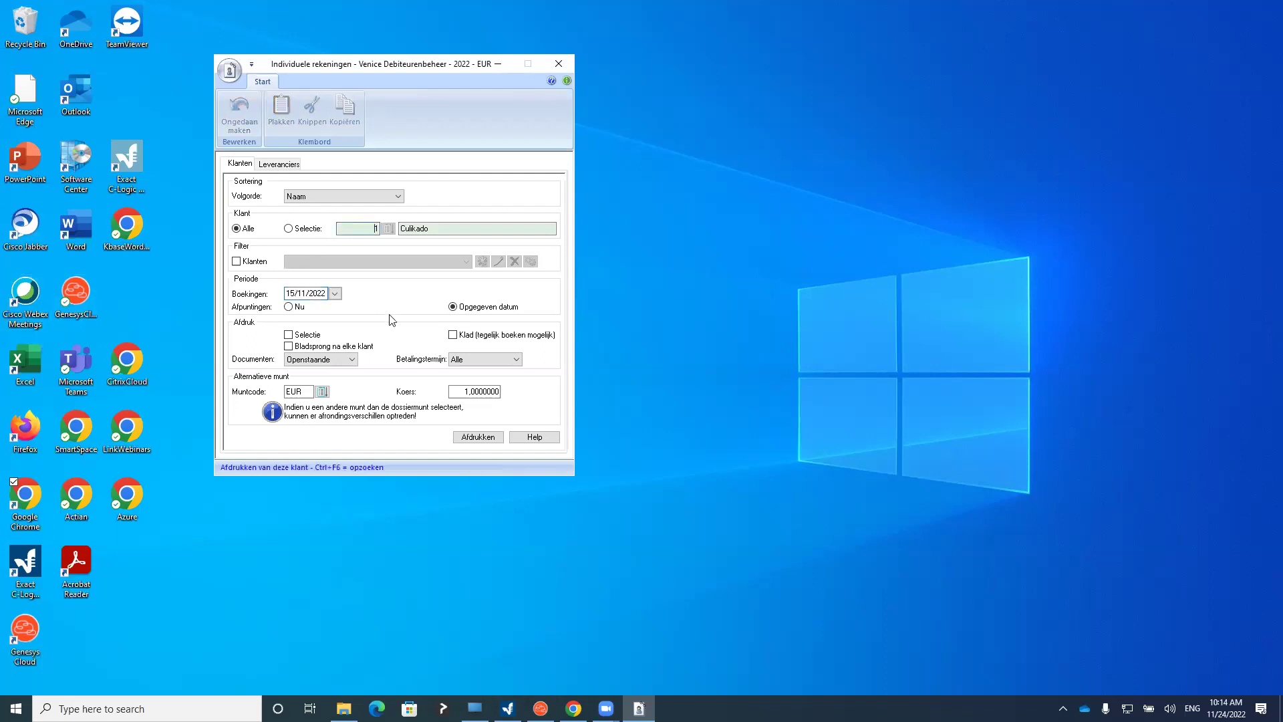
pyautogui.click(291, 309)
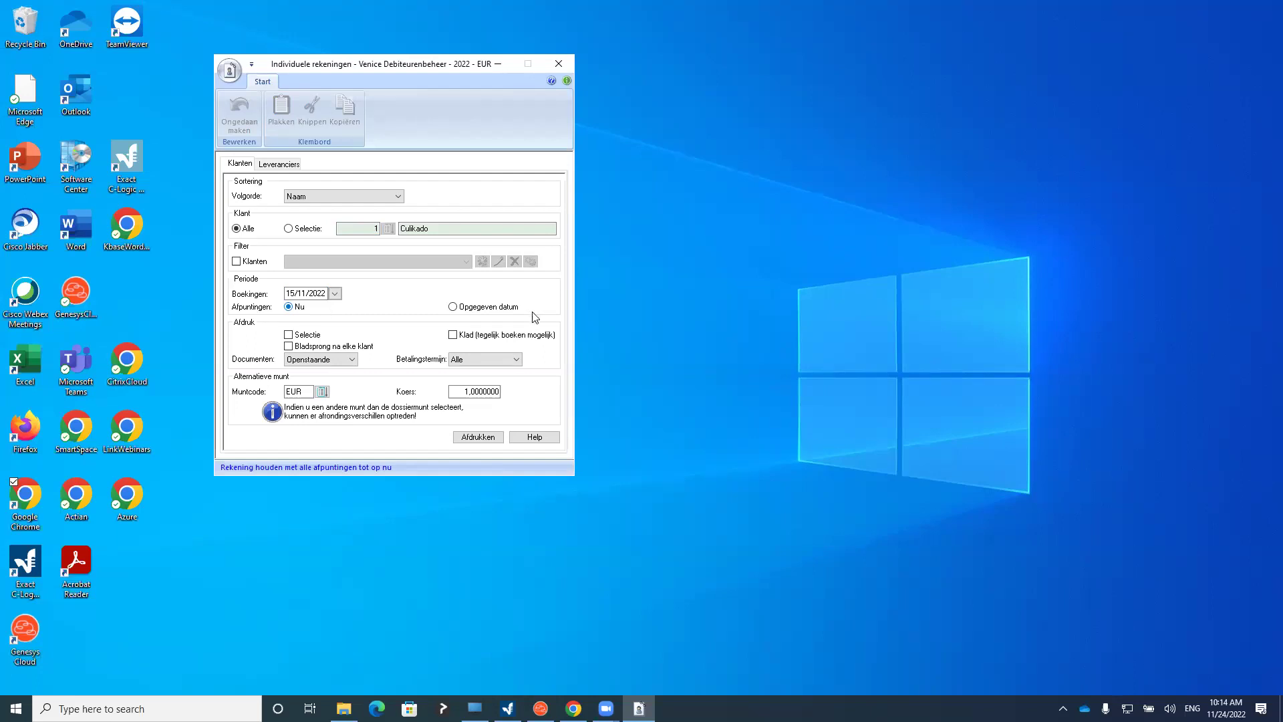
pyautogui.click(457, 307)
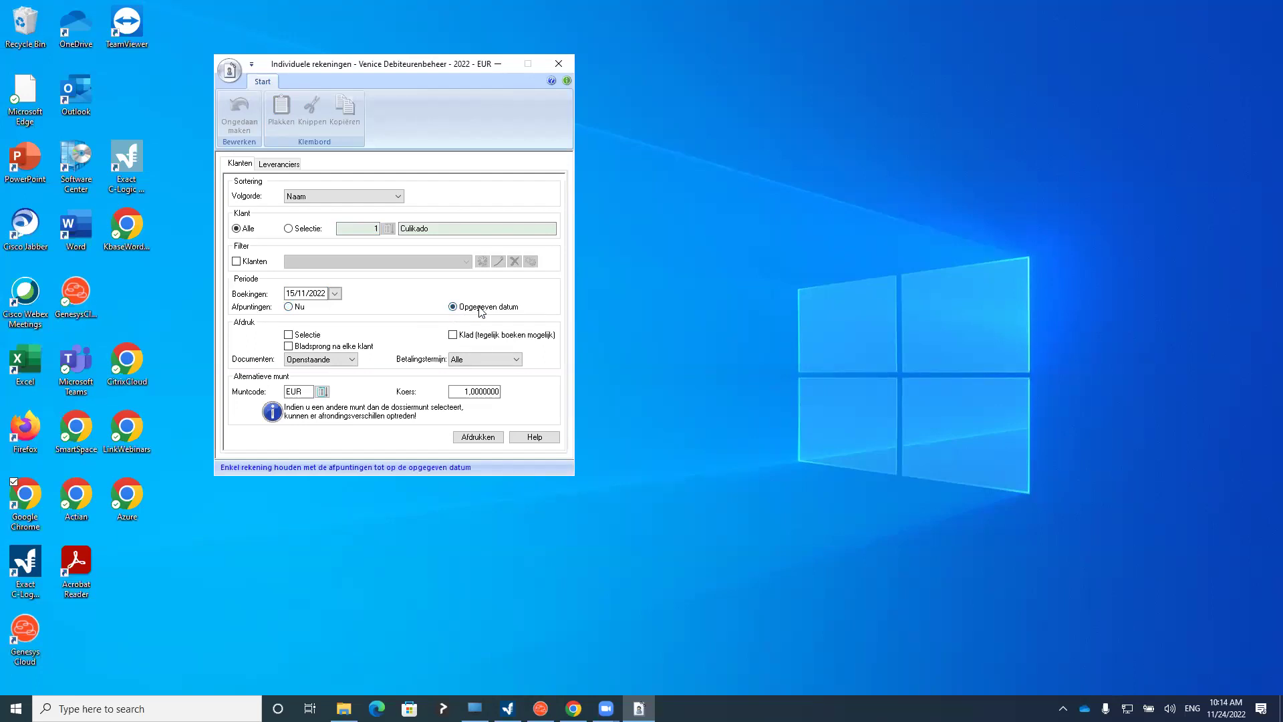
# Set the report's Afpuntingen option to Nu and its bookings date to 24/11/2022, keeping Documenten on Openstaande
pyautogui.click(327, 292)
pyautogui.moveTo(326, 292); pyautogui.dragTo(266, 293)
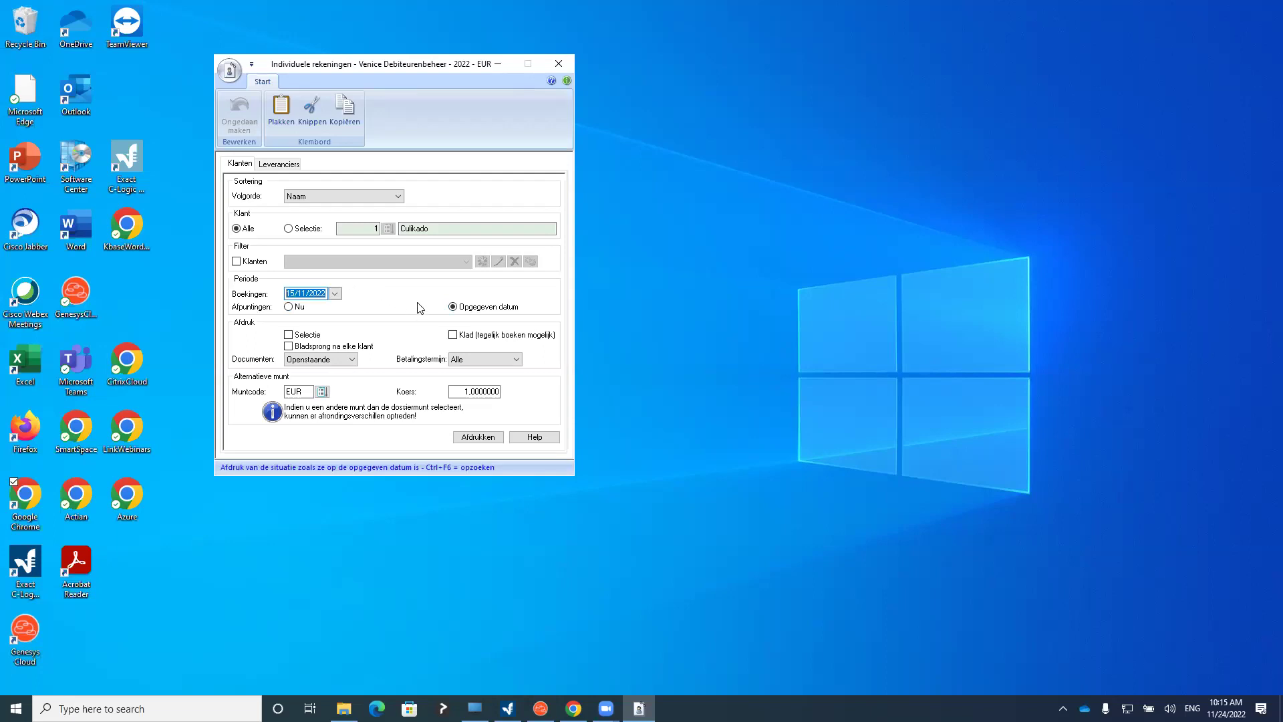
pyautogui.click(299, 308)
pyautogui.click(319, 359)
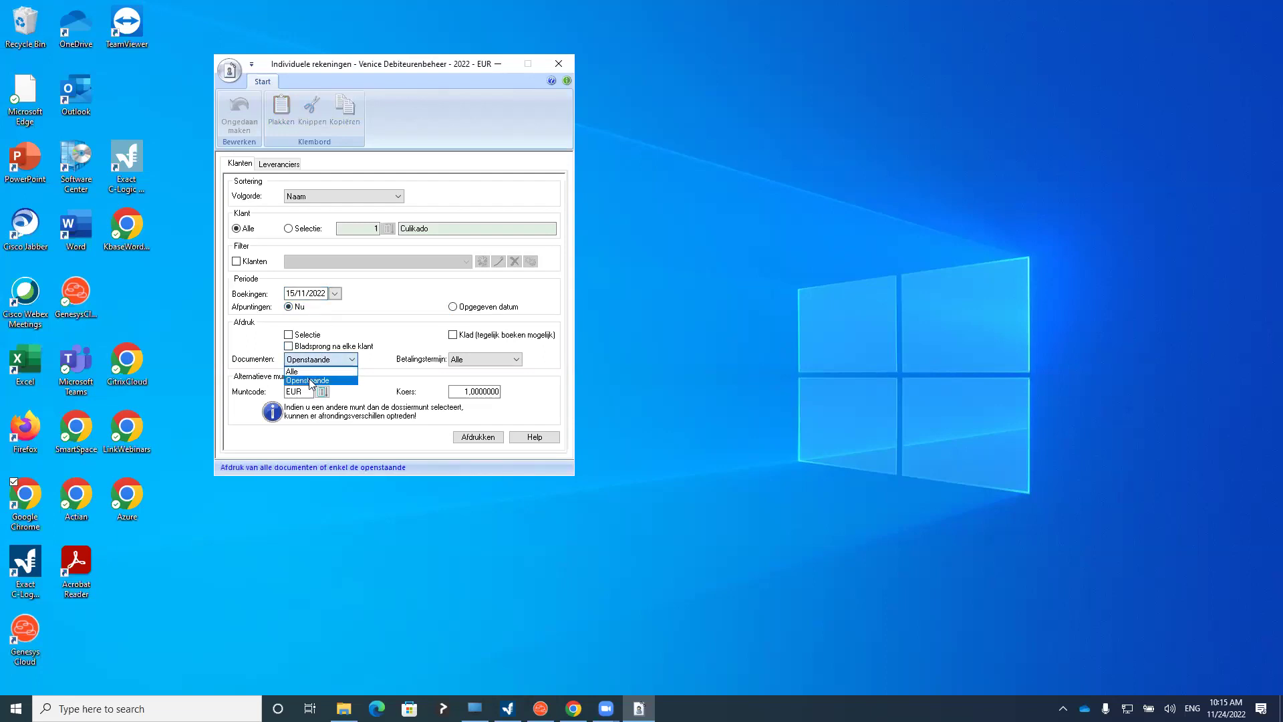
pyautogui.click(316, 318)
pyautogui.click(305, 293)
pyautogui.write('2411')
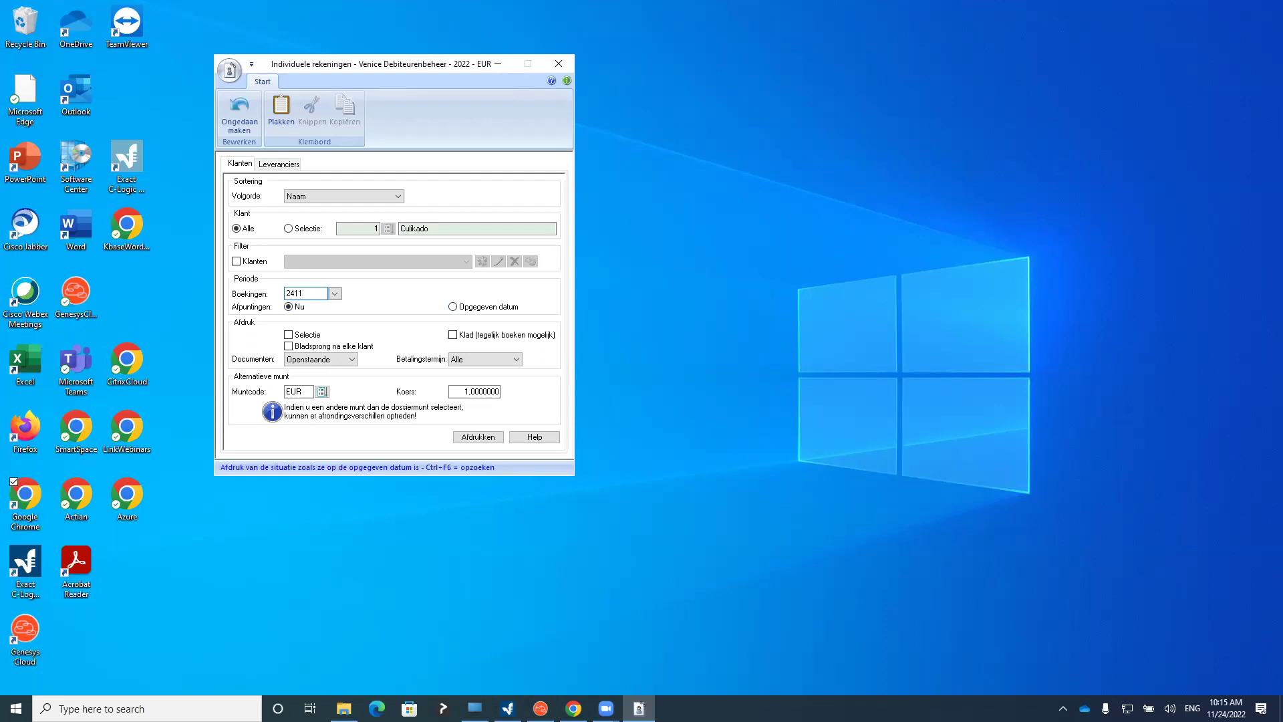
pyautogui.click(330, 360)
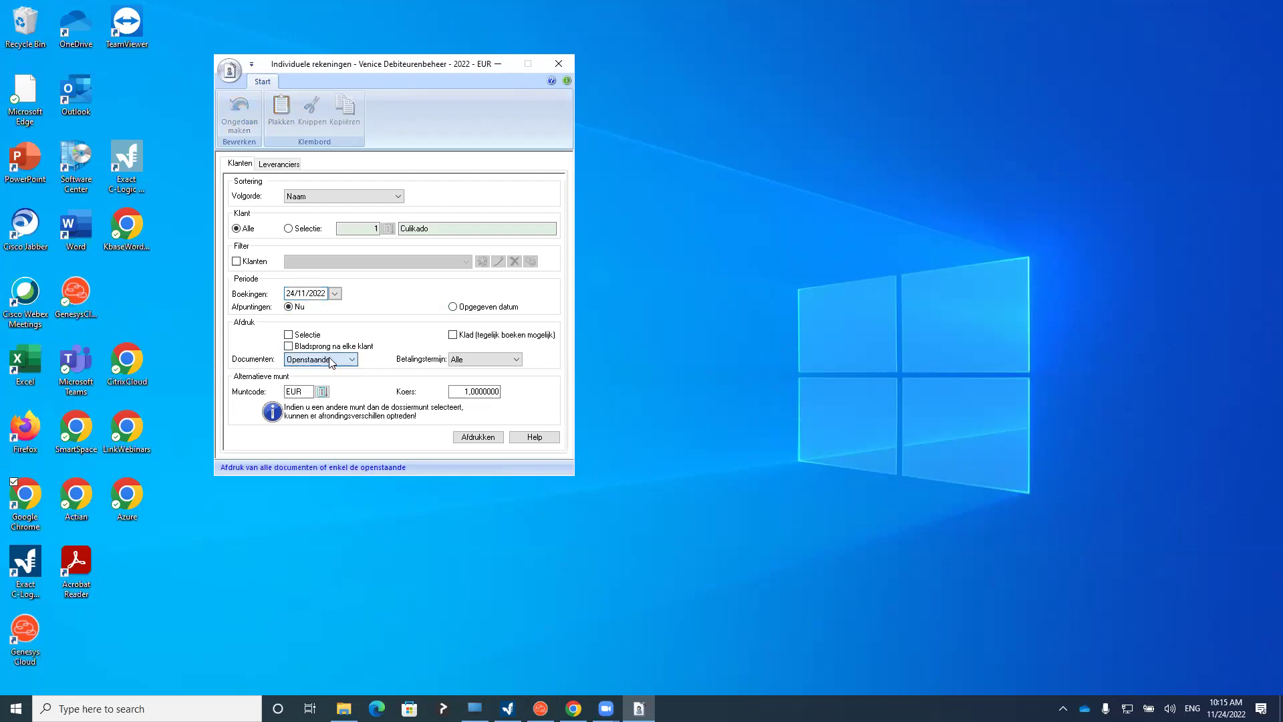
# Generate the on-screen preview of the customers' individual accounts, then close the preview and the report window
pyautogui.click(478, 438)
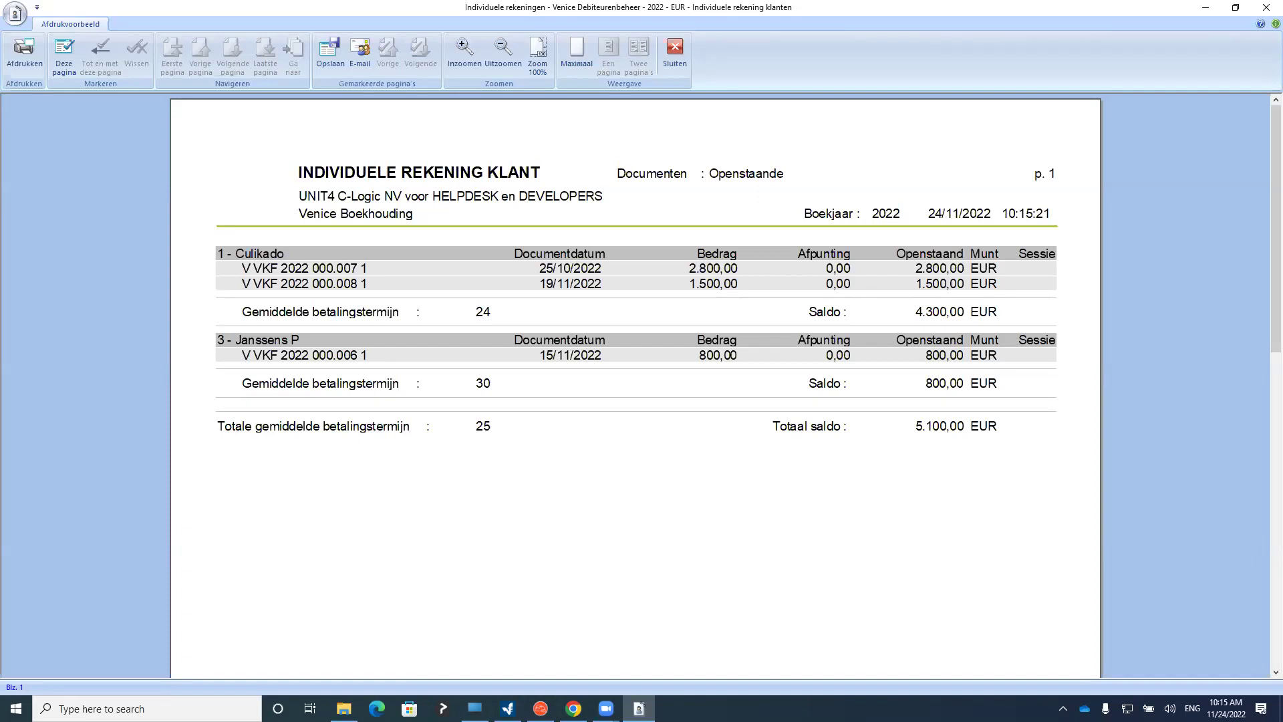
pyautogui.click(1267, 7)
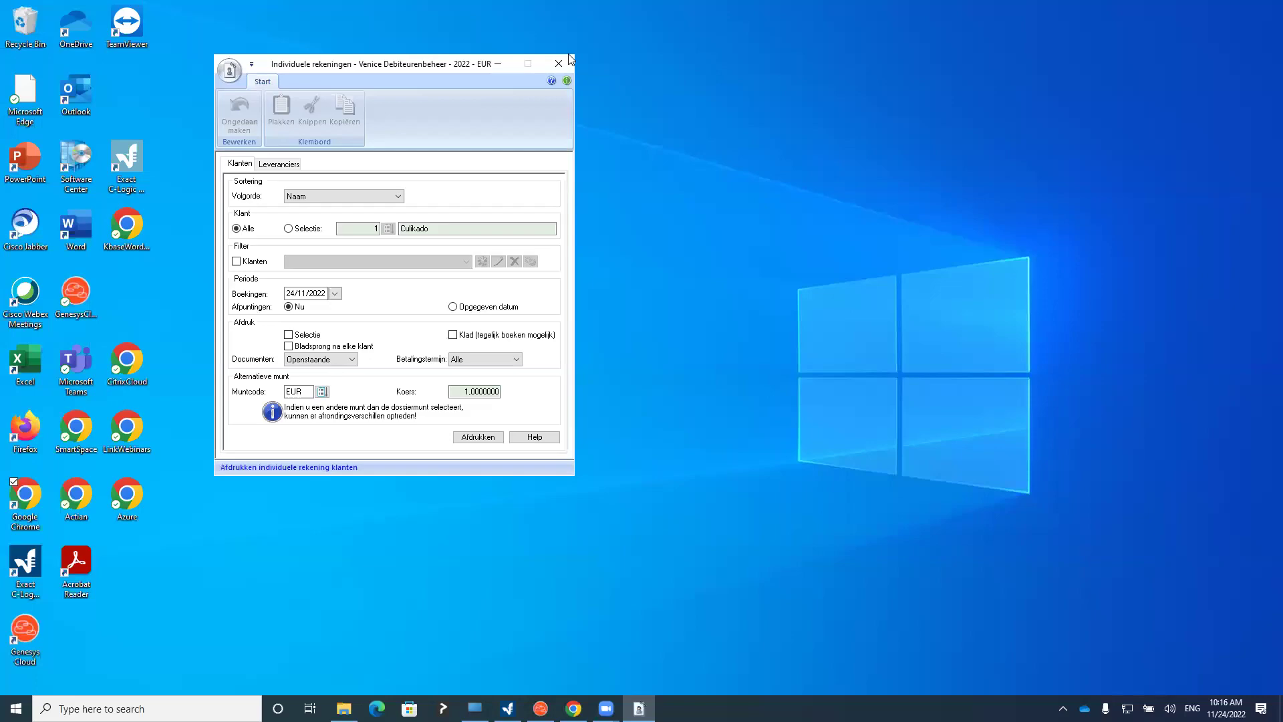
pyautogui.click(568, 61)
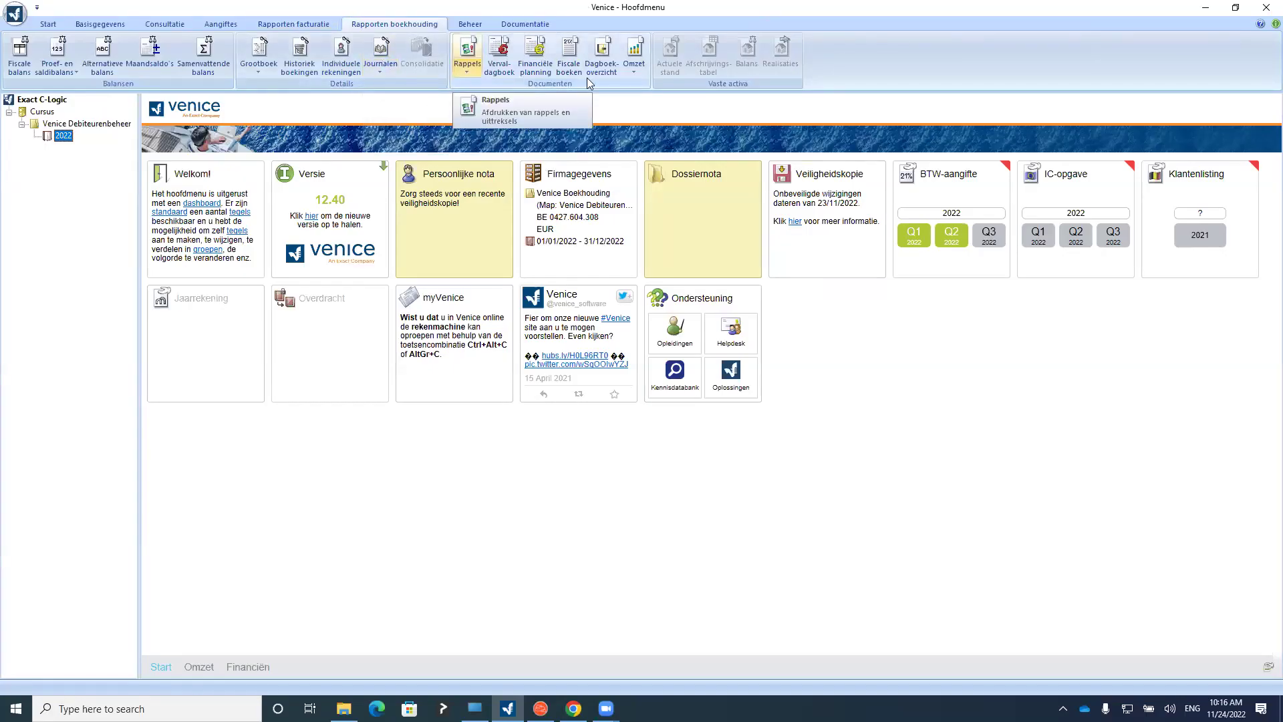
# Open the Vervaldagboek report for Verkopen, sort it by Nummer and include all customers
pyautogui.click(498, 65)
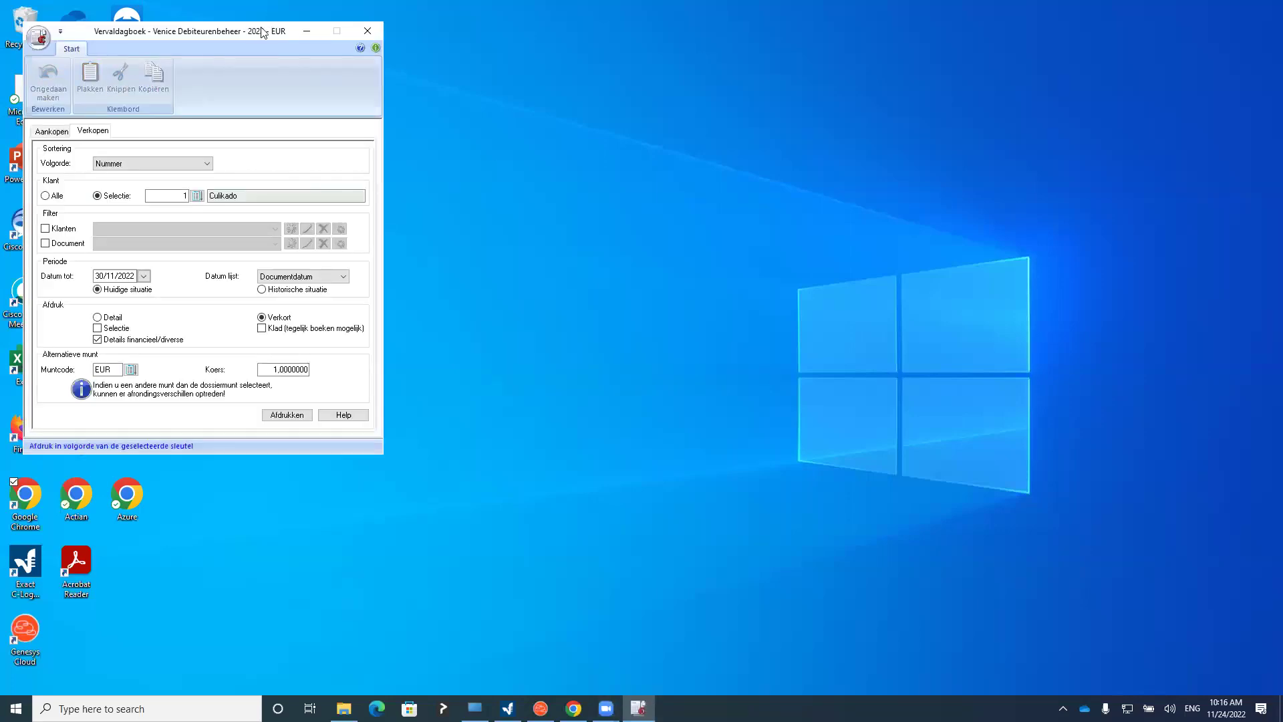
pyautogui.moveTo(261, 32); pyautogui.dragTo(336, 37)
pyautogui.click(126, 137)
pyautogui.click(159, 136)
pyautogui.click(222, 168)
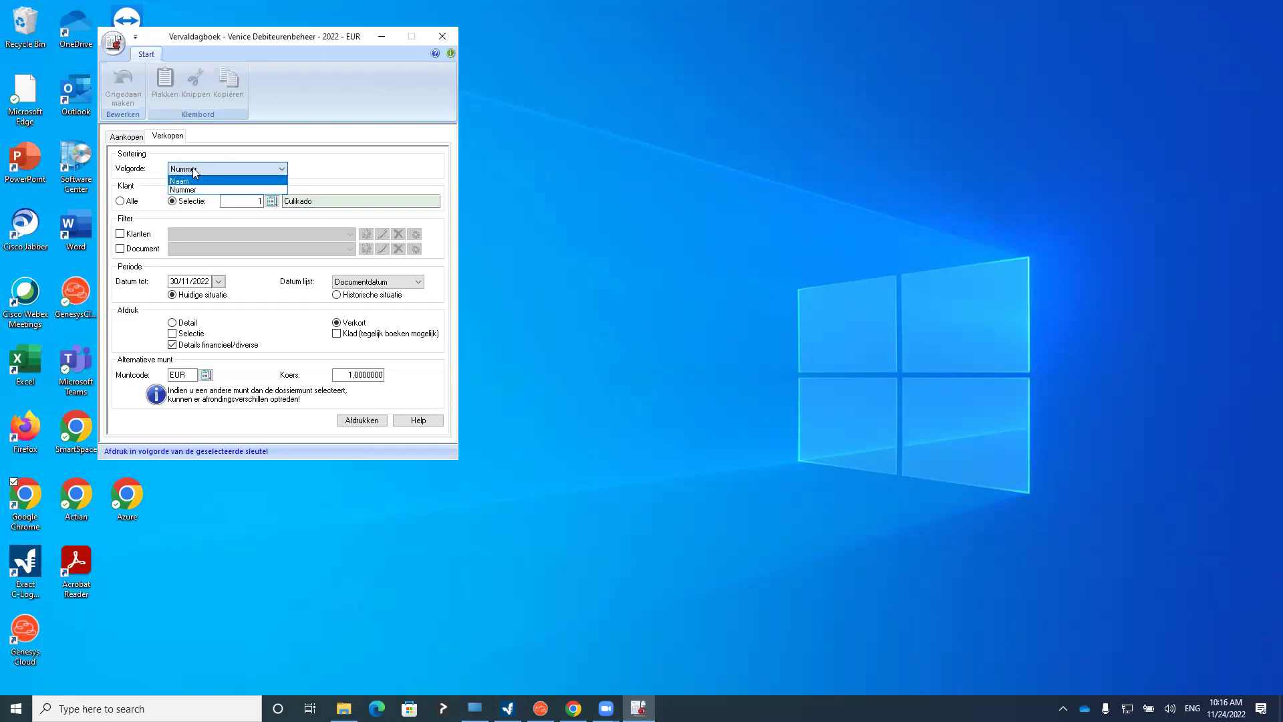
pyautogui.click(194, 190)
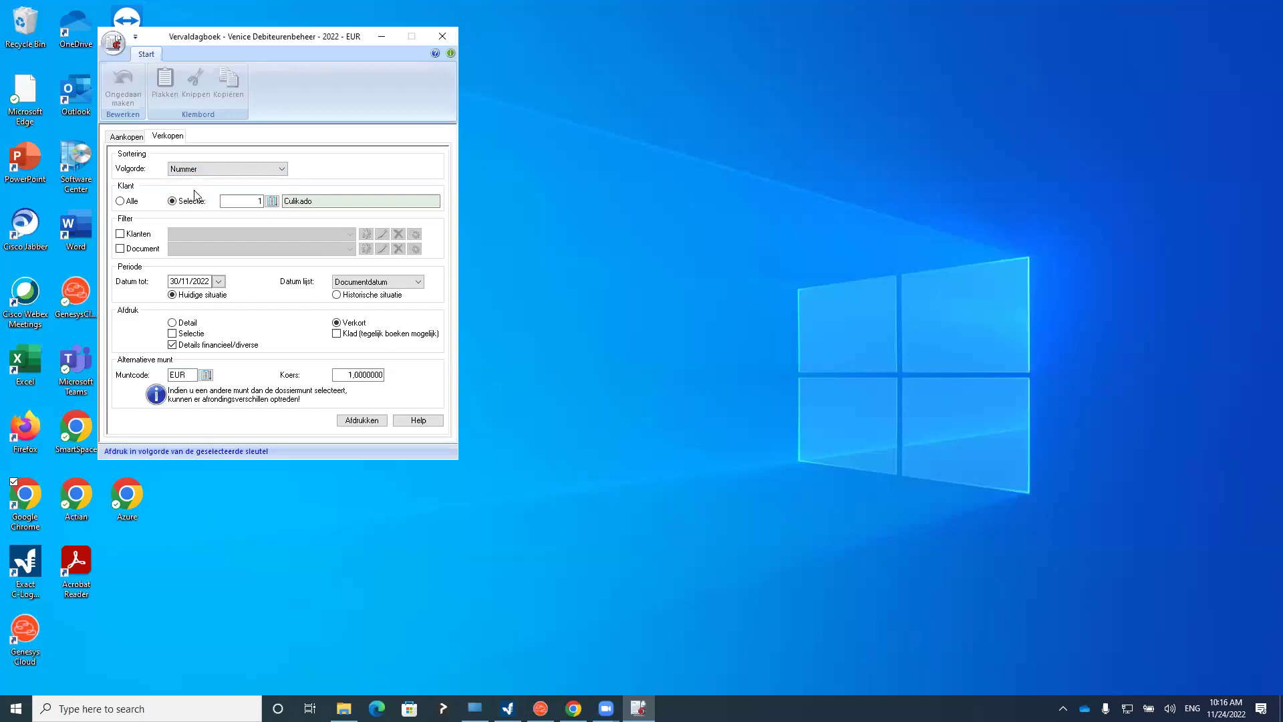
pyautogui.click(126, 202)
pyautogui.click(173, 202)
pyautogui.click(155, 202)
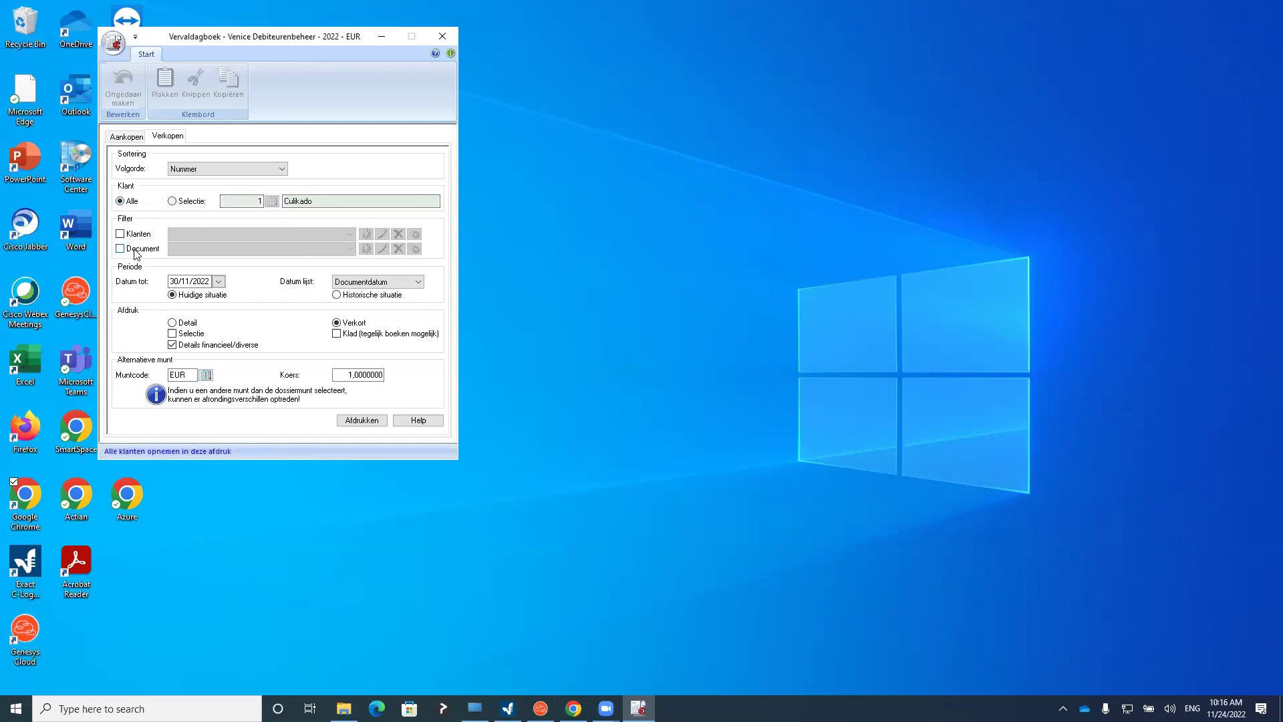
# Set the Vervaldagboek's Datum tot to 24/11/2022 with the Huidige situatie option
pyautogui.click(189, 282)
pyautogui.write('.')
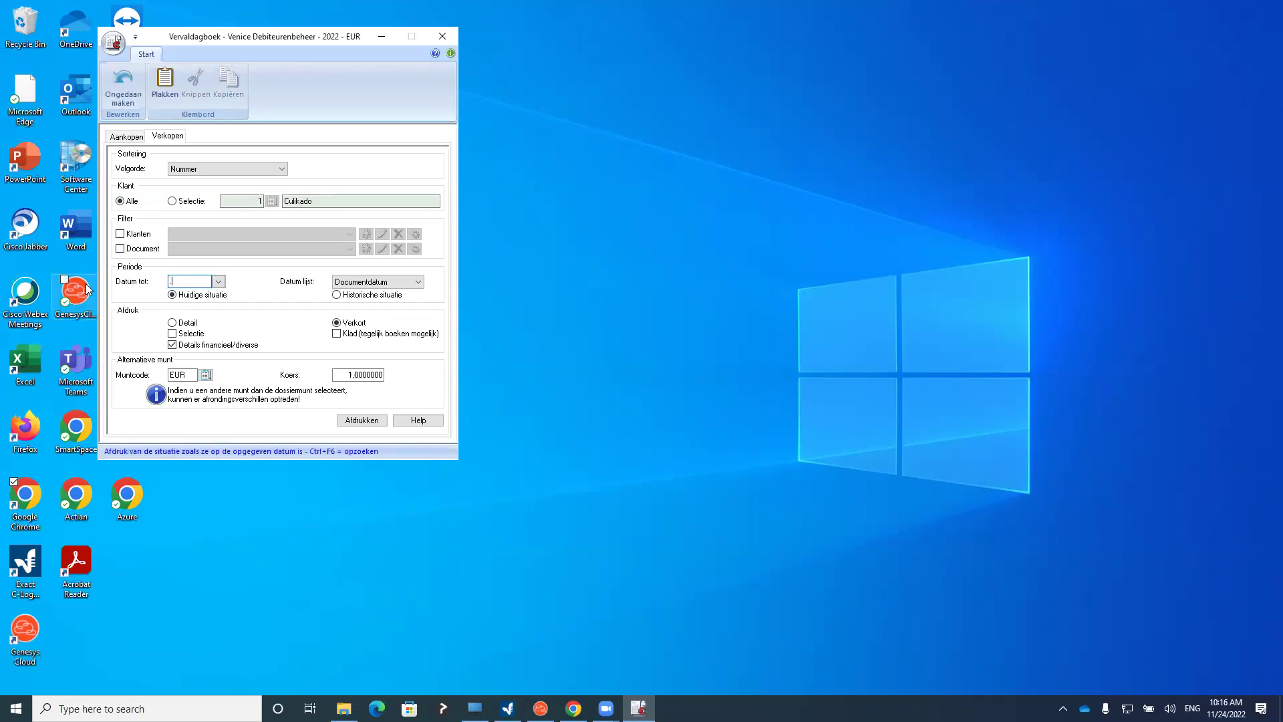
pyautogui.click(242, 201)
pyautogui.click(192, 281)
pyautogui.doubleClick(192, 281)
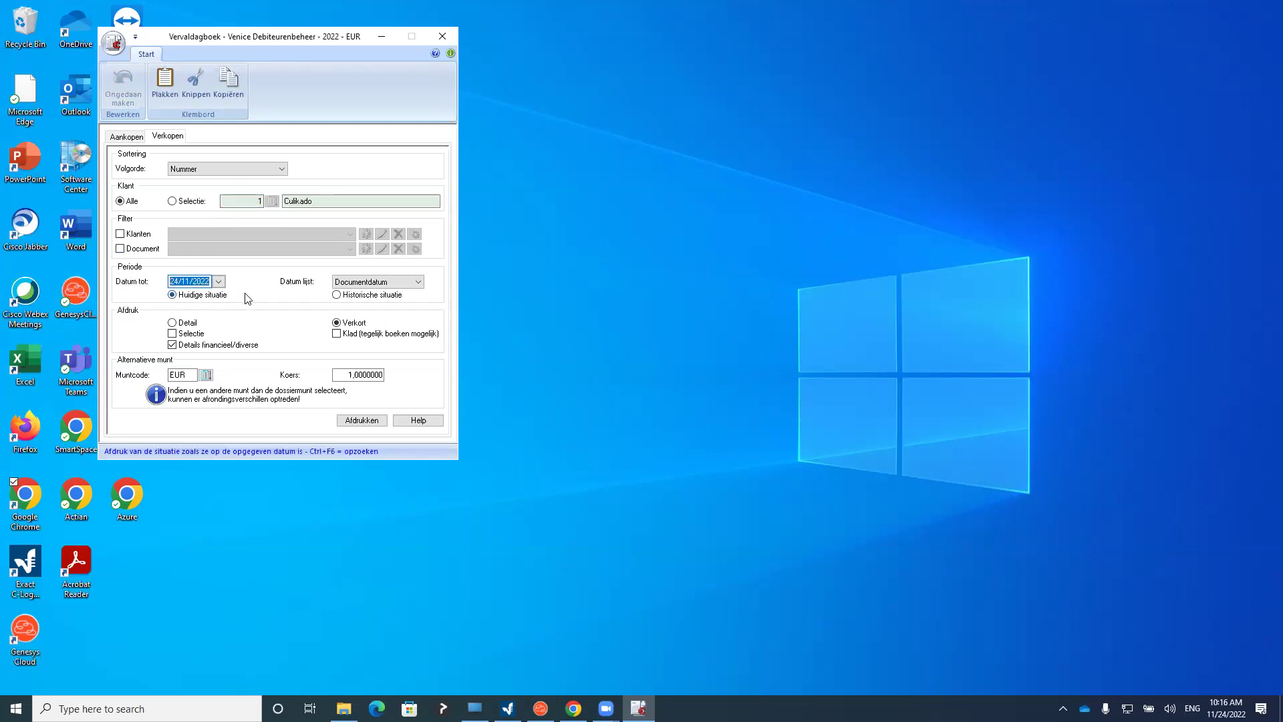
pyautogui.click(207, 300)
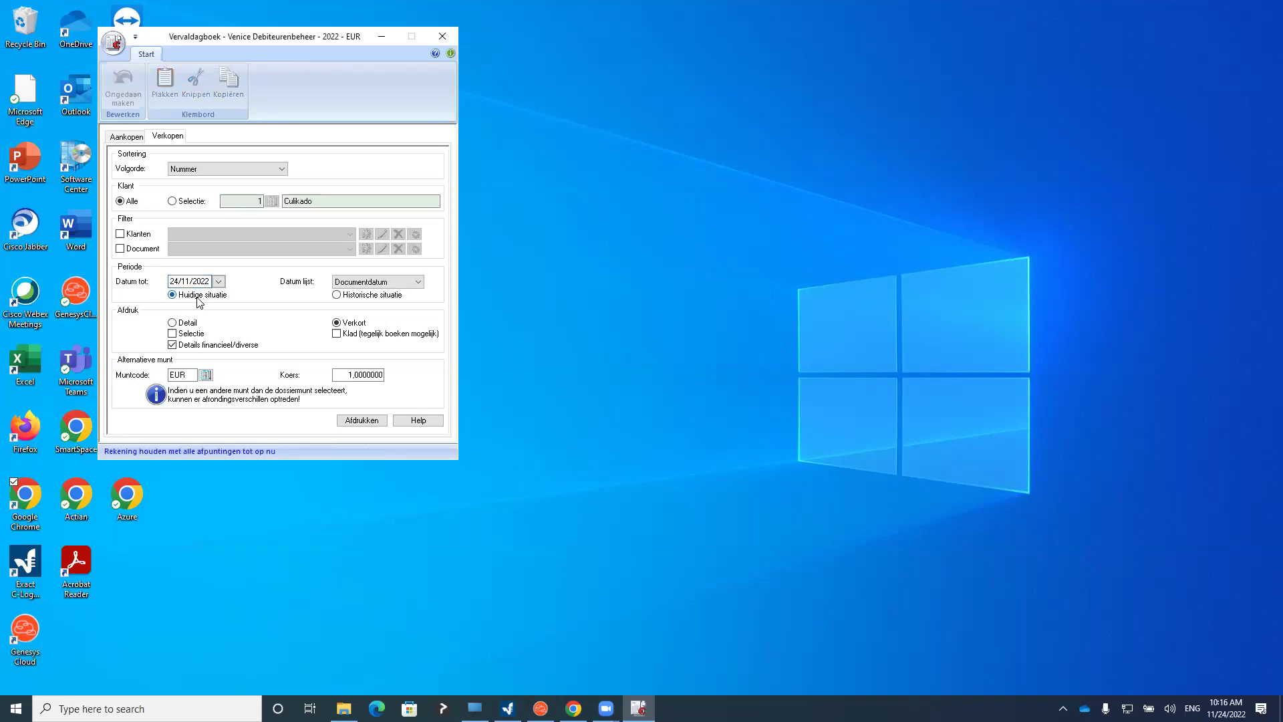
# Try Historische situatie with the date 15/11, then restore 24/11/2022 and Huidige situatie
pyautogui.click(195, 282)
pyautogui.click(354, 300)
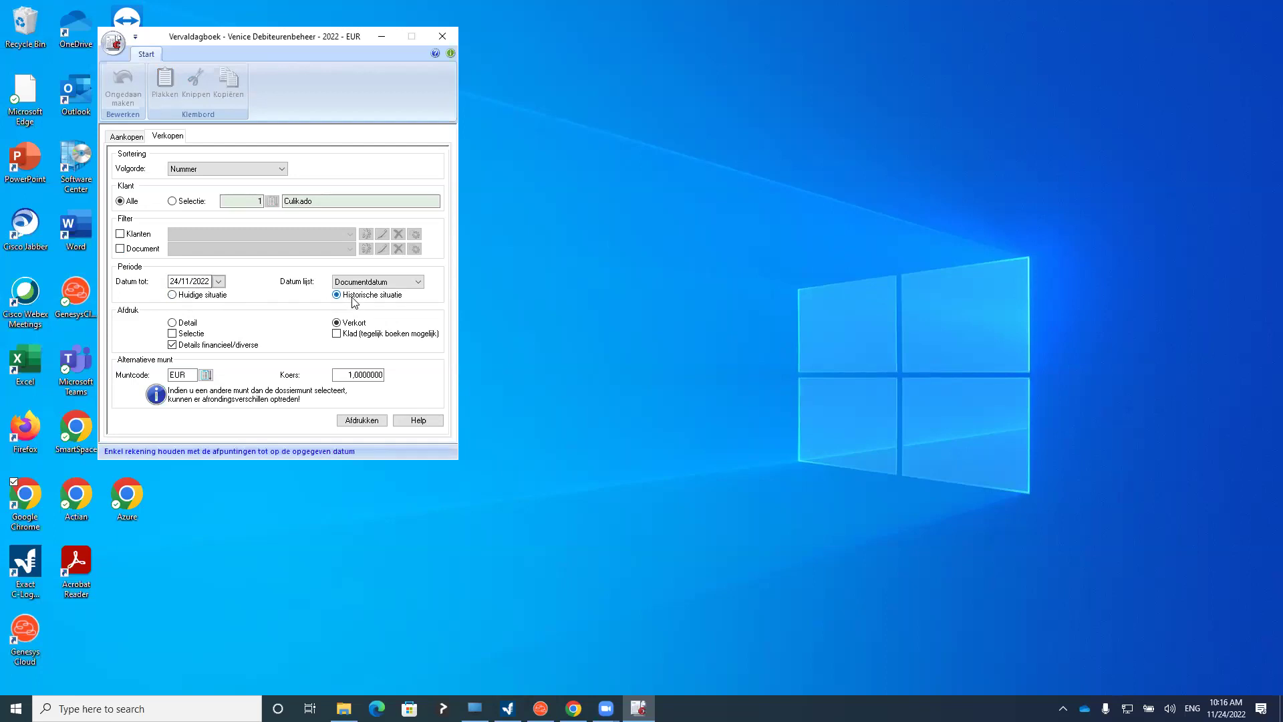
pyautogui.moveTo(212, 282); pyautogui.dragTo(2, 286)
pyautogui.write('1511')
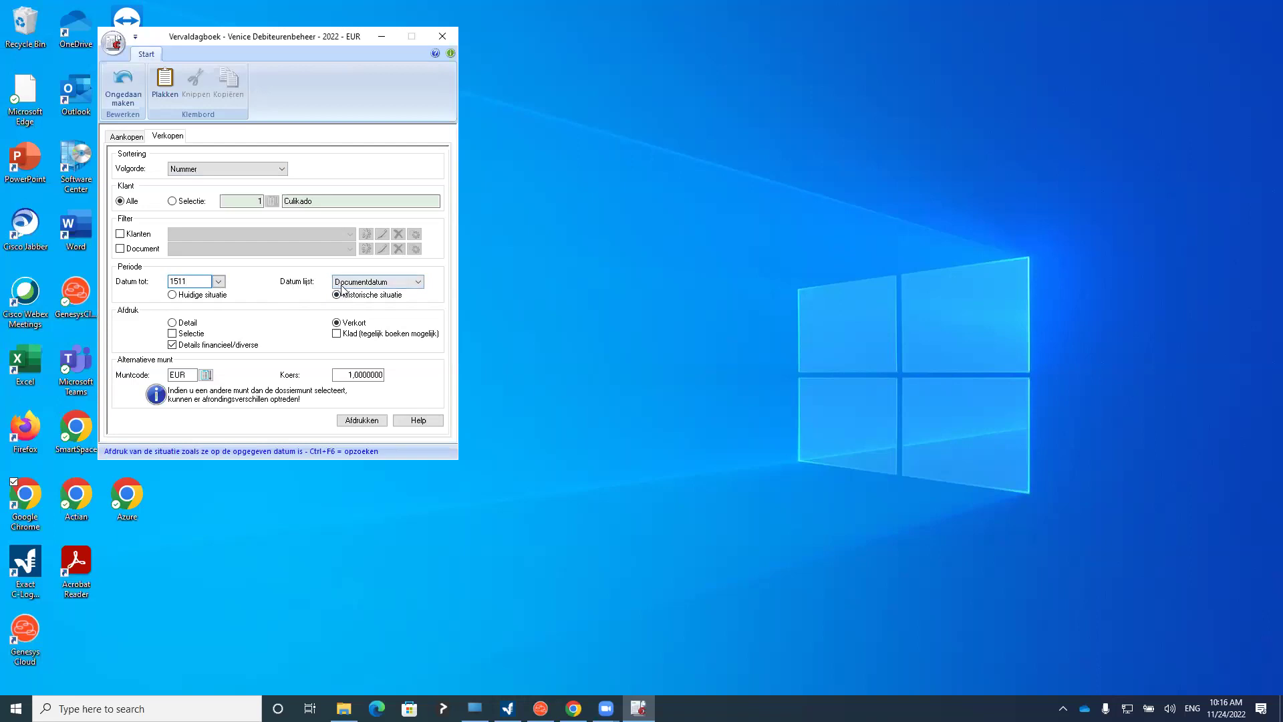
pyautogui.doubleClick(206, 276)
pyautogui.write('24')
pyautogui.click(174, 297)
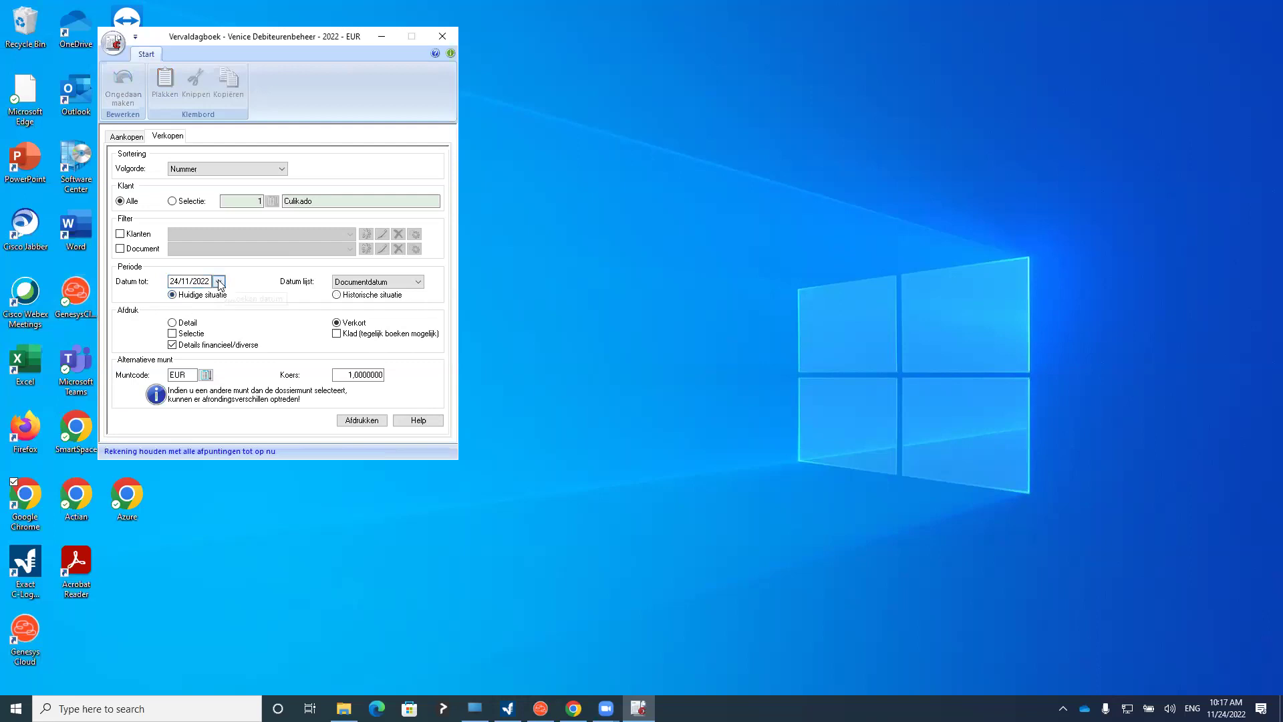
# Set the Vervaldagboek's print type to Detail and switch Details financieel/diverse off and on again
pyautogui.click(196, 324)
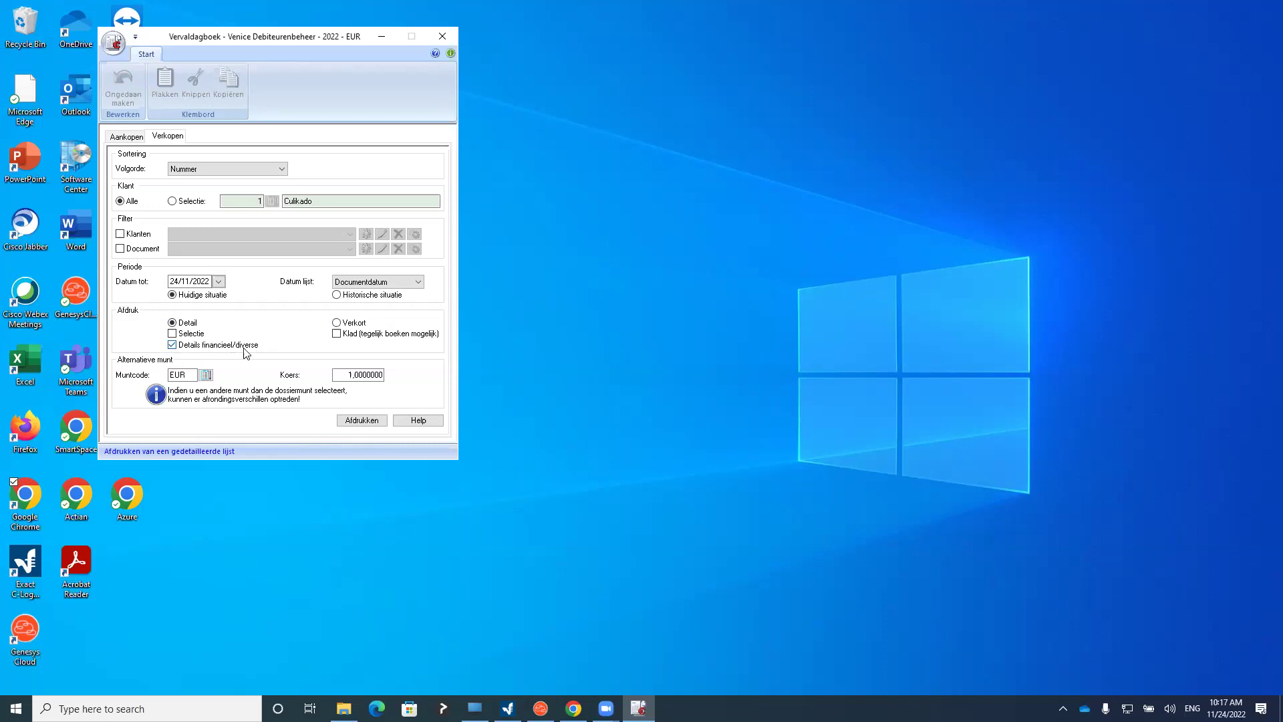
pyautogui.click(213, 347)
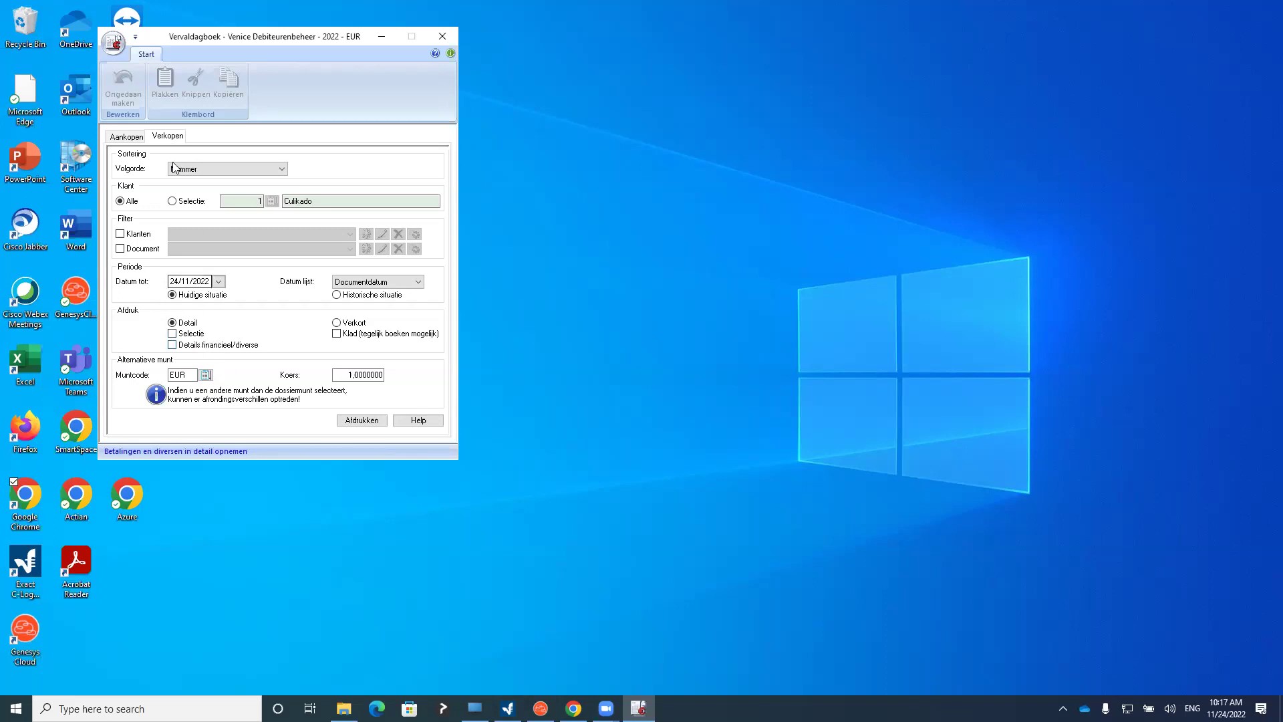
pyautogui.click(175, 346)
# Preview the detailed sales Vervaldagboek on screen in the Vervaldagboek verkopen (A) layout, examine it, and close the report
pyautogui.click(342, 421)
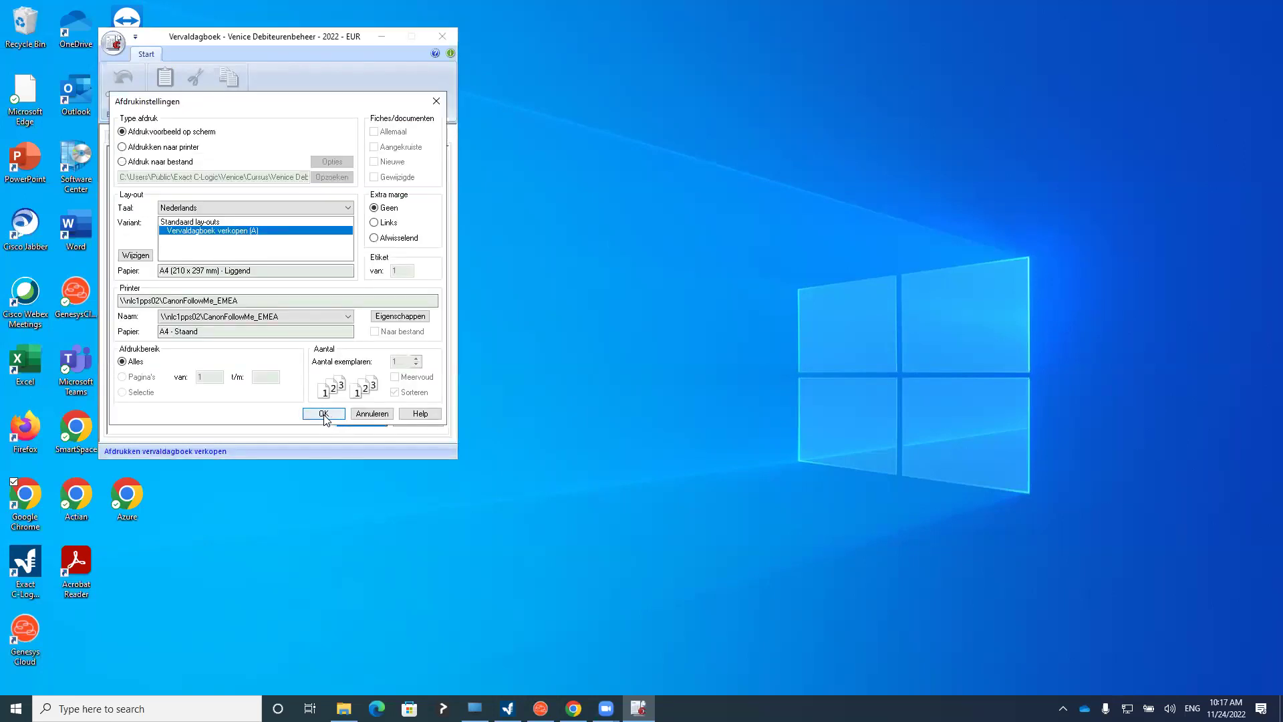
pyautogui.click(324, 415)
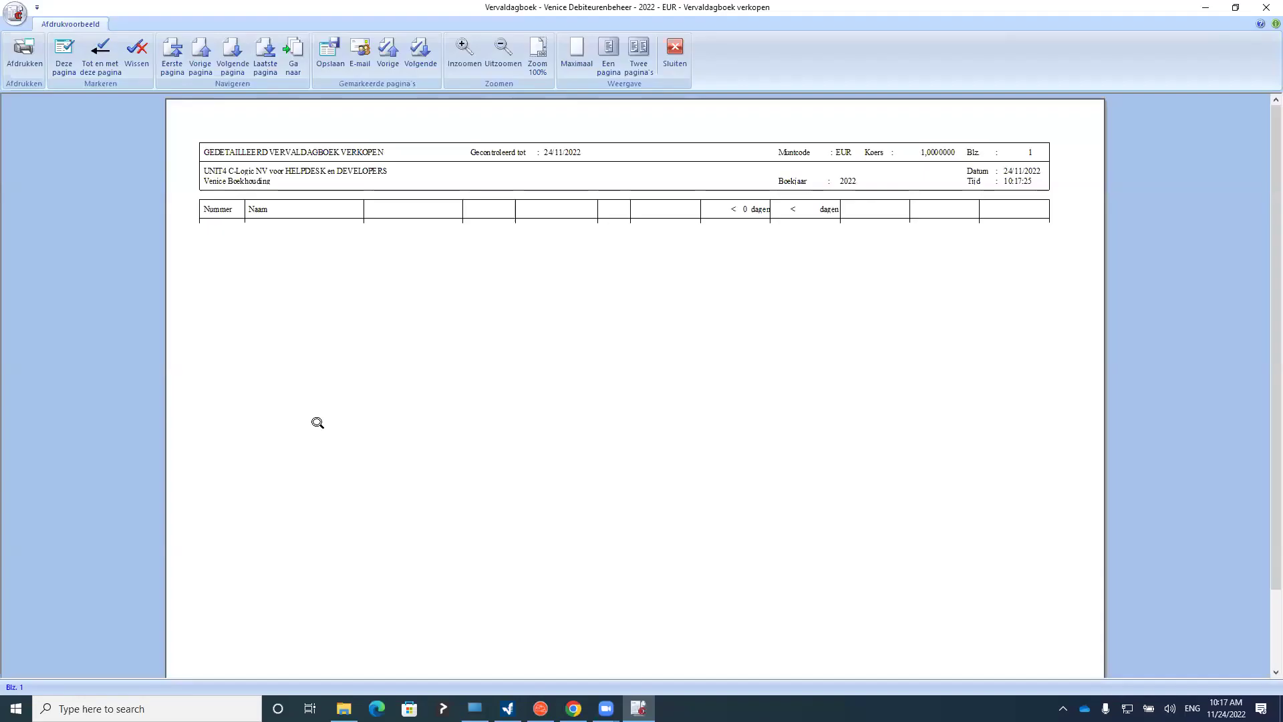
pyautogui.click(321, 319)
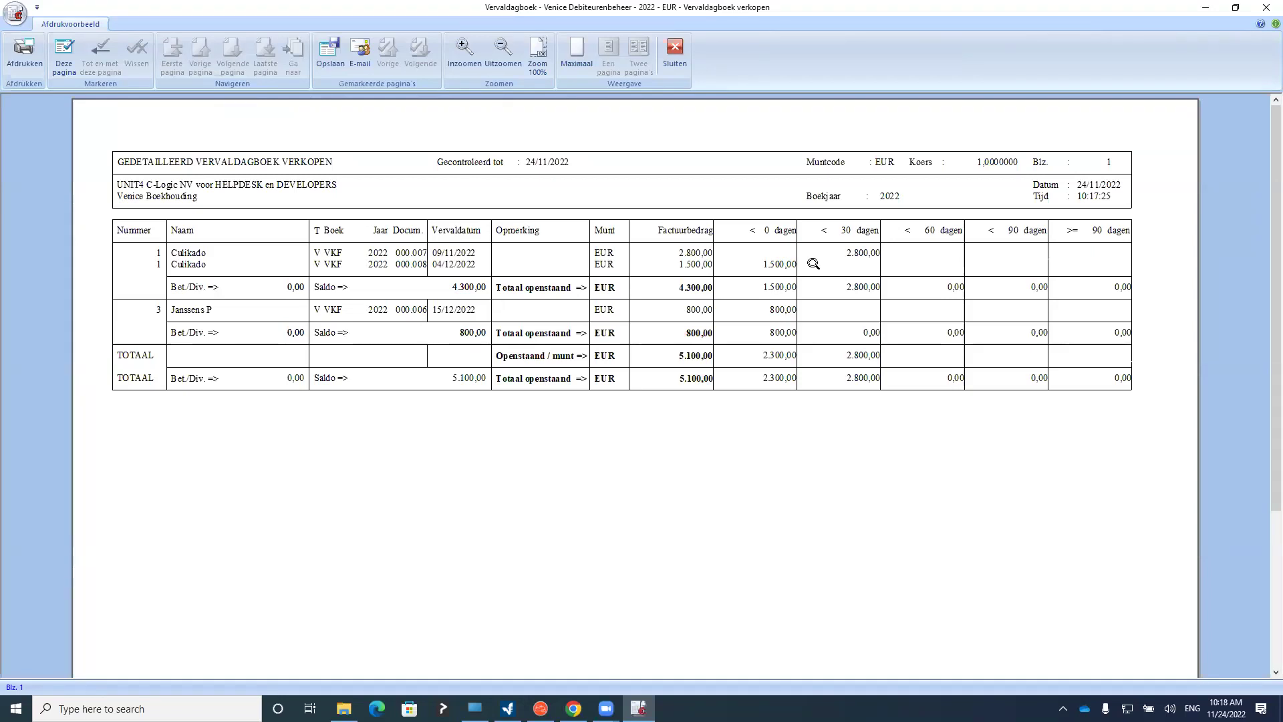
pyautogui.click(677, 56)
pyautogui.click(442, 37)
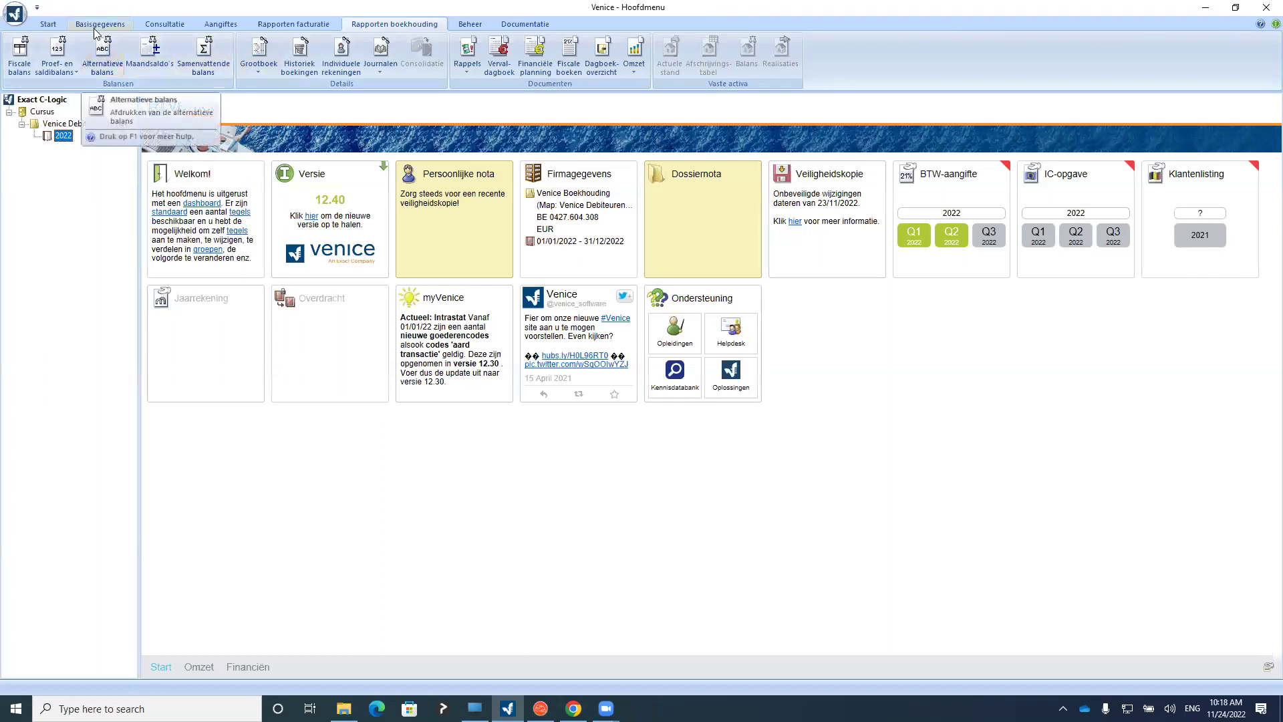
# Open the Klanten list and examine each customer's balance in the Saldo boekjaar 2022 column
pyautogui.click(102, 25)
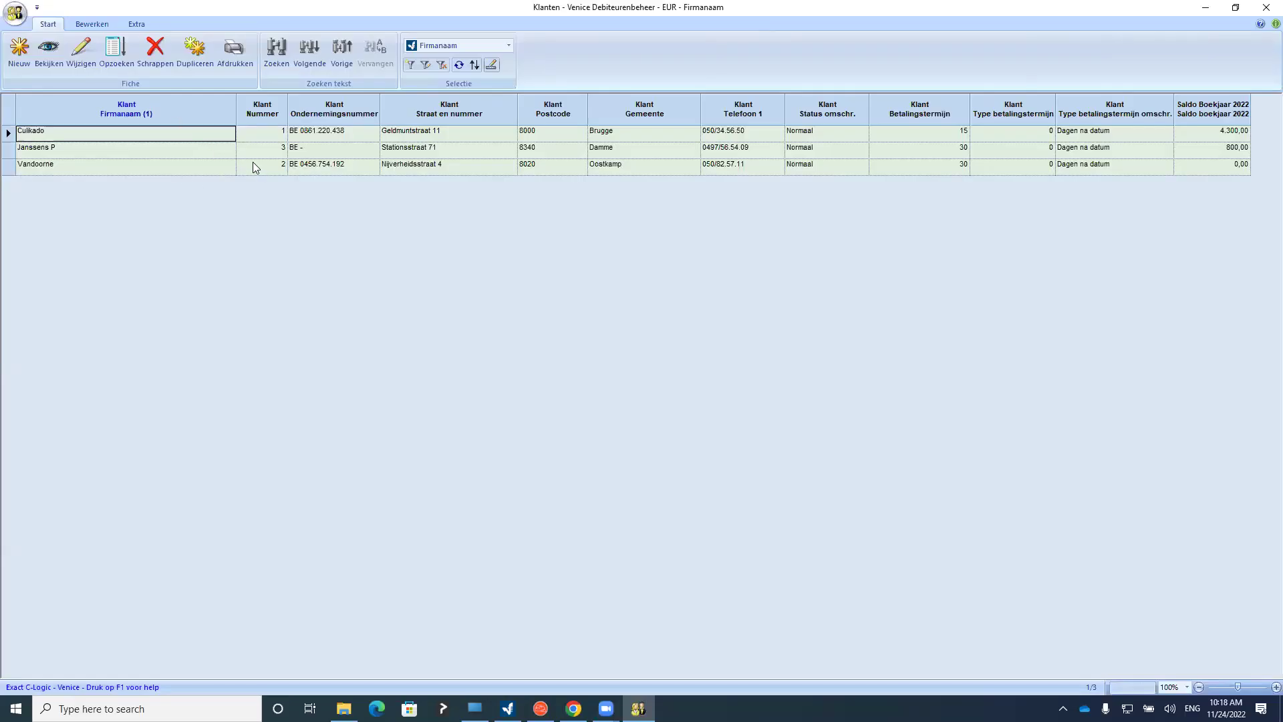
pyautogui.click(1193, 134)
pyautogui.click(1192, 153)
pyautogui.click(1190, 164)
pyautogui.click(1191, 132)
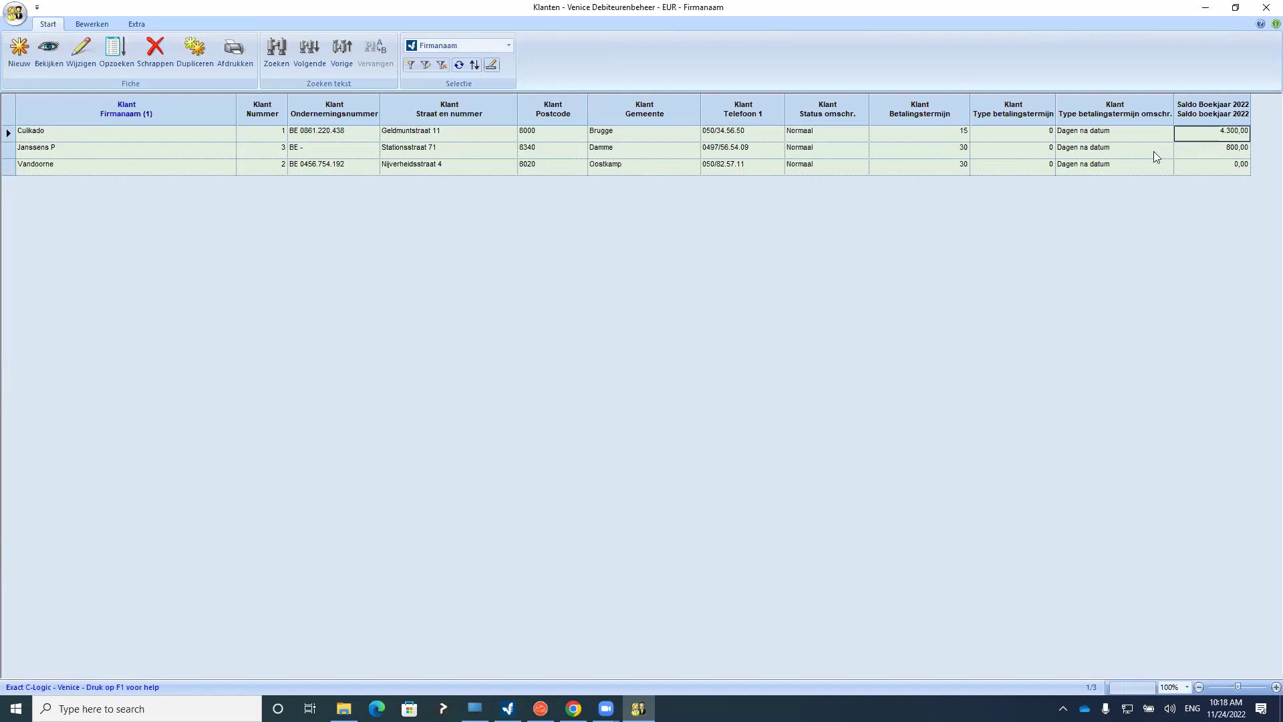
pyautogui.click(1209, 150)
pyautogui.click(1203, 161)
pyautogui.click(1201, 139)
pyautogui.click(1199, 149)
pyautogui.click(1196, 134)
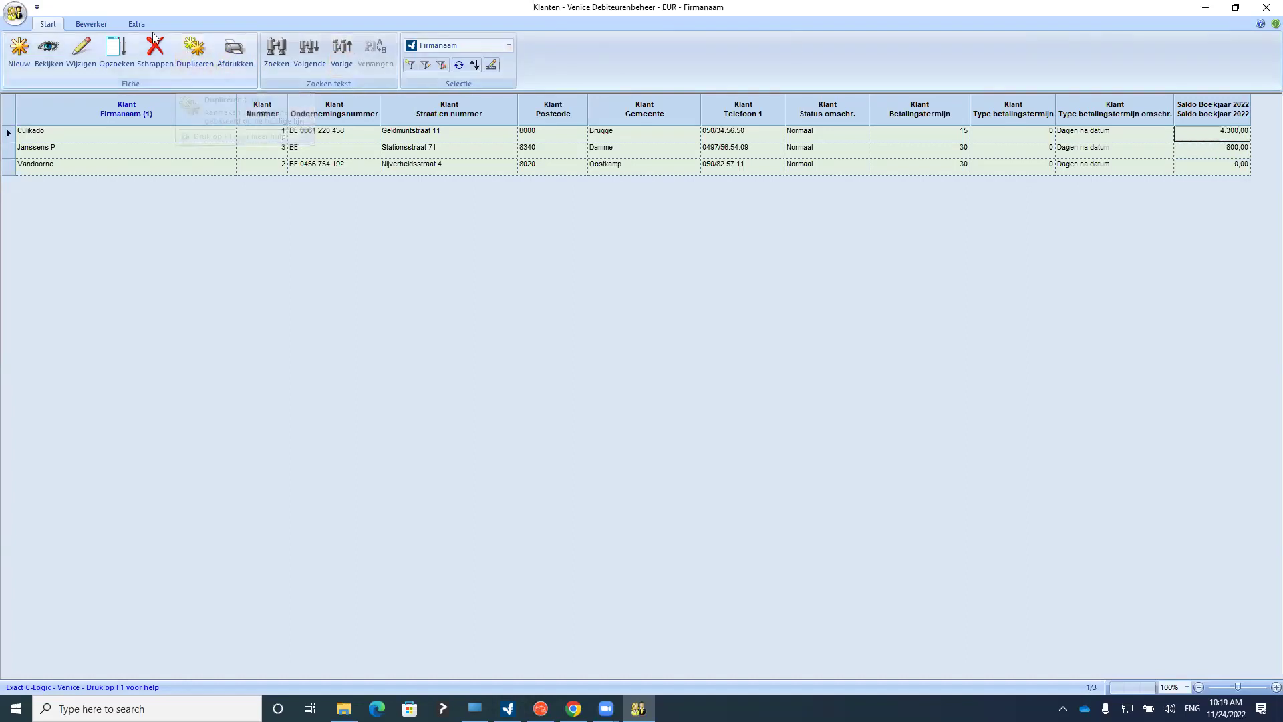
# Examine the Saldo Boekjaar 2022 fields available in the customer list's column management, keep the current columns and close the list
pyautogui.click(96, 25)
pyautogui.click(206, 53)
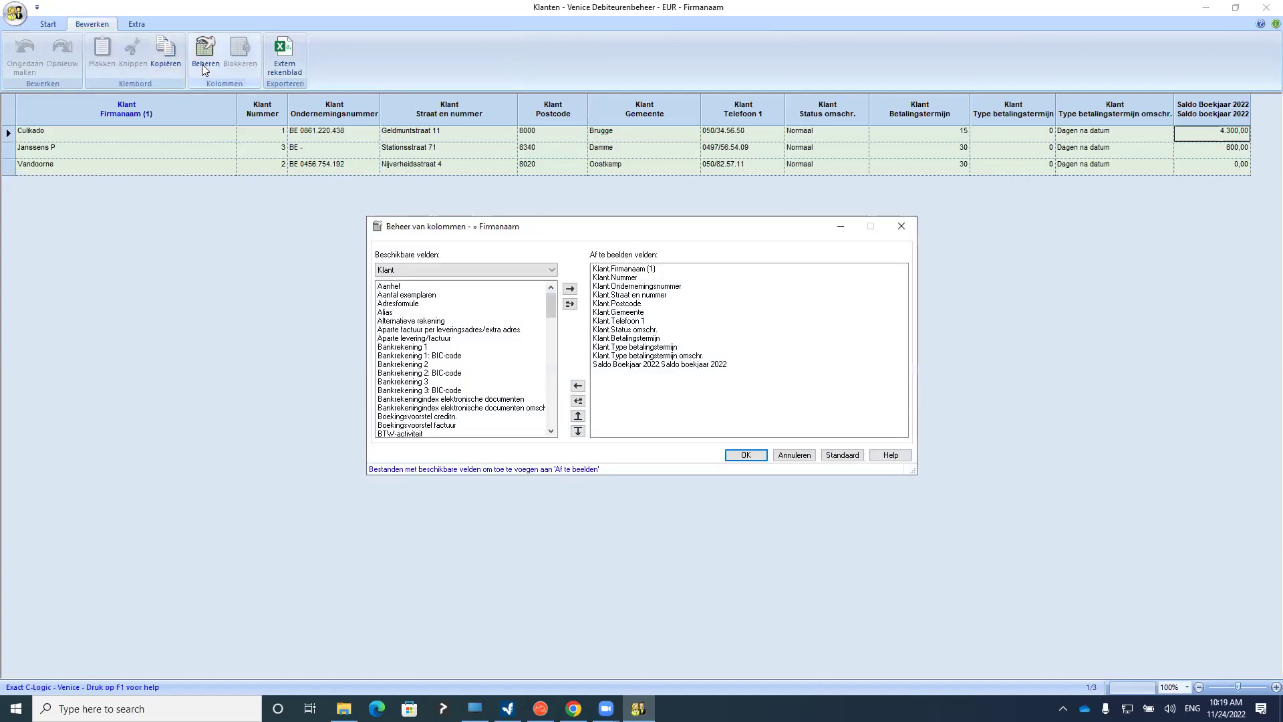
pyautogui.click(633, 365)
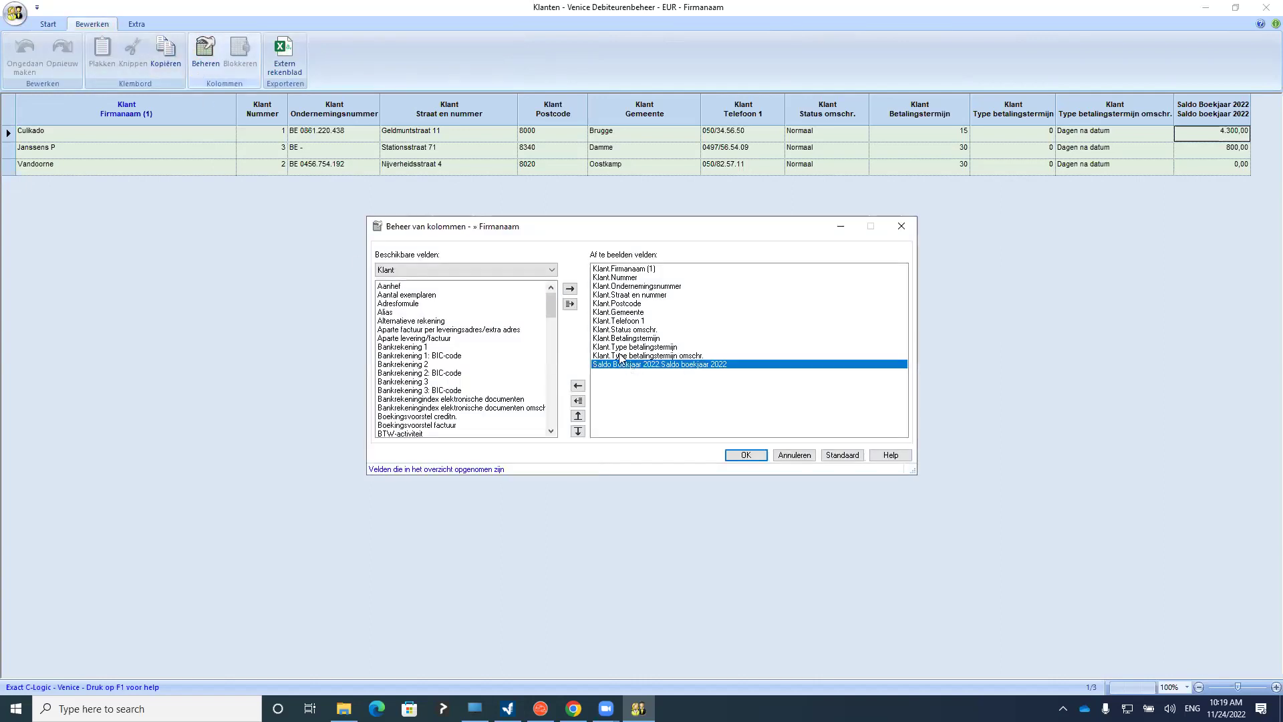
pyautogui.click(506, 270)
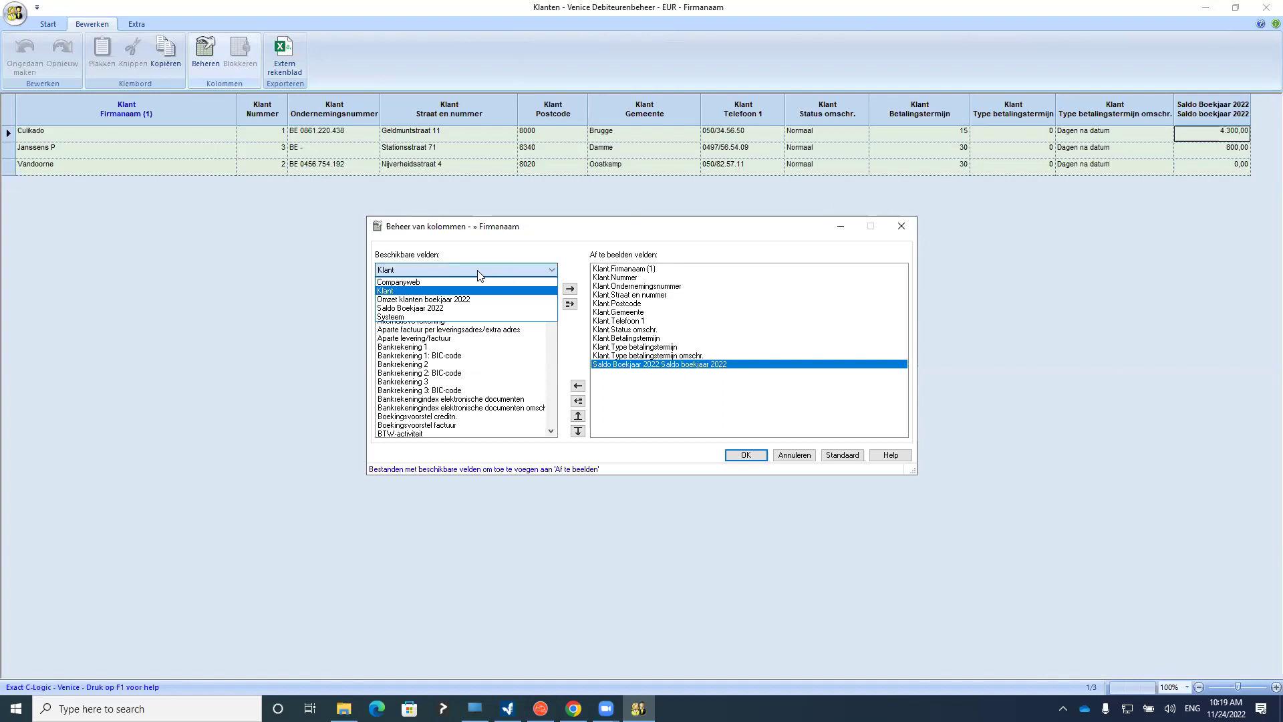
pyautogui.click(442, 309)
pyautogui.moveTo(552, 300)
pyautogui.mouseDown()
pyautogui.moveTo(548, 347)
pyautogui.moveTo(545, 302)
pyautogui.mouseUp()
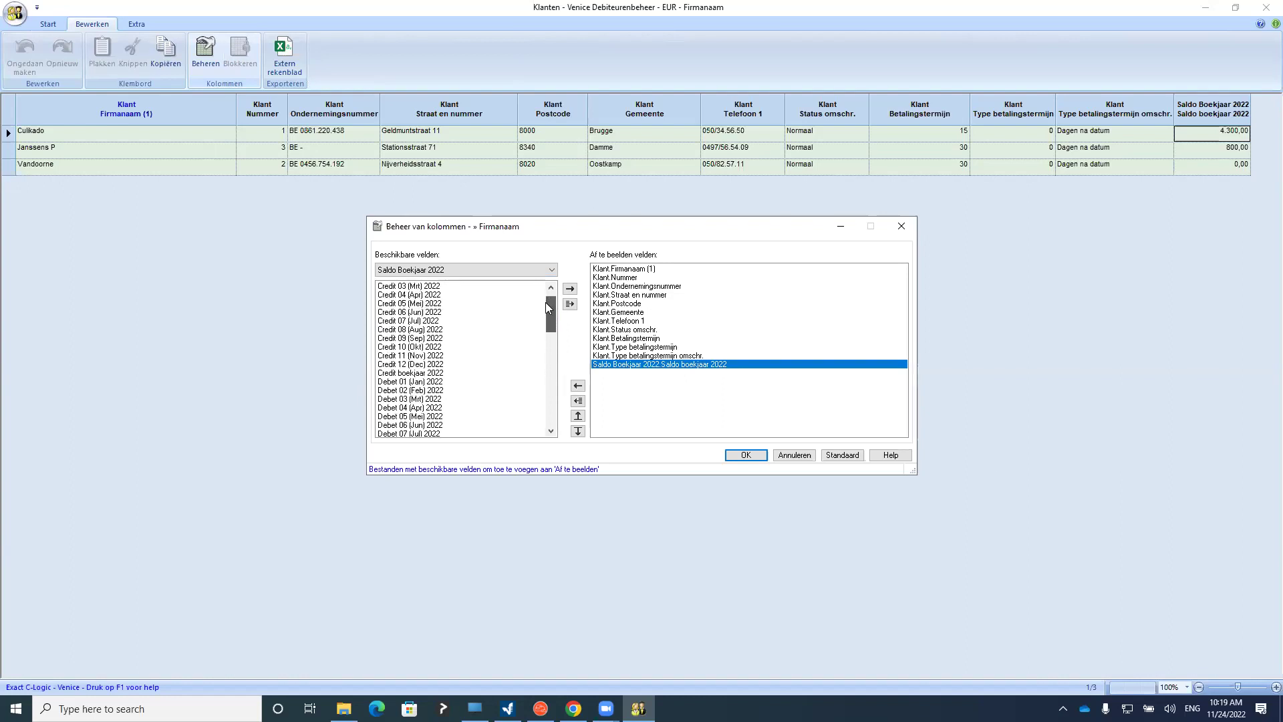
pyautogui.click(745, 455)
pyautogui.click(1205, 162)
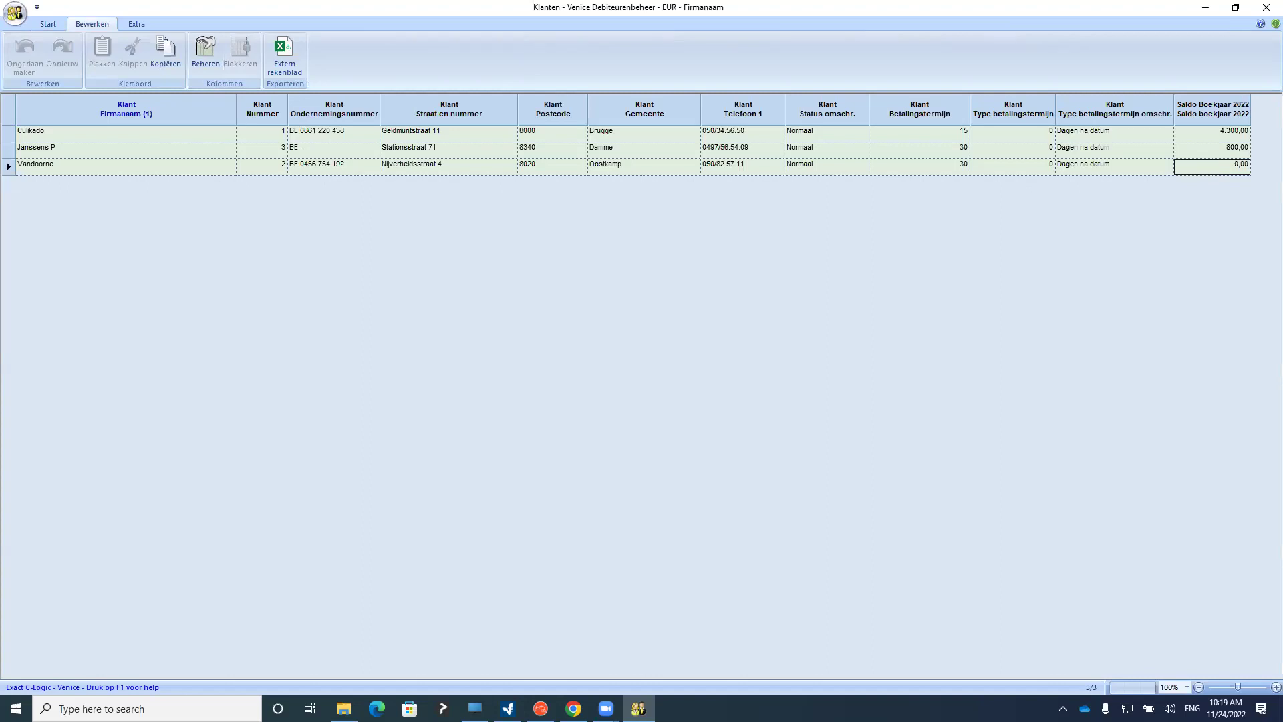
pyautogui.click(1265, 10)
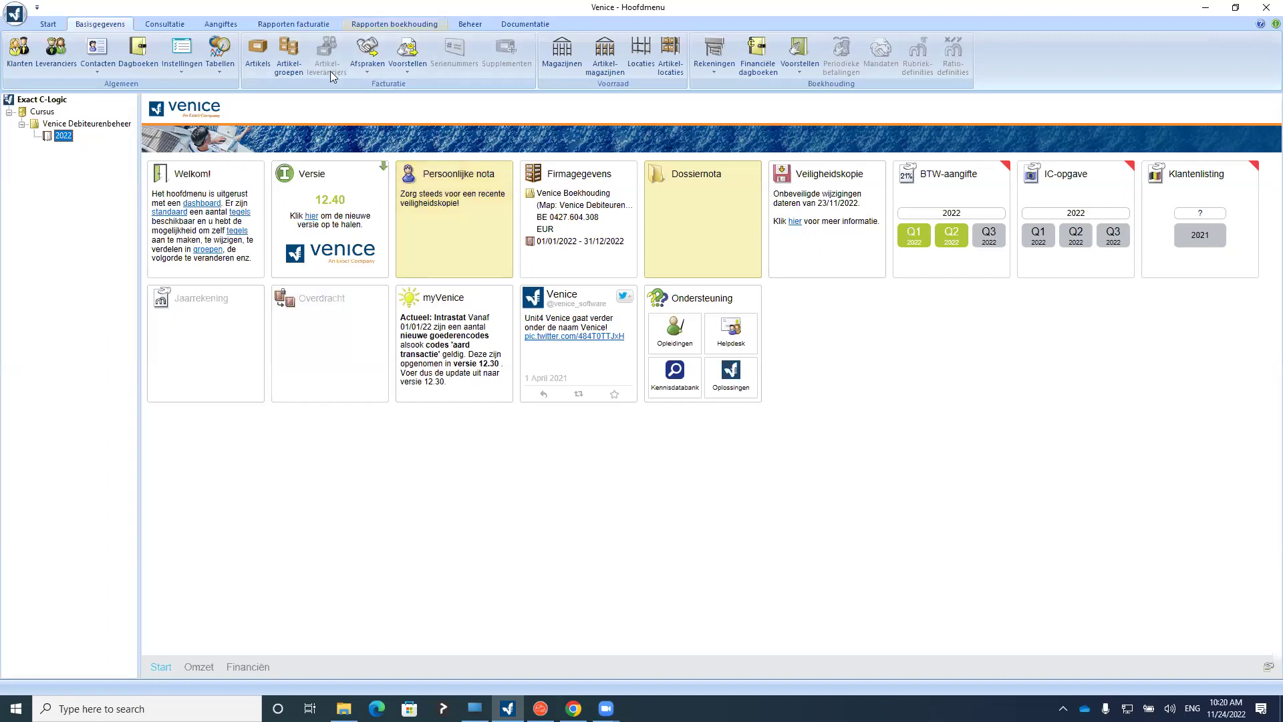
# Open the Uittreksels accounting report for customer statements
pyautogui.scroll(-4, 330, 76)
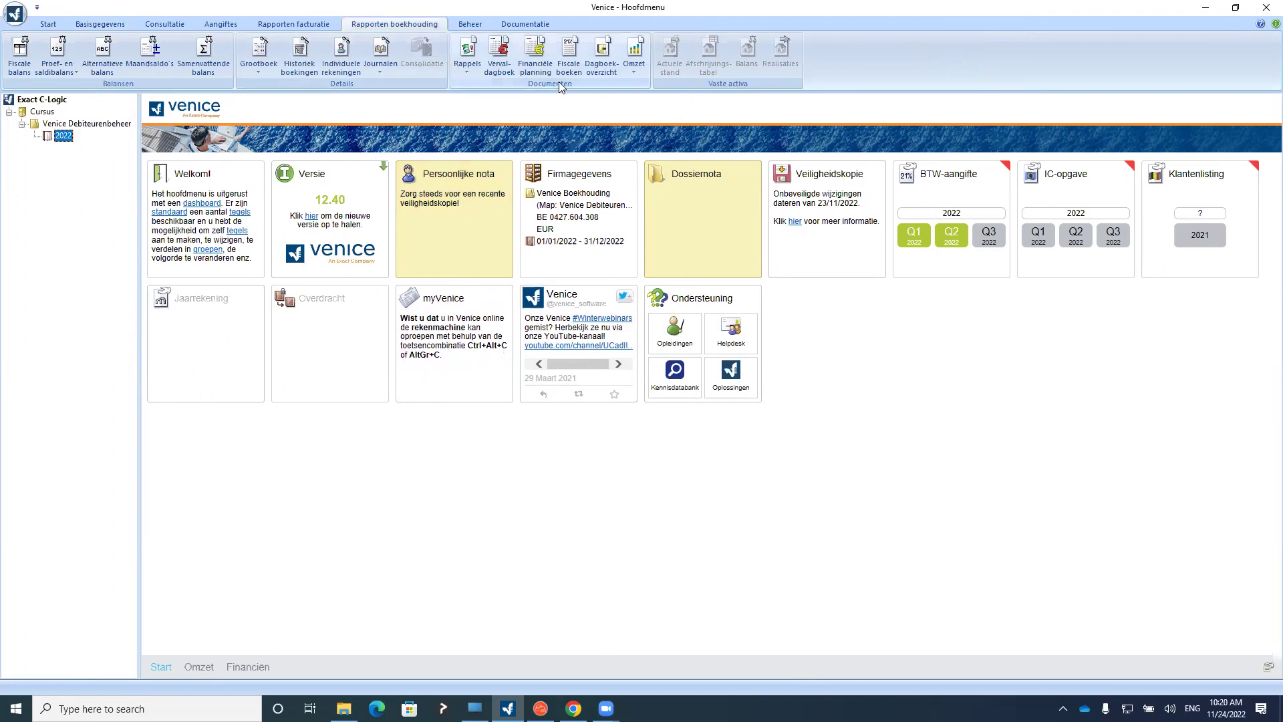
pyautogui.click(472, 53)
pyautogui.click(469, 66)
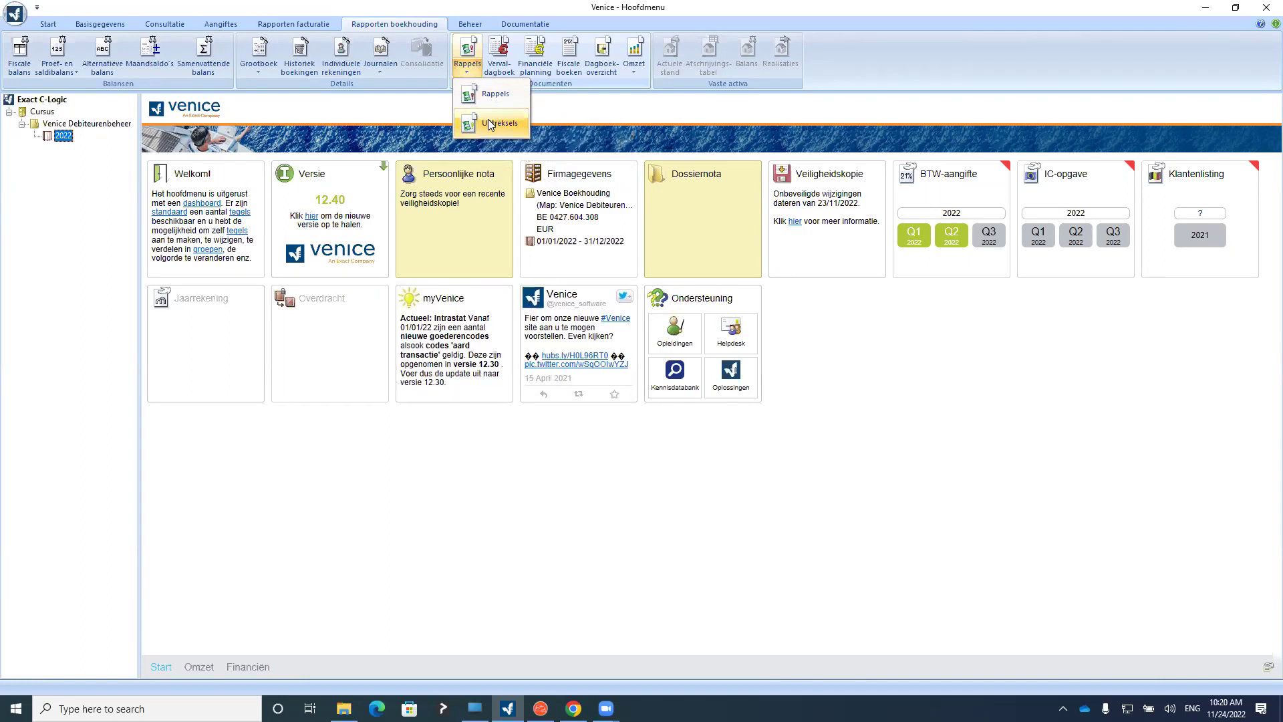
pyautogui.click(488, 123)
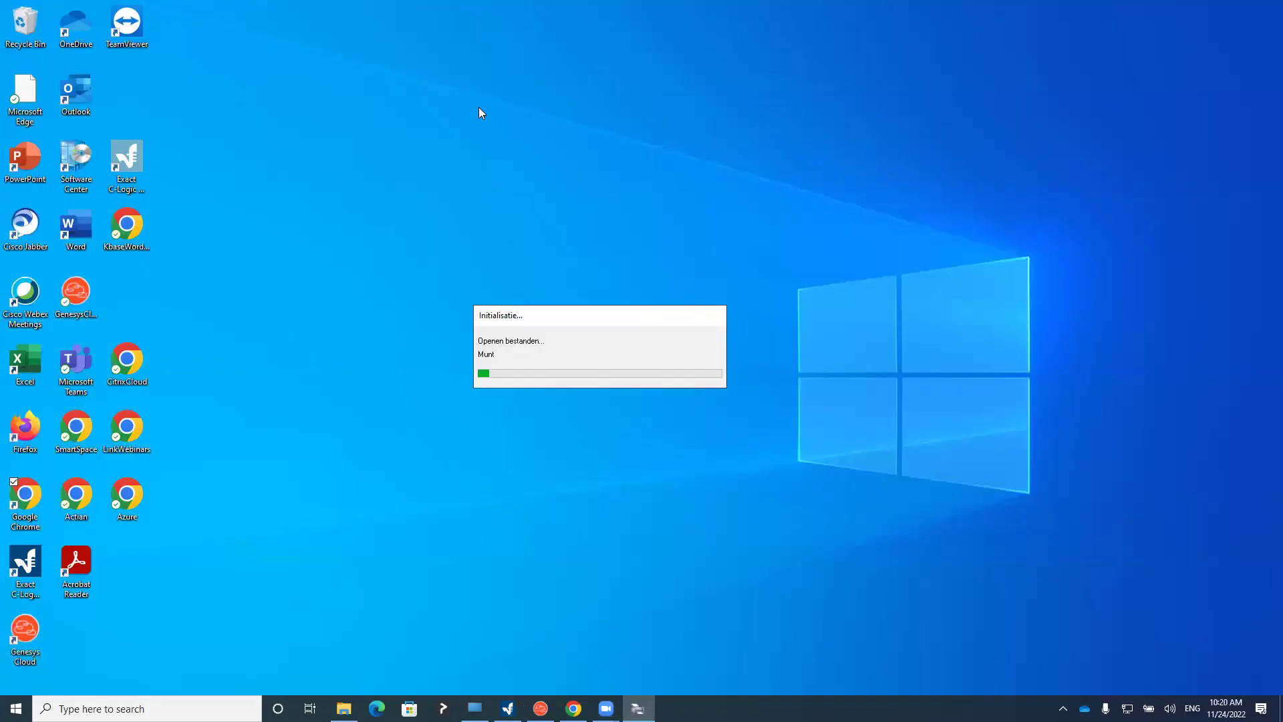
# Examine the Uittreksels parameters and the previous and new control date settings on the print form
pyautogui.click(404, 184)
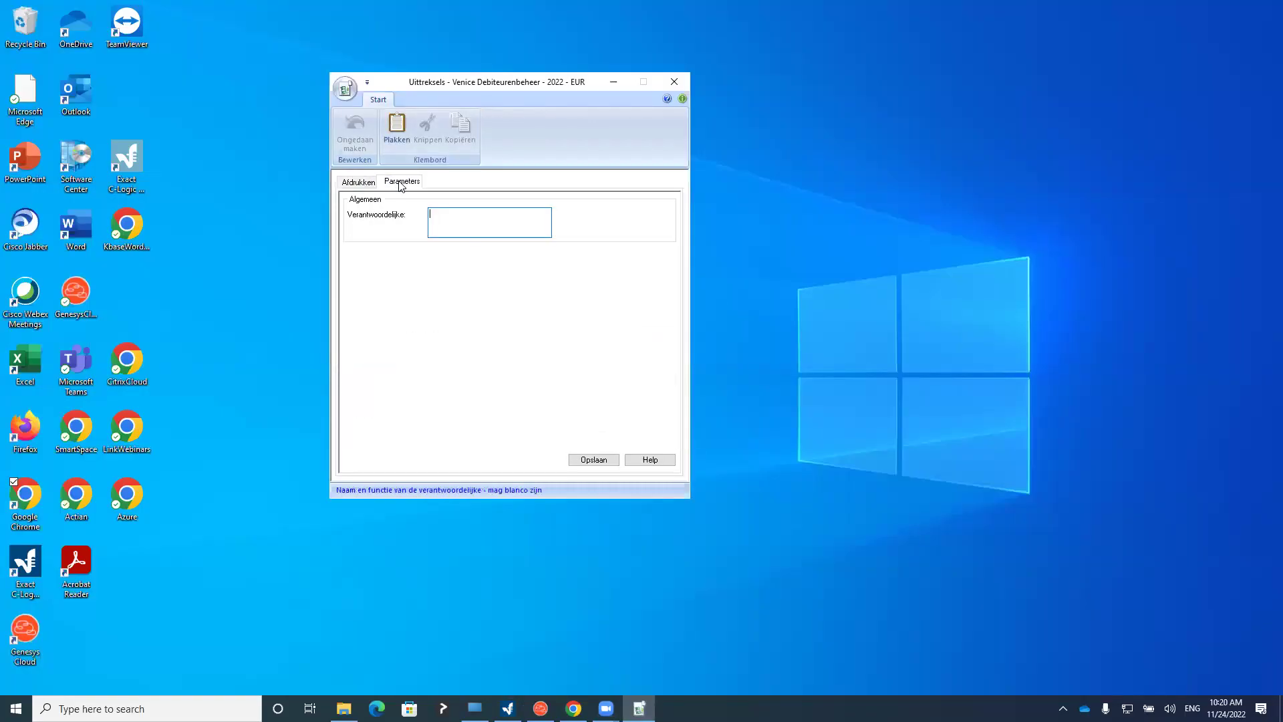
pyautogui.click(368, 184)
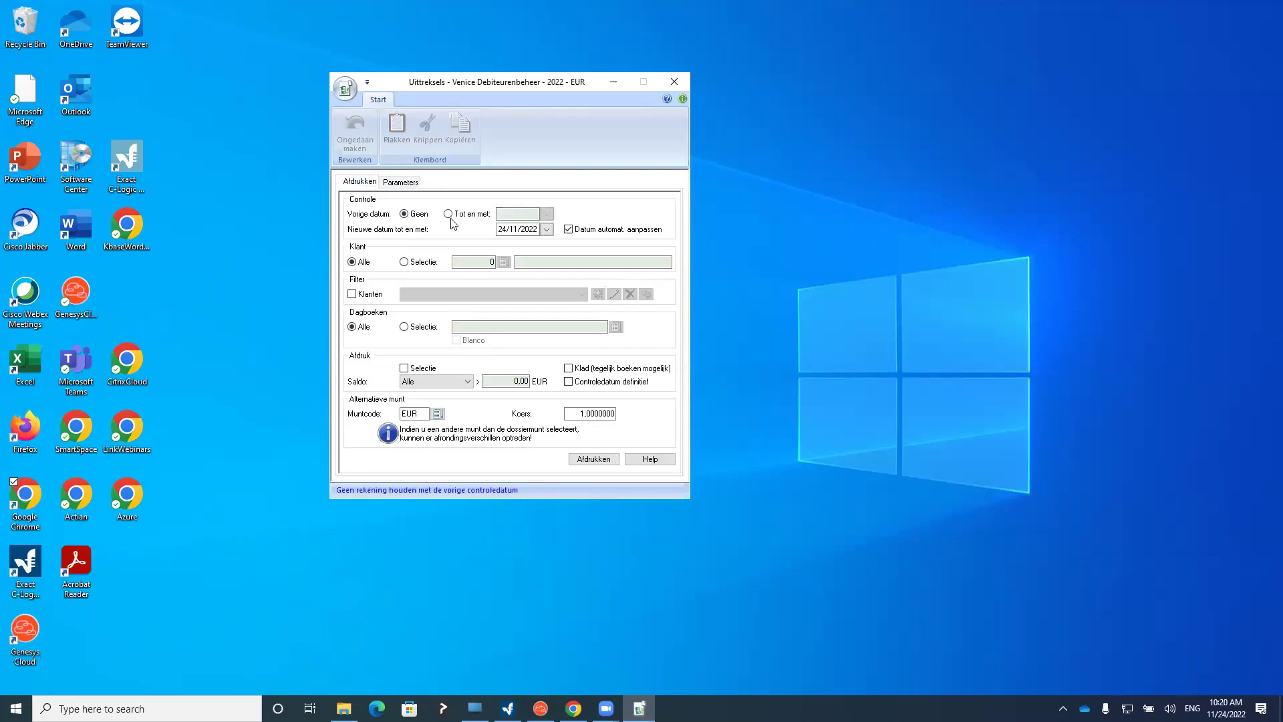
pyautogui.click(520, 230)
pyautogui.moveTo(539, 230); pyautogui.dragTo(498, 230)
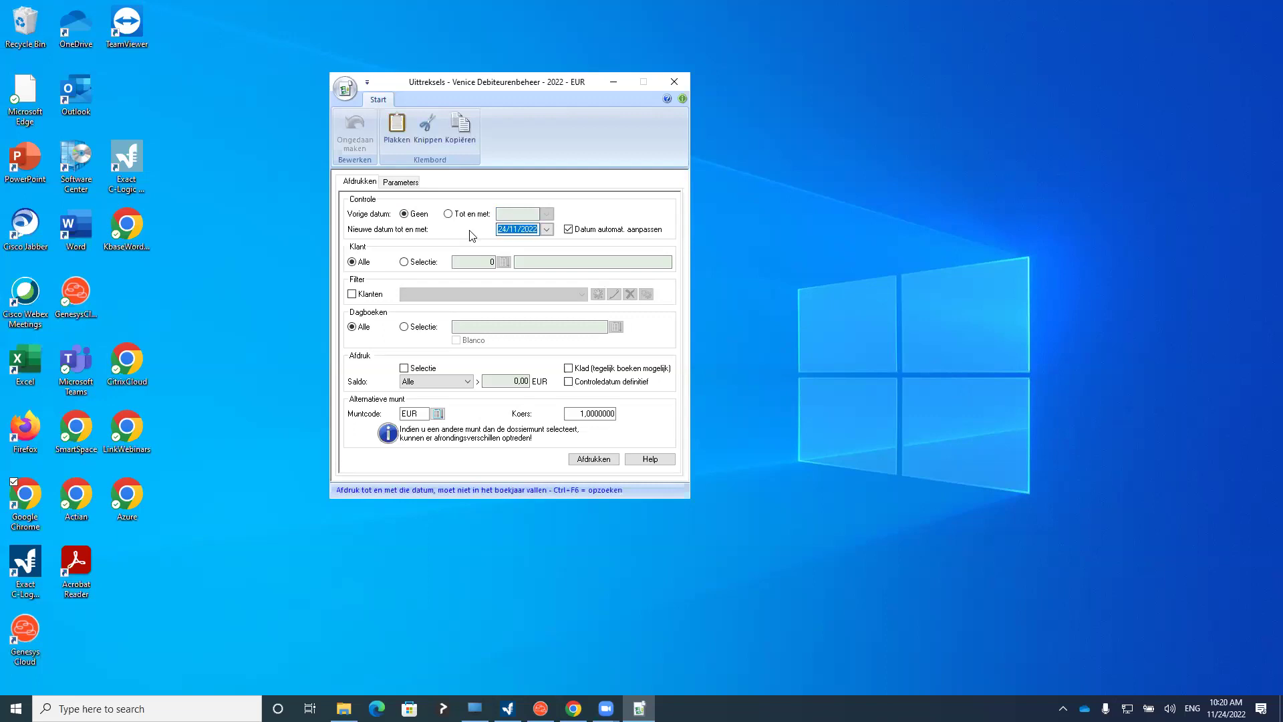
pyautogui.press('BackSpace')
pyautogui.click(508, 214)
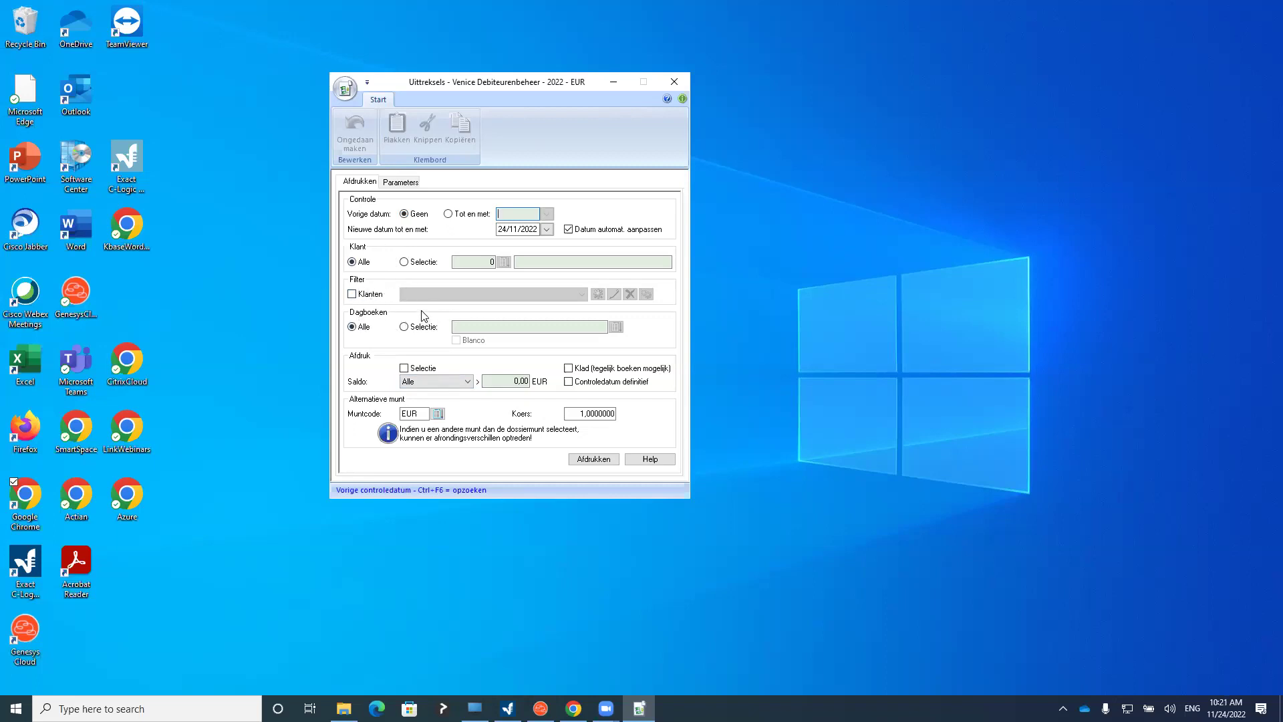
# Preview all customer statements on screen in the Uittreksel rekening courant (A) layout and examine the first customer's outstanding invoices and overdue marks
pyautogui.click(590, 460)
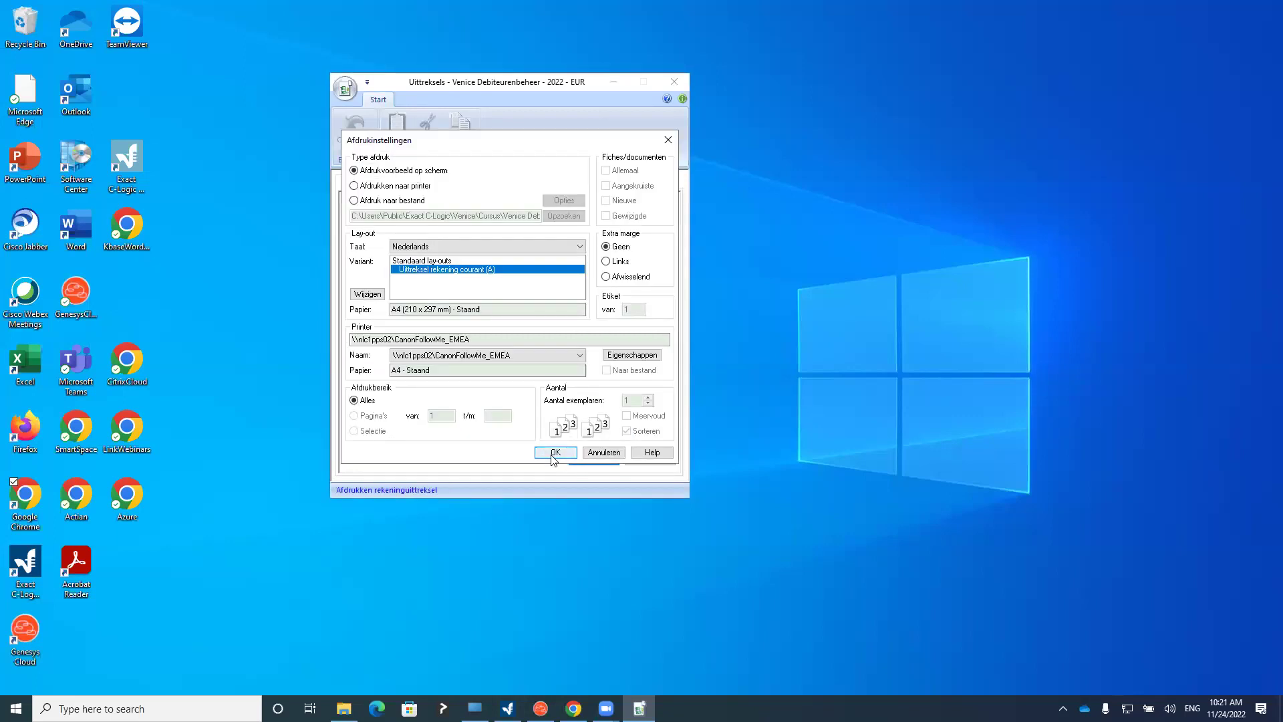
pyautogui.click(554, 453)
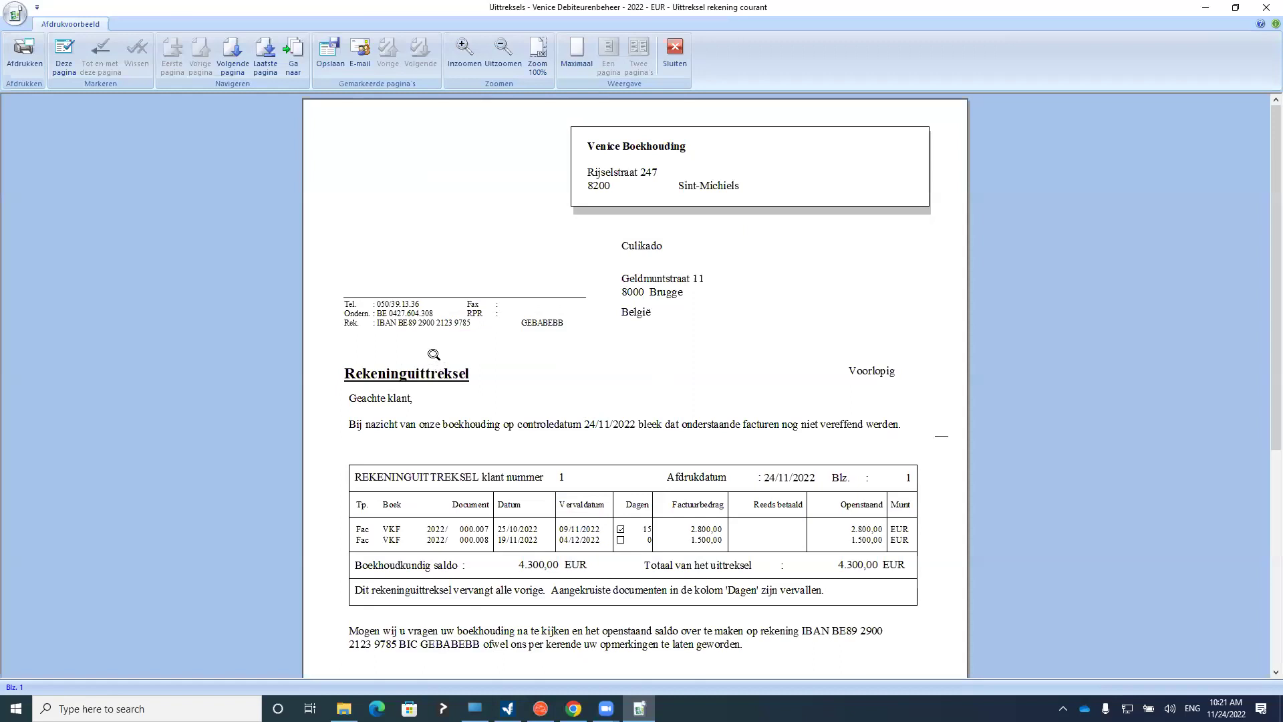
pyautogui.scroll(-2, 620, 262)
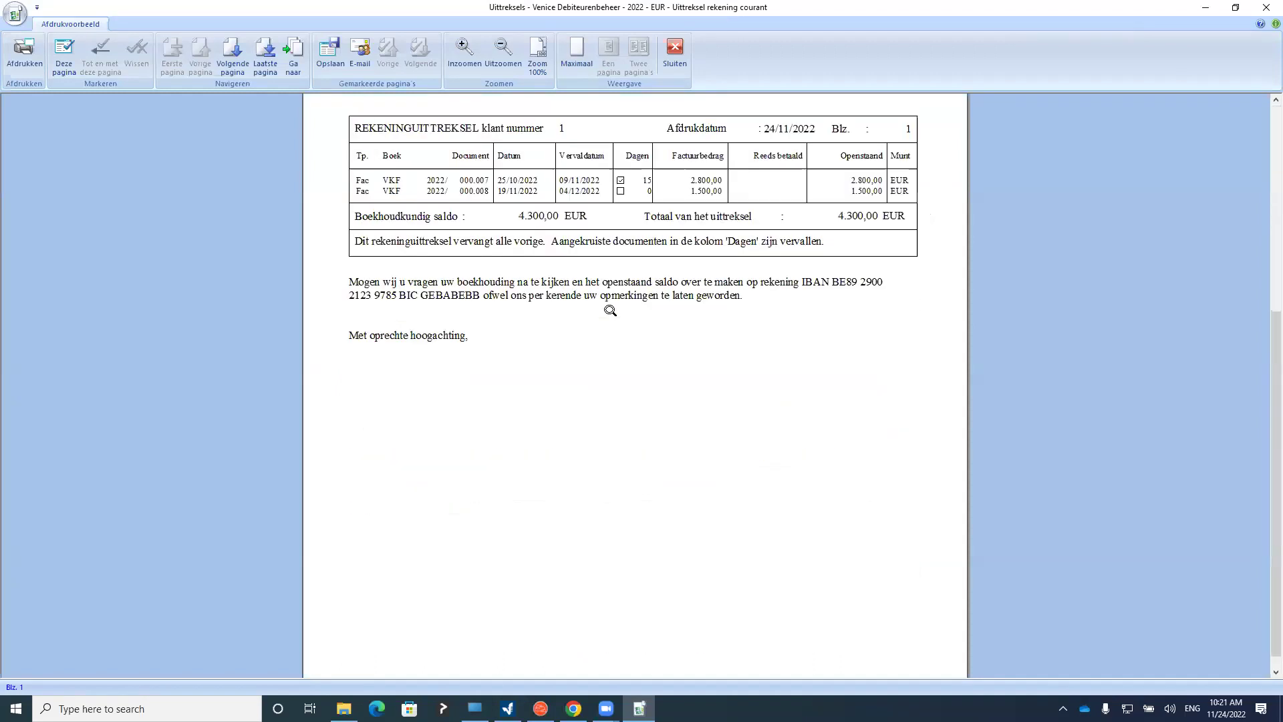
pyautogui.scroll(1, 610, 307)
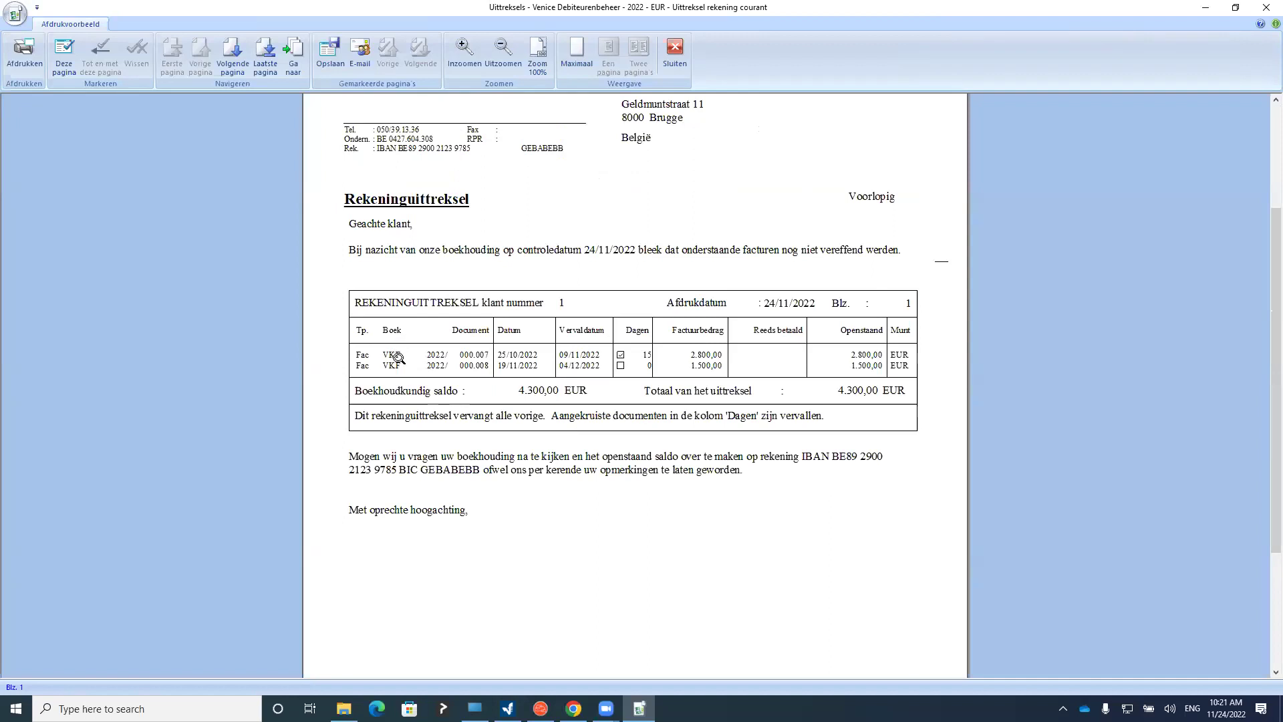
pyautogui.click(621, 353)
pyautogui.scroll(-3, 574, 414)
pyautogui.scroll(6, 574, 415)
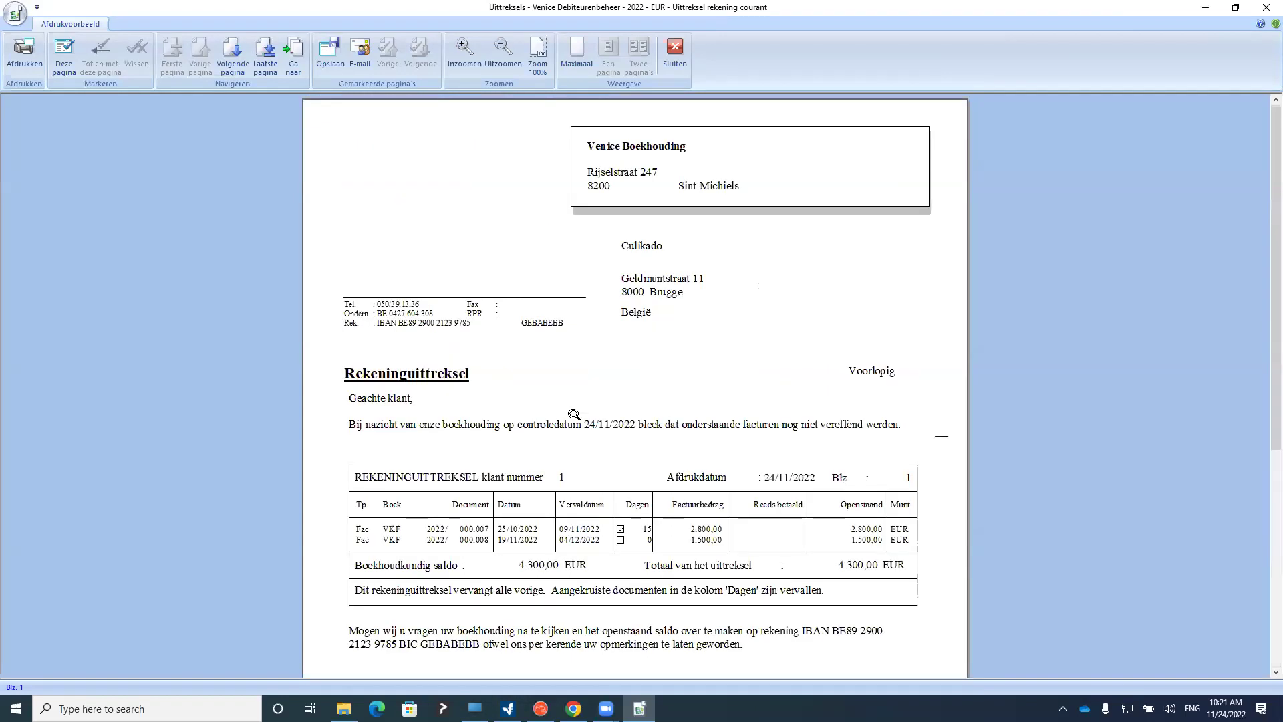
pyautogui.scroll(-3, 574, 414)
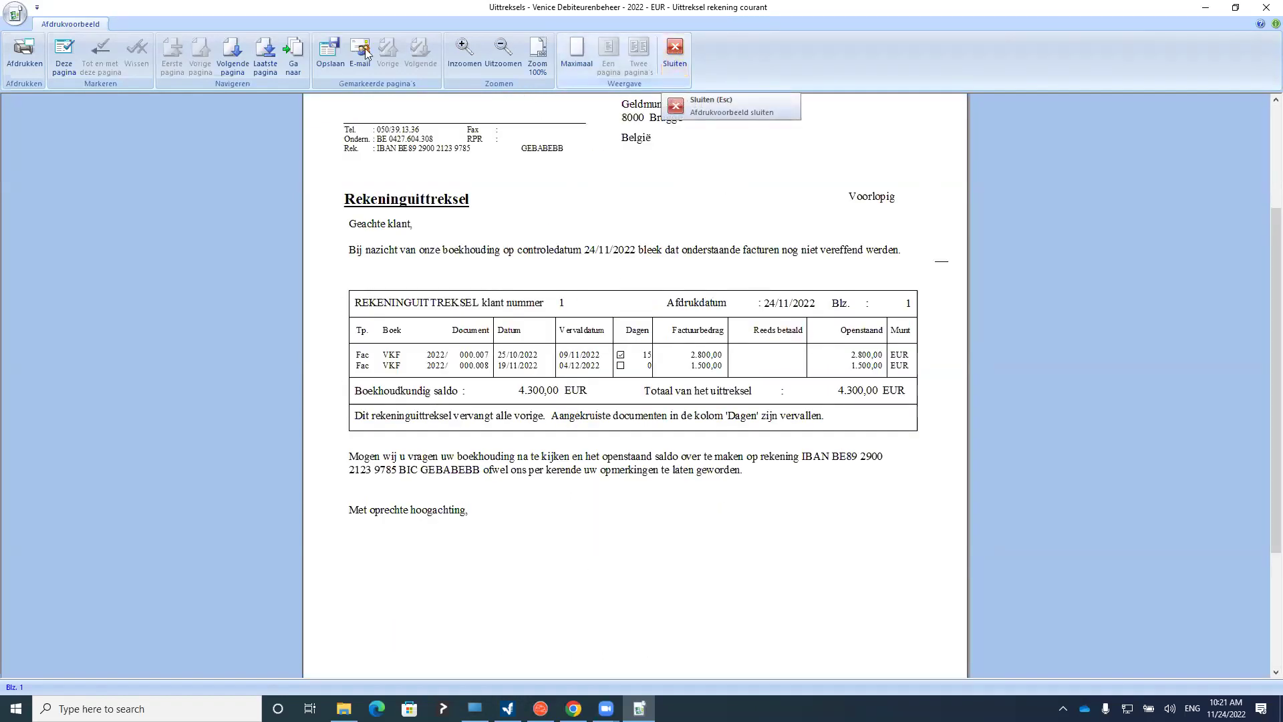
# Page through to the last customer's statement, examine its outstanding invoice, and close the preview
pyautogui.click(232, 55)
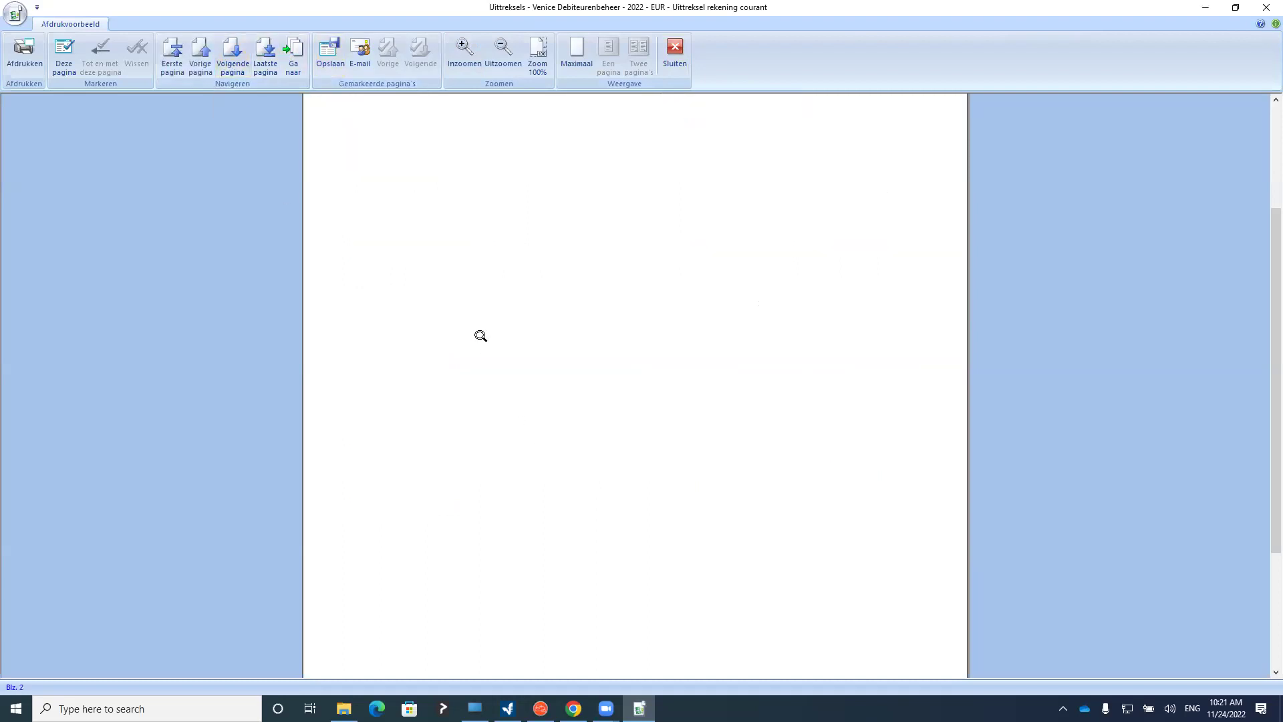
pyautogui.click(237, 55)
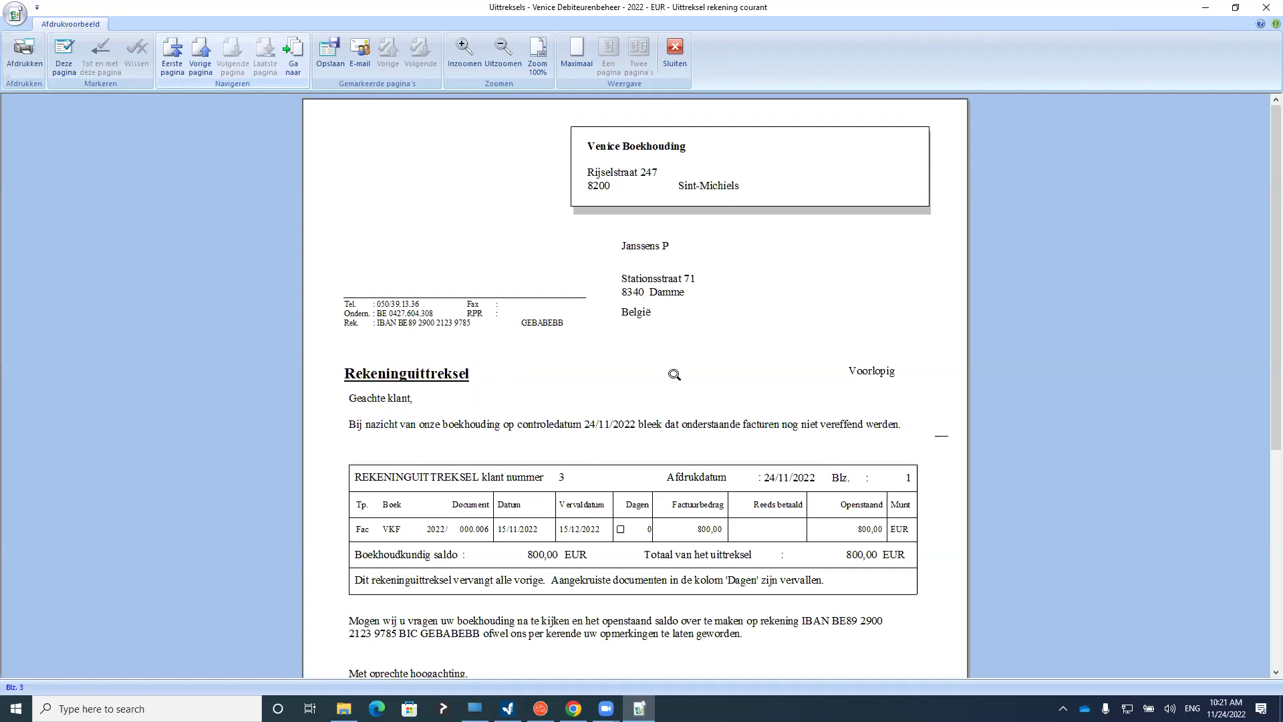
pyautogui.scroll(-3, 676, 372)
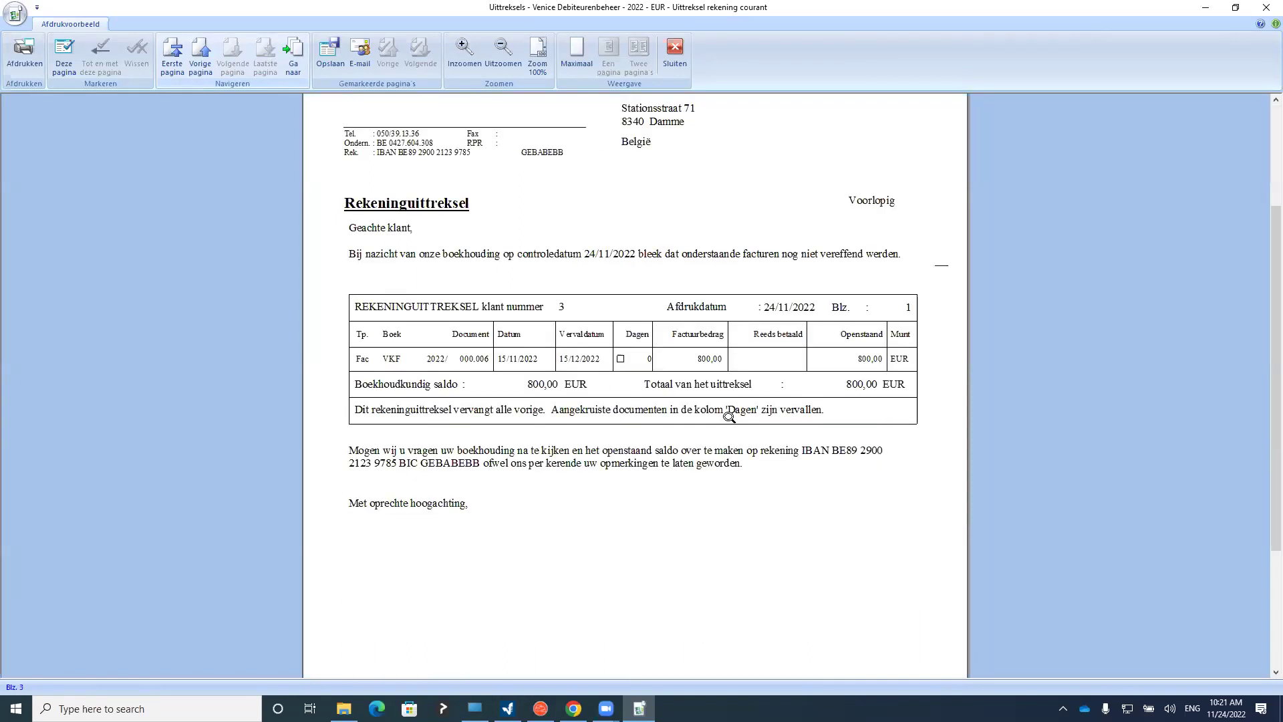
pyautogui.scroll(3, 729, 411)
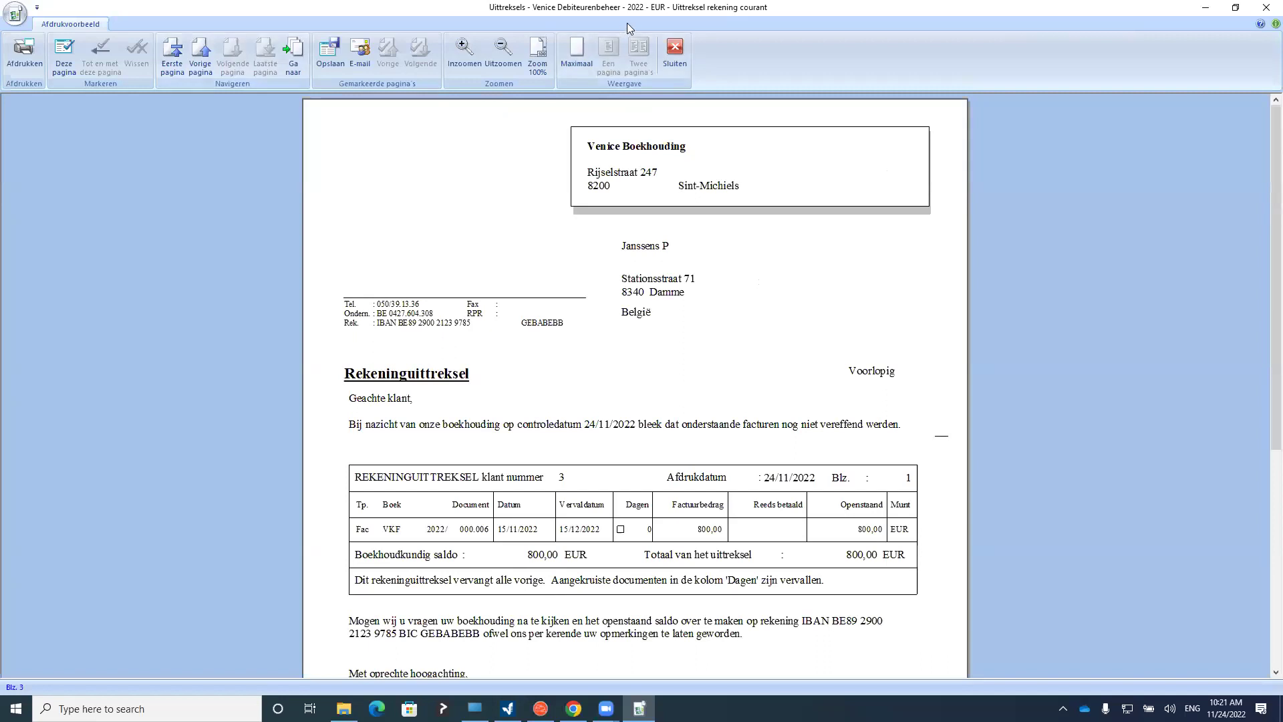
pyautogui.click(674, 50)
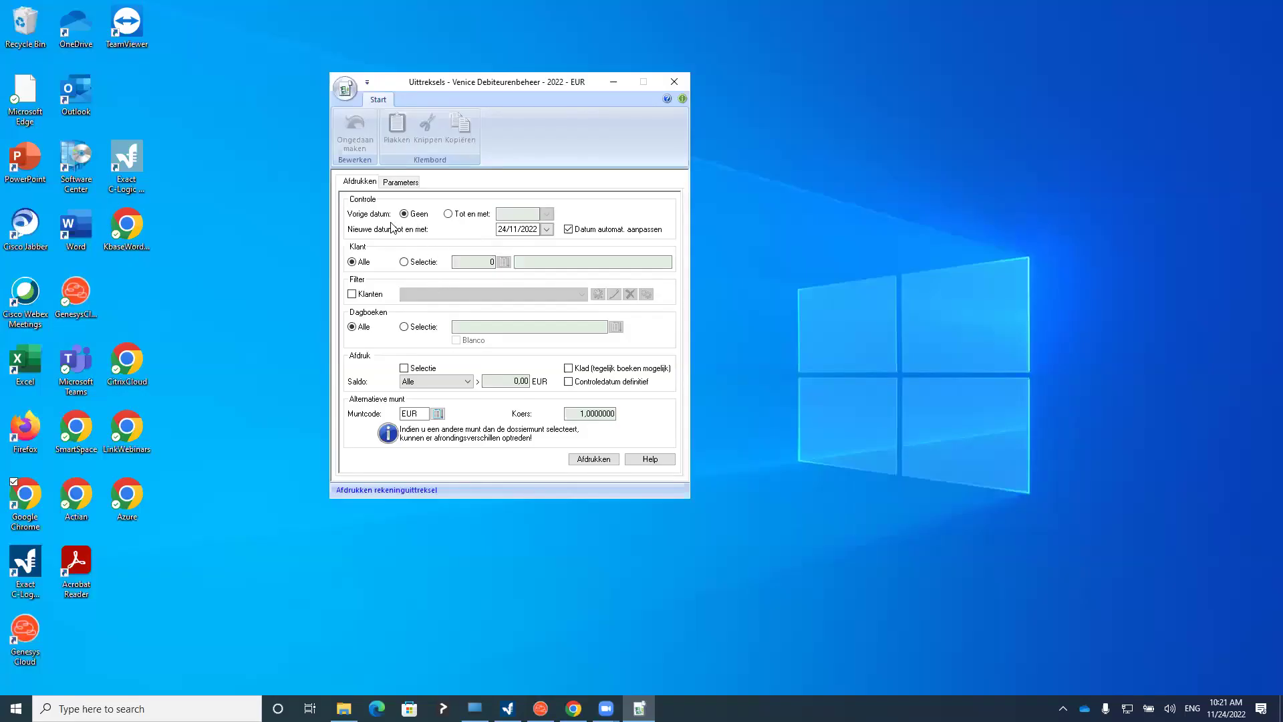
# Set the previous control date of the statements to Tot en met 15/11/2022
pyautogui.click(454, 214)
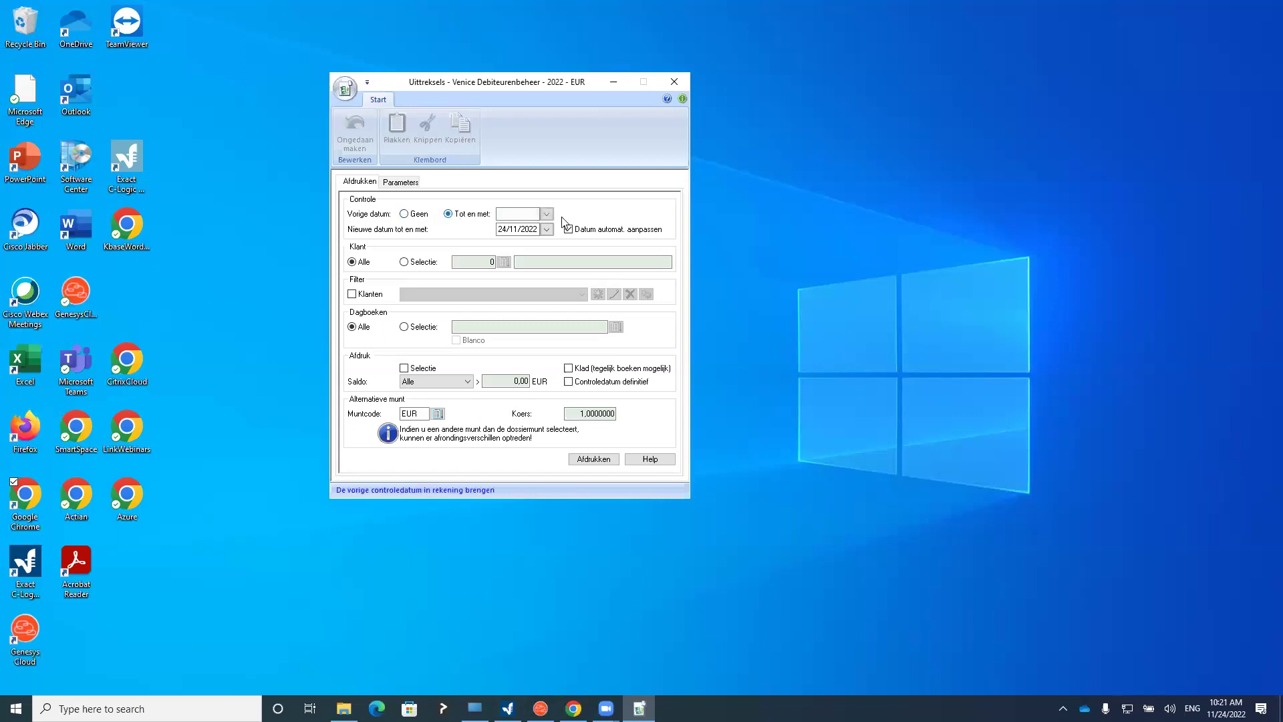
pyautogui.click(516, 214)
pyautogui.write('1511')
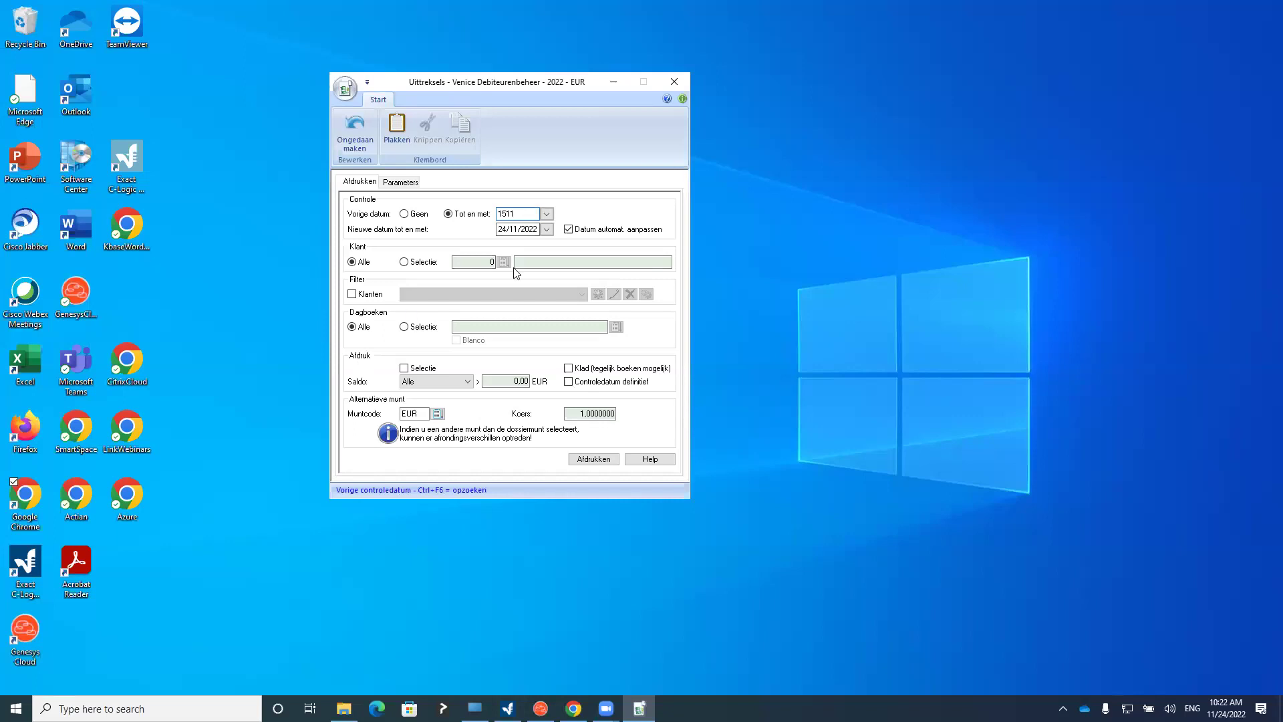
pyautogui.click(568, 266)
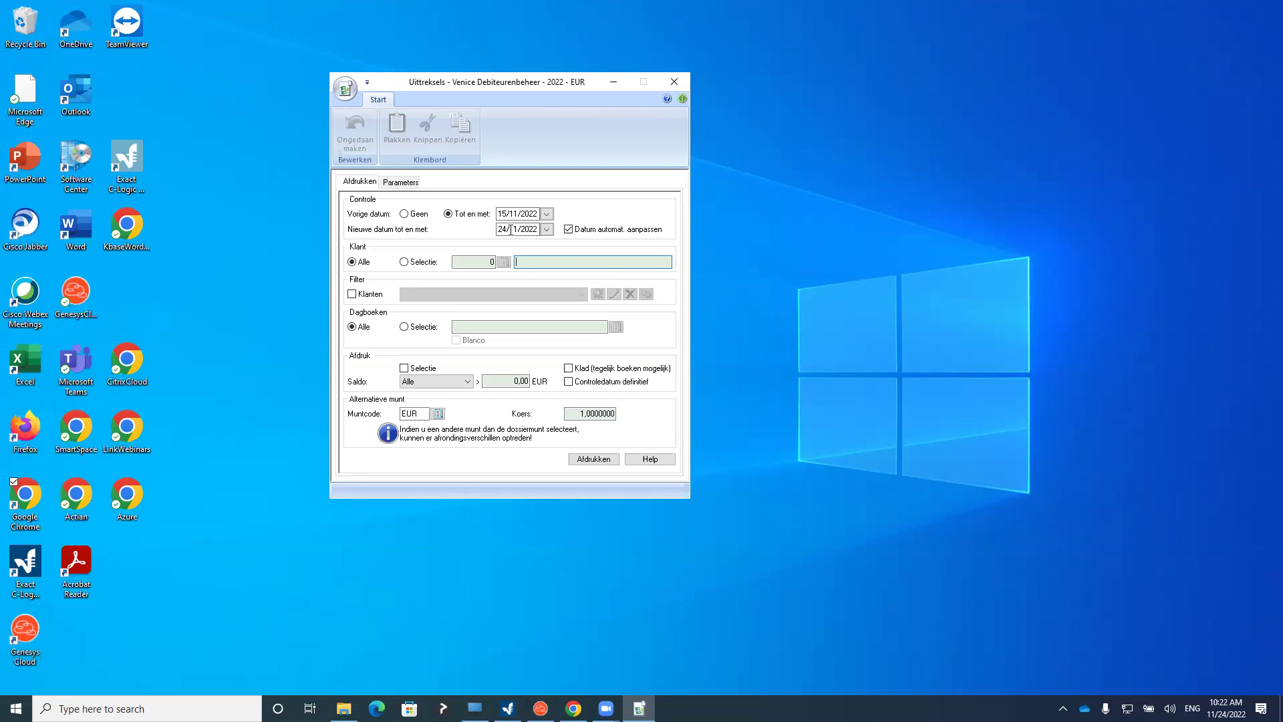
pyautogui.click(505, 230)
pyautogui.click(514, 215)
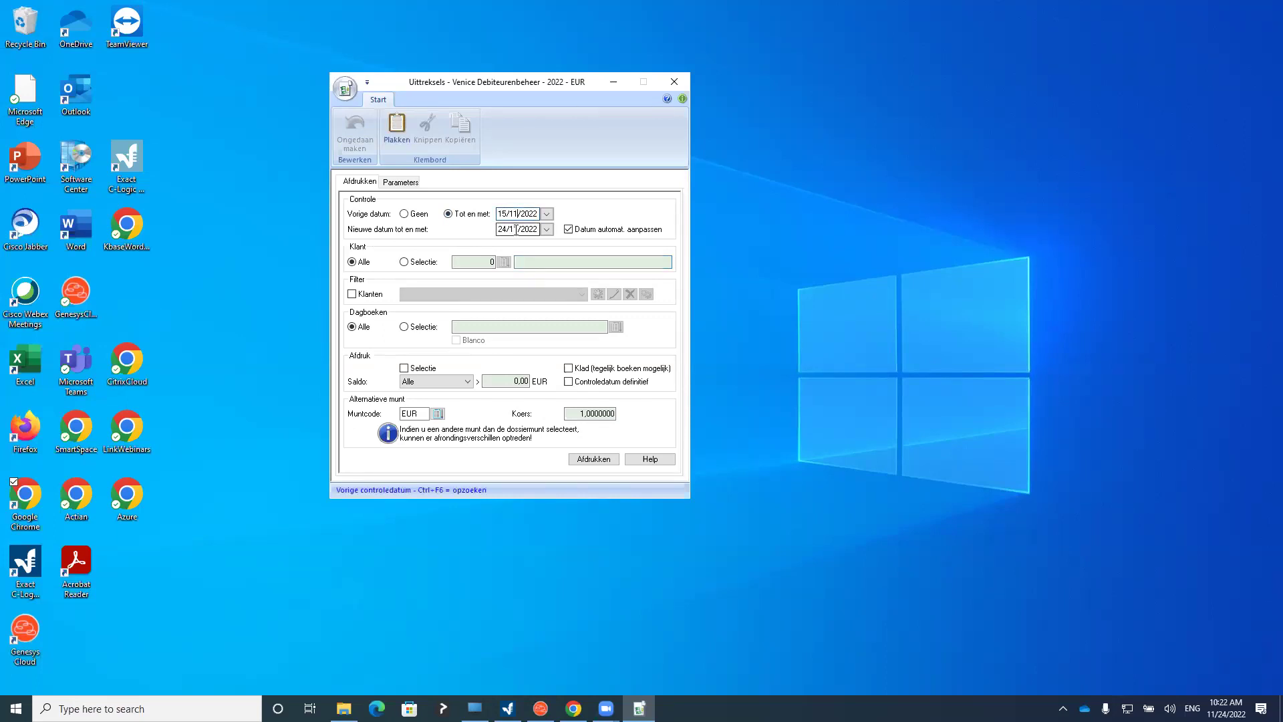
pyautogui.click(515, 229)
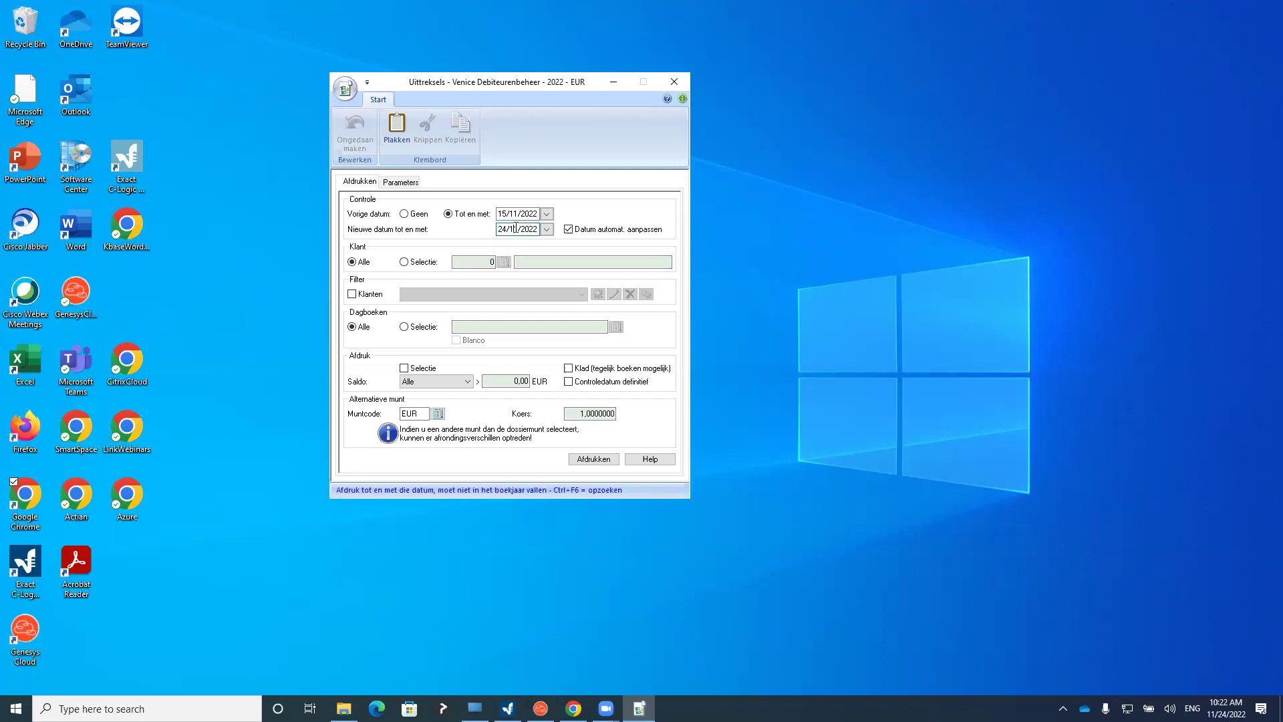
# Clear the previous control date while keeping the Tot en met option selected
pyautogui.click(419, 216)
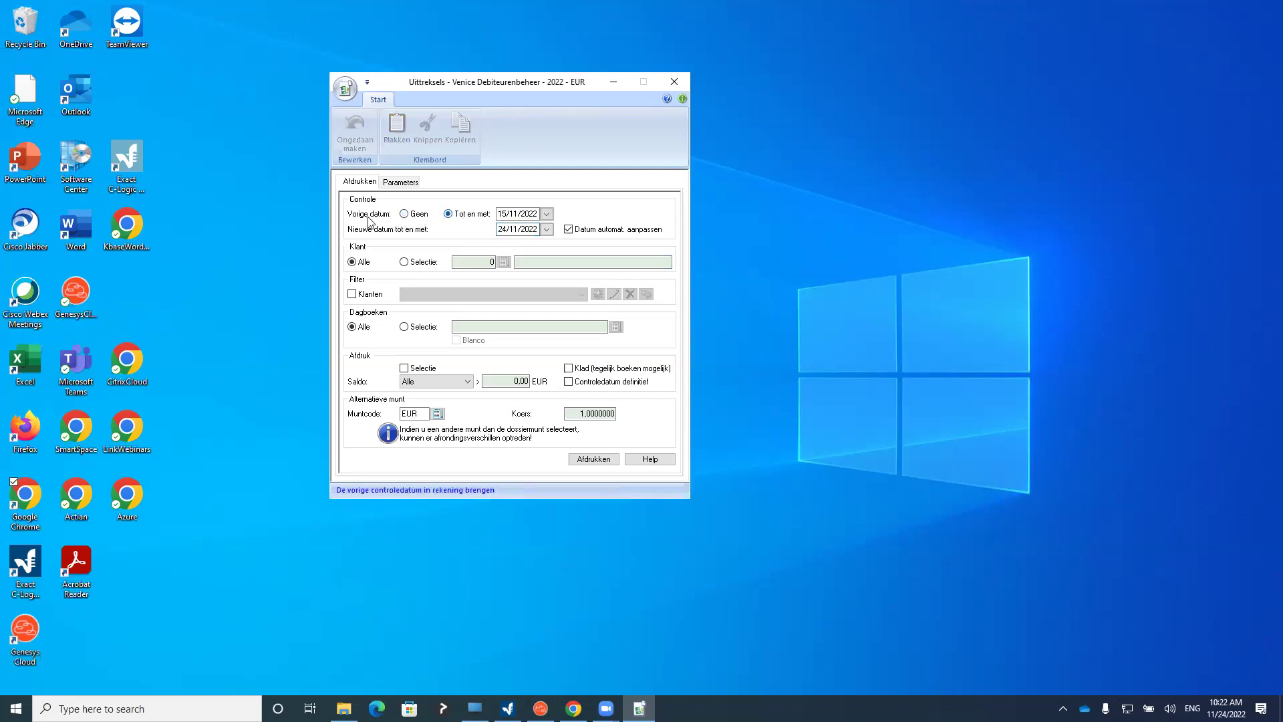
pyautogui.click(462, 216)
pyautogui.click(518, 213)
pyautogui.press('Delete')
pyautogui.click(525, 229)
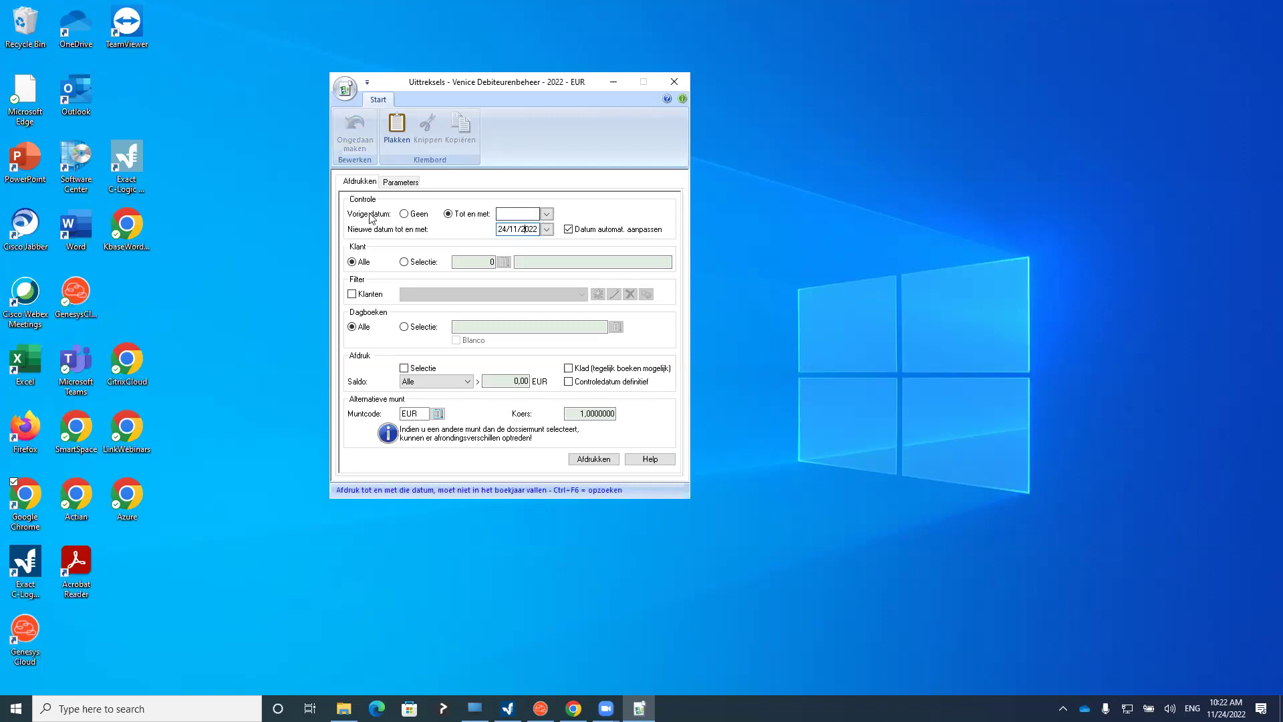
pyautogui.click(521, 212)
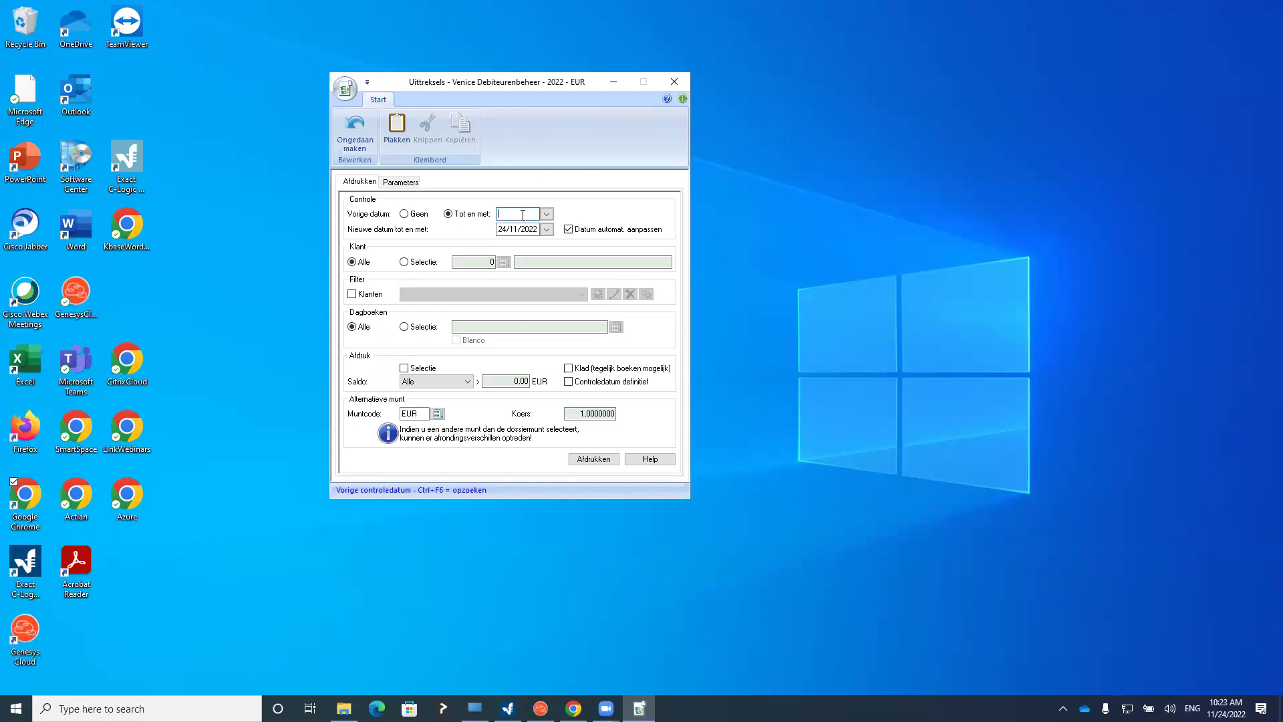
# Preview the statements on screen with the blank previous control date, examine the first one, and close the Uittreksels report
pyautogui.click(594, 459)
pyautogui.click(555, 455)
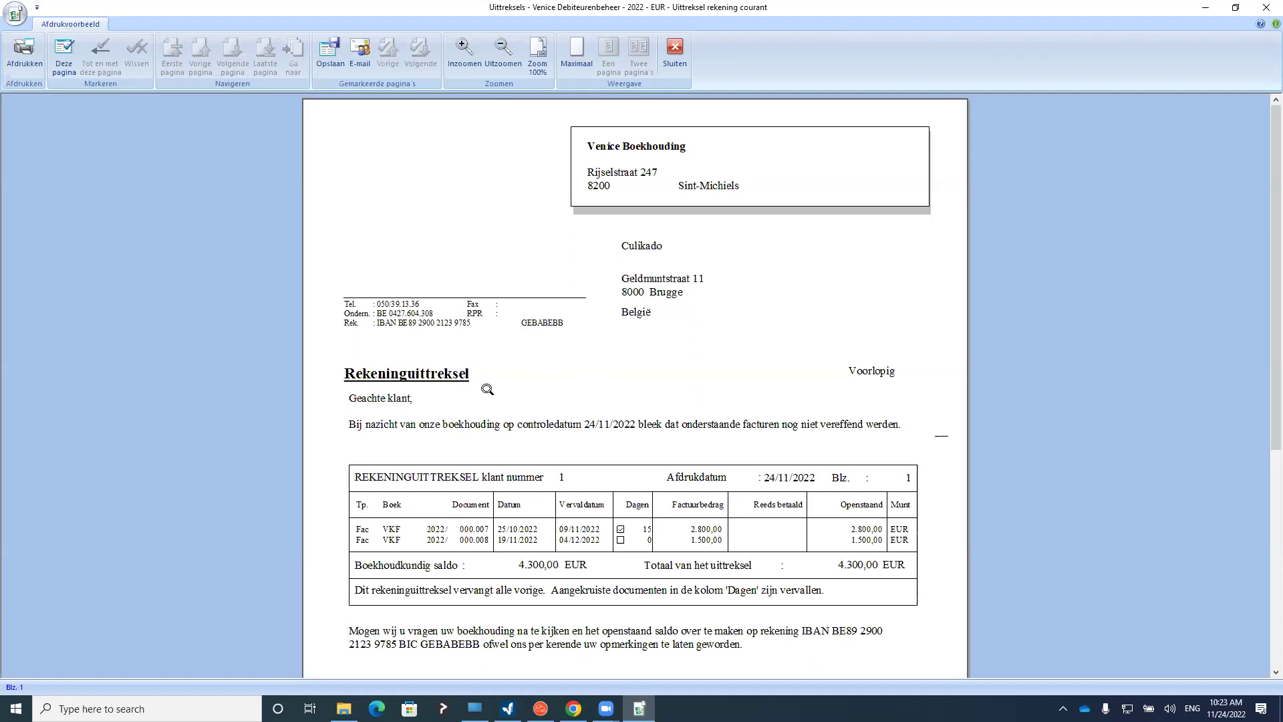
pyautogui.scroll(-3, 481, 424)
pyautogui.scroll(3, 415, 199)
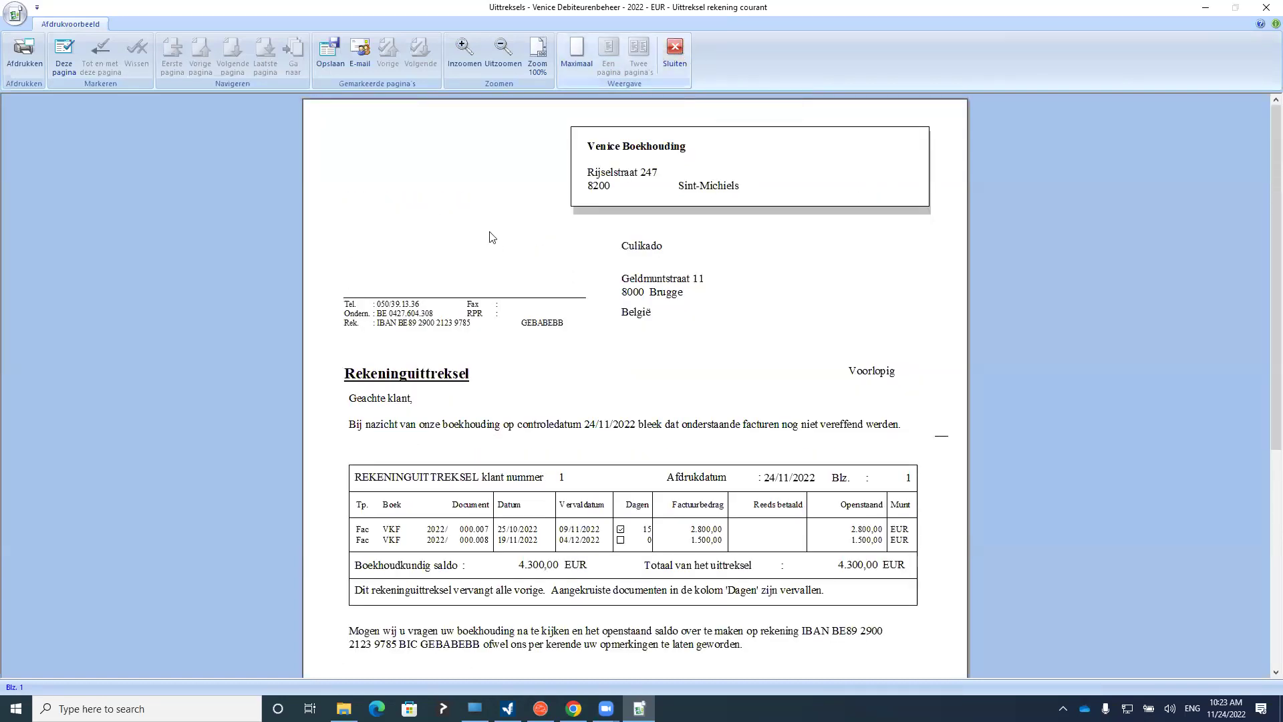
pyautogui.press('Escape')
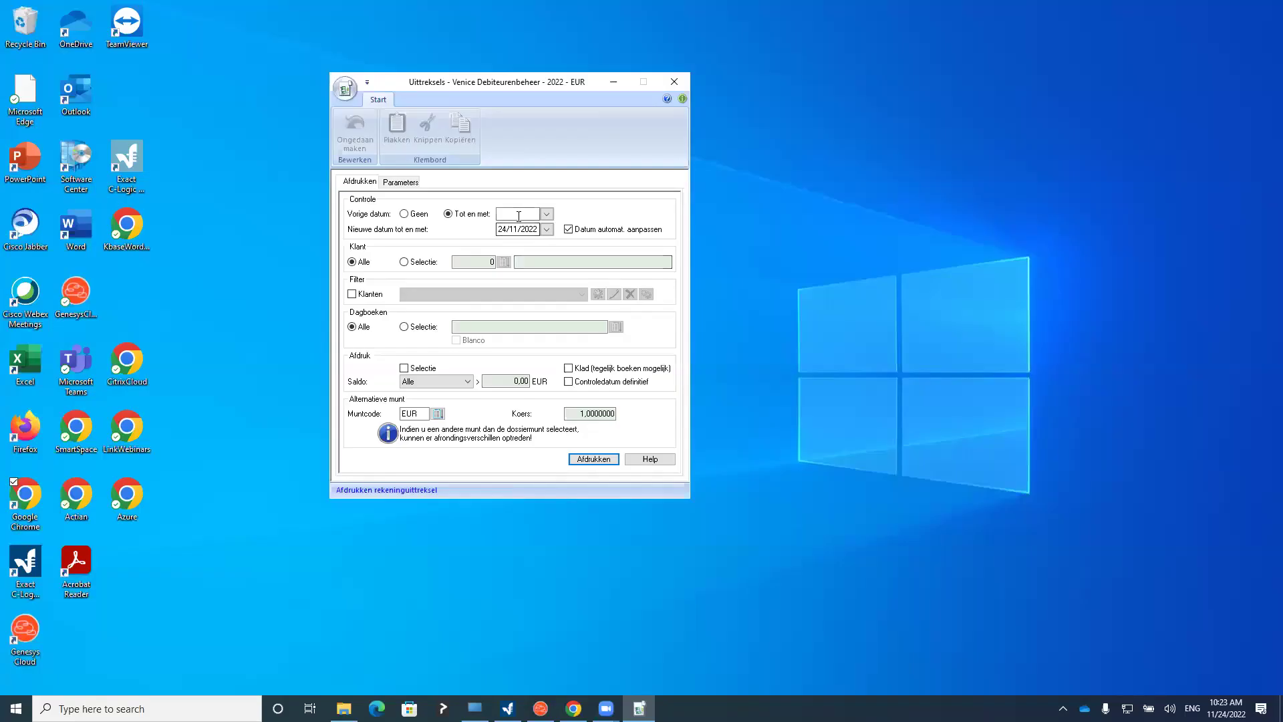
pyautogui.click(673, 82)
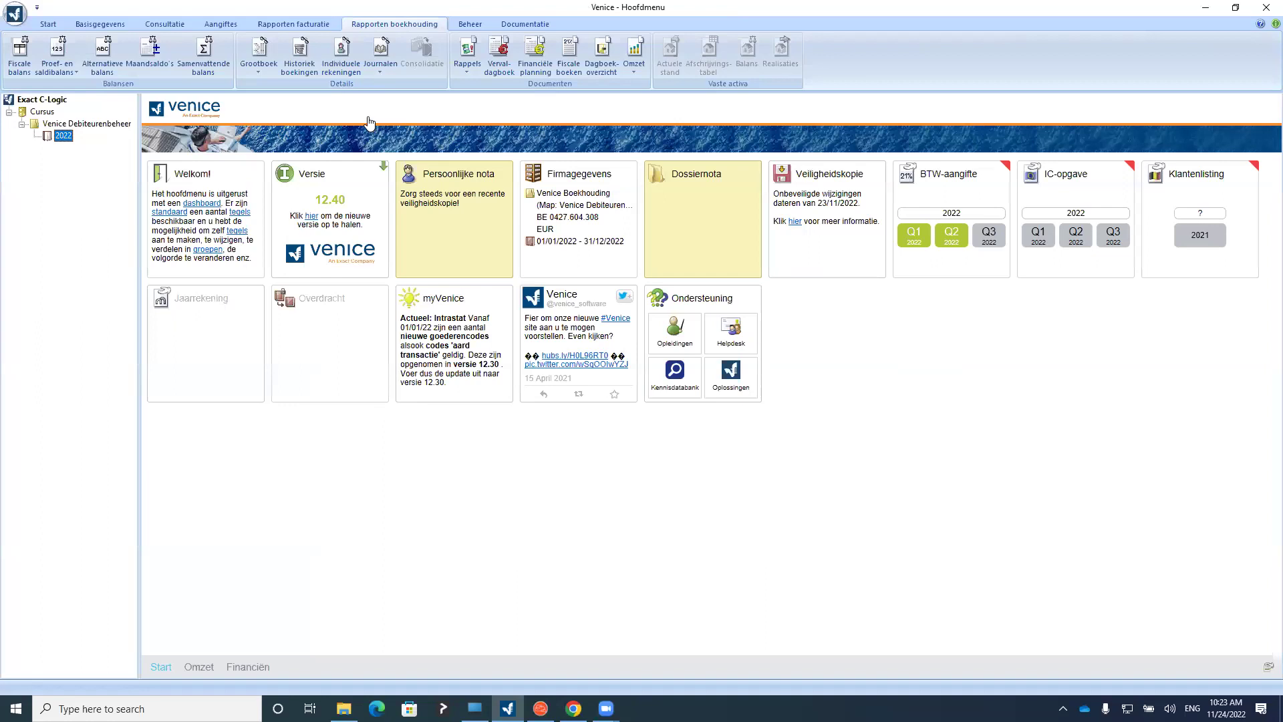
# Open the Rappels report for customers and set its parameters Herhalen vanaf graad to 3 and Marge voor rappels to 7
pyautogui.click(467, 67)
pyautogui.click(486, 94)
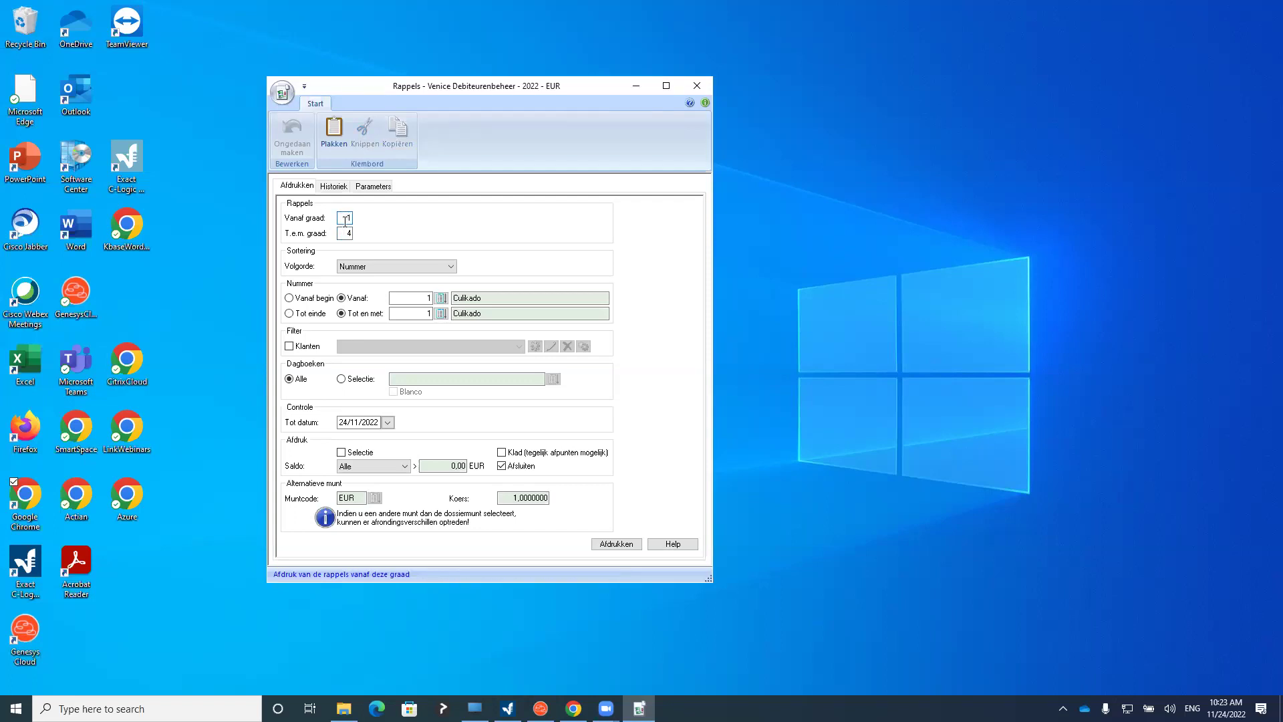
pyautogui.click(373, 188)
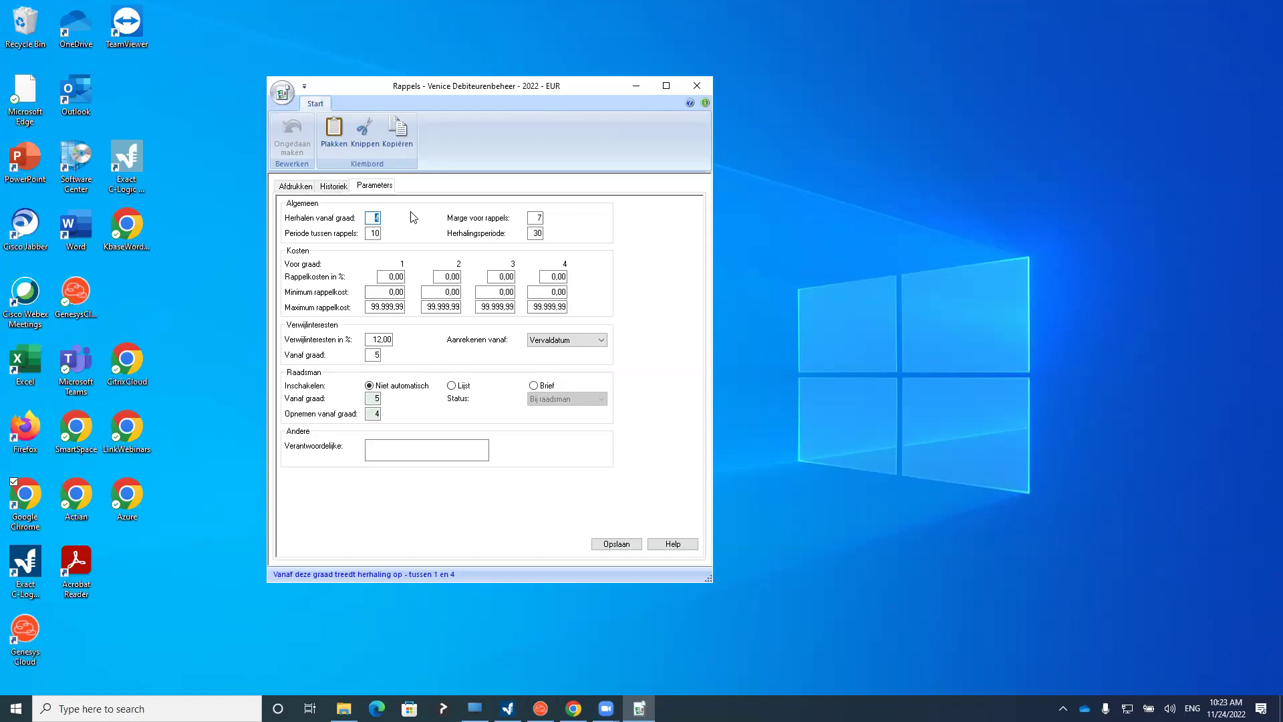
pyautogui.write('3')
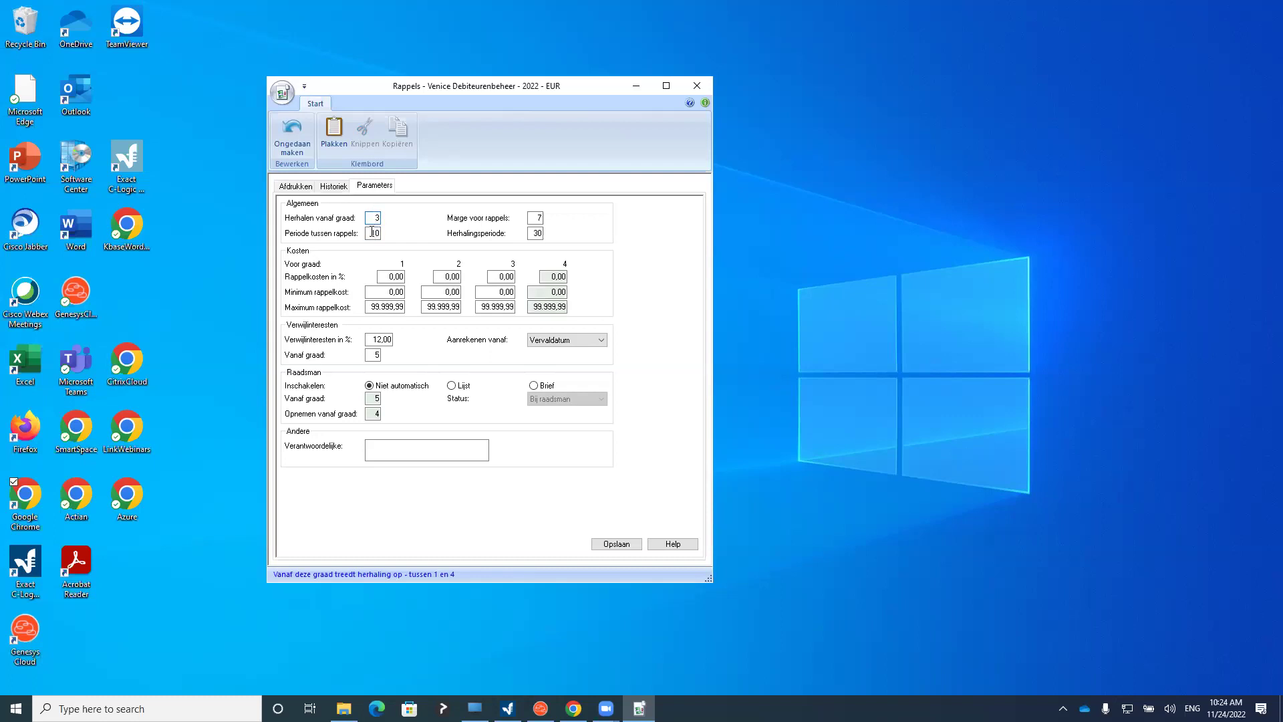
pyautogui.click(539, 216)
pyautogui.write('7')
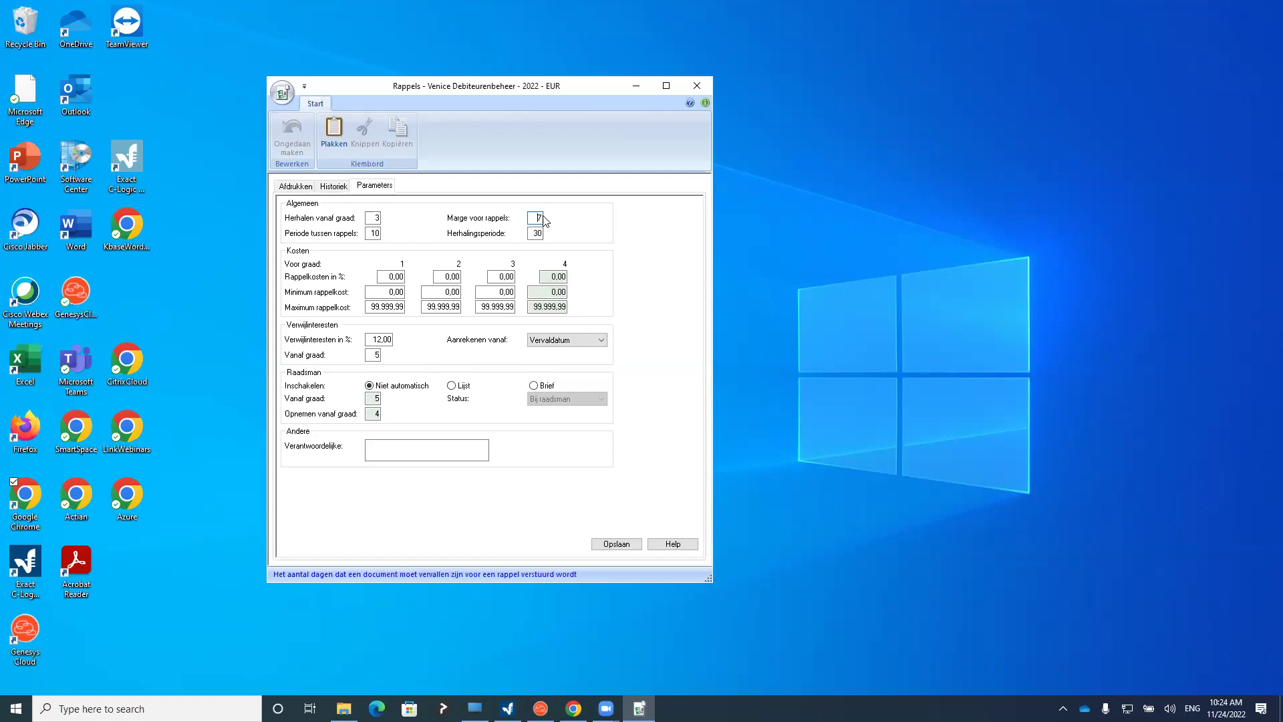
pyautogui.doubleClick(537, 218)
# Examine the Periode tussen rappels and Herhalingsperiode parameters of the reminders
pyautogui.click(369, 233)
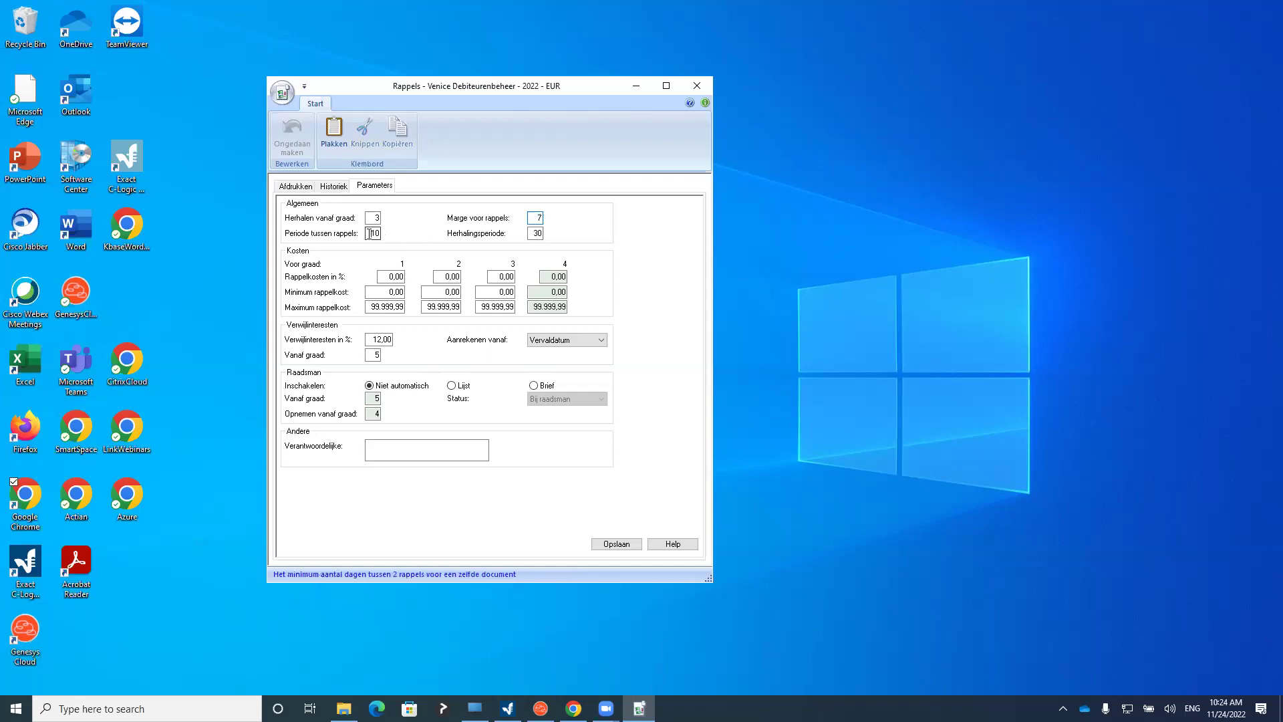
pyautogui.doubleClick(371, 233)
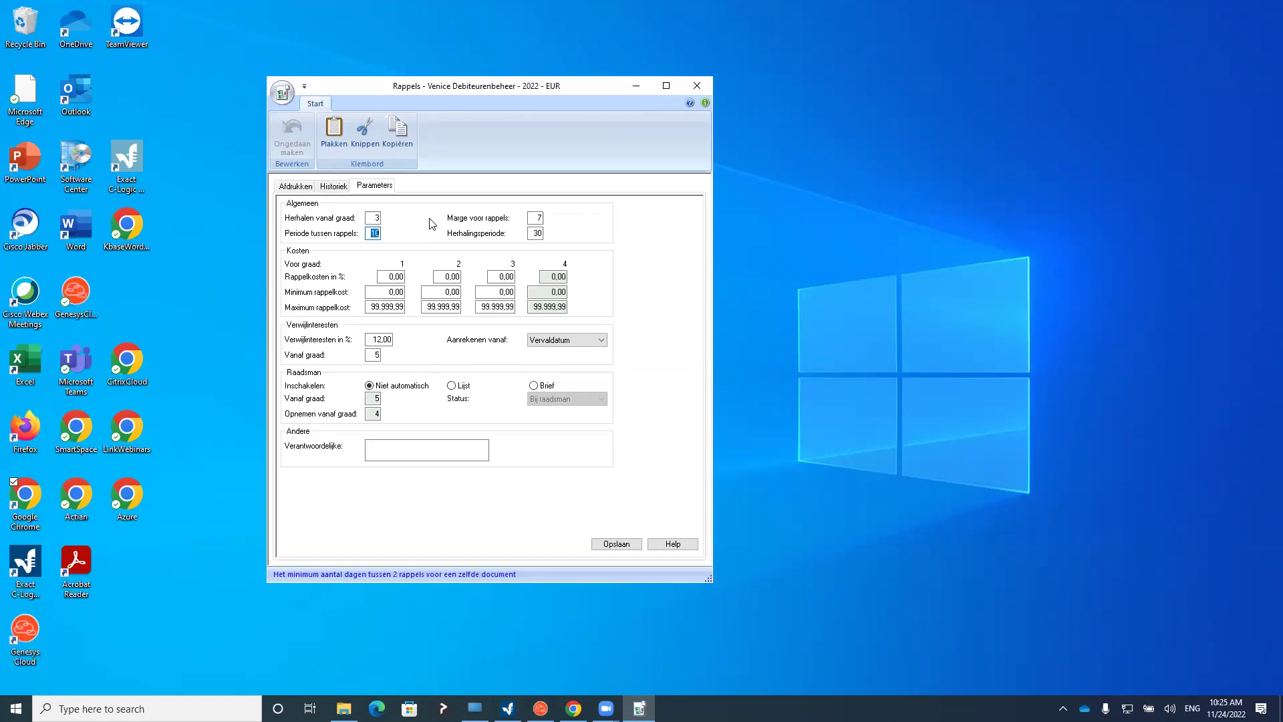
pyautogui.doubleClick(375, 233)
pyautogui.click(531, 233)
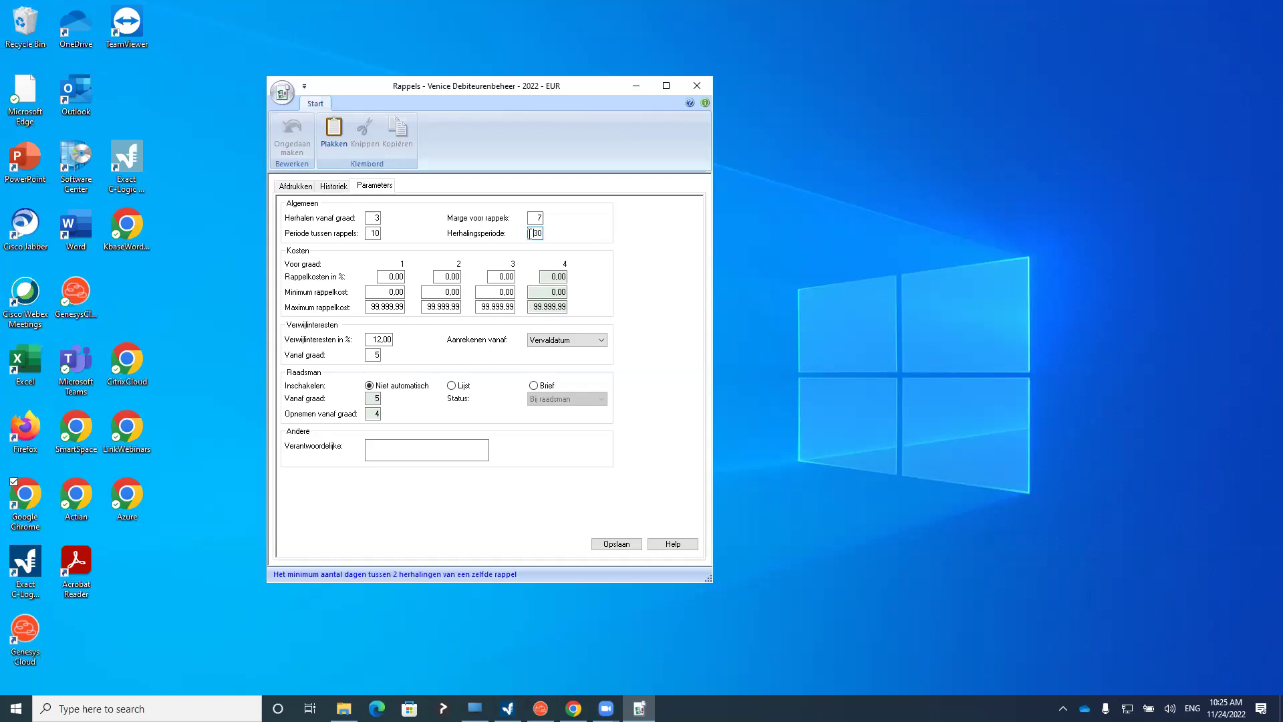
pyautogui.moveTo(531, 234); pyautogui.dragTo(560, 236)
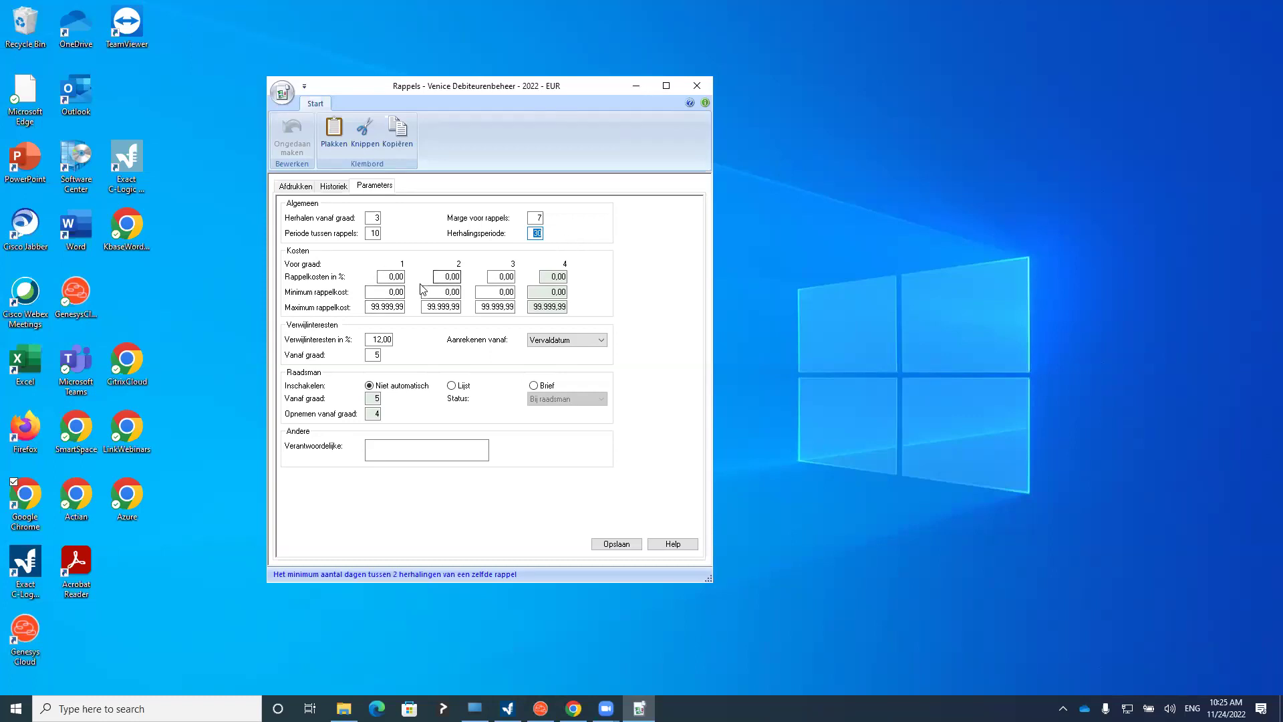
# Examine the Rappelkosten and Minimum rappelkost parameters per grade, and set the Raadsman option Inschakelen to Lijst
pyautogui.click(400, 277)
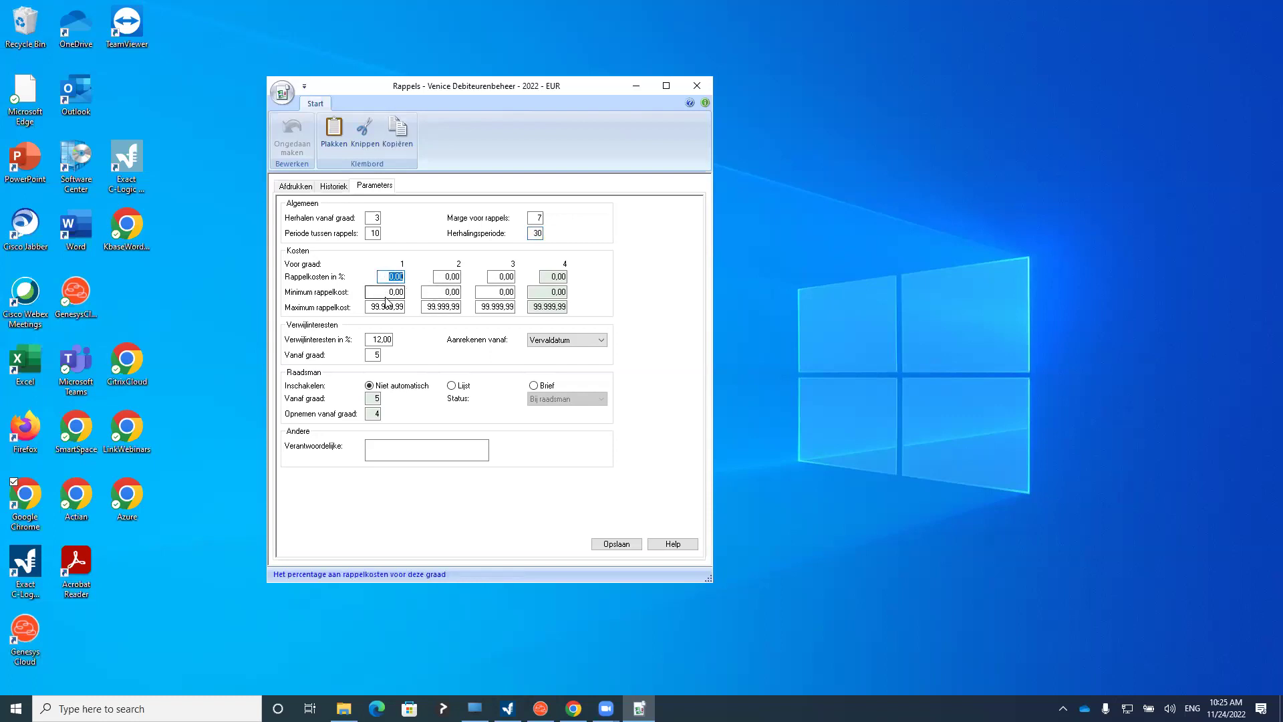
pyautogui.click(391, 291)
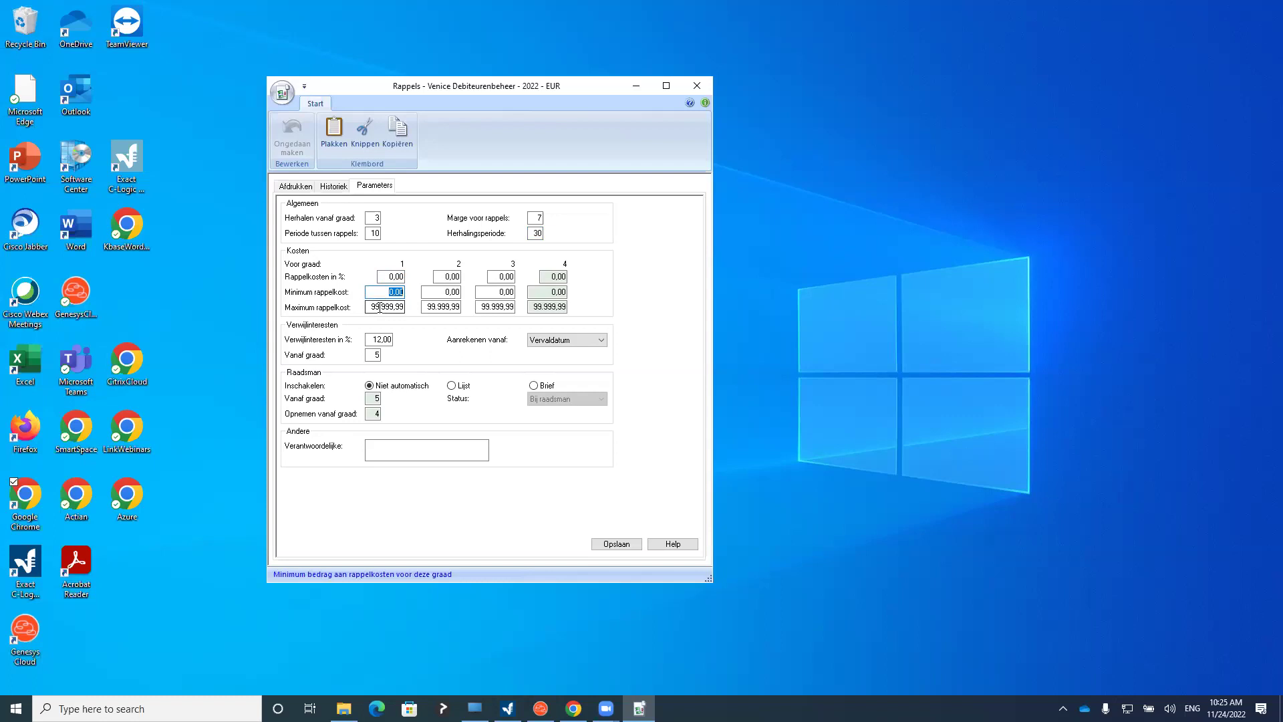
pyautogui.click(429, 294)
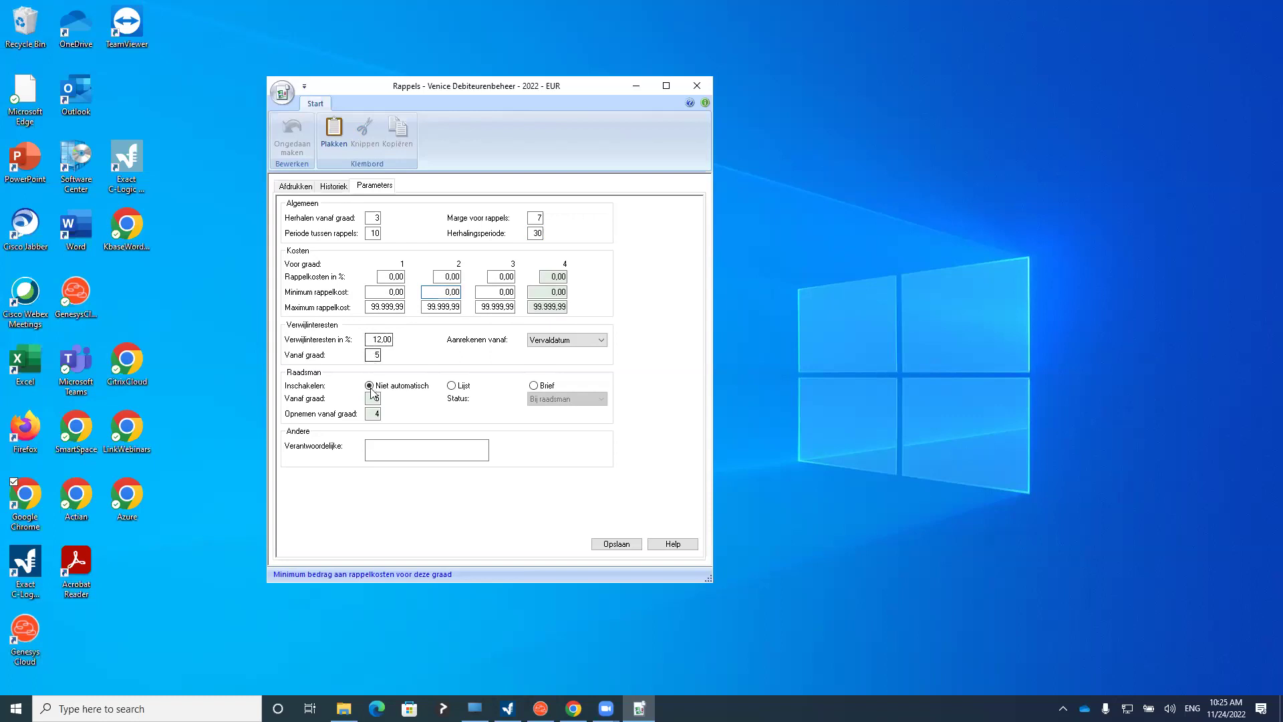
pyautogui.click(458, 387)
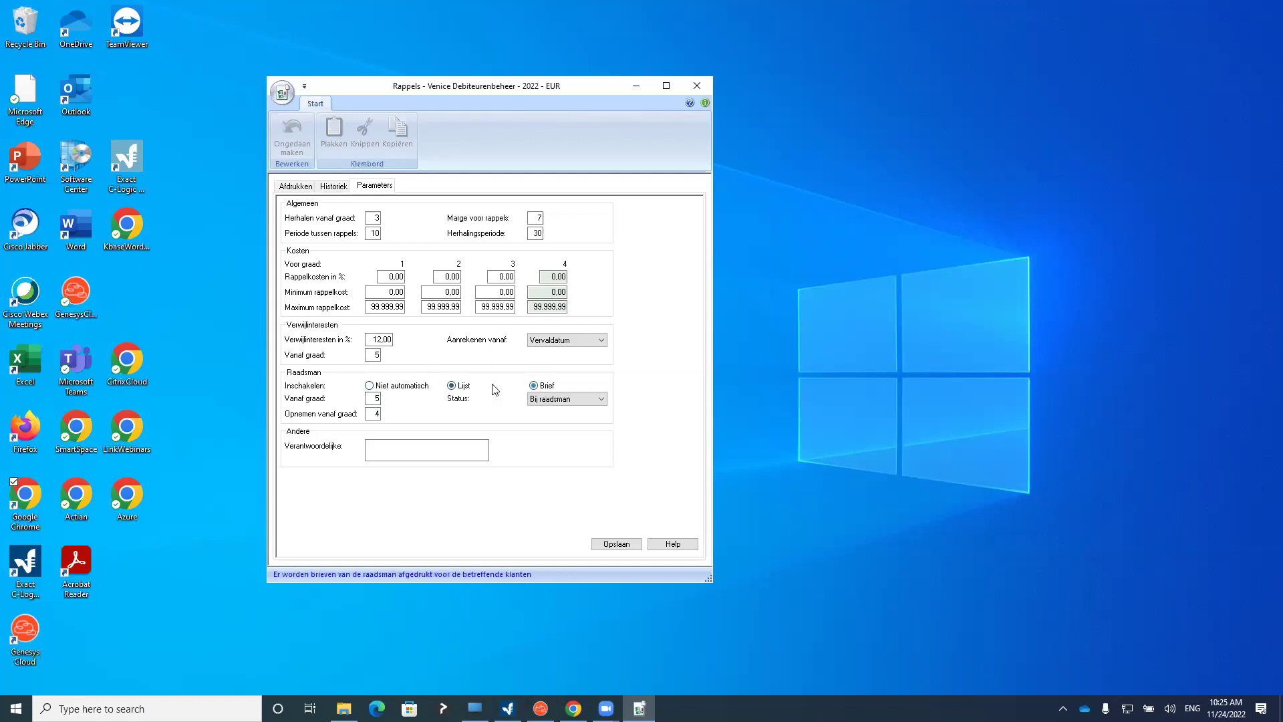
pyautogui.click(376, 400)
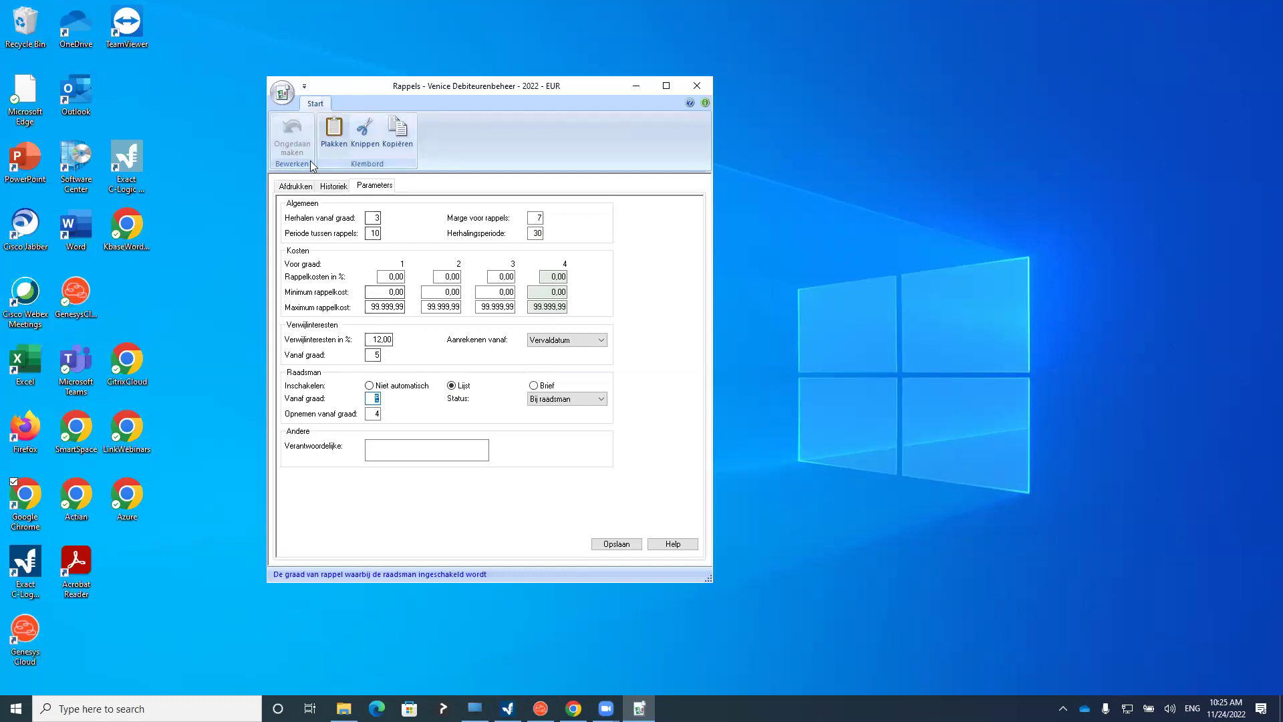
# Set the reminder print range to all customers, Vanaf begin through Tot einde, keeping the Afsluiten option selected
pyautogui.click(294, 185)
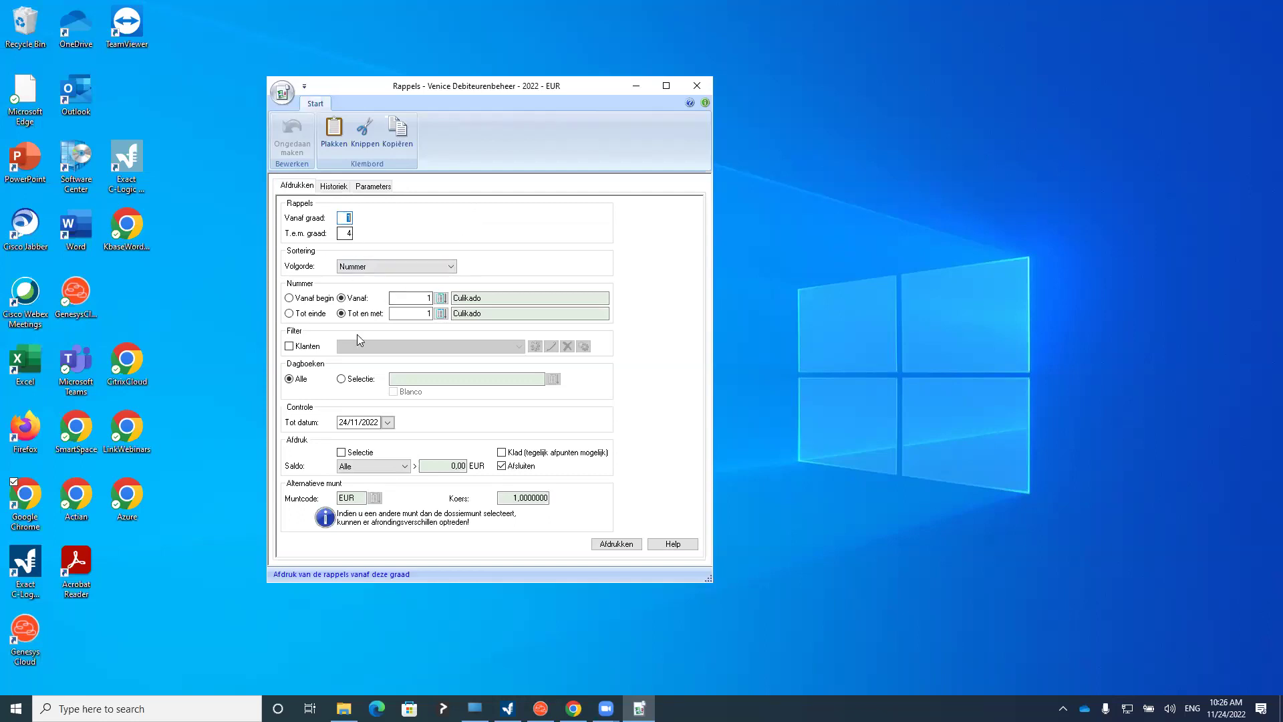
pyautogui.click(376, 422)
pyautogui.doubleClick(378, 423)
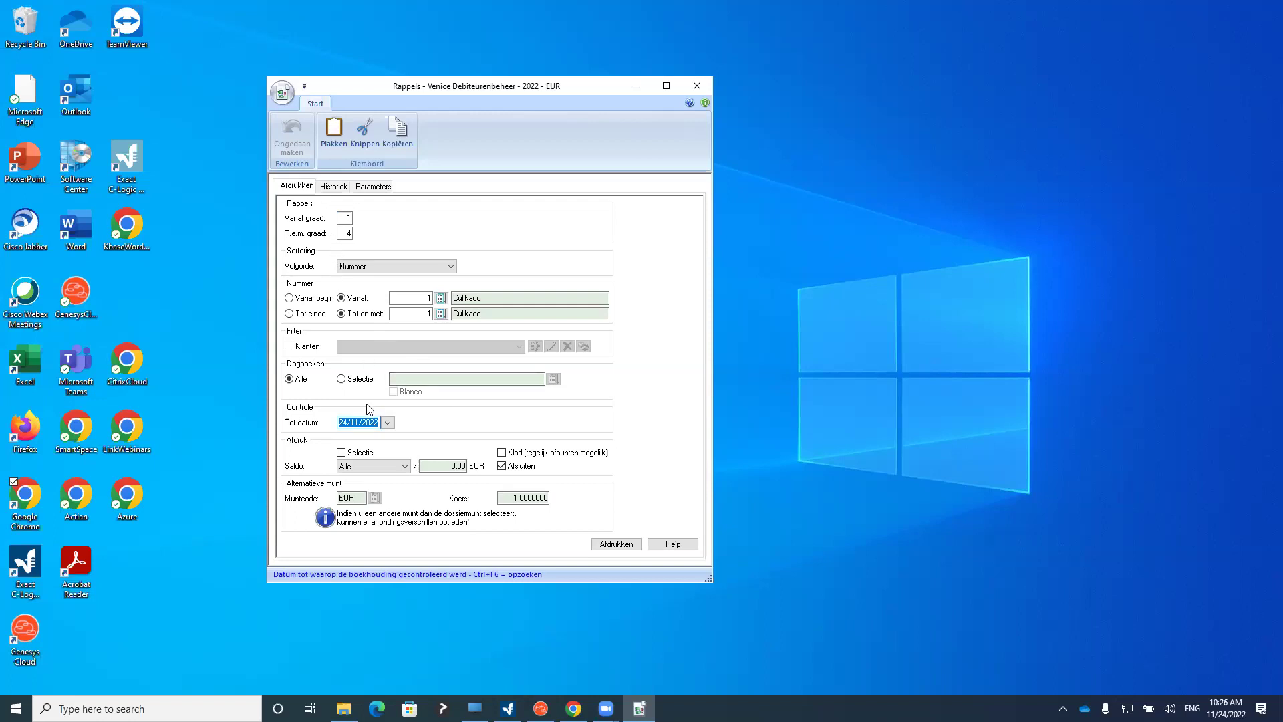
pyautogui.click(352, 267)
pyautogui.click(348, 277)
pyautogui.click(305, 298)
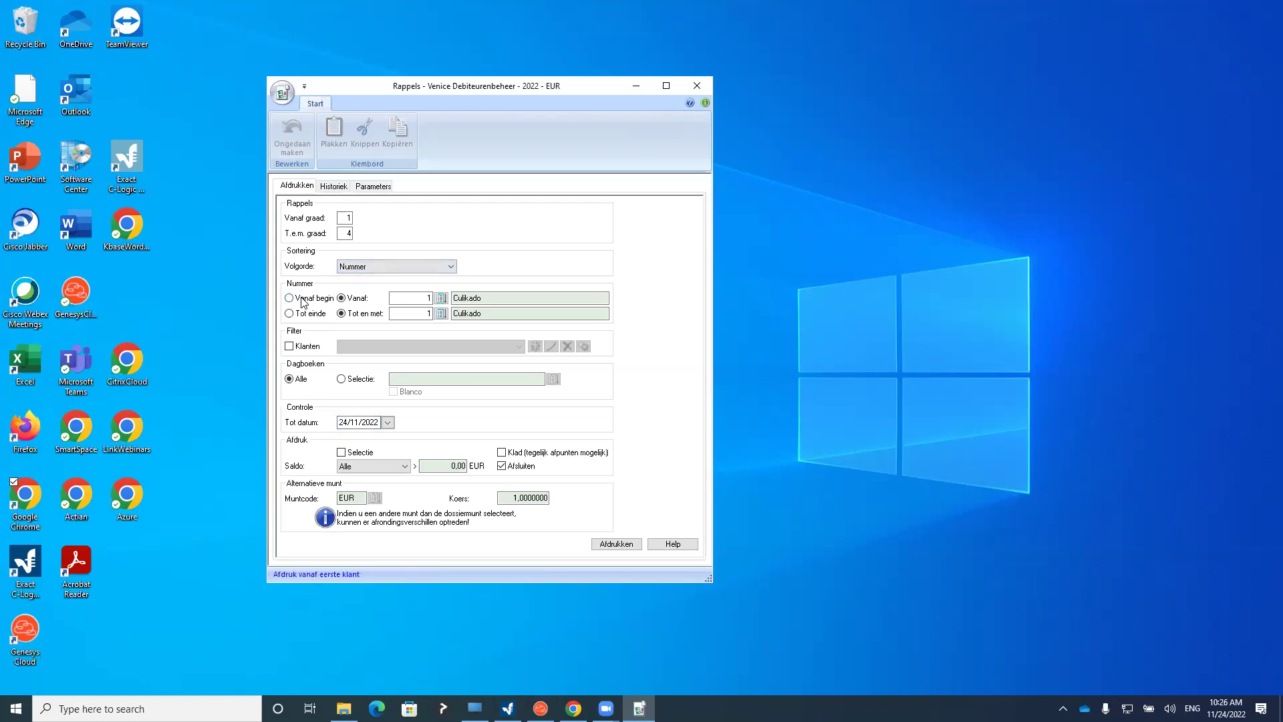
pyautogui.click(305, 314)
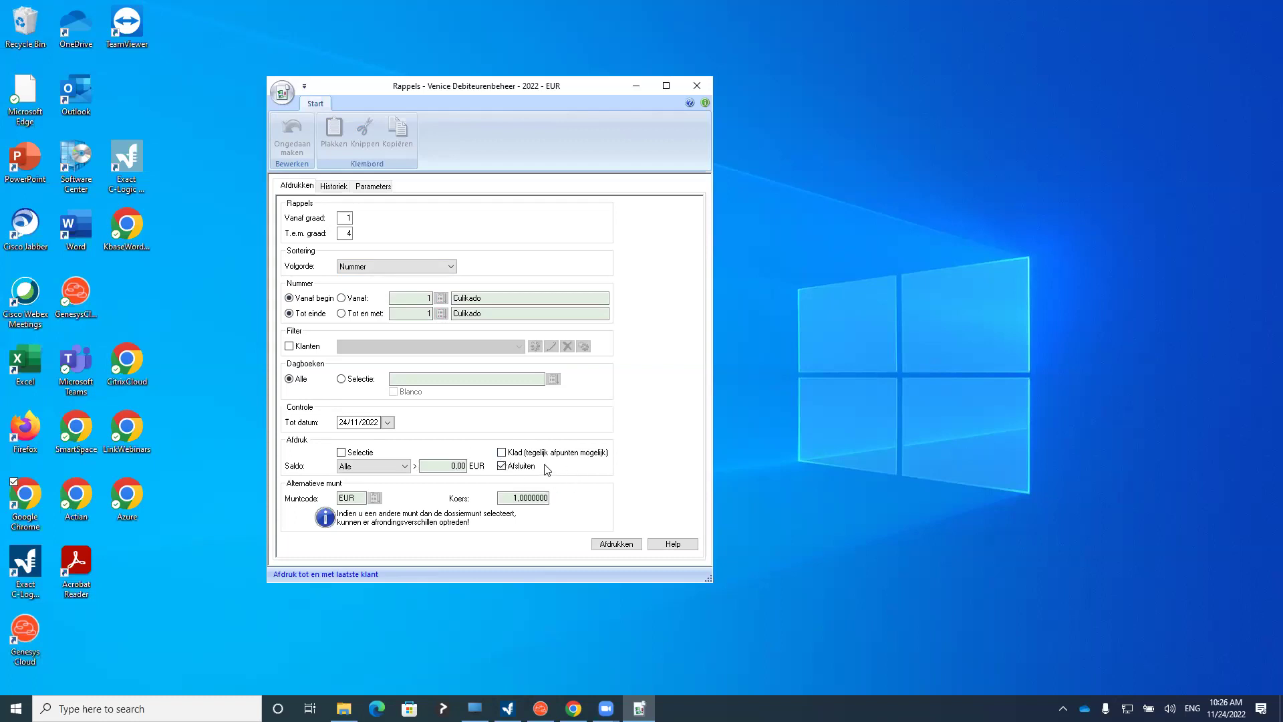
pyautogui.click(511, 471)
pyautogui.click(502, 466)
pyautogui.click(502, 466)
# Delete the Rappels 1 session of 22/11/2022 from the reminder history
pyautogui.click(333, 186)
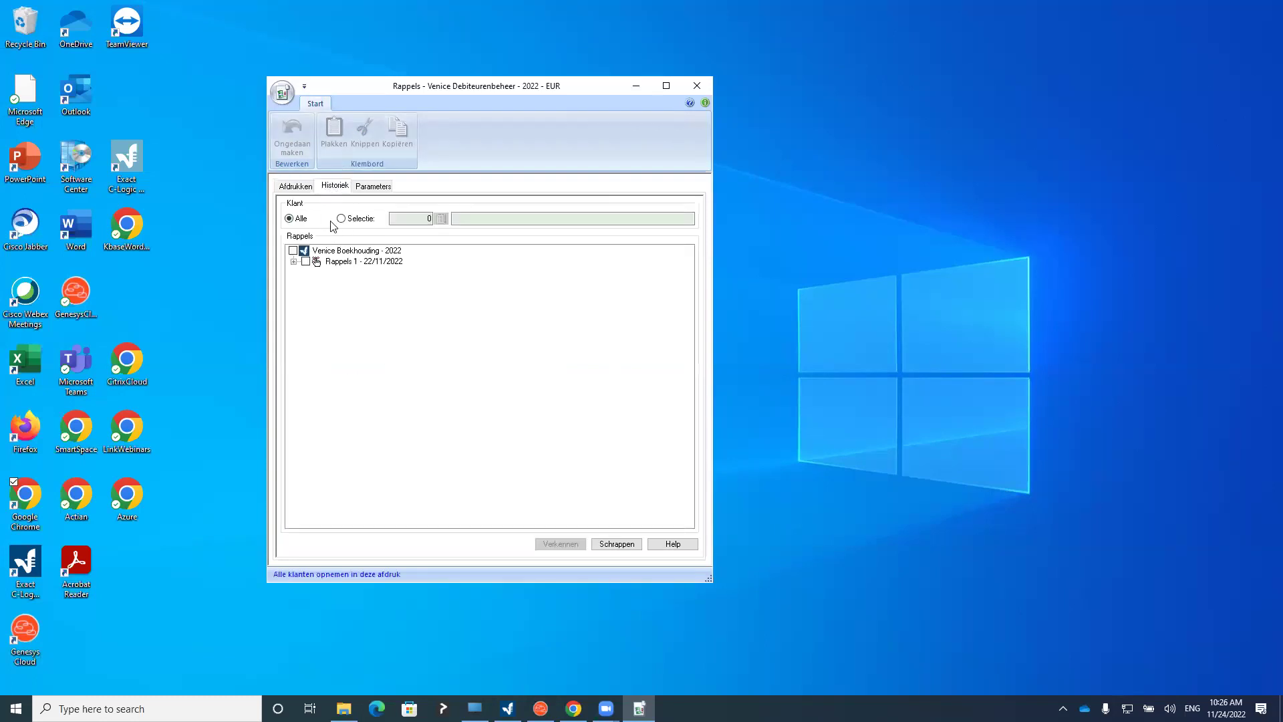
pyautogui.click(306, 262)
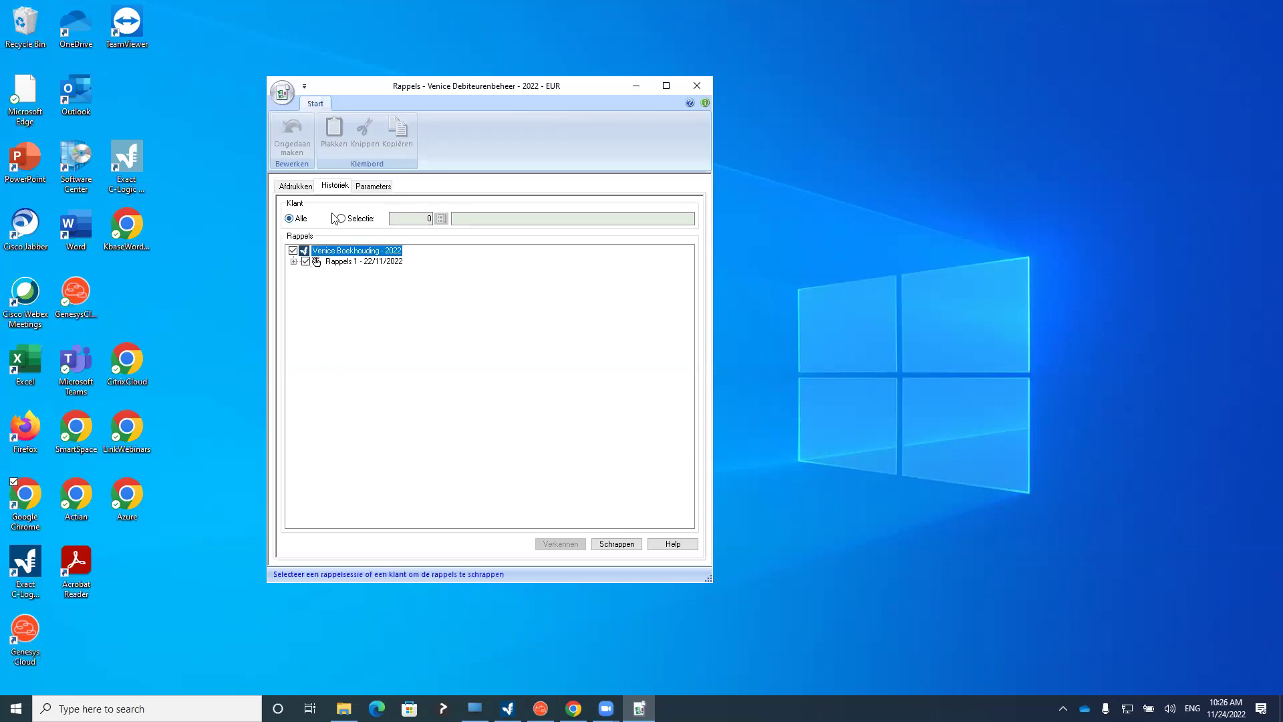
pyautogui.click(618, 544)
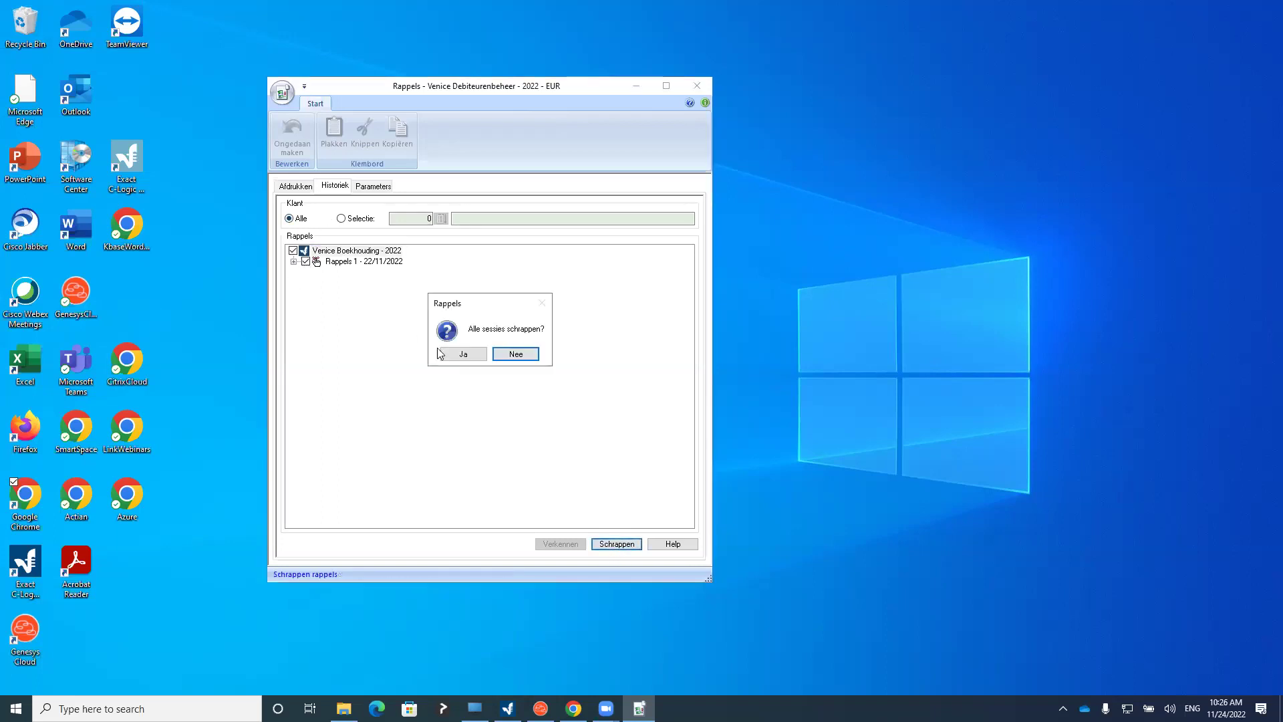
pyautogui.click(464, 355)
pyautogui.click(464, 354)
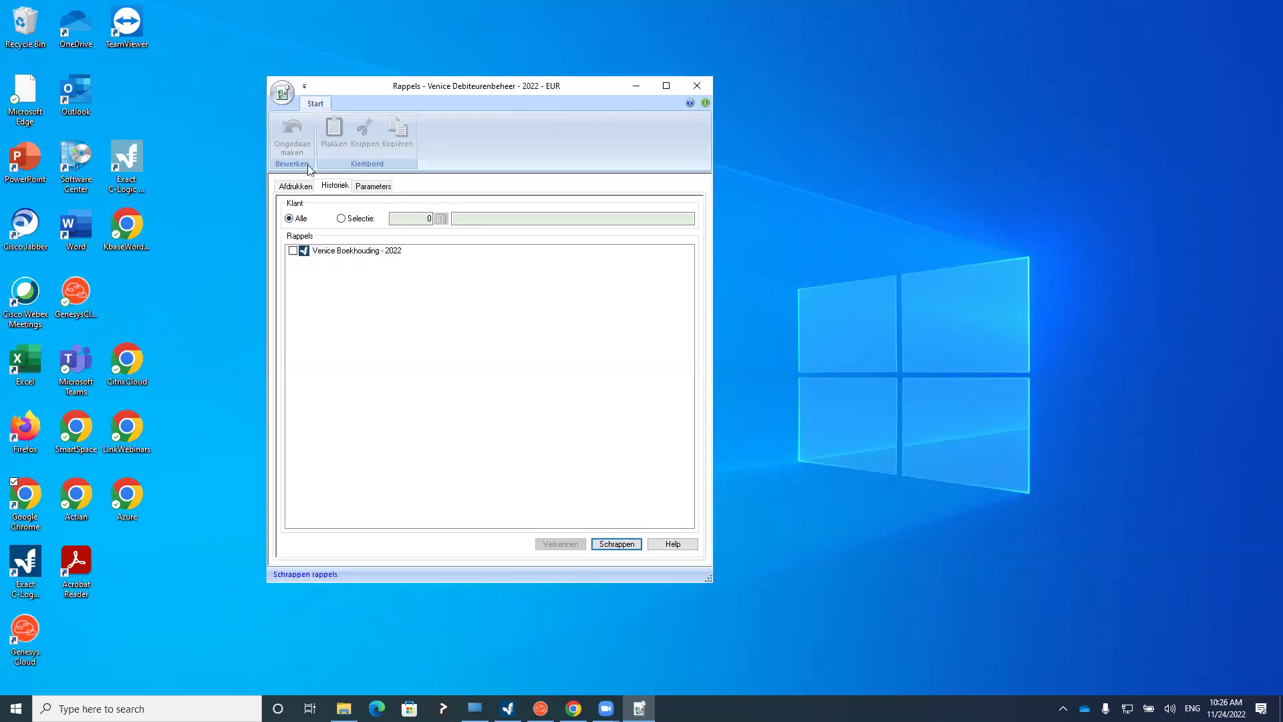
# Generate an on-screen preview of the reminders up to 24/11/2022 with the Rappel layout in Nederlands, including the Culikado reminder
pyautogui.click(299, 187)
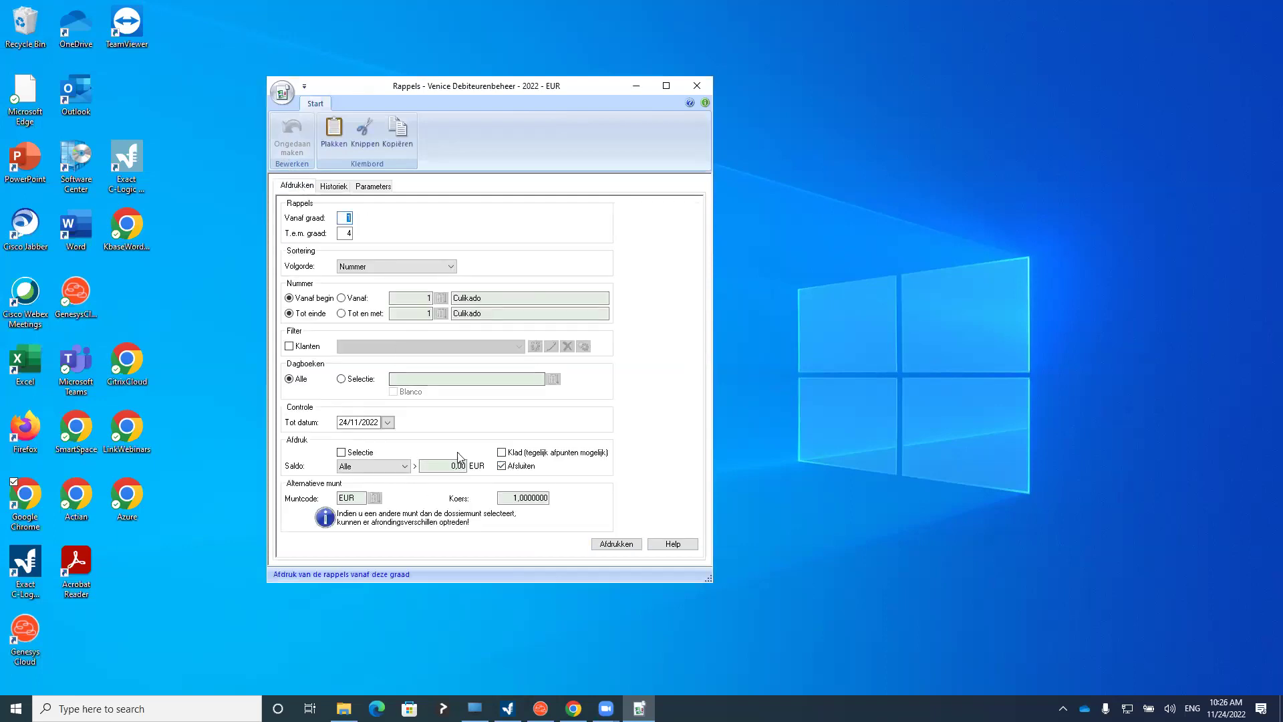
pyautogui.click(357, 422)
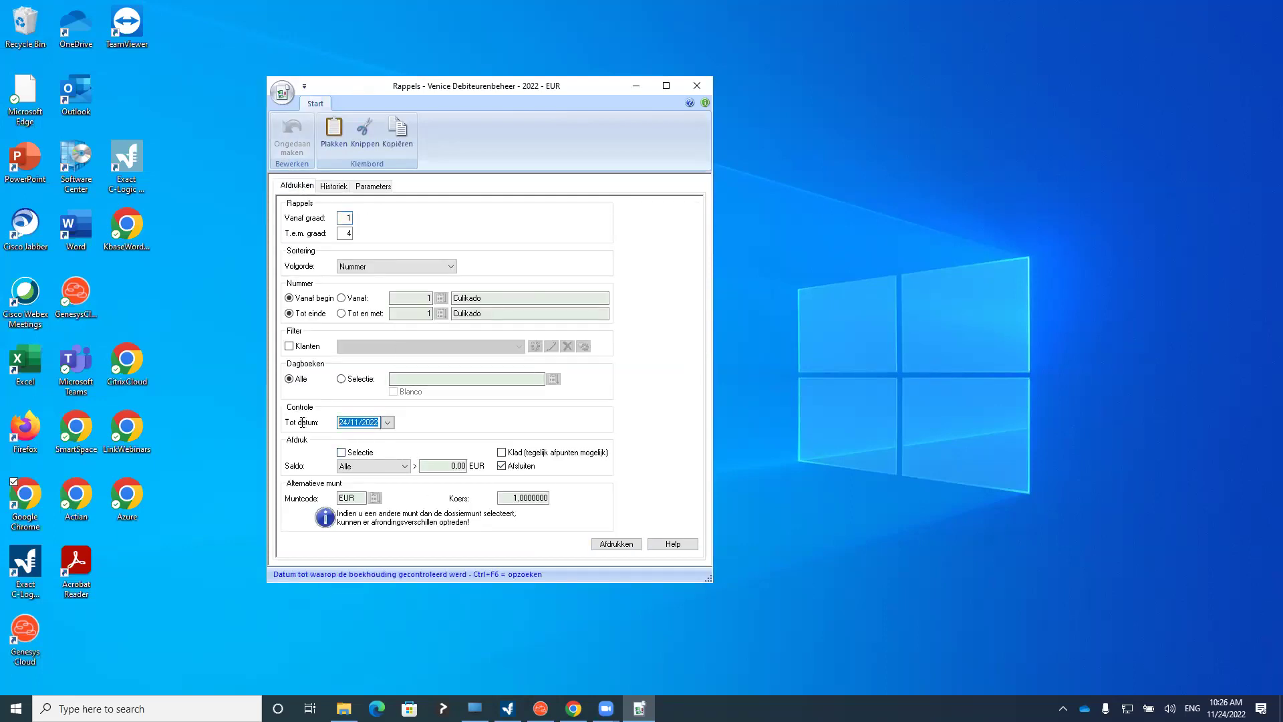
pyautogui.click(334, 187)
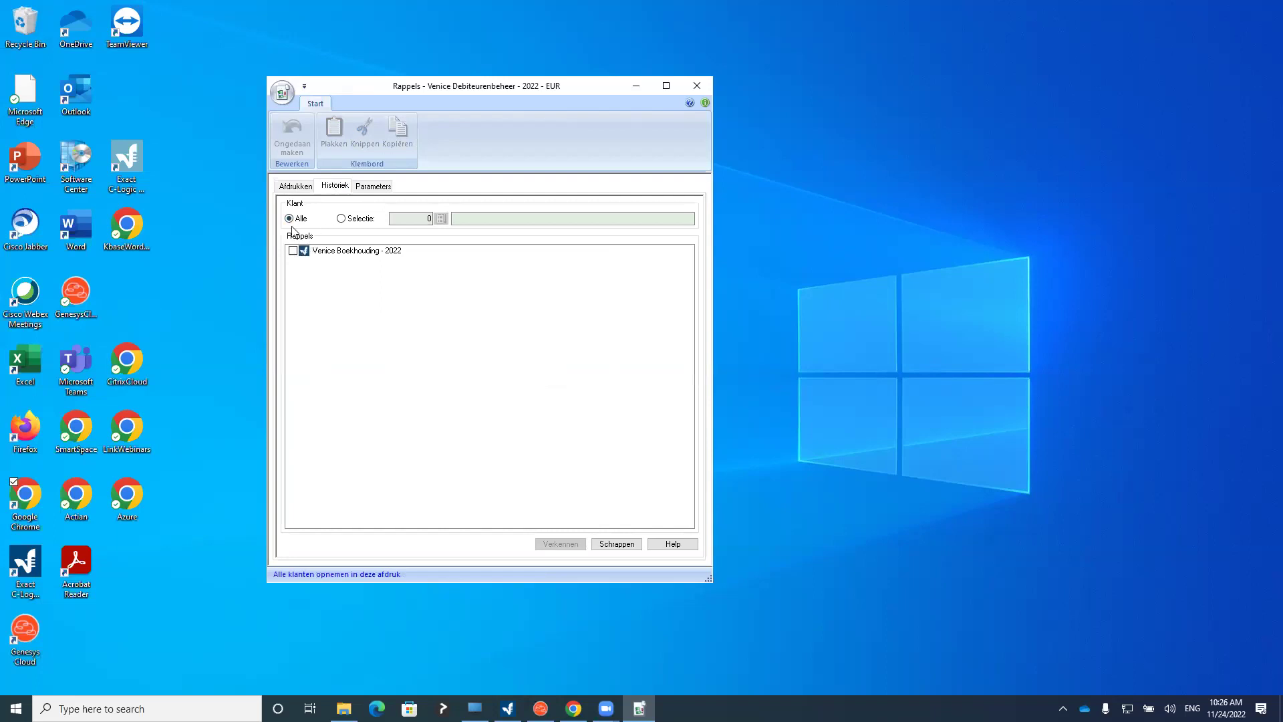
pyautogui.click(298, 188)
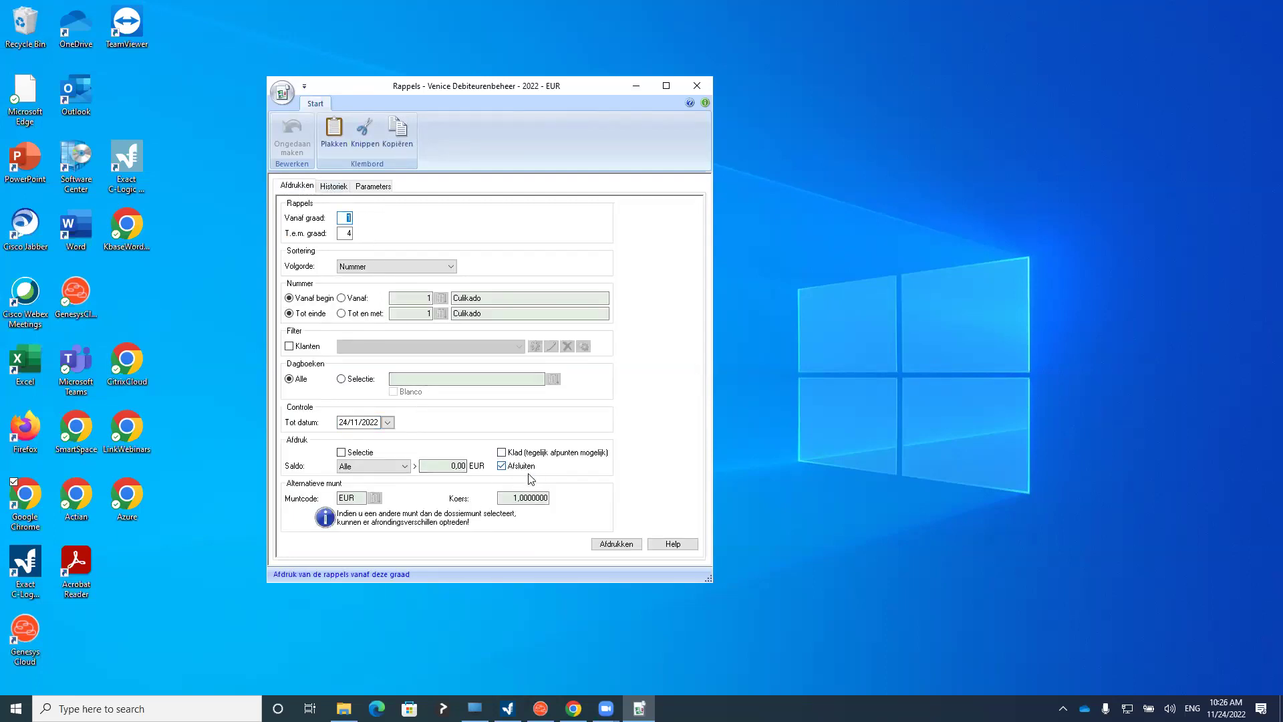
pyautogui.click(616, 545)
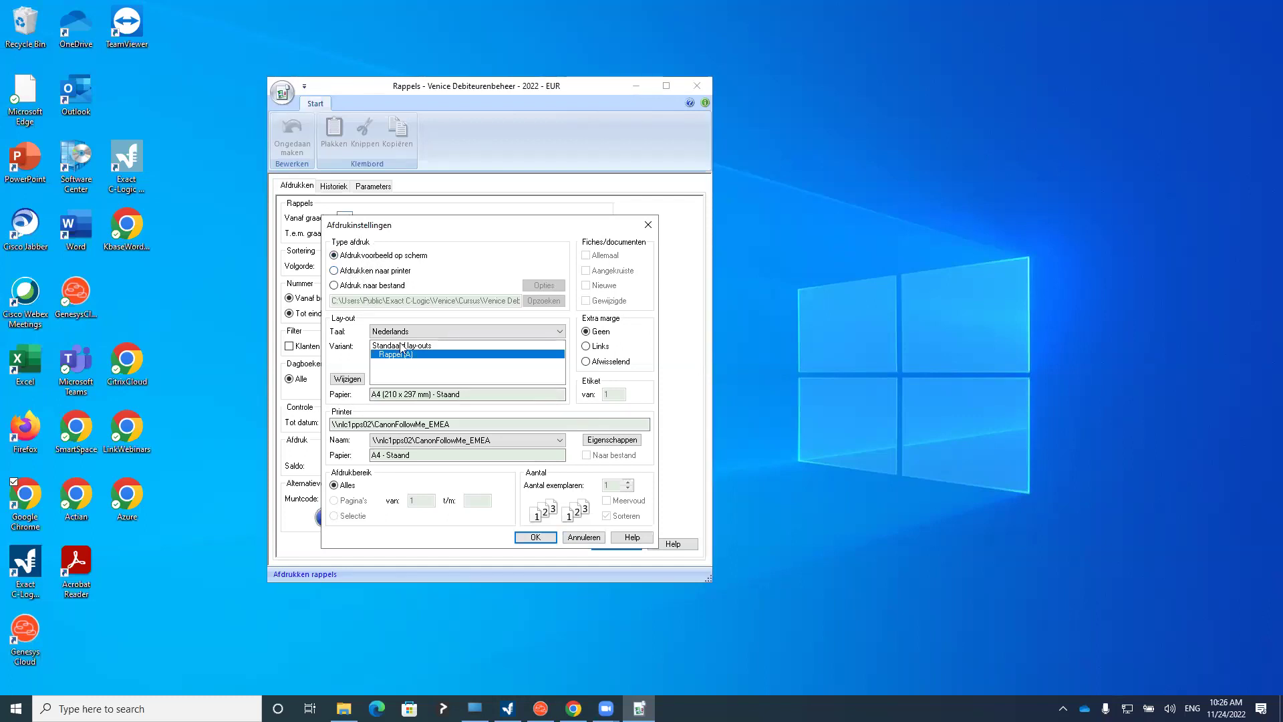
pyautogui.click(540, 537)
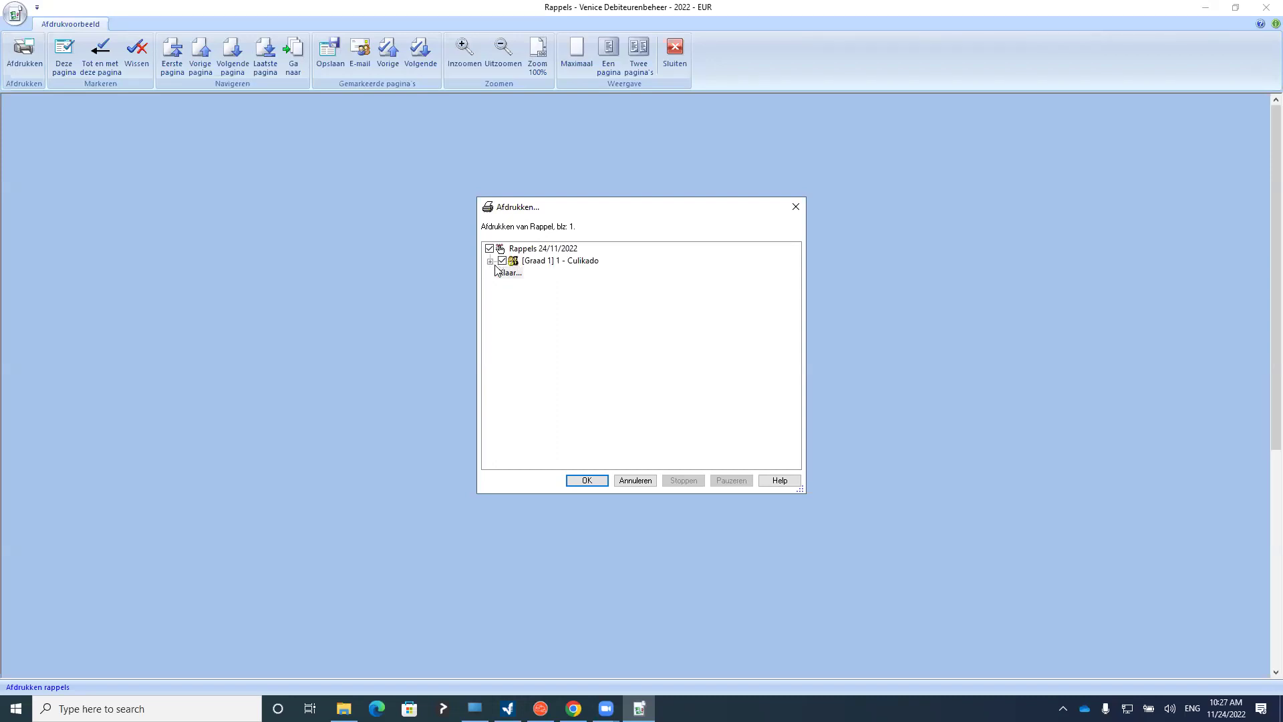
pyautogui.click(586, 479)
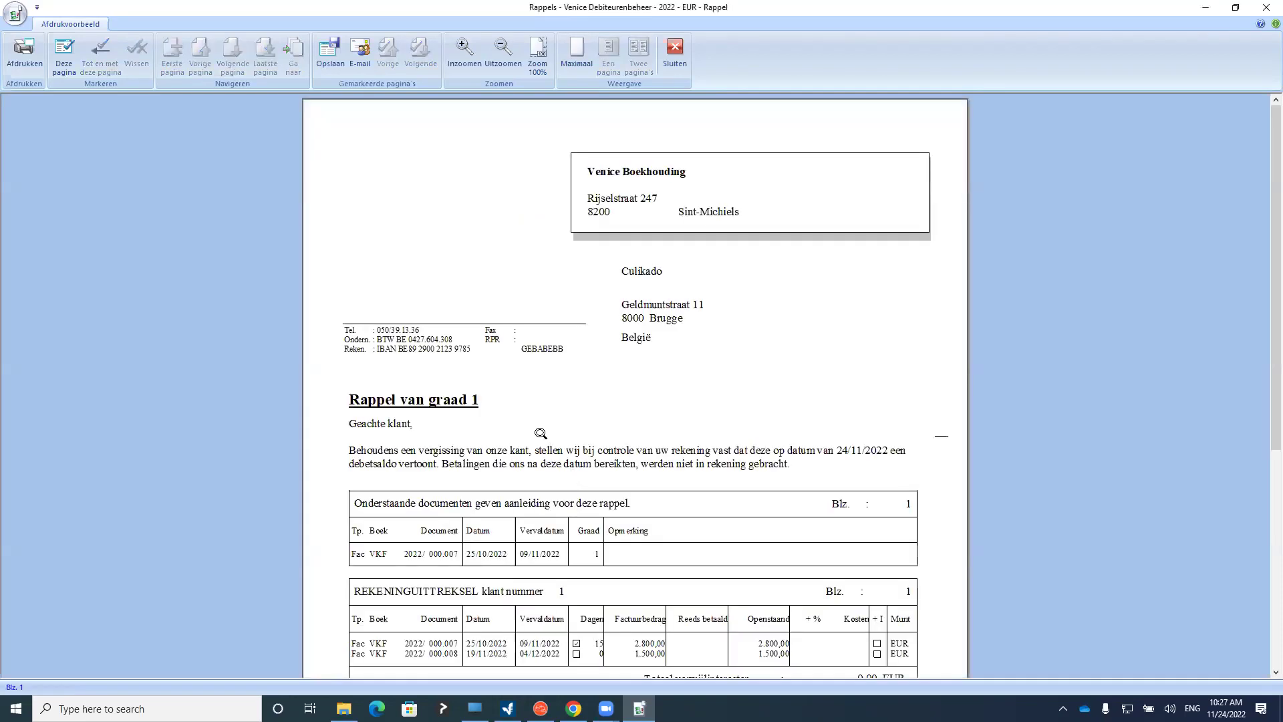
# Review the reminder letter for Culikado, close the preview and finalise the reminders
pyautogui.scroll(-5, 540, 432)
pyautogui.scroll(5, 490, 385)
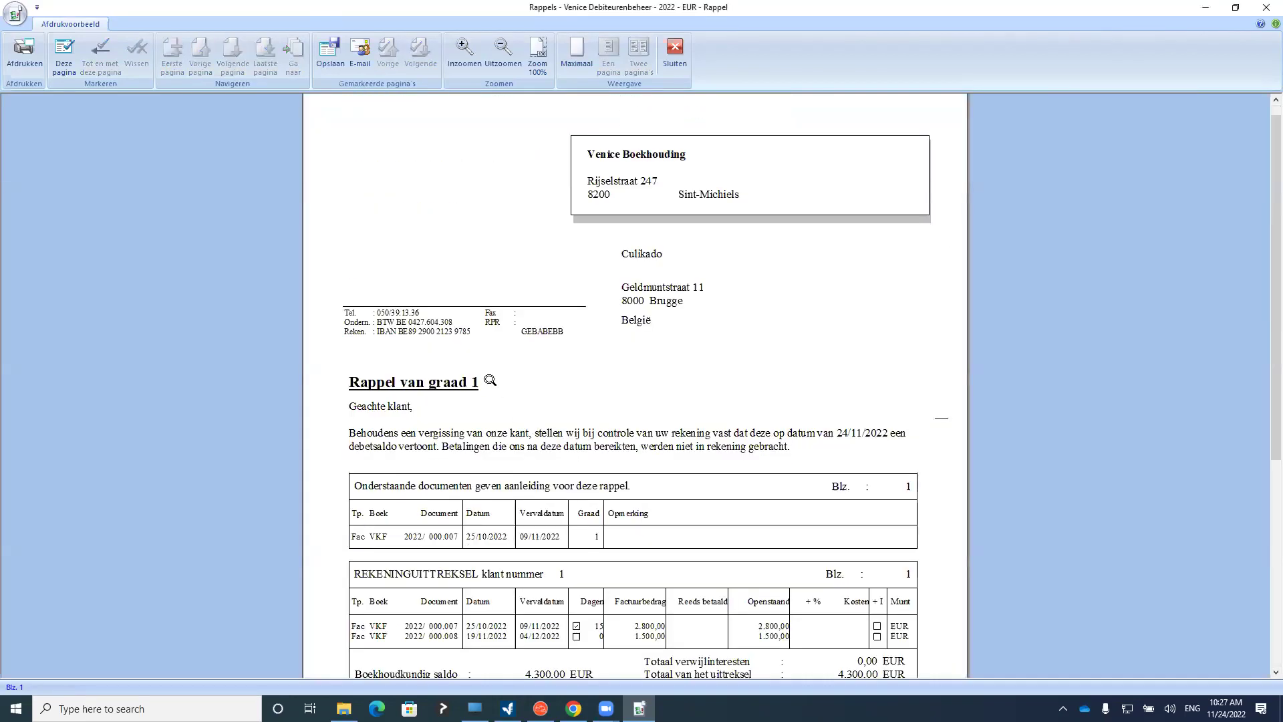
pyautogui.scroll(-2, 489, 381)
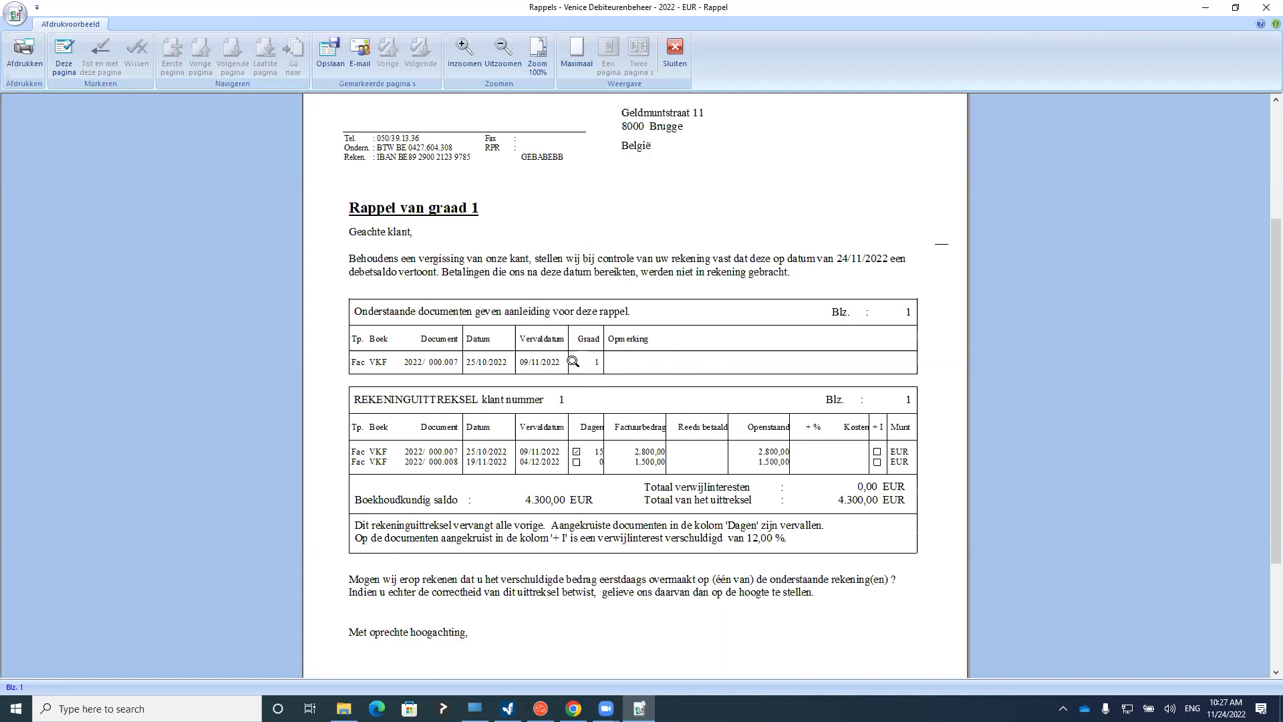
pyautogui.scroll(-3, 572, 361)
pyautogui.scroll(3, 481, 314)
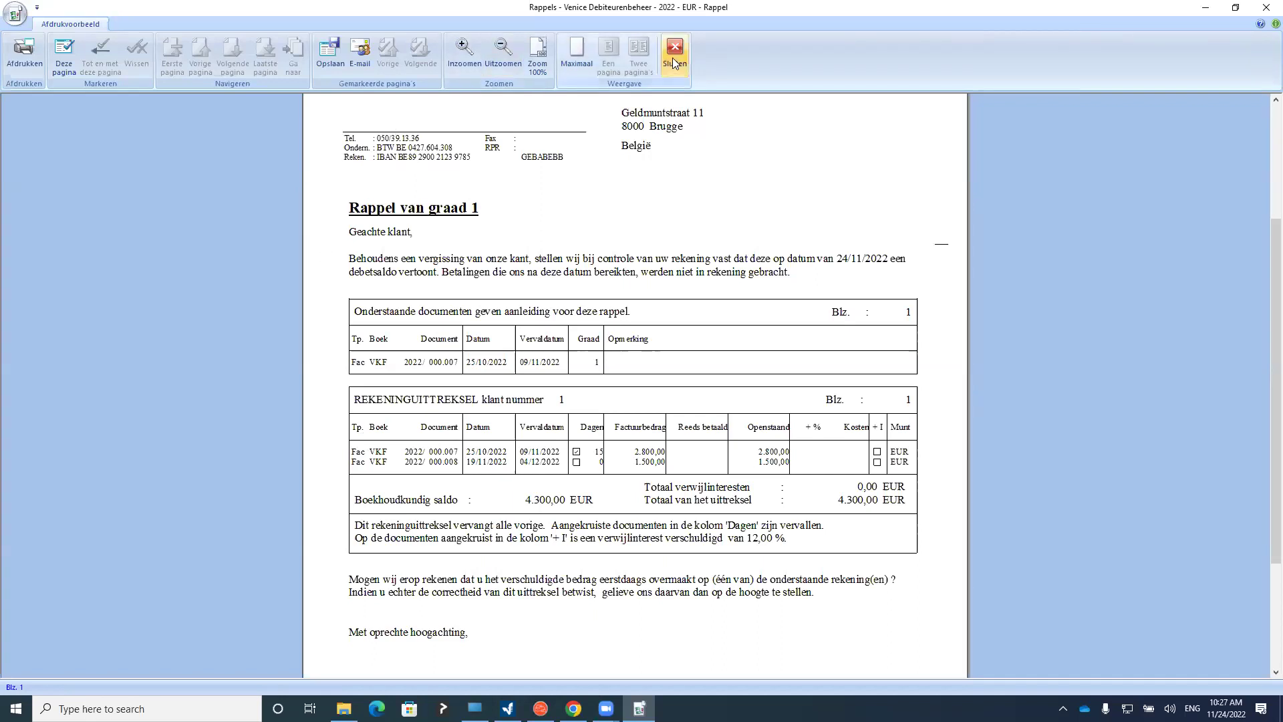
pyautogui.click(658, 83)
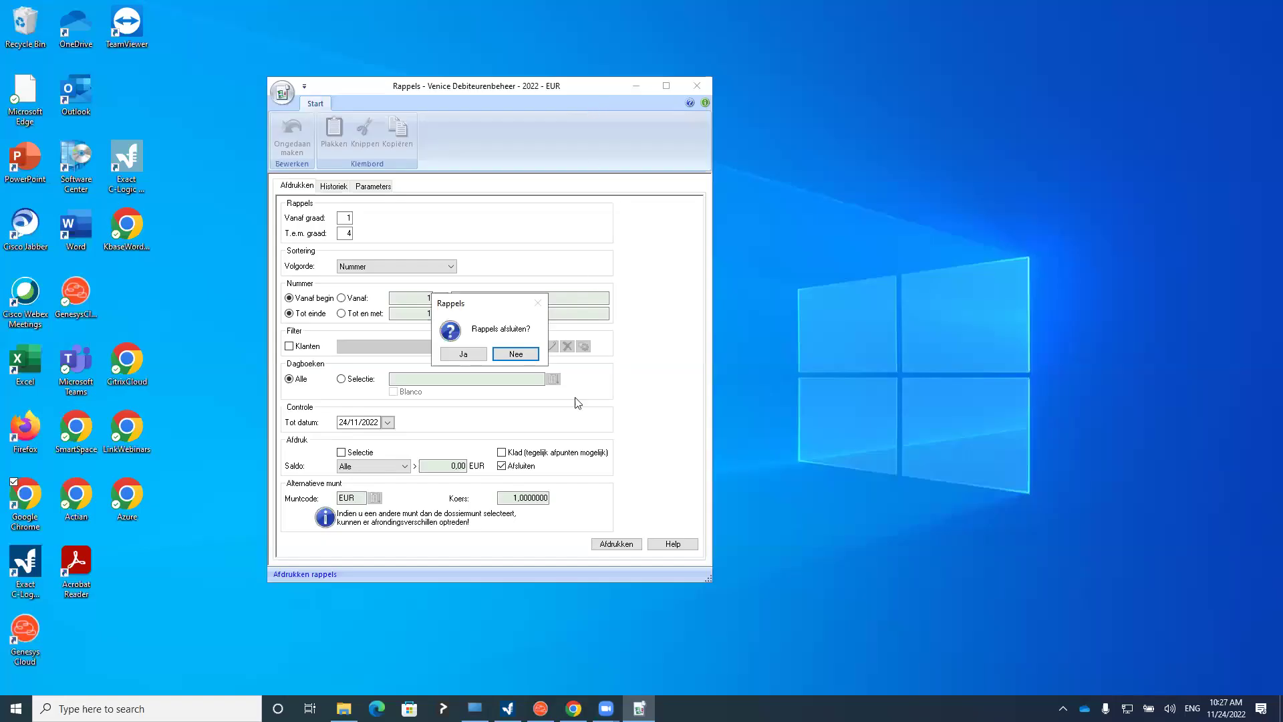
pyautogui.click(473, 359)
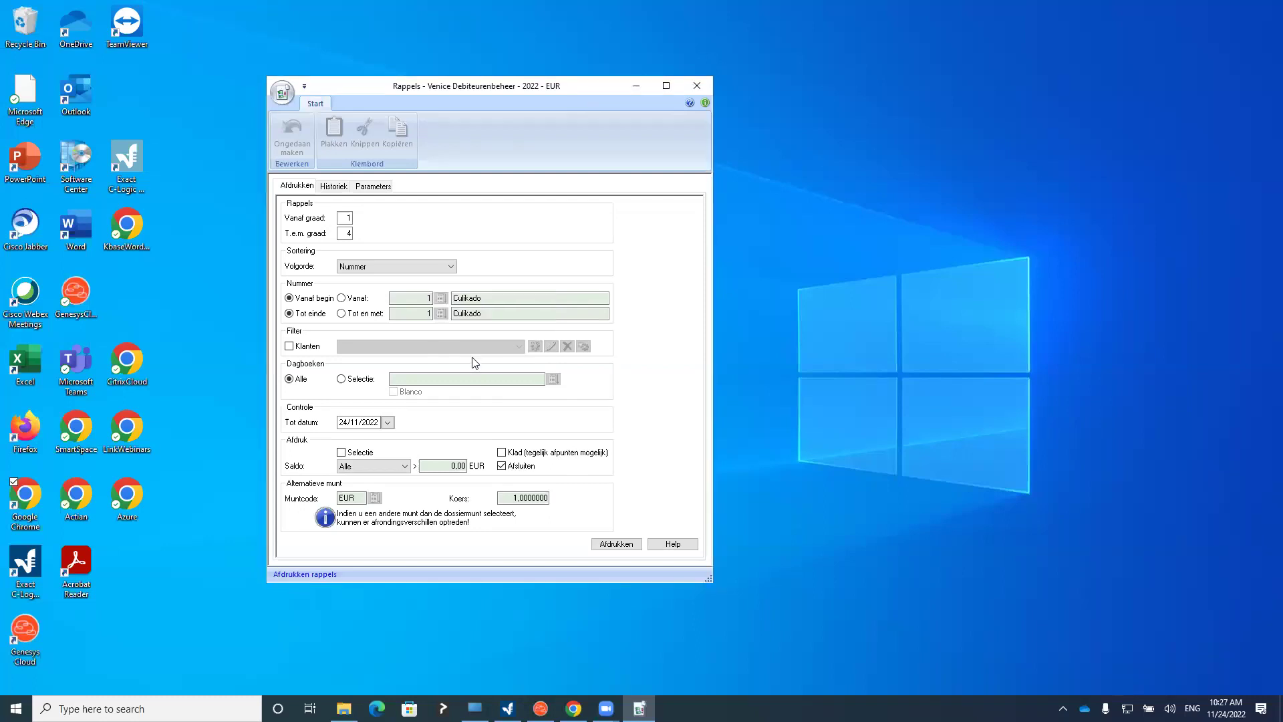
# Inspect the 24/11/2022 reminder session in the history, view the sales document listed under Culikado and close it
pyautogui.click(344, 185)
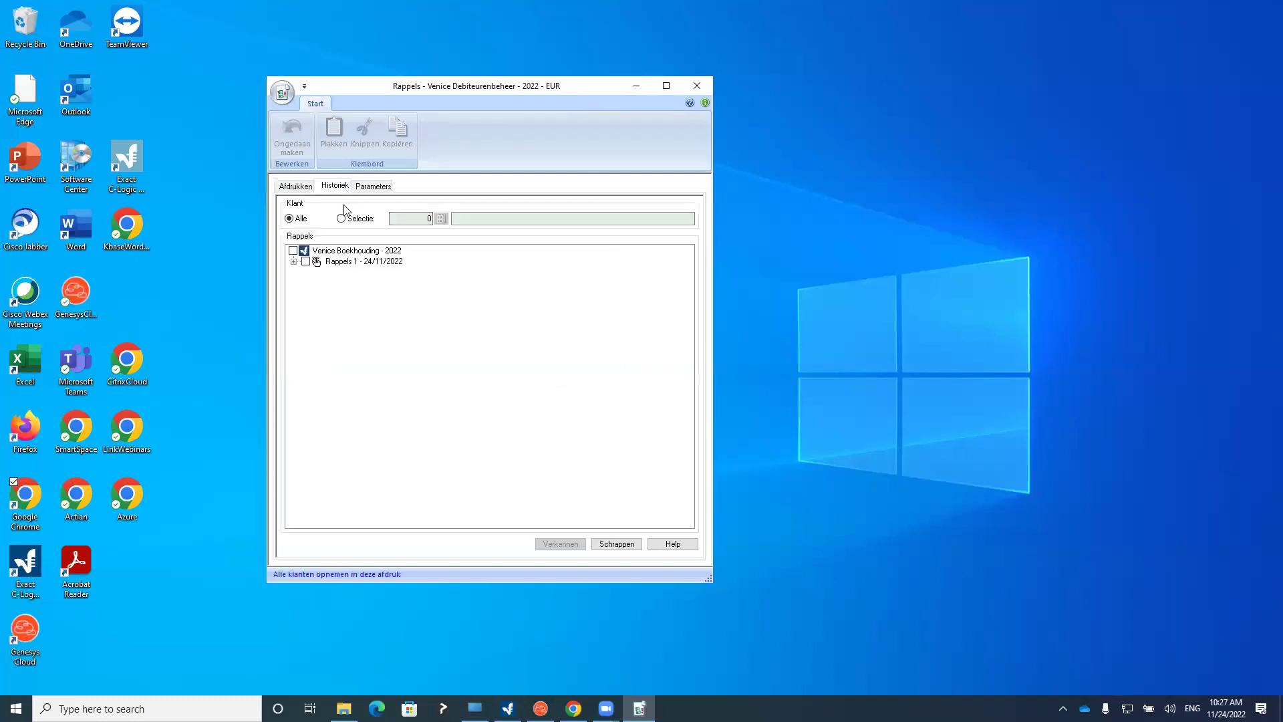
pyautogui.click(294, 261)
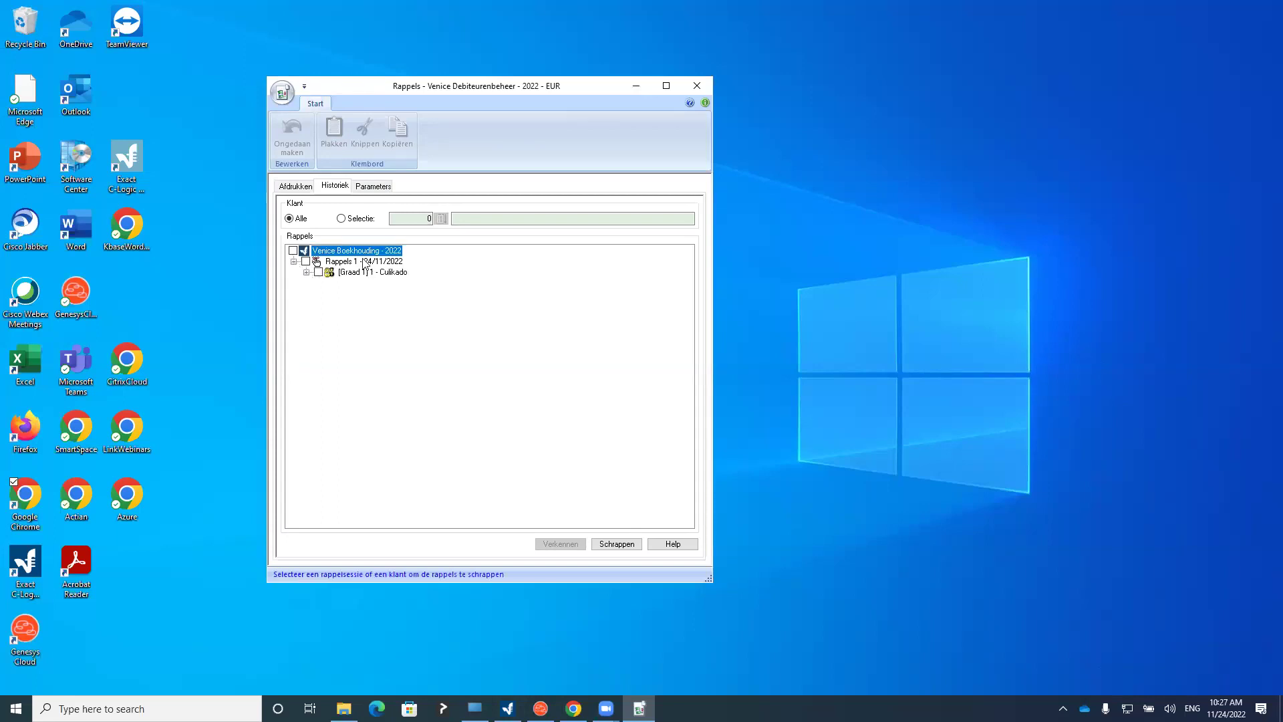
pyautogui.click(306, 273)
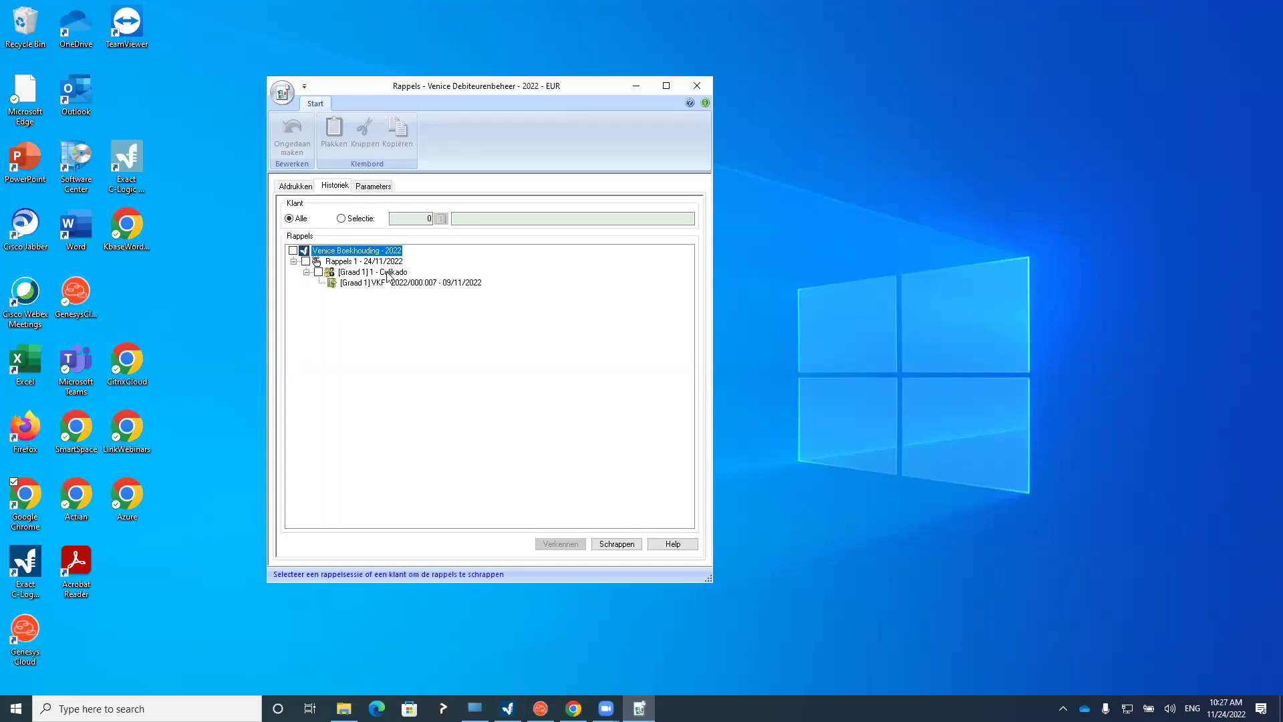
pyautogui.click(388, 284)
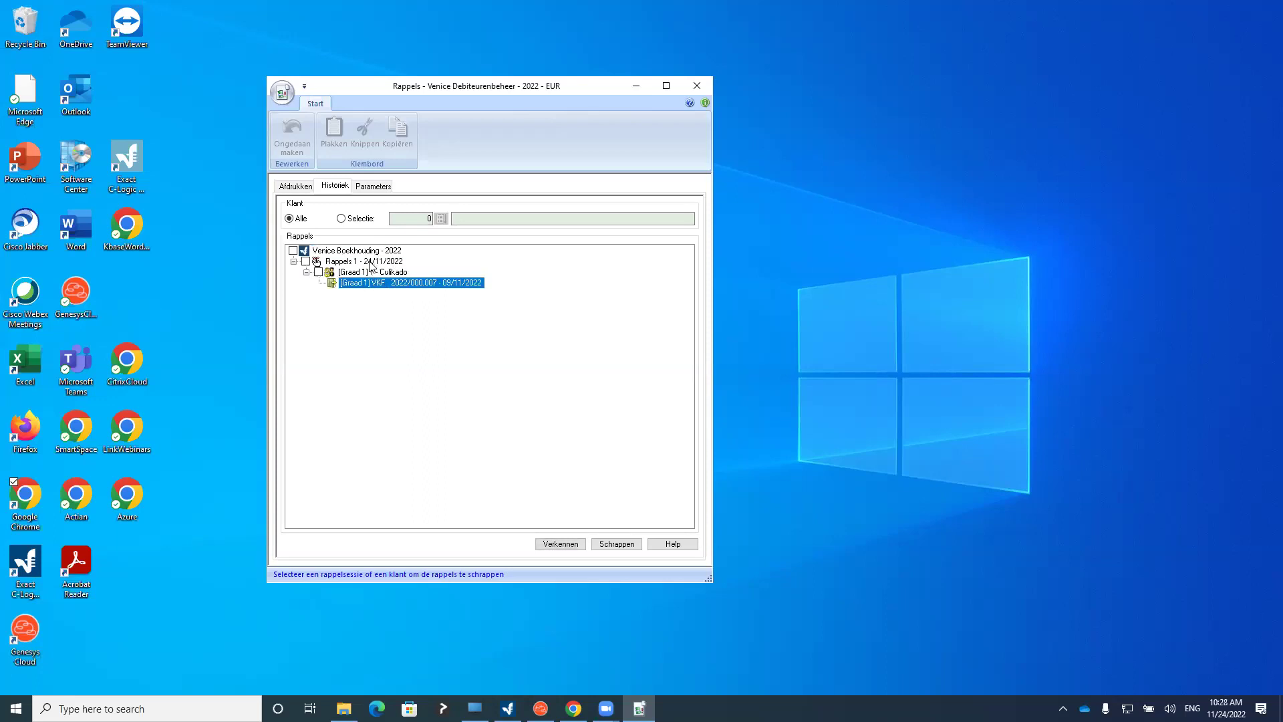
pyautogui.click(576, 544)
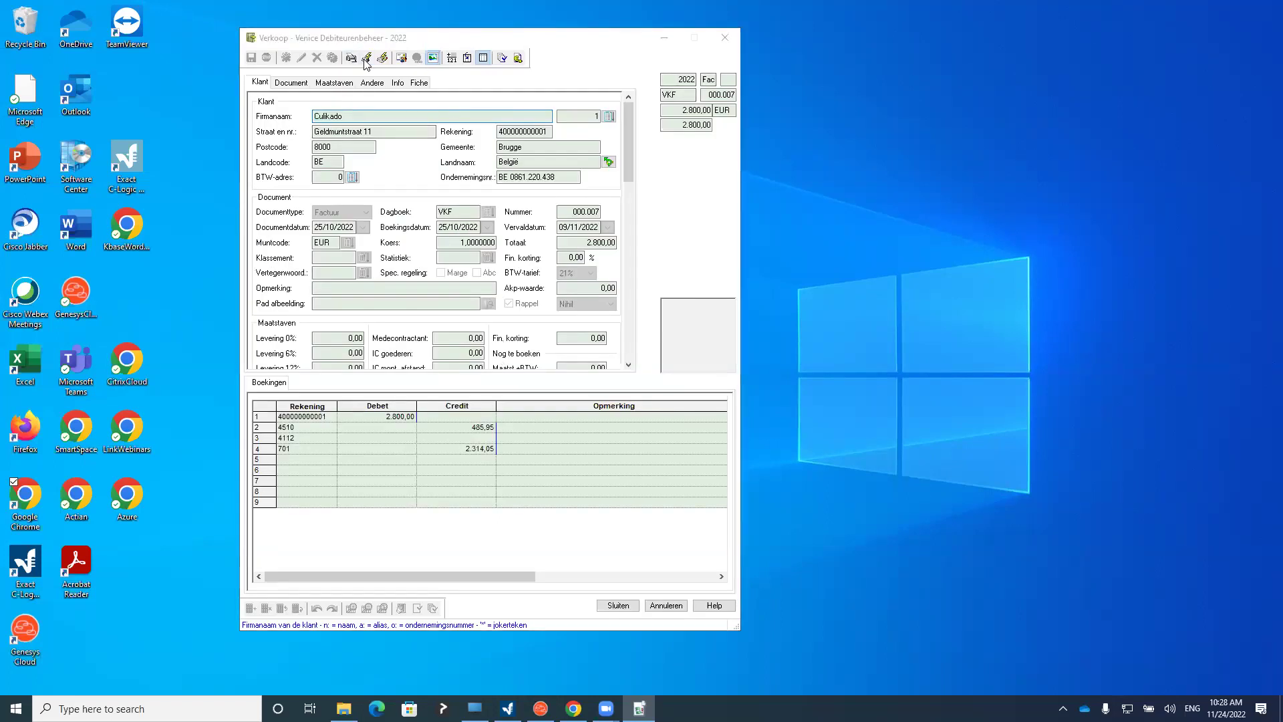
pyautogui.moveTo(401, 38); pyautogui.dragTo(400, 40)
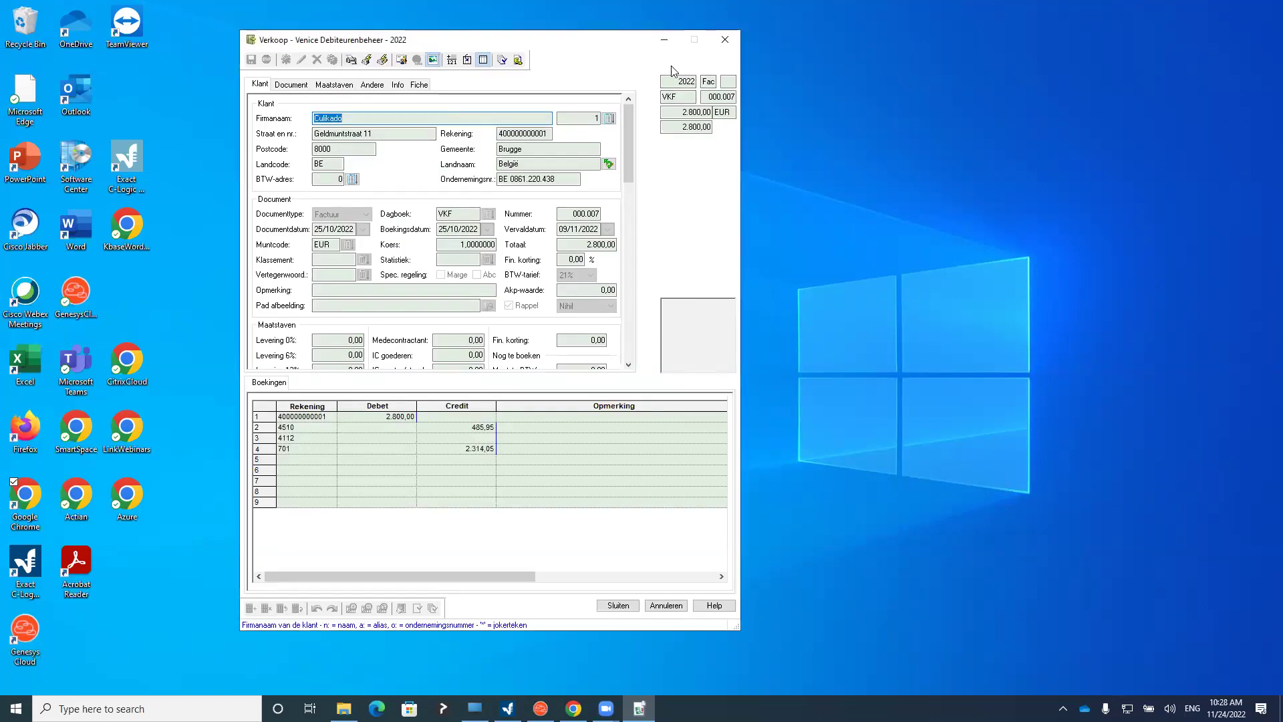
pyautogui.click(725, 40)
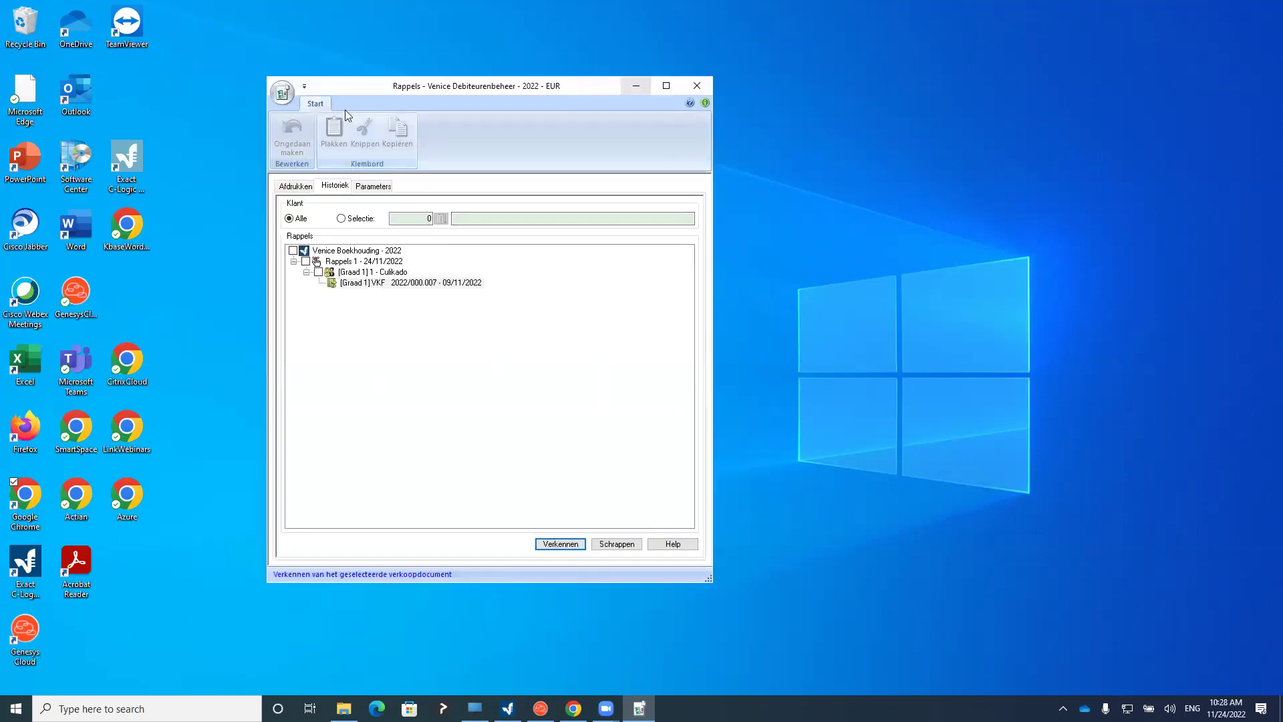
# Set the control date Tot datum for printing the reminders to 24/12 by entering 2412
pyautogui.click(295, 186)
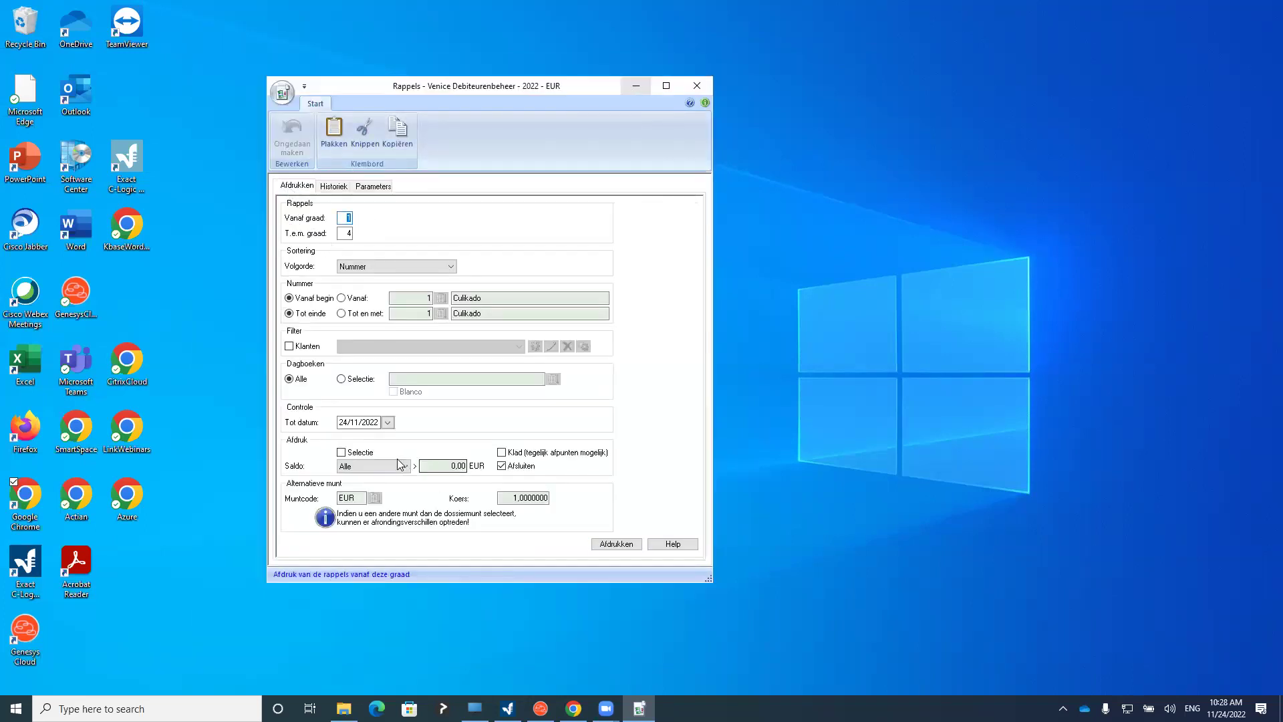
pyautogui.click(354, 423)
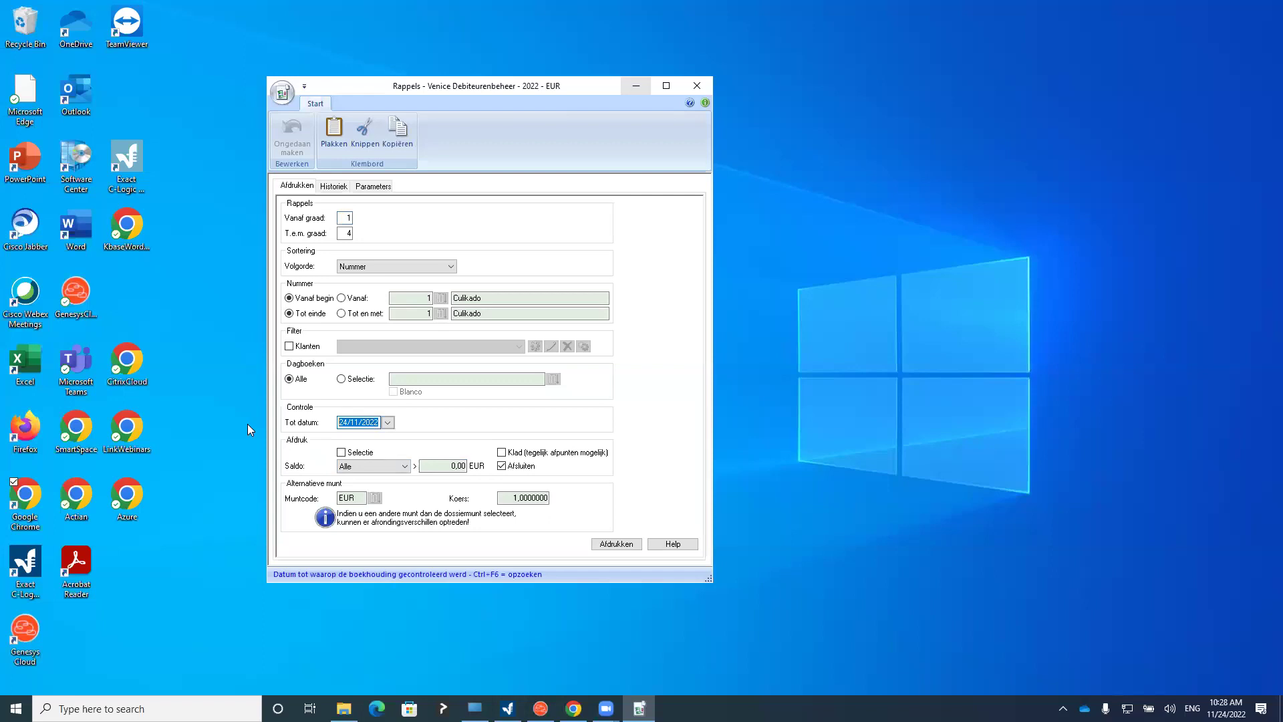
pyautogui.write('2412')
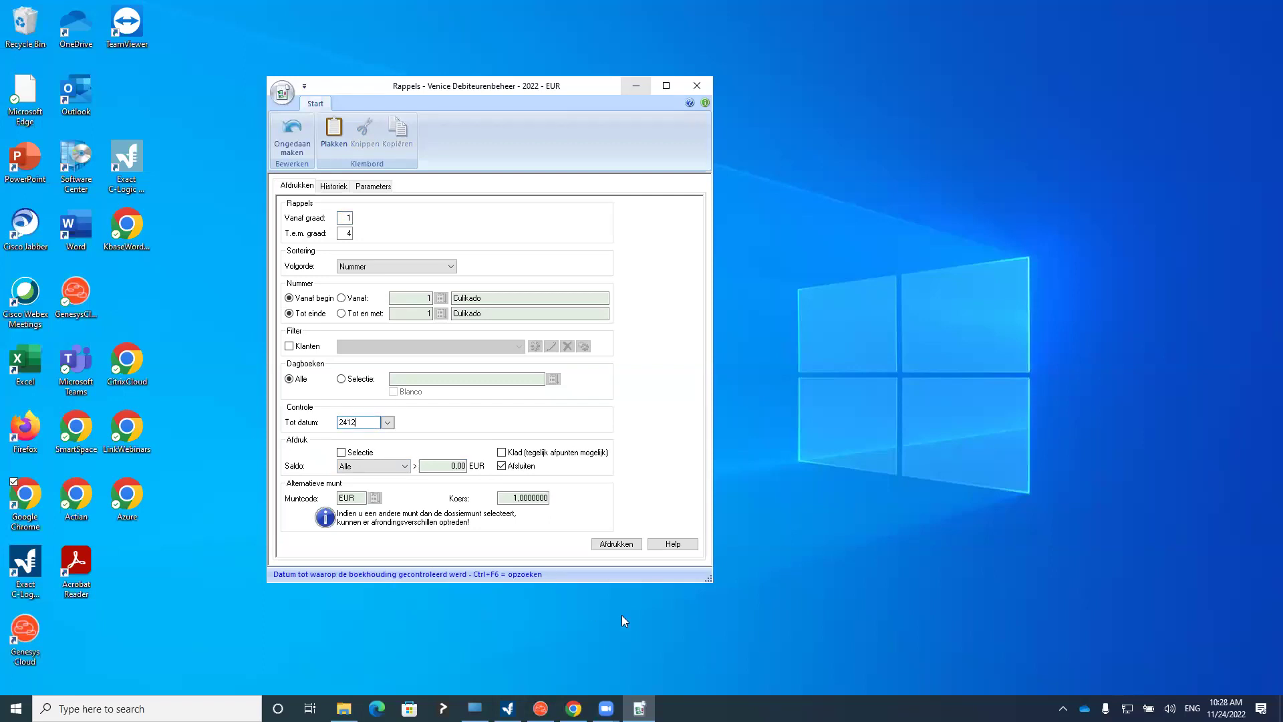
# Generate an on-screen preview of the reminders up to 24/12/2022 with the Rappel layout in Nederlands, including both listed customers
pyautogui.click(413, 378)
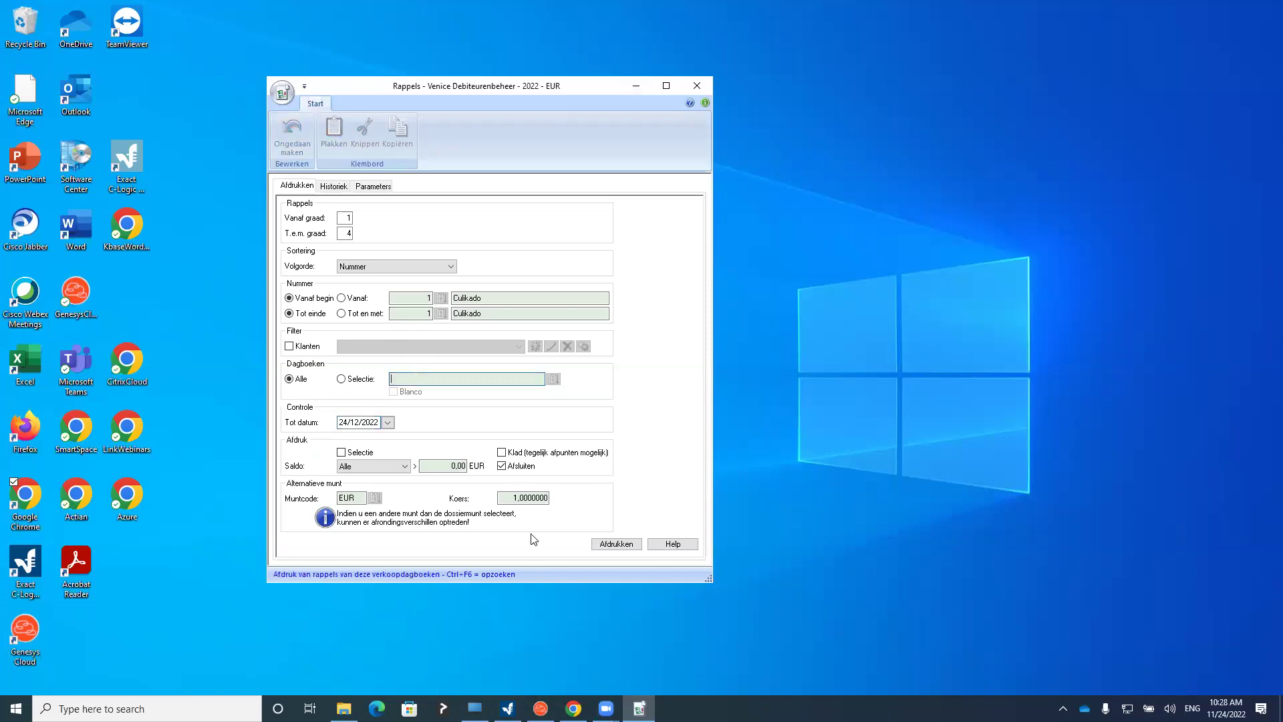
pyautogui.click(613, 546)
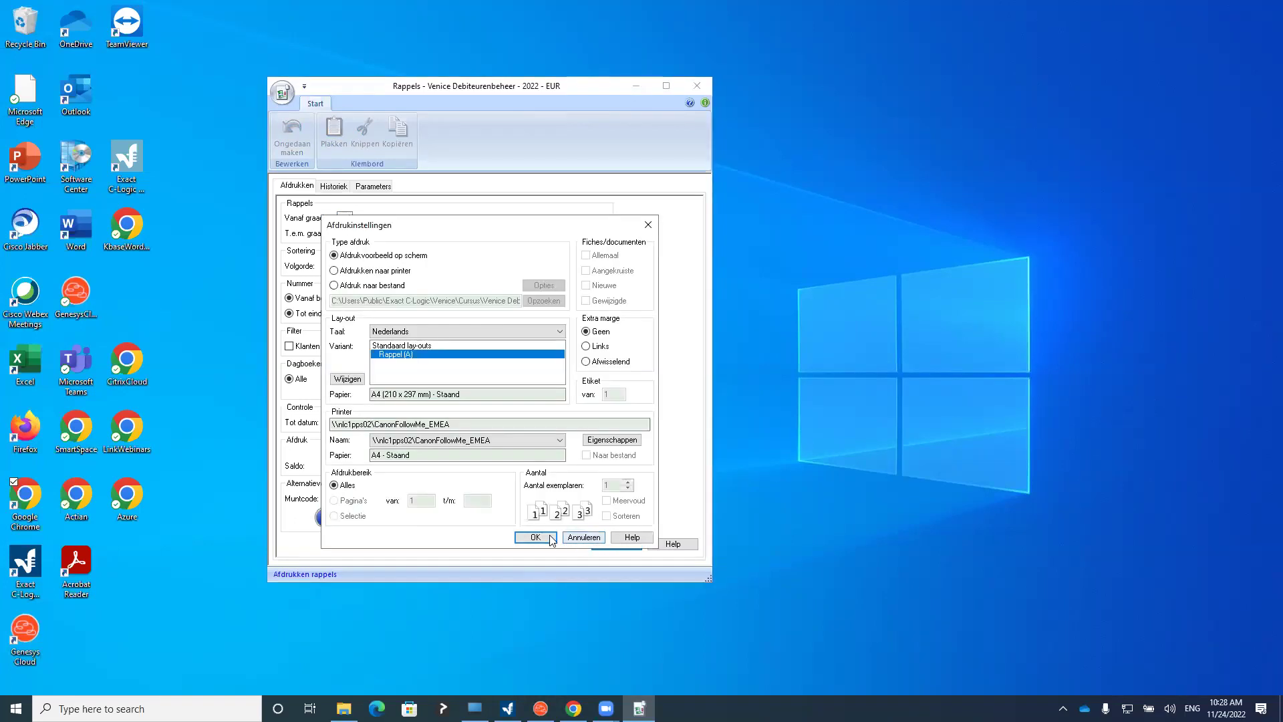
pyautogui.click(539, 539)
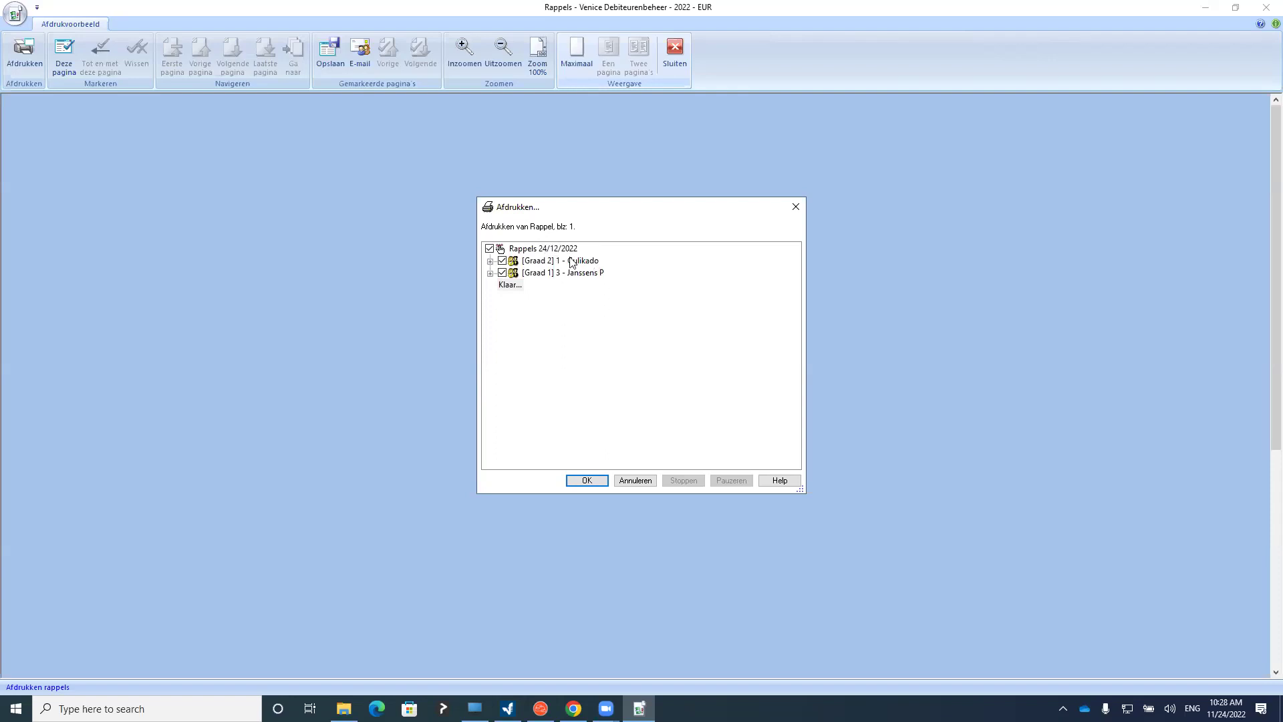
pyautogui.click(588, 481)
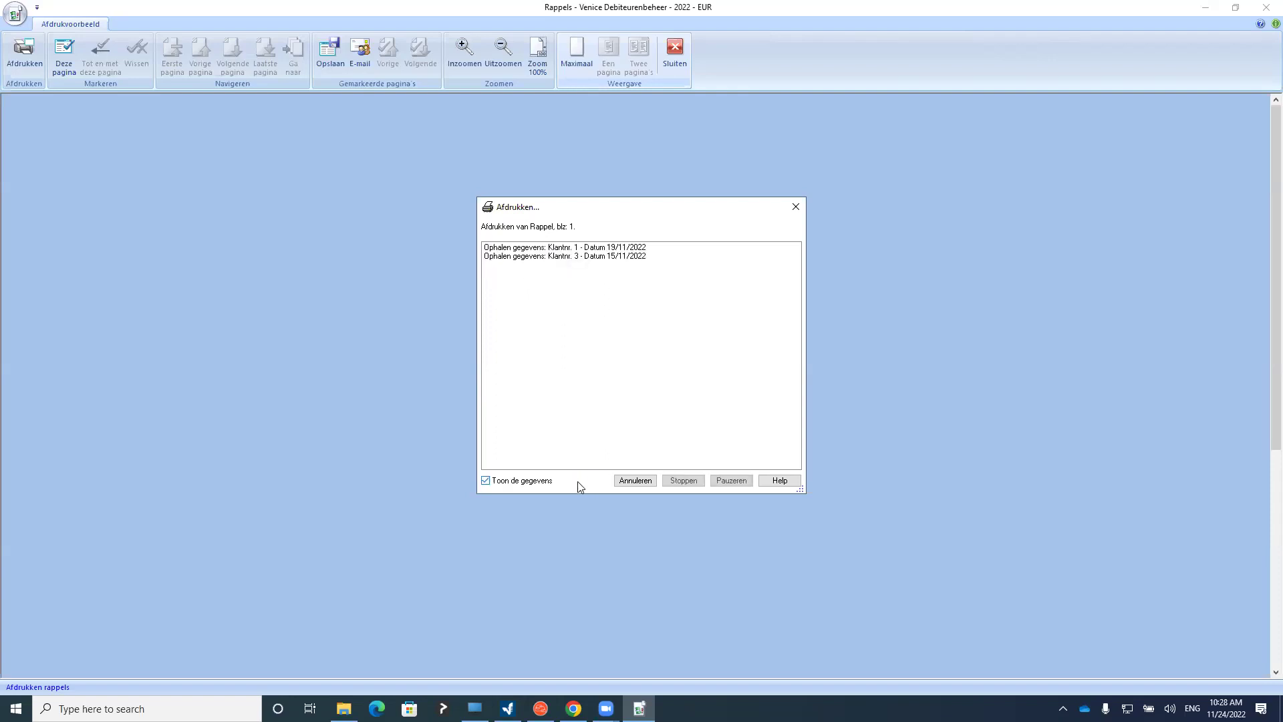
# Review Culikado's grade 2 reminder letter, including its listed invoices, account statement and payment details
pyautogui.scroll(-3, 546, 463)
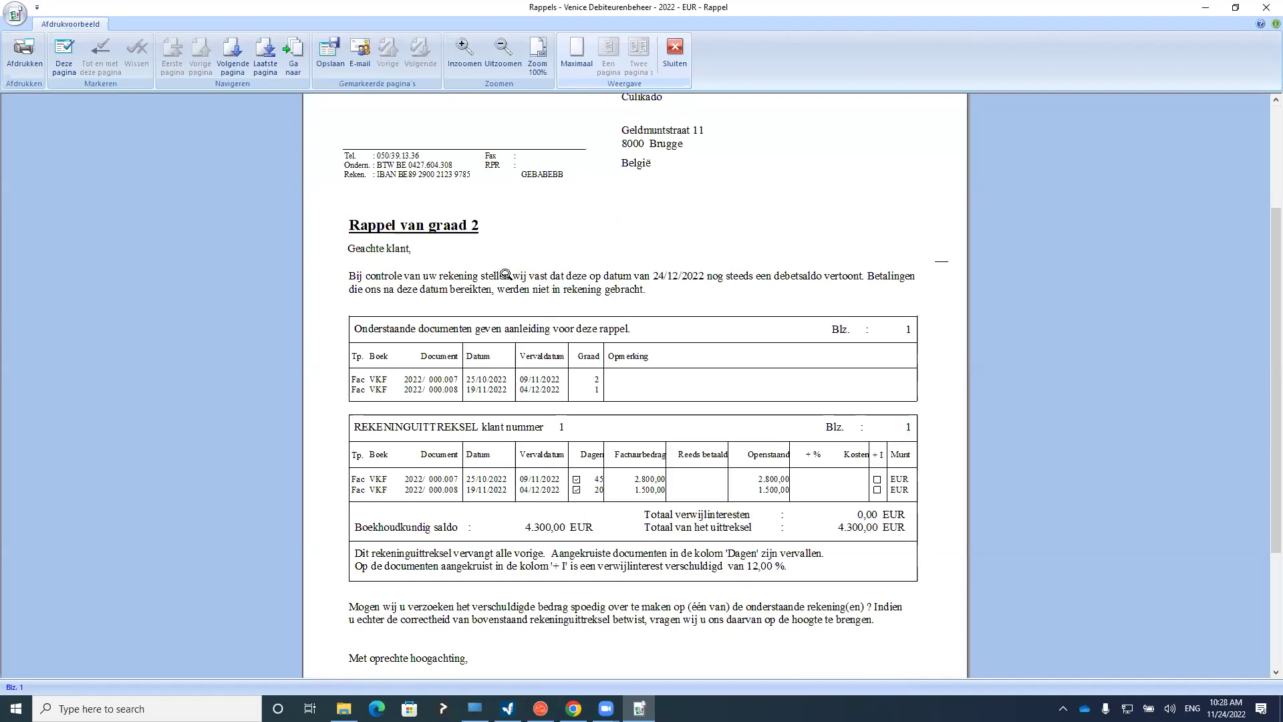
pyautogui.scroll(-3, 484, 277)
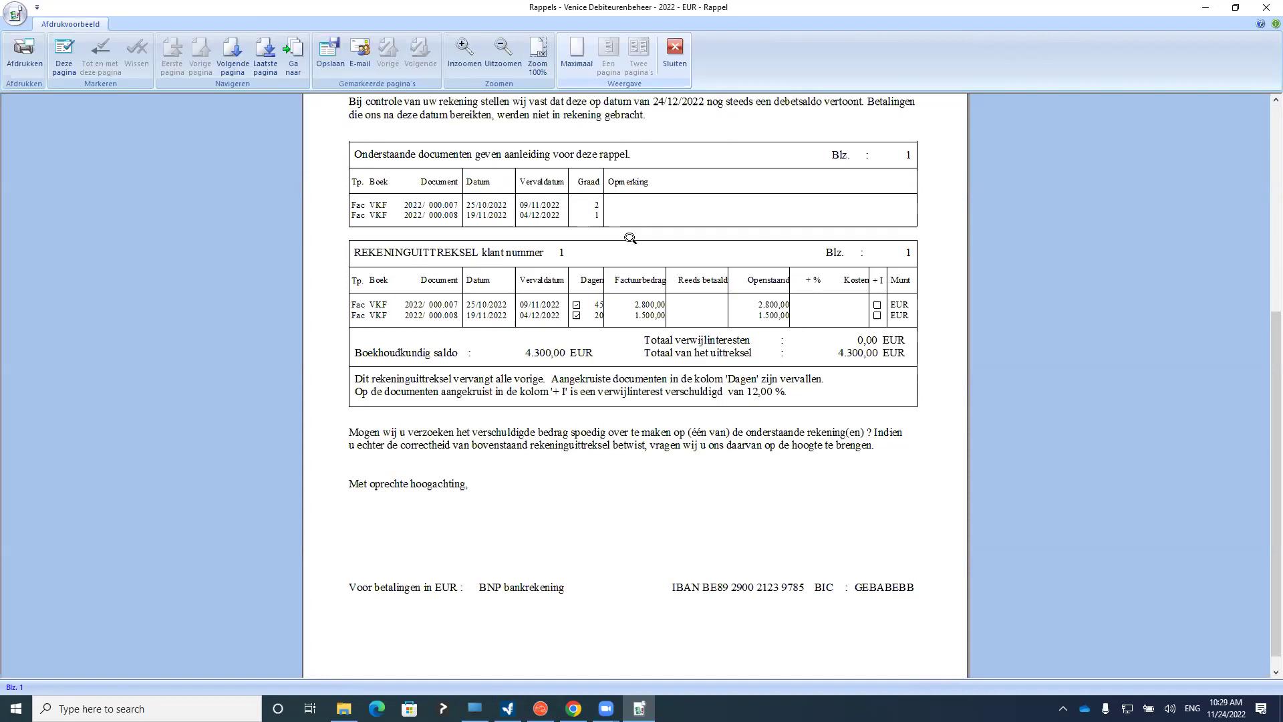
pyautogui.scroll(3, 601, 235)
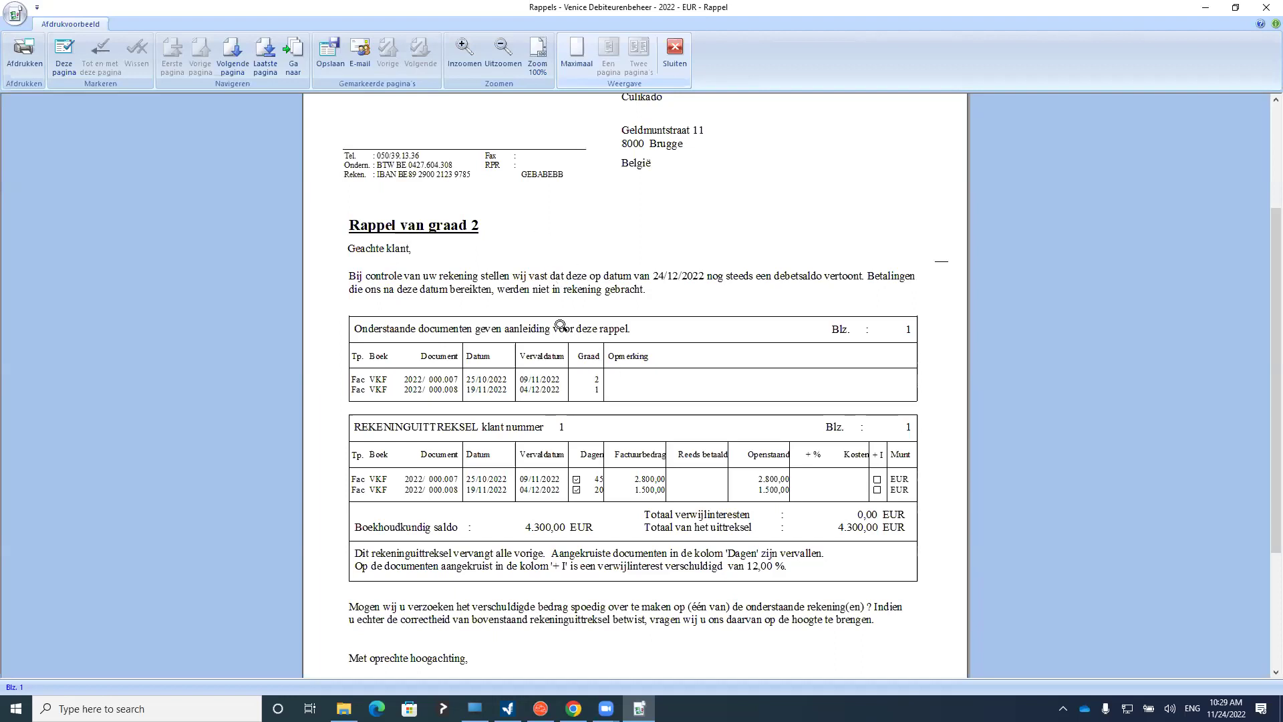
pyautogui.scroll(-3, 576, 356)
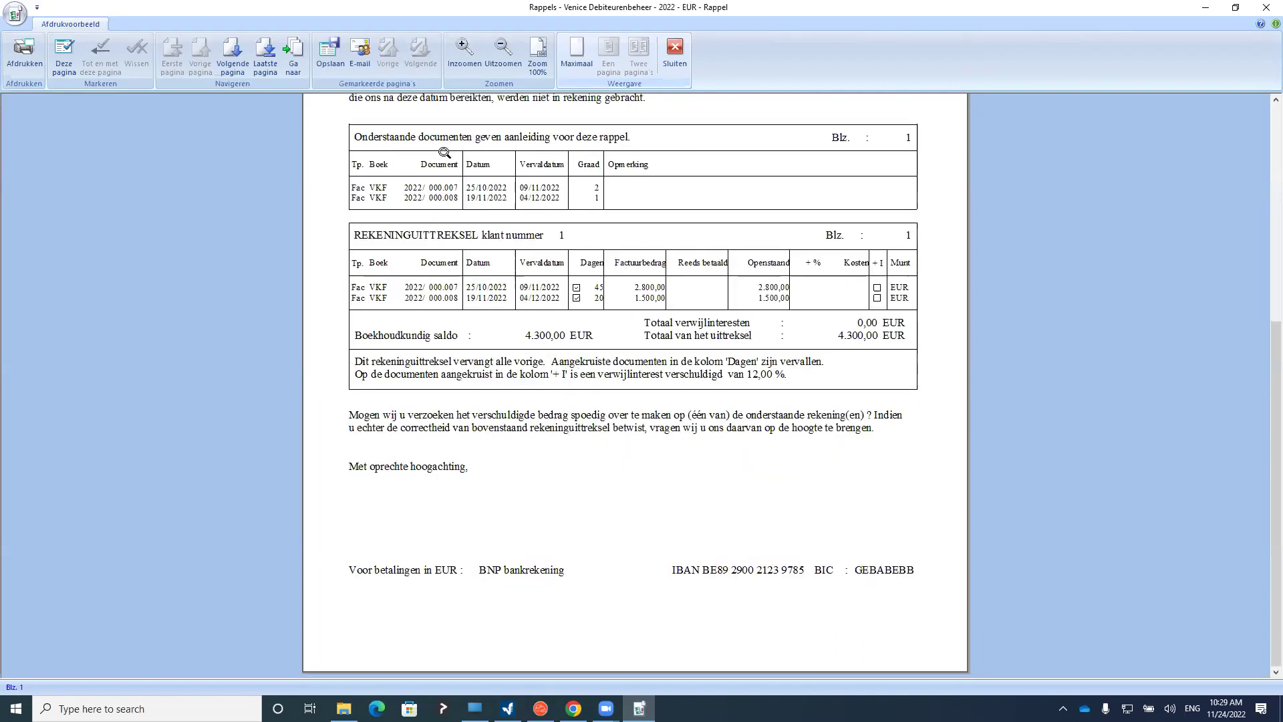
# Review the grade 1 reminder letter for the other customer, close the preview and finalise the reminders
pyautogui.click(230, 65)
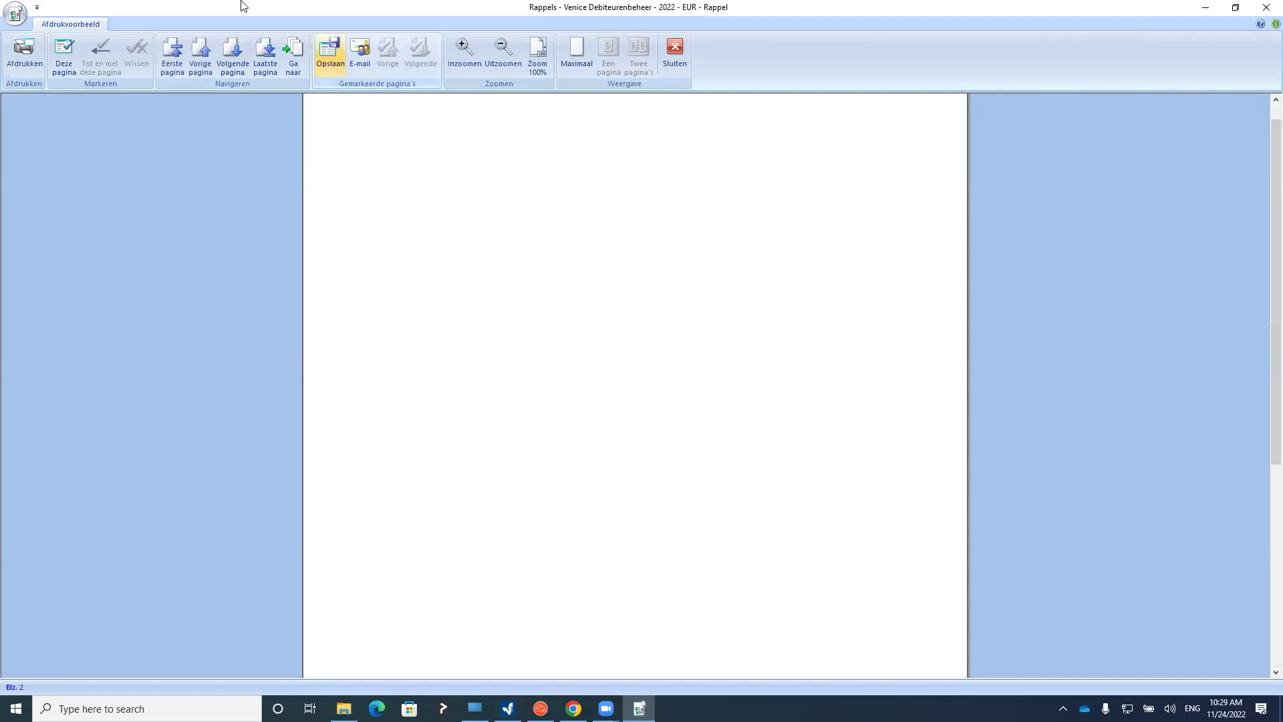
pyautogui.click(246, 61)
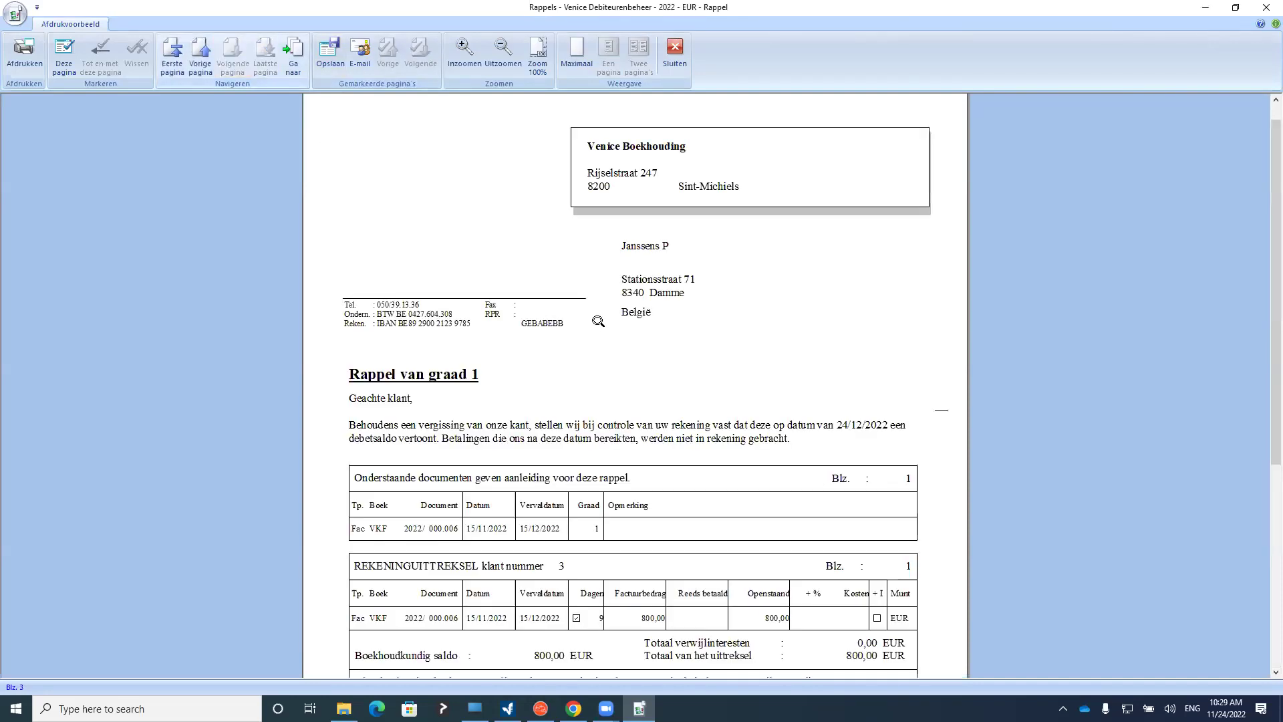
pyautogui.scroll(-5, 597, 323)
pyautogui.scroll(2, 588, 314)
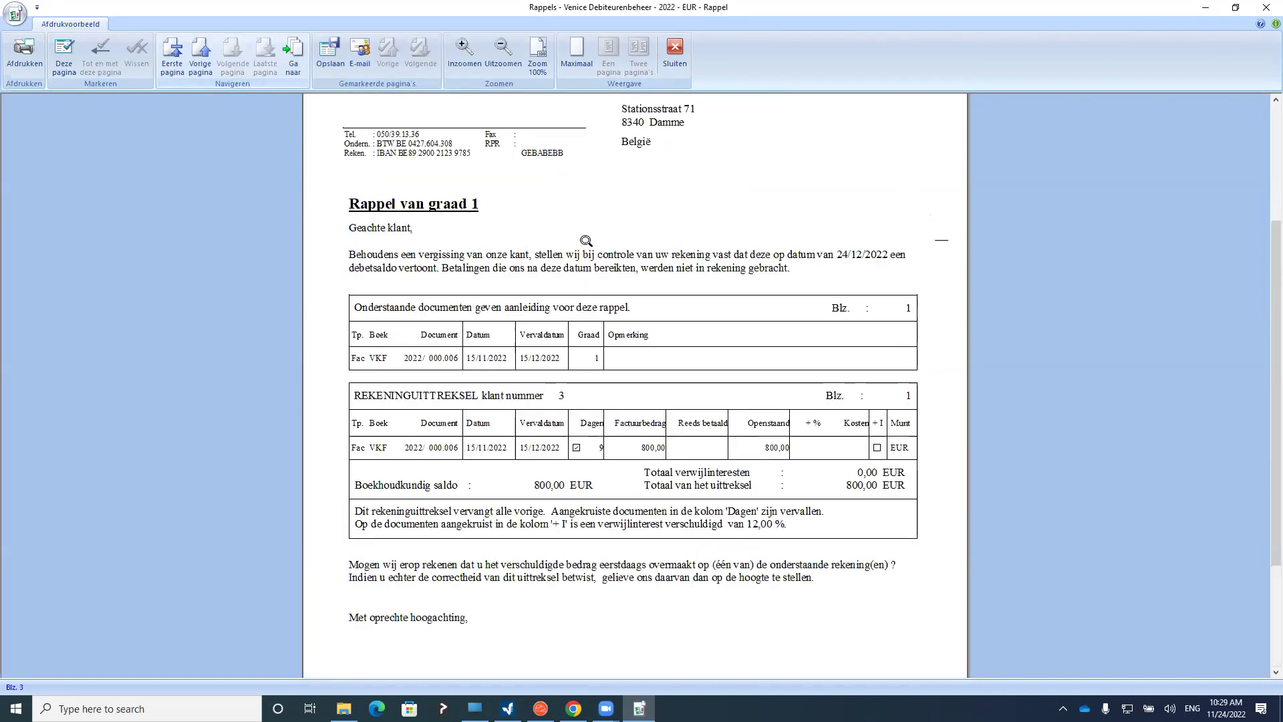
pyautogui.scroll(3, 585, 234)
pyautogui.scroll(-3, 649, 253)
pyautogui.scroll(-3, 490, 427)
pyautogui.scroll(6, 487, 433)
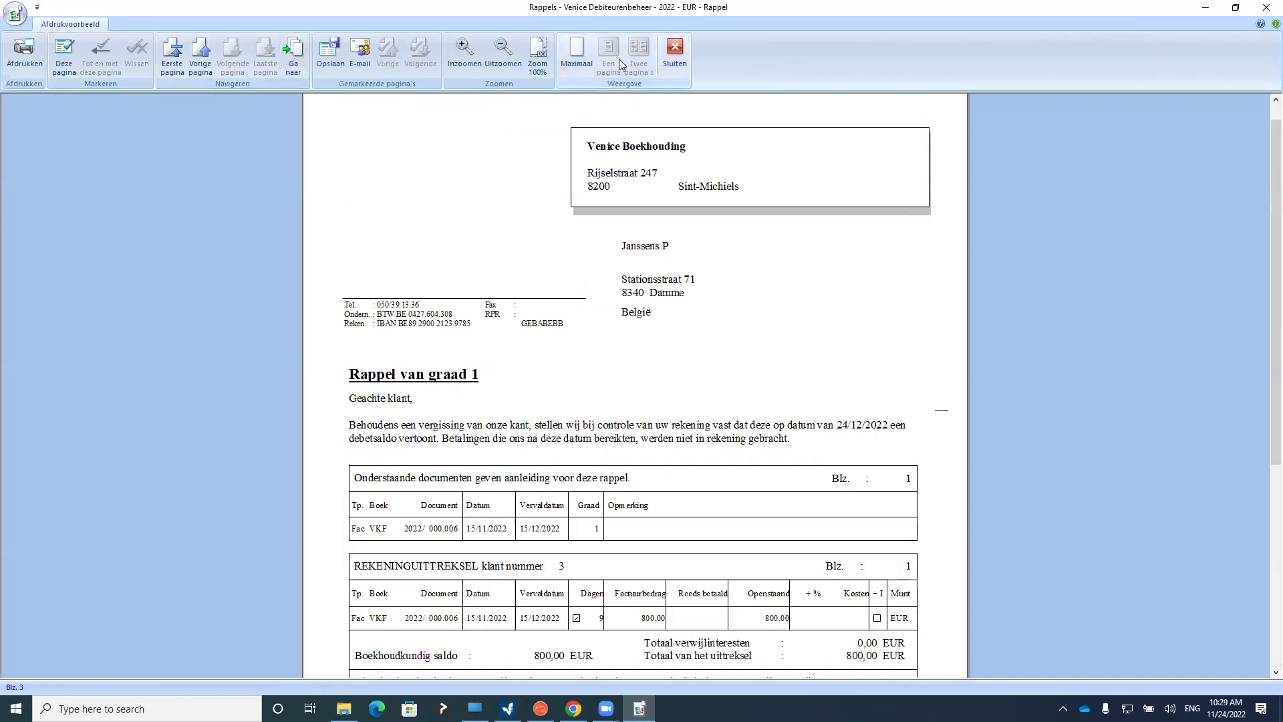
pyautogui.press('Escape')
pyautogui.click(487, 354)
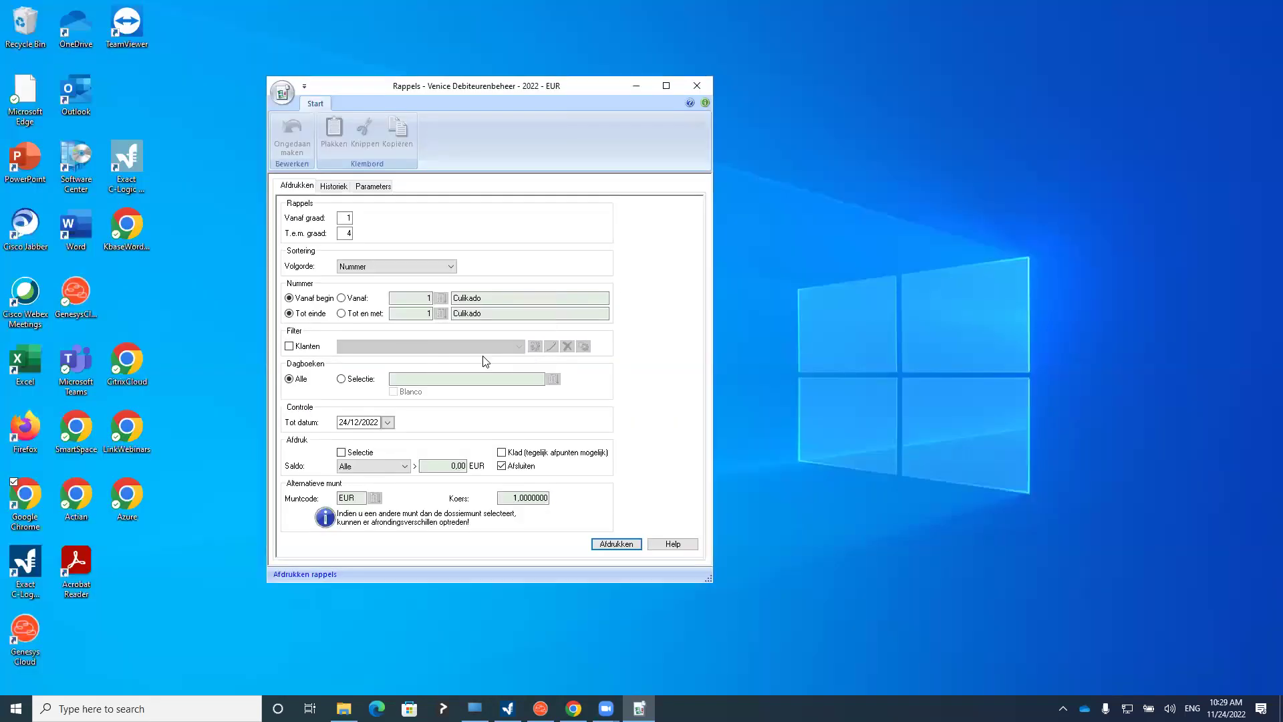
# Inspect the customers and grades under the 24/11/2022 and 24/12/2022 reminder sessions in the history and close Rappels
pyautogui.click(331, 187)
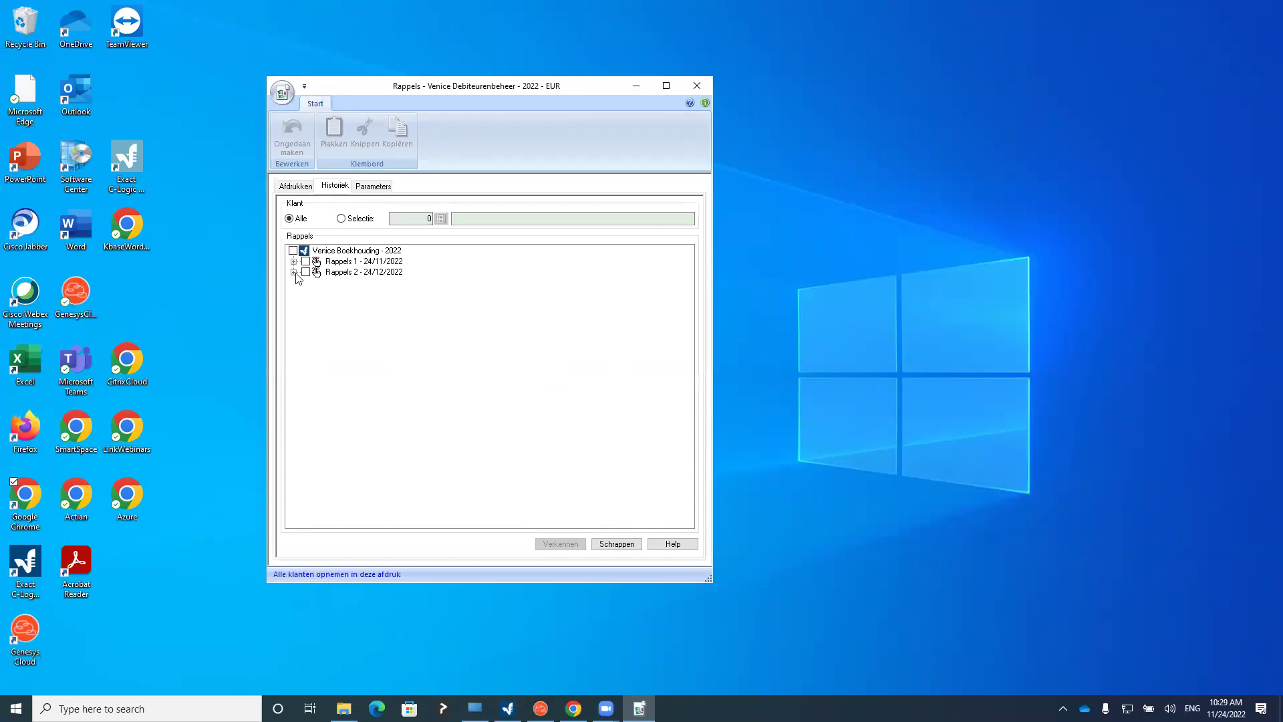
pyautogui.click(294, 272)
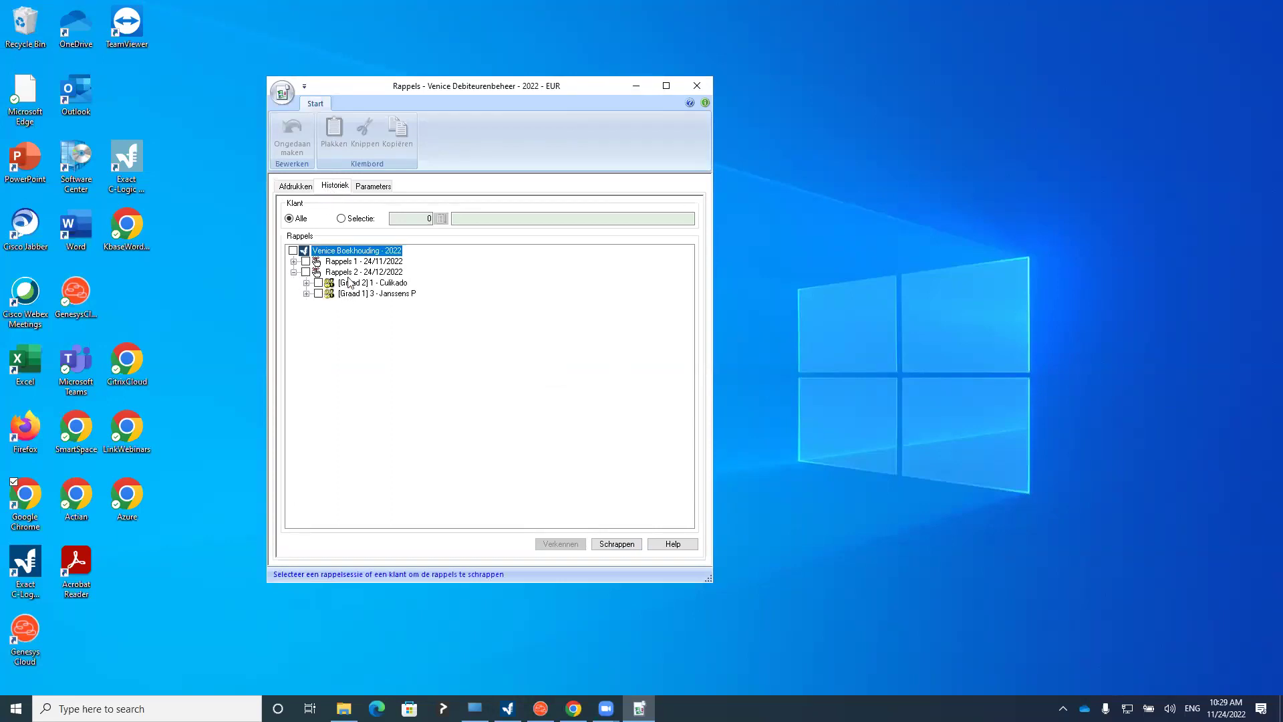
pyautogui.click(294, 262)
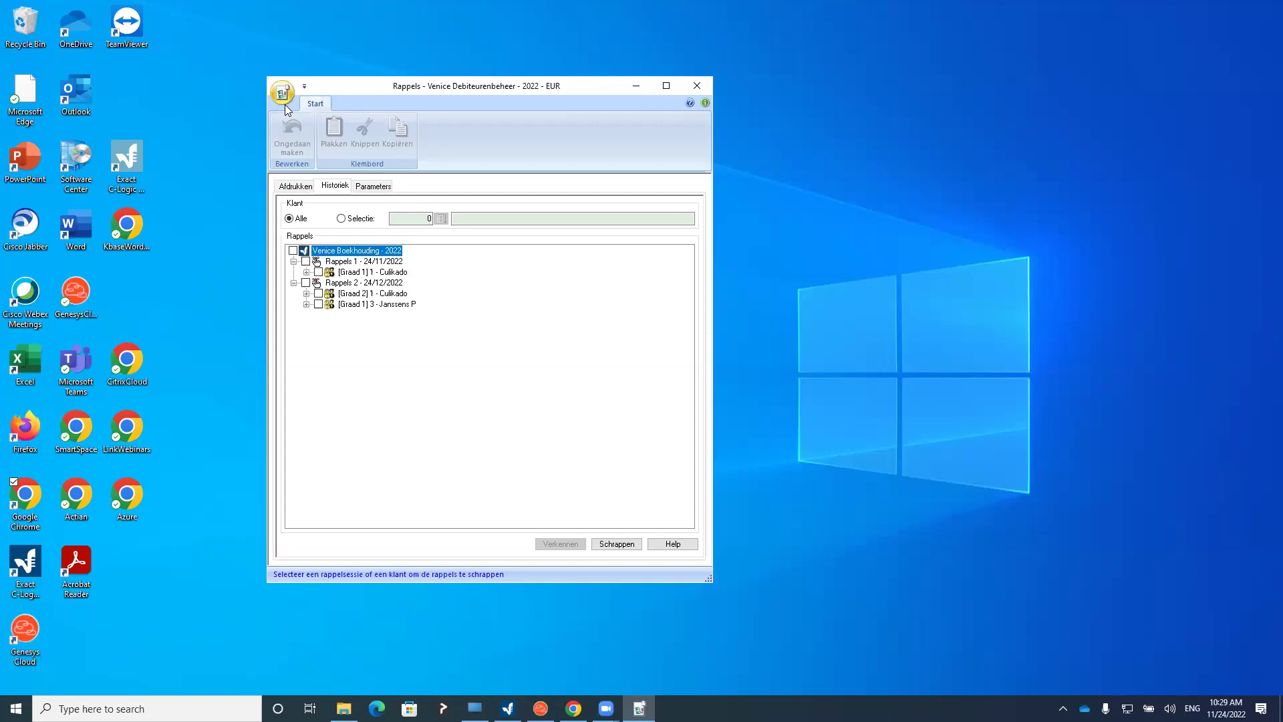
pyautogui.click(697, 86)
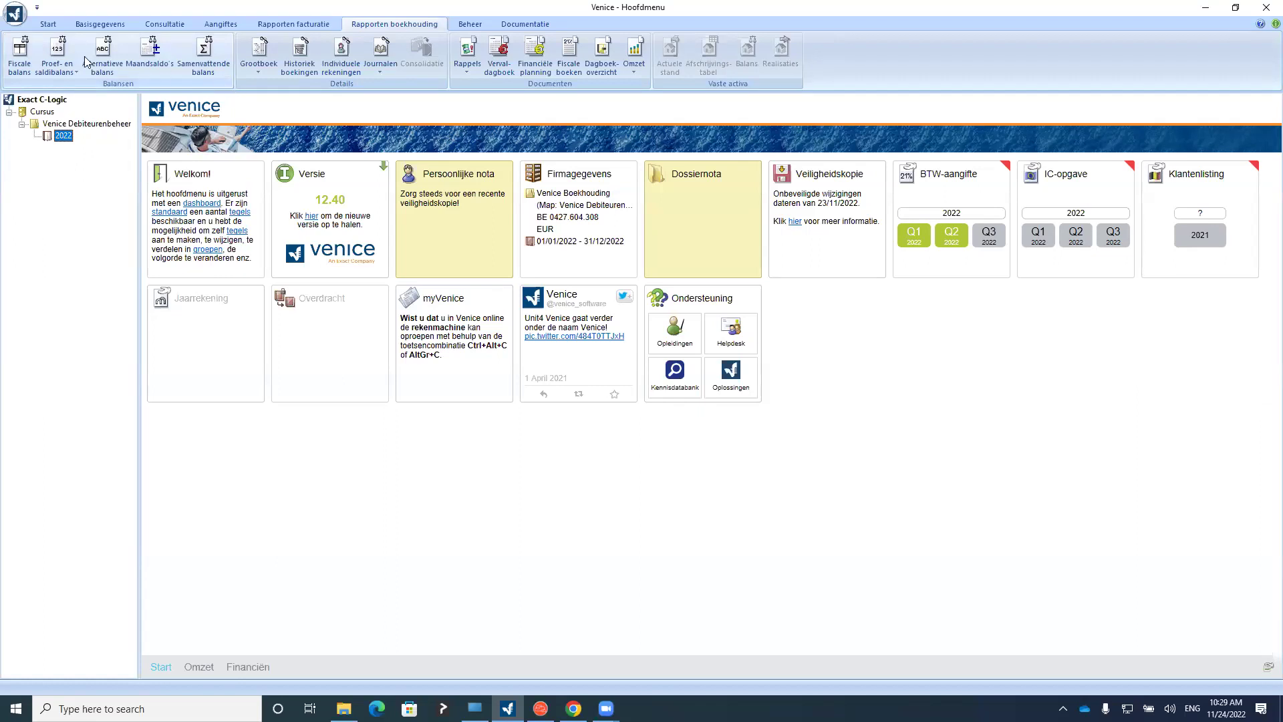
# Disable Rappels versturen in the document settings of customer Vandoorne, save the record and close the customer list
pyautogui.click(86, 25)
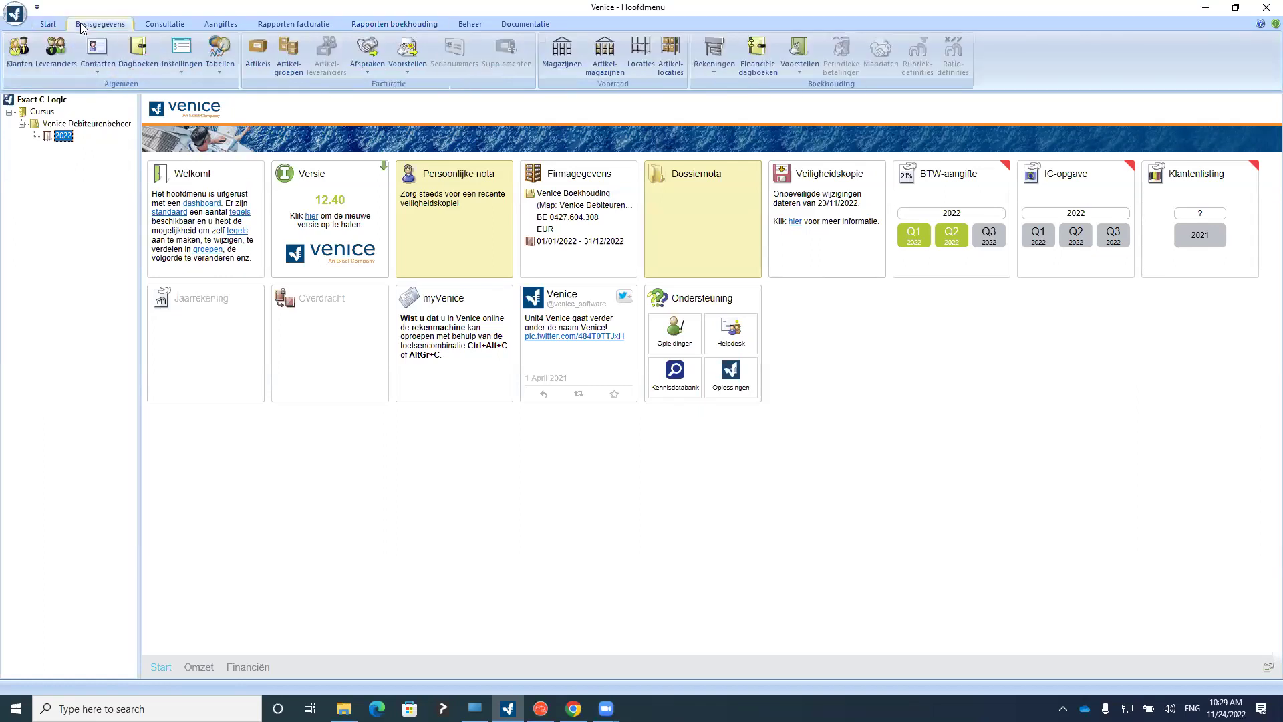
pyautogui.click(27, 65)
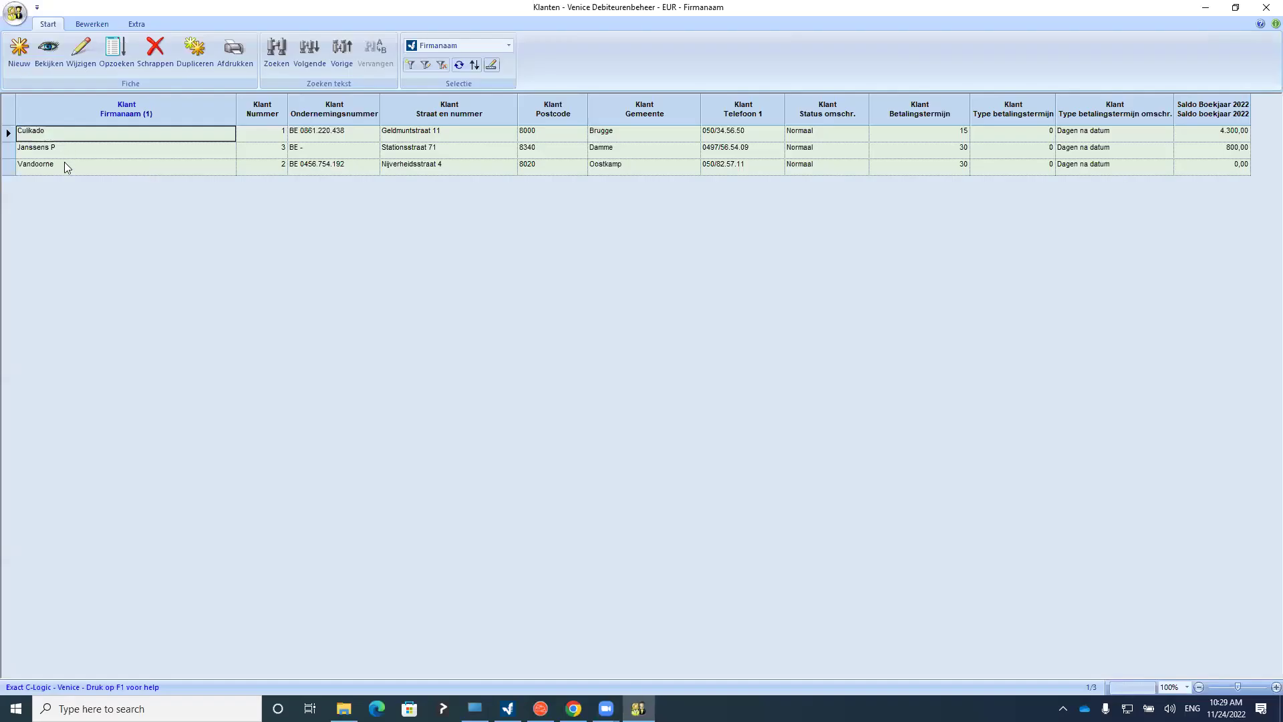
pyautogui.click(65, 164)
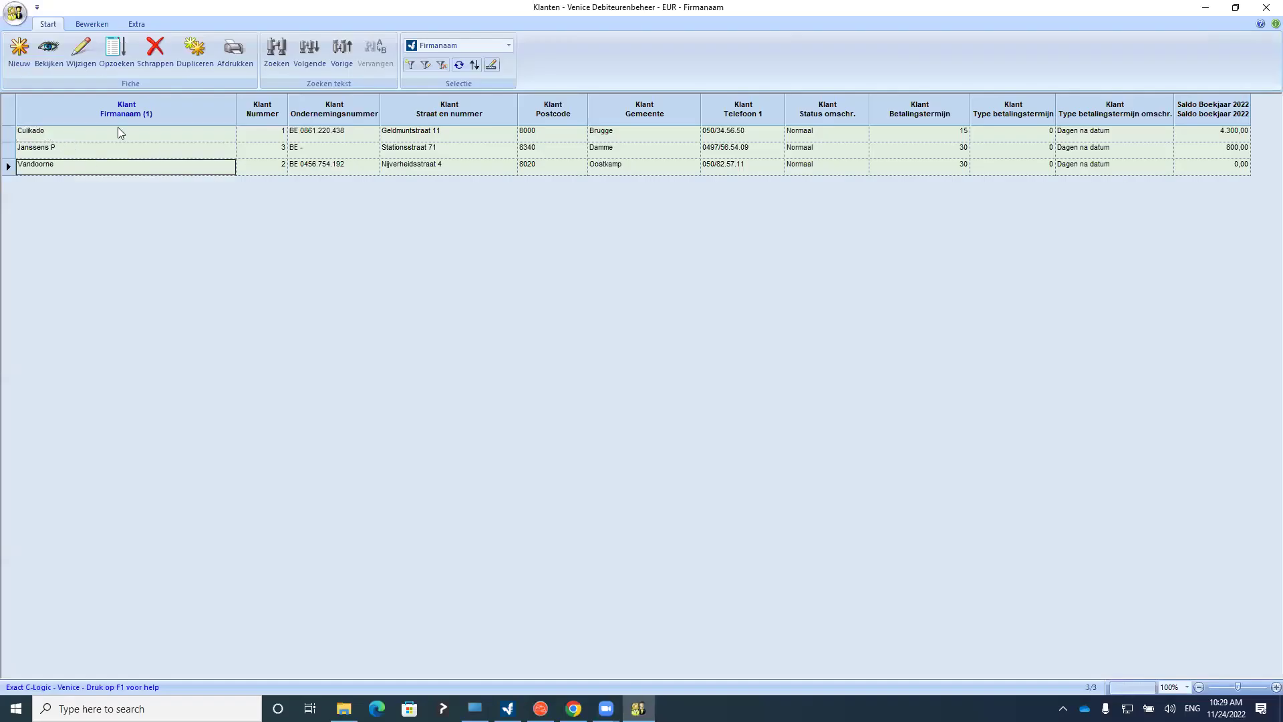
pyautogui.click(81, 52)
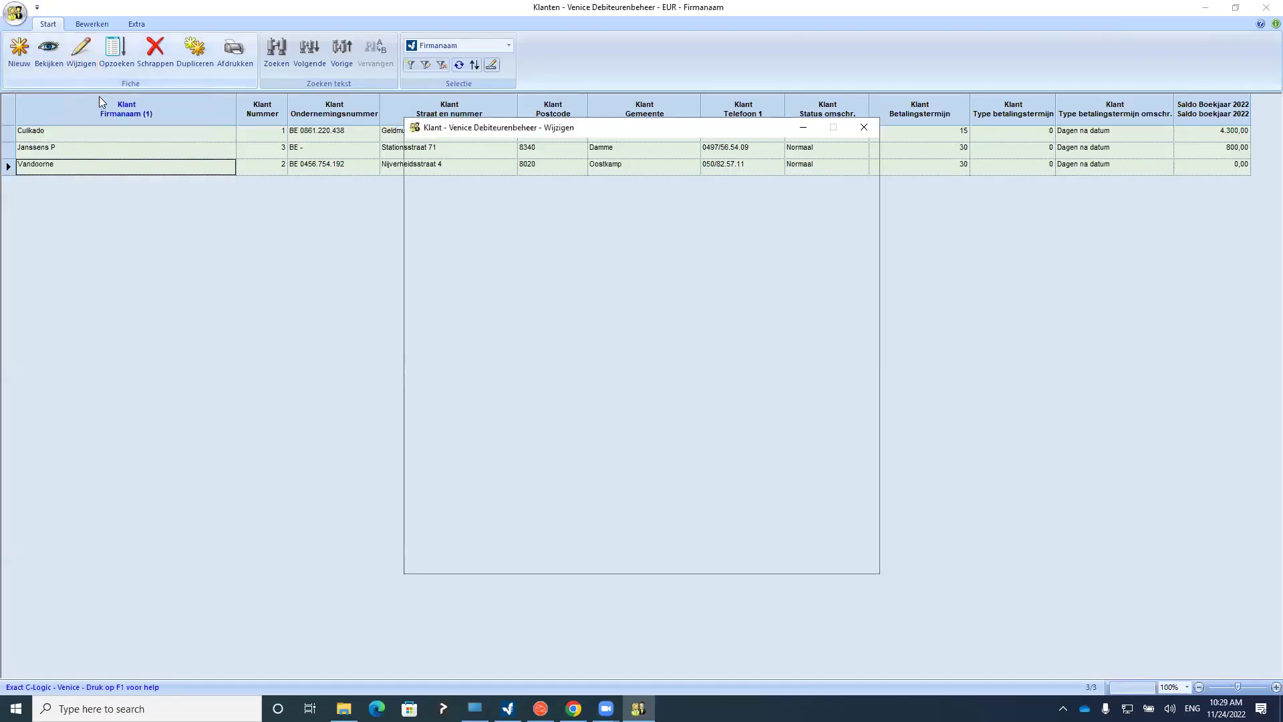
pyautogui.click(649, 279)
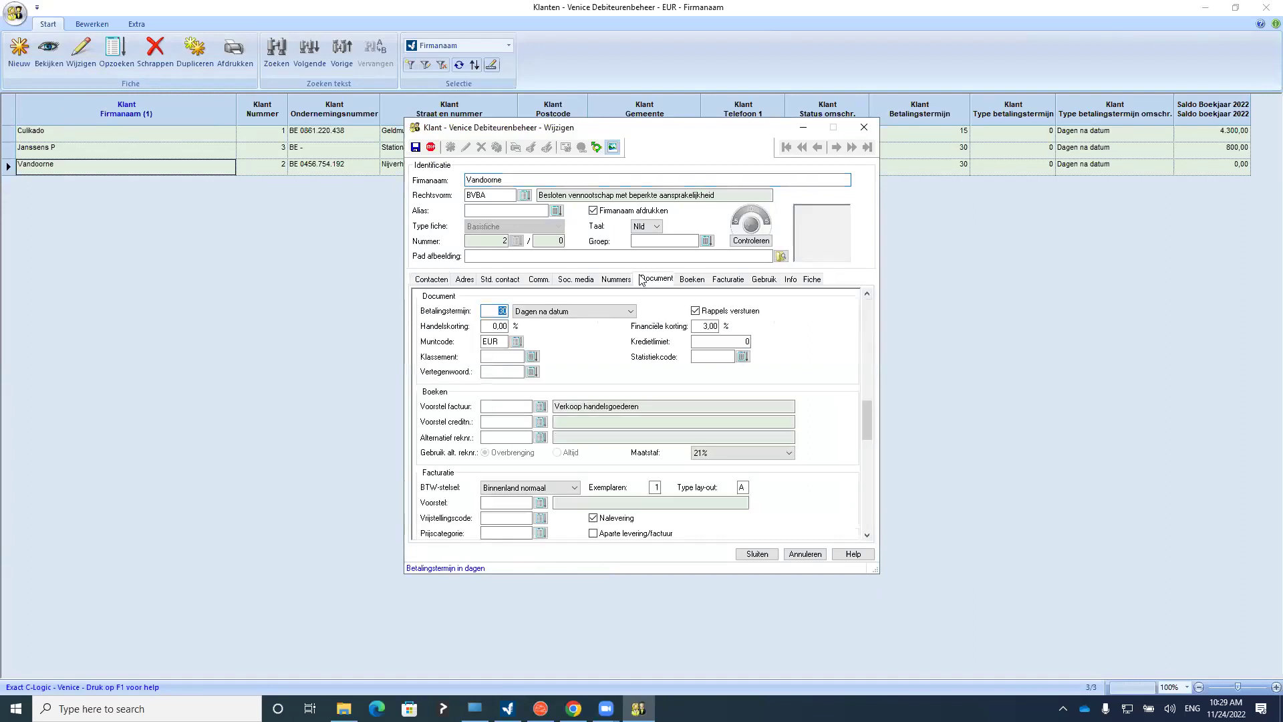
pyautogui.click(697, 312)
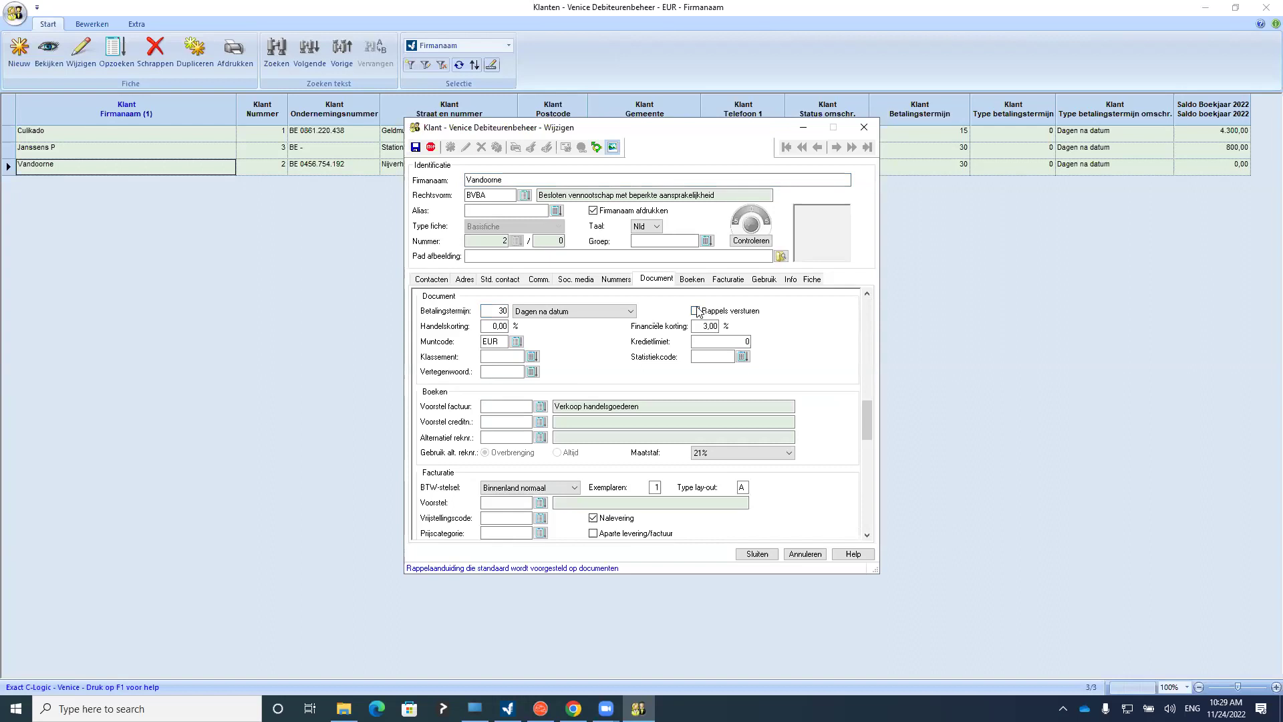
pyautogui.click(757, 554)
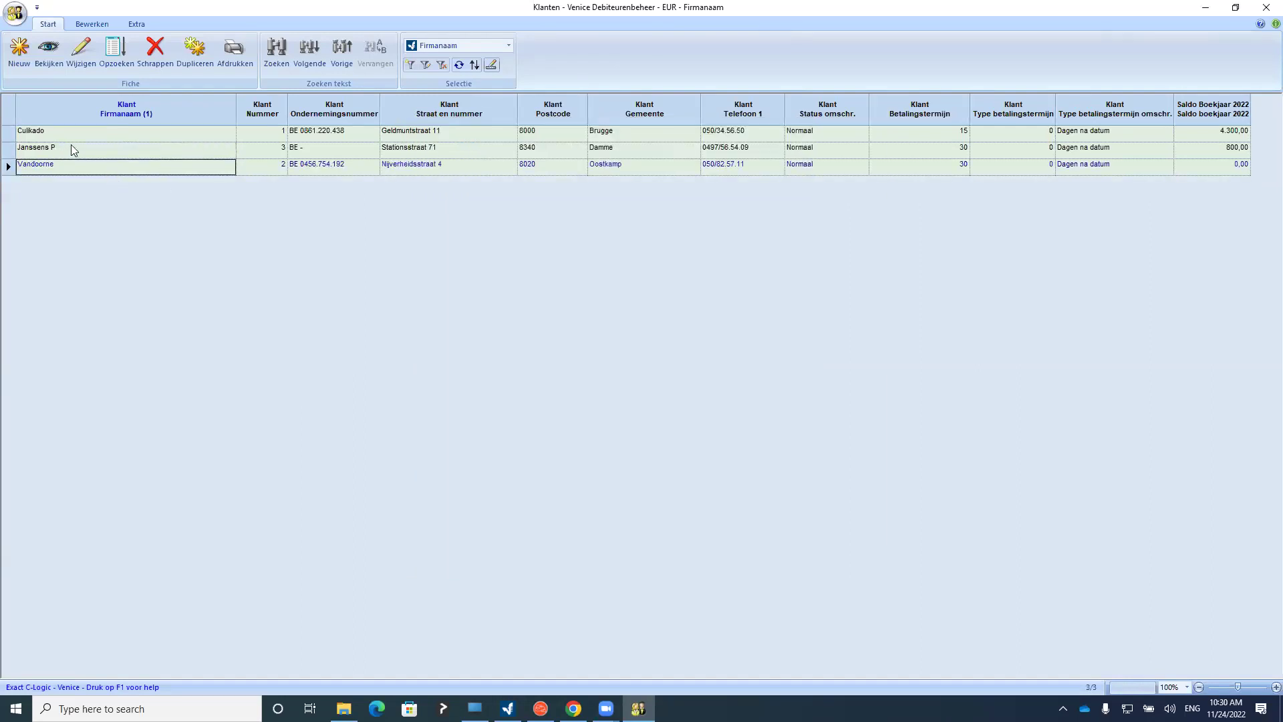
pyautogui.click(1265, 7)
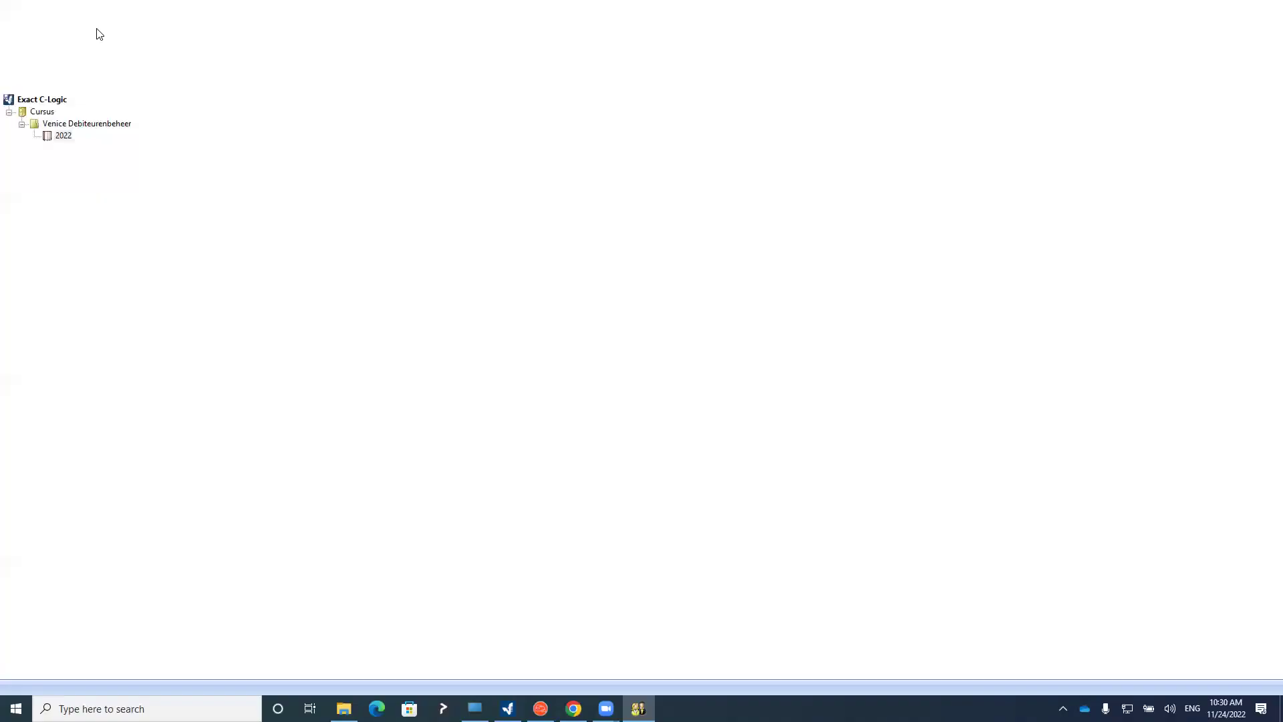
# Start a new sales invoice for customer Vandoorne with a total of 1500 EUR
pyautogui.click(54, 24)
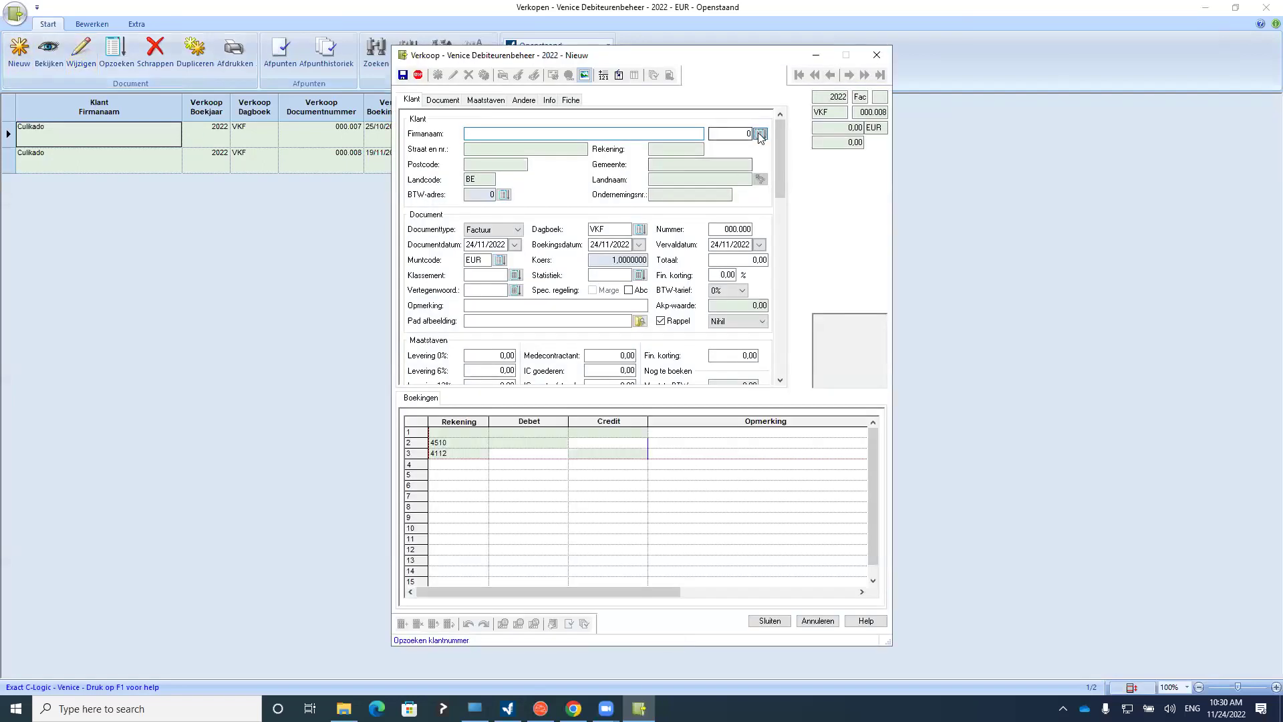
pyautogui.click(761, 133)
pyautogui.doubleClick(420, 320)
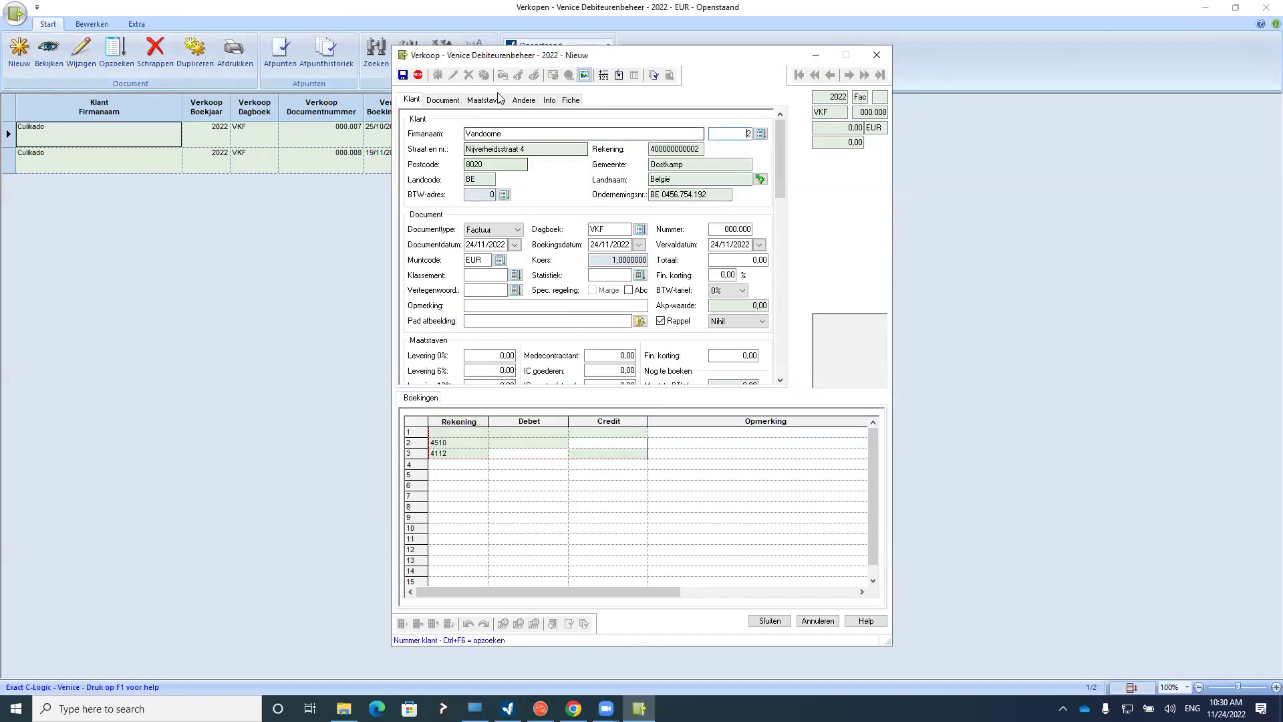
pyautogui.press('Return')
pyautogui.click(763, 159)
pyautogui.write('1500')
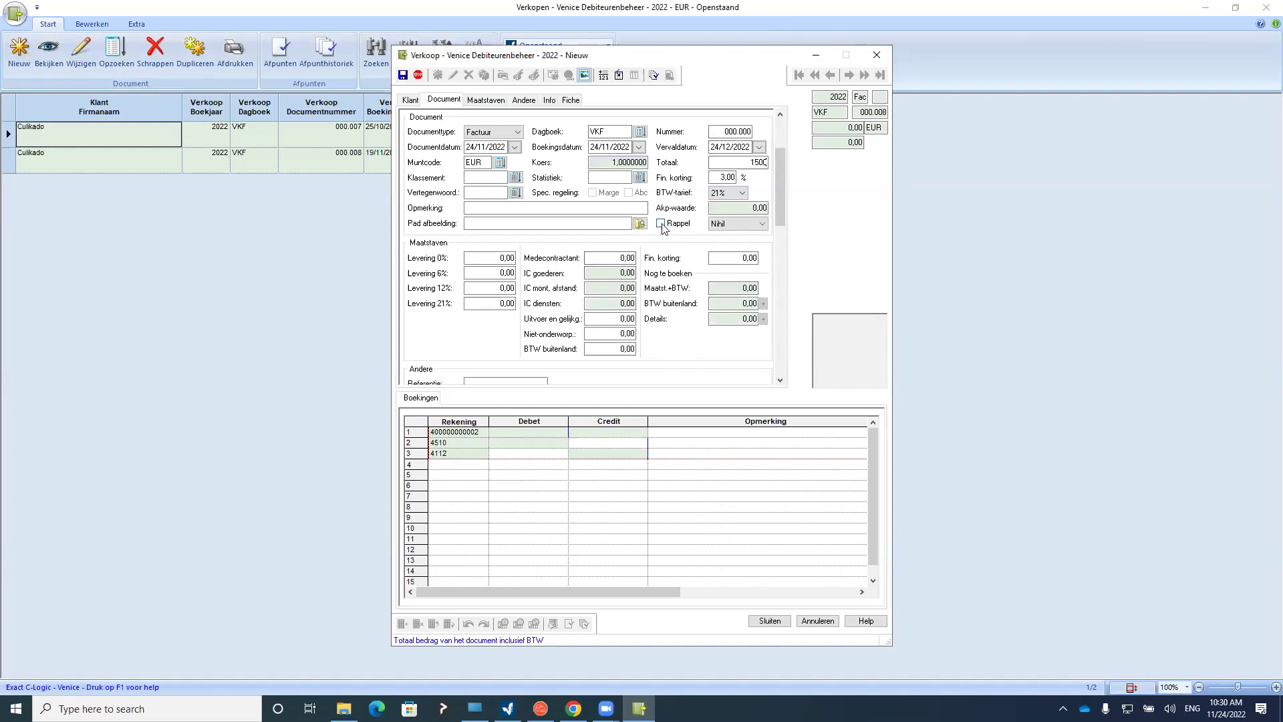
pyautogui.press('Tab')
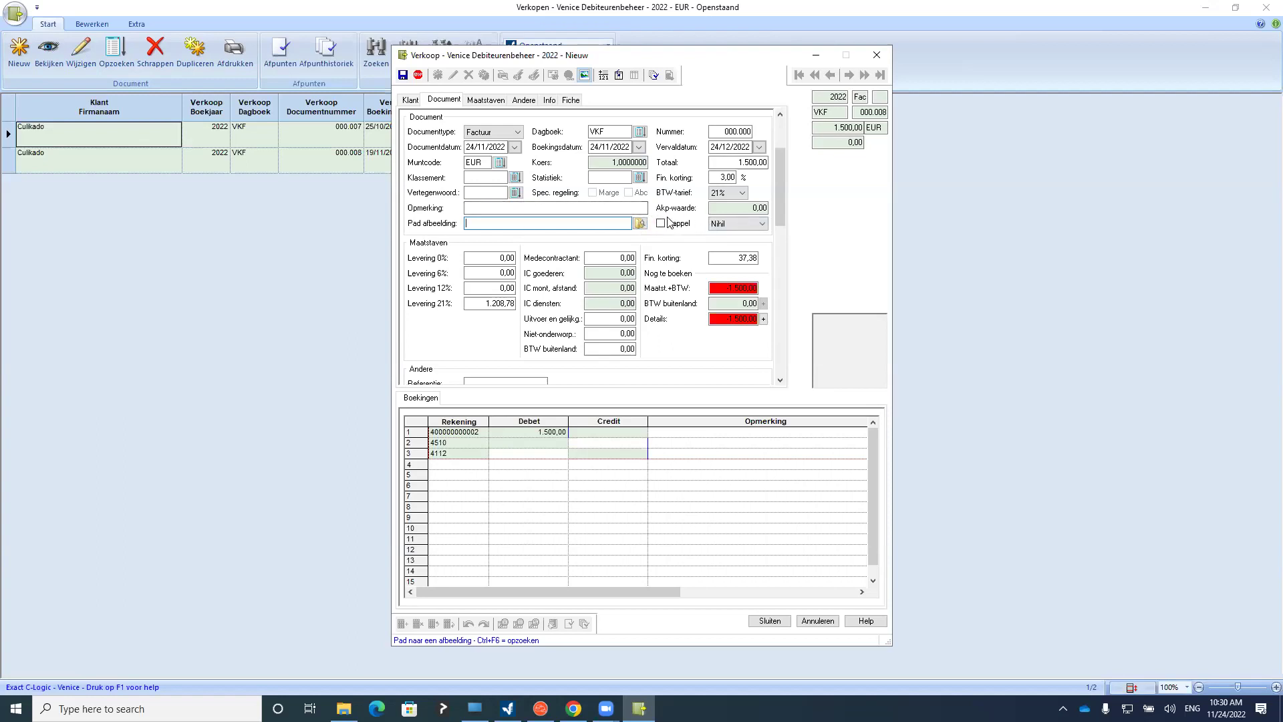
# Enable the Rappel option on the new Vandoorne invoice and discard the document without saving
pyautogui.click(660, 225)
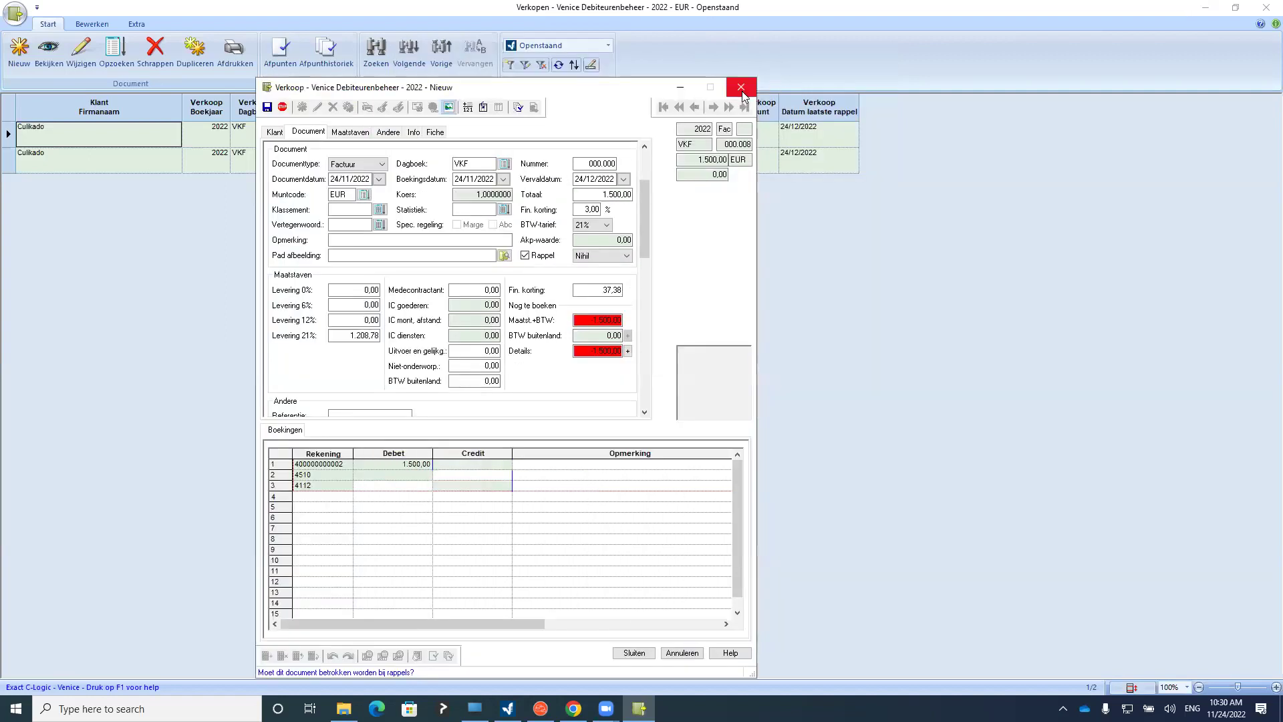
pyautogui.click(740, 87)
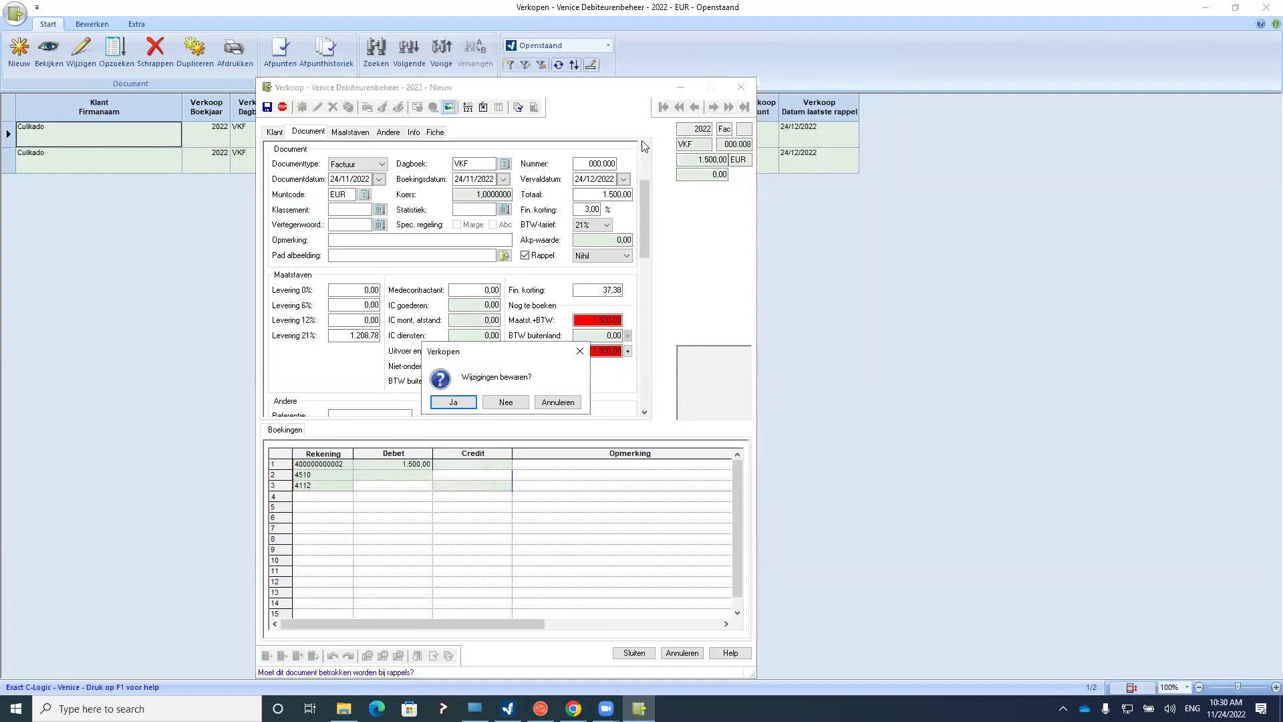
pyautogui.click(506, 402)
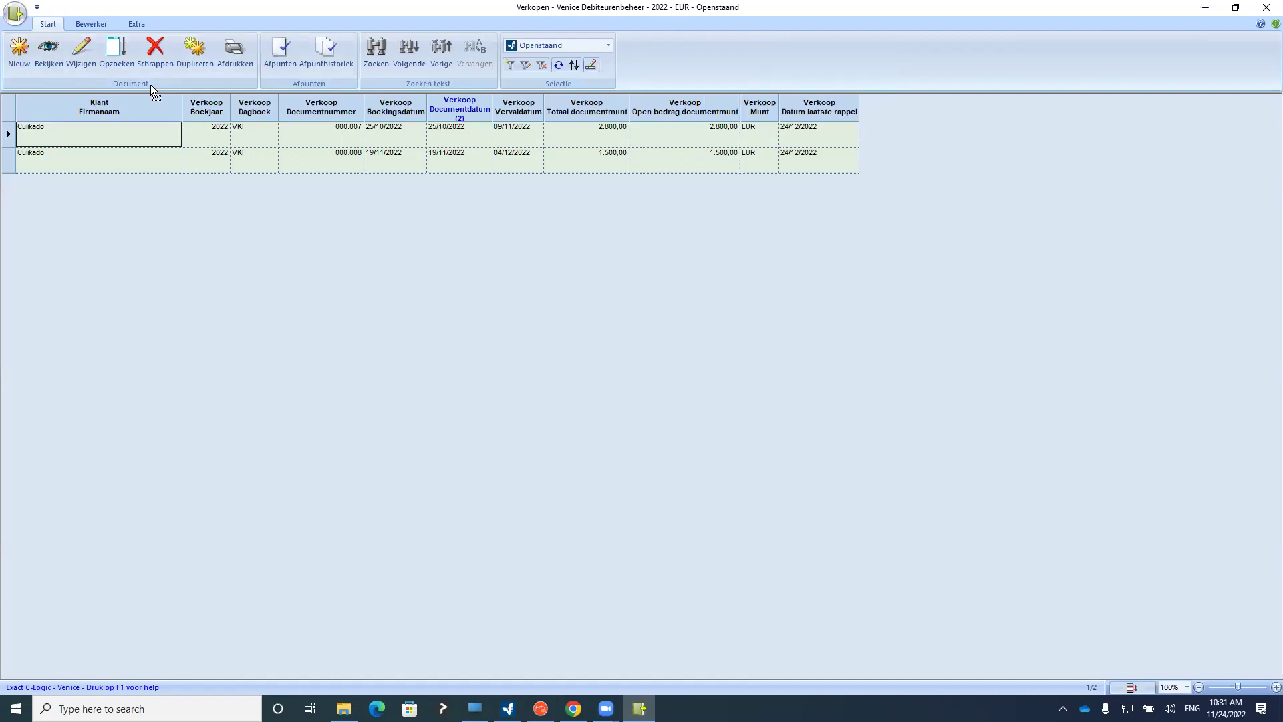
# Close and reopen the outstanding sales list and check the last reminder date of Culikado's invoices
pyautogui.click(141, 161)
pyautogui.click(140, 145)
pyautogui.click(1266, 7)
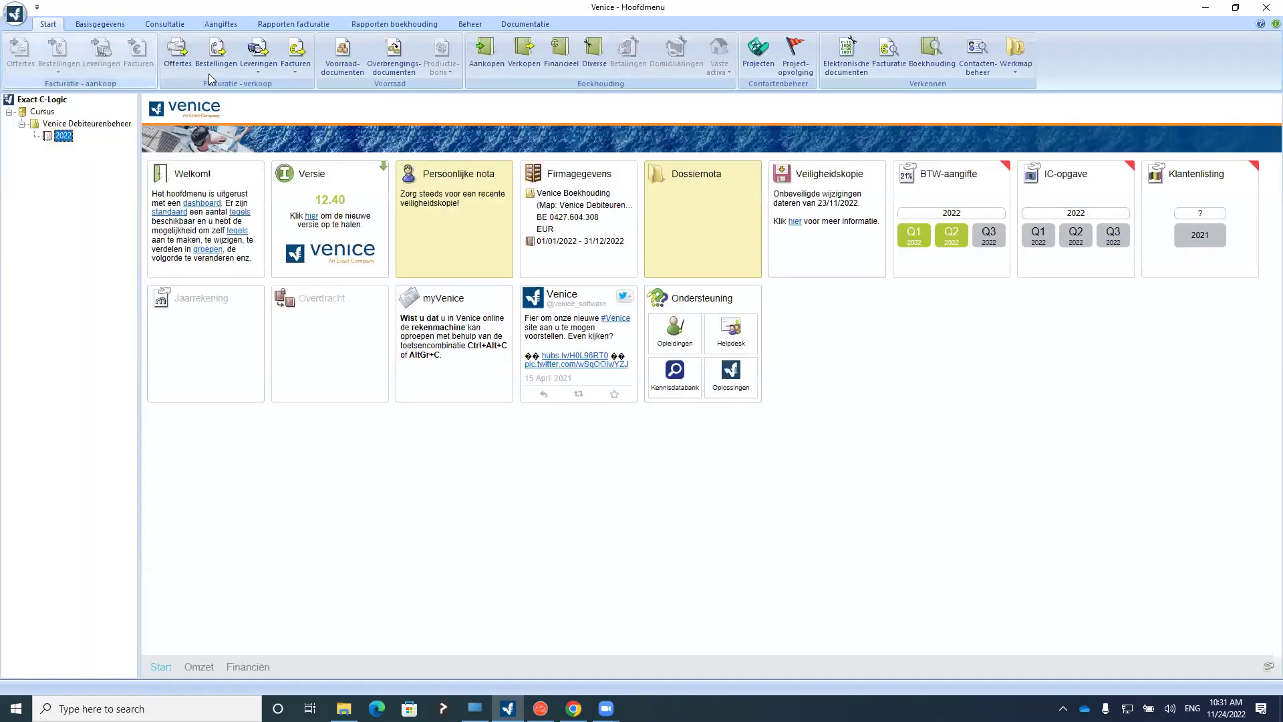
pyautogui.click(524, 54)
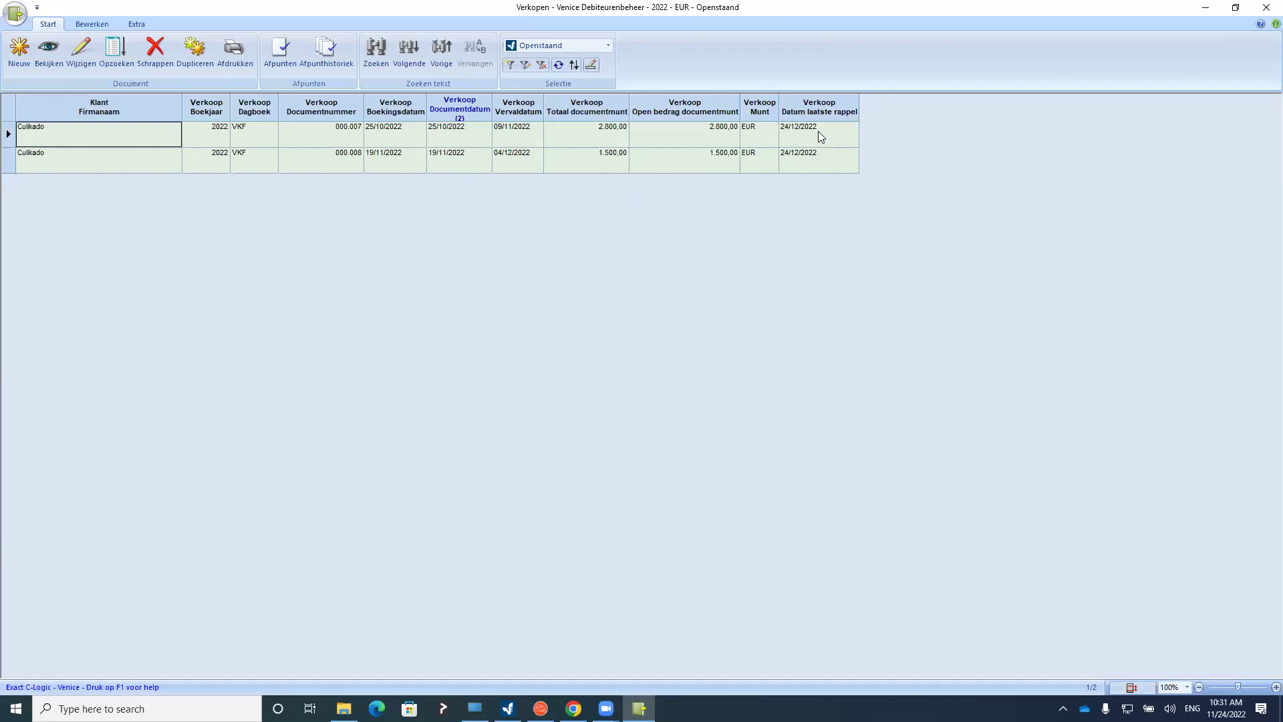
pyautogui.click(817, 134)
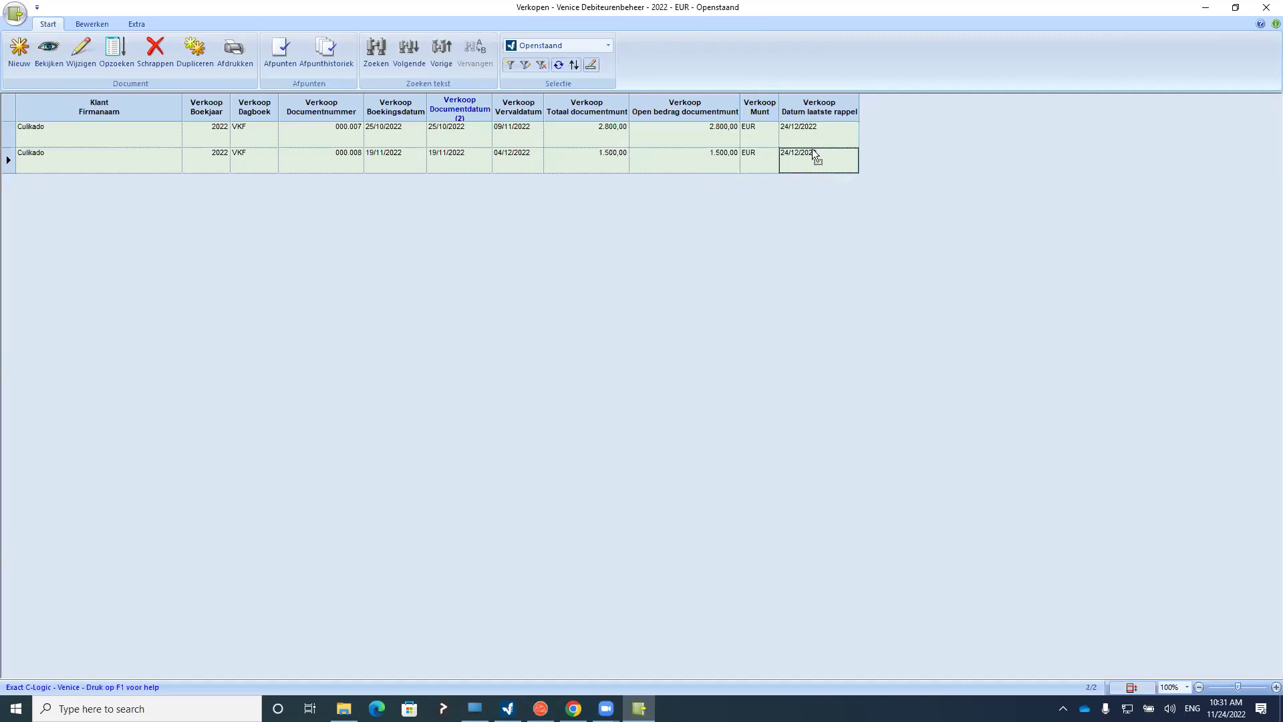
# Set the limits of the Openstaand selection to Van begin and Tot einde so all customers are included
pyautogui.click(810, 156)
pyautogui.click(79, 137)
pyautogui.click(87, 159)
pyautogui.click(519, 68)
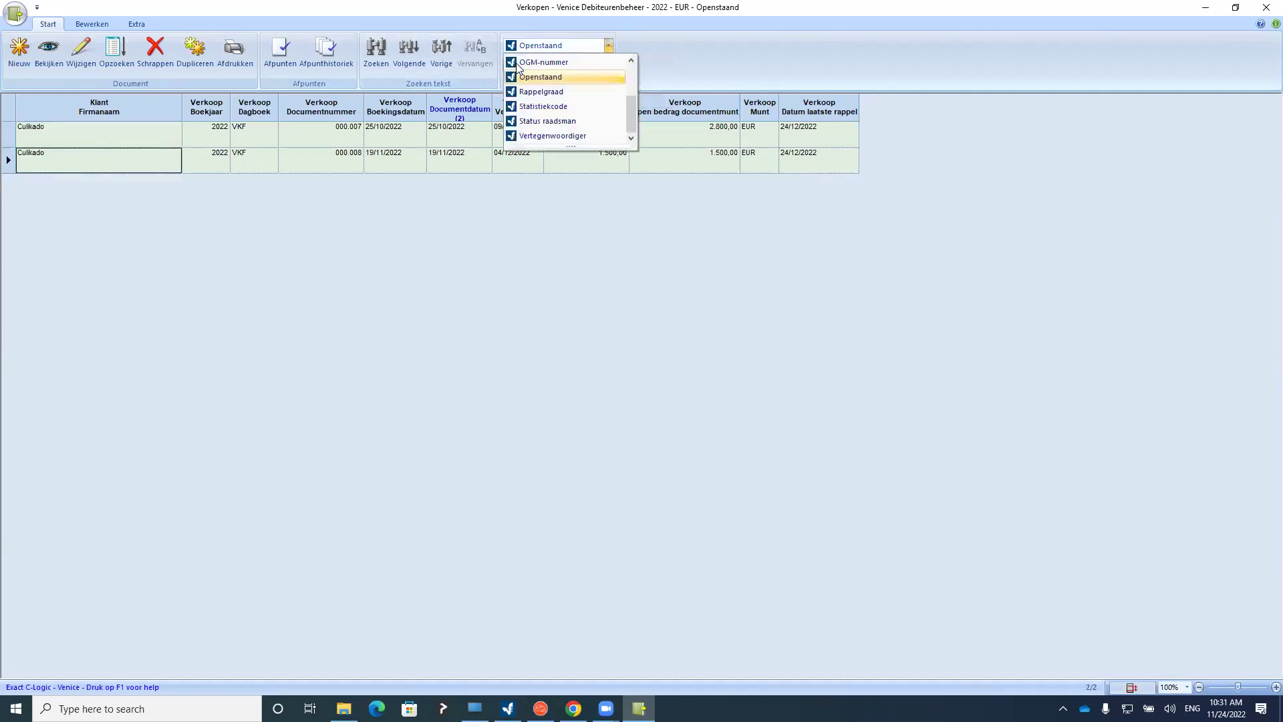
pyautogui.moveTo(631, 115); pyautogui.dragTo(641, 77)
pyautogui.click(538, 78)
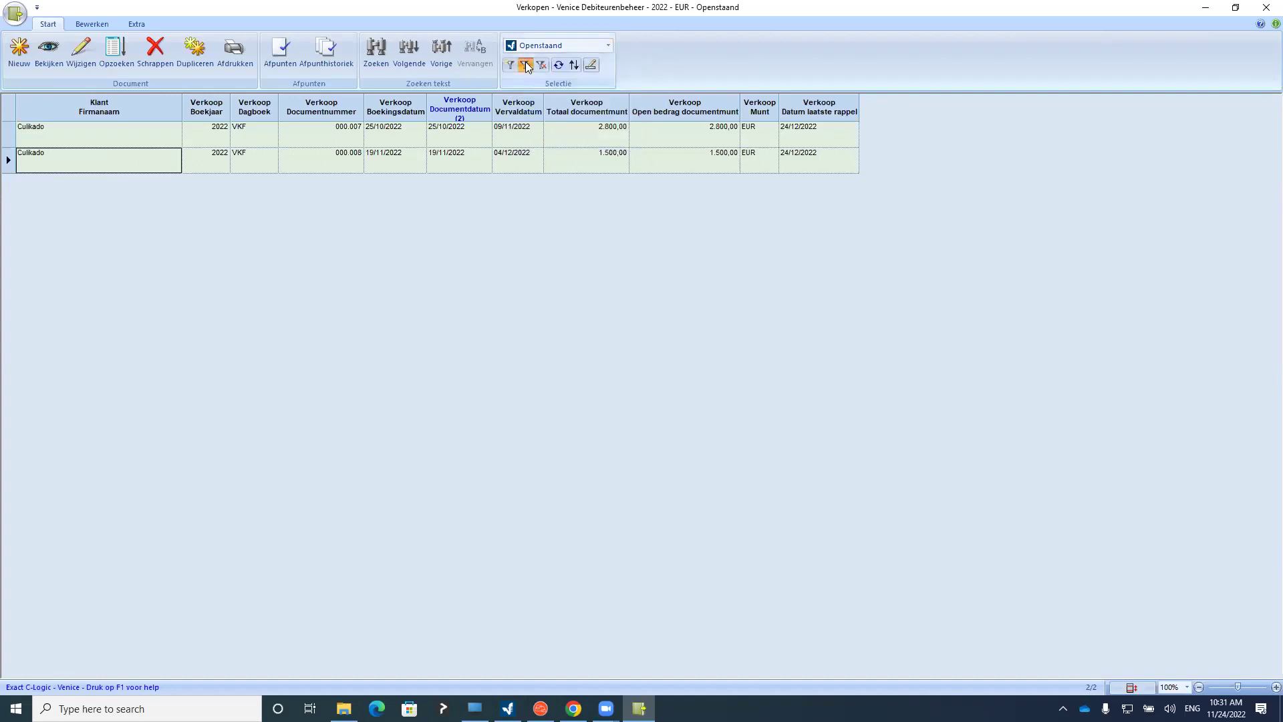
pyautogui.click(525, 65)
pyautogui.click(508, 263)
pyautogui.click(506, 347)
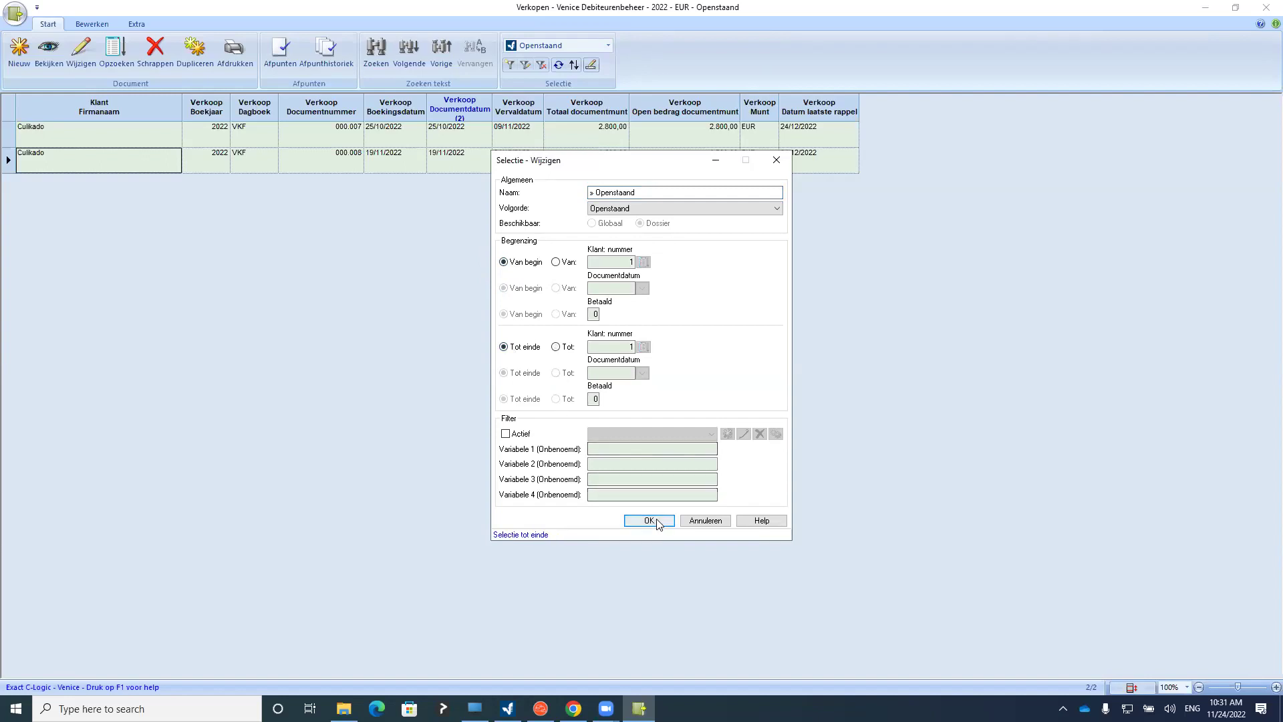
pyautogui.click(648, 520)
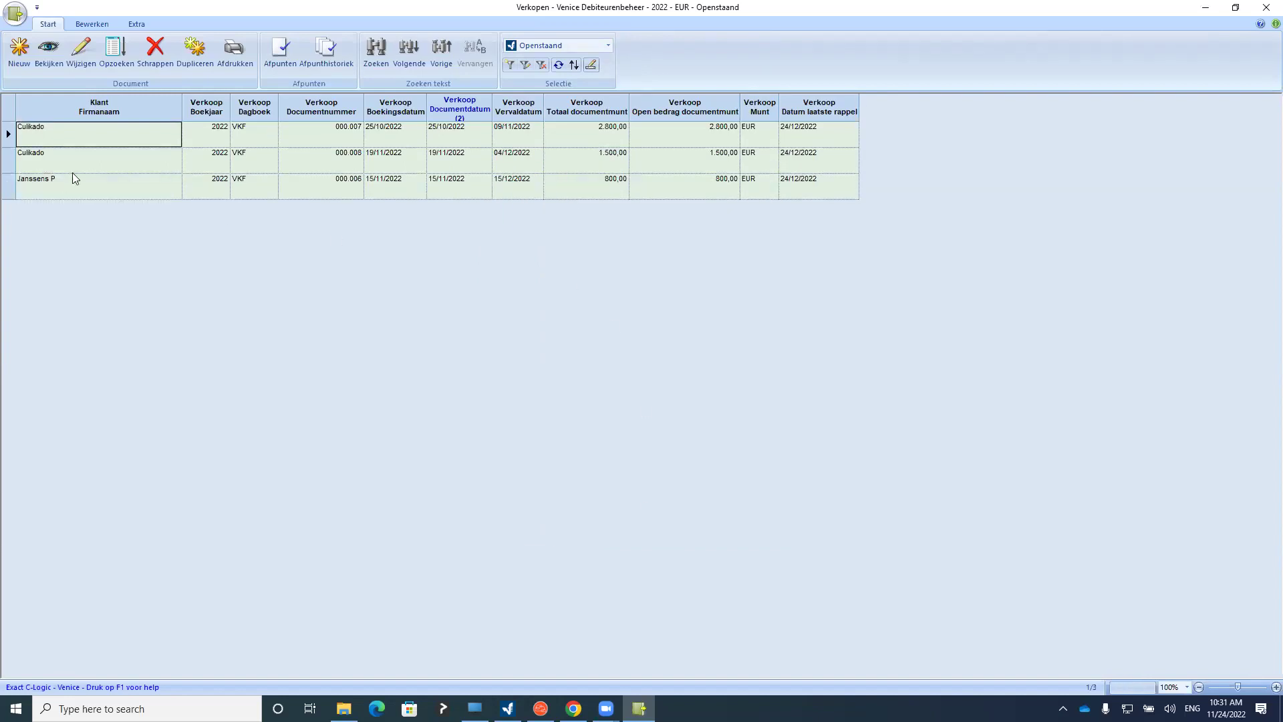
# Add the Verkoop fields Rappelgraad and Rappels versturen to the displayed columns of the outstanding sales list
pyautogui.click(795, 136)
pyautogui.click(795, 152)
pyautogui.click(795, 181)
pyautogui.click(794, 145)
pyautogui.click(794, 179)
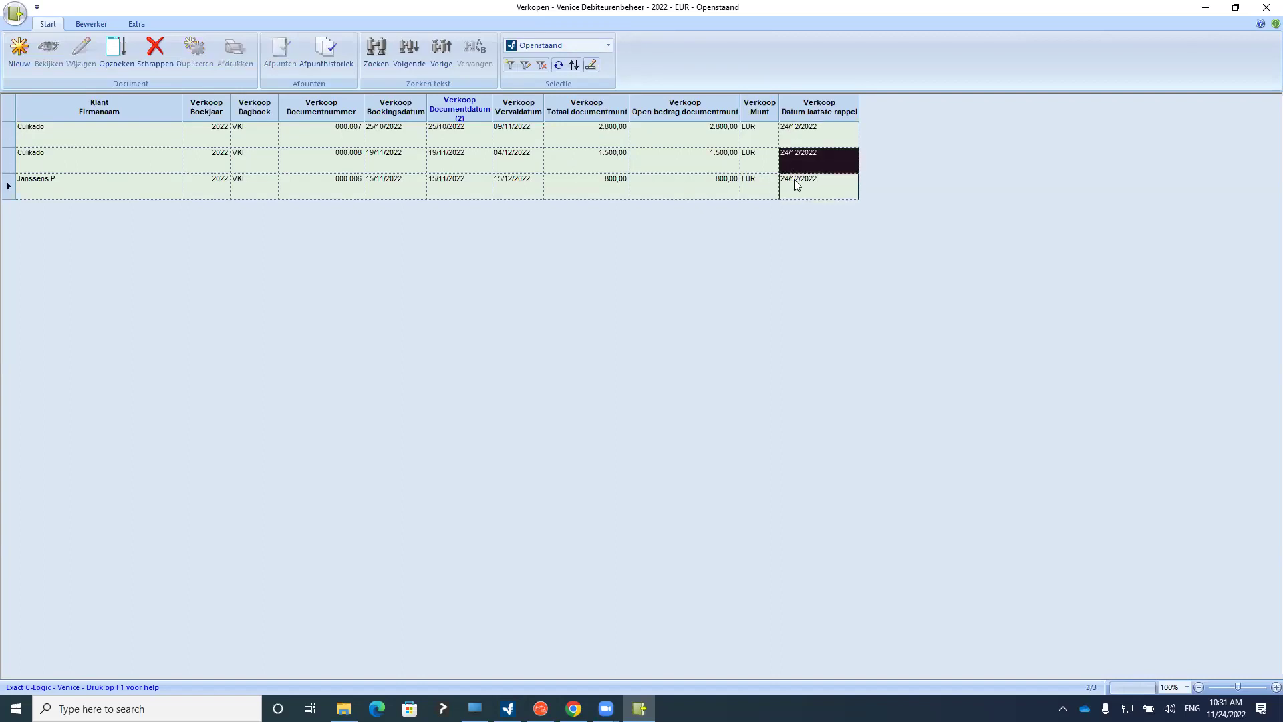
pyautogui.click(92, 24)
pyautogui.click(205, 50)
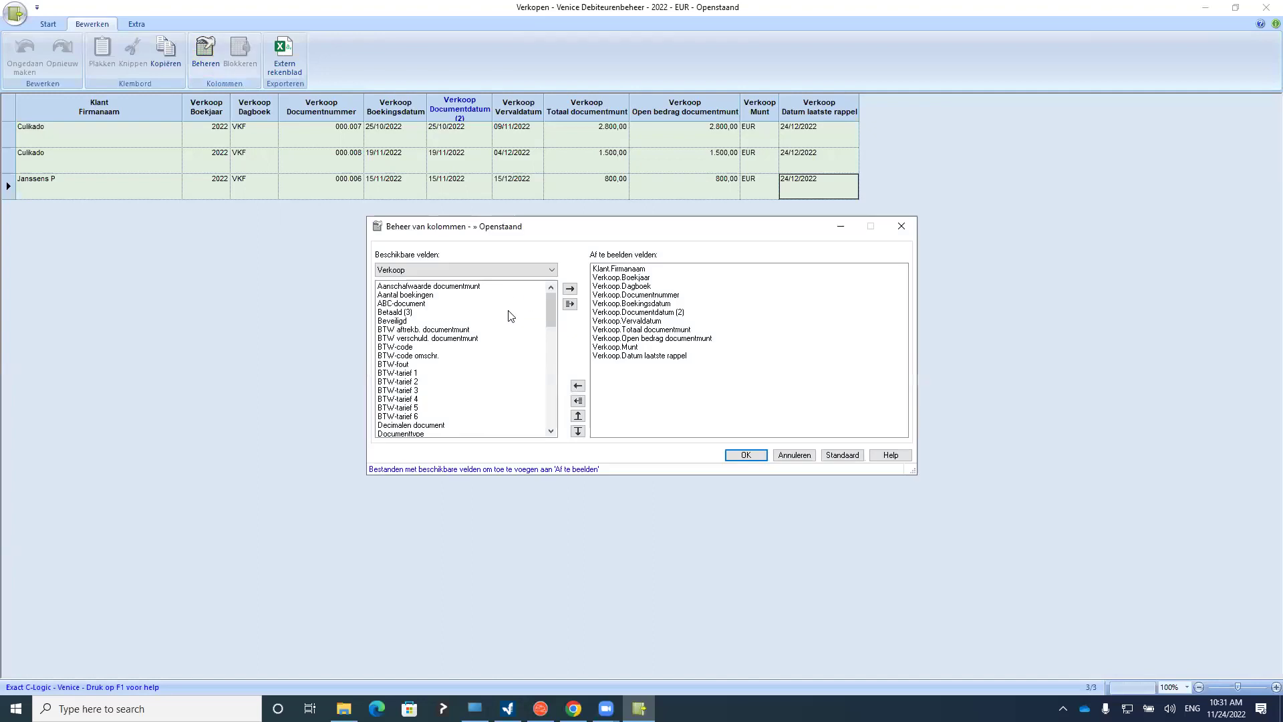
pyautogui.moveTo(543, 308); pyautogui.dragTo(543, 388)
pyautogui.click(409, 399)
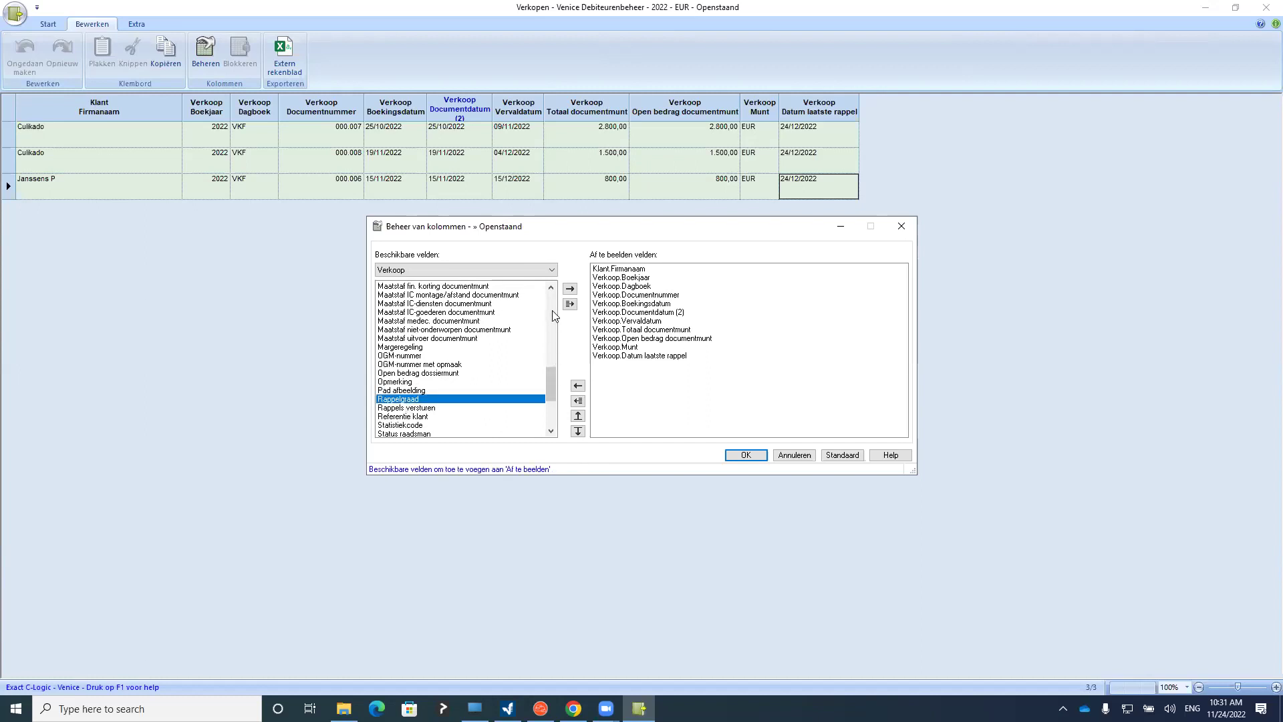
pyautogui.click(570, 288)
pyautogui.click(569, 290)
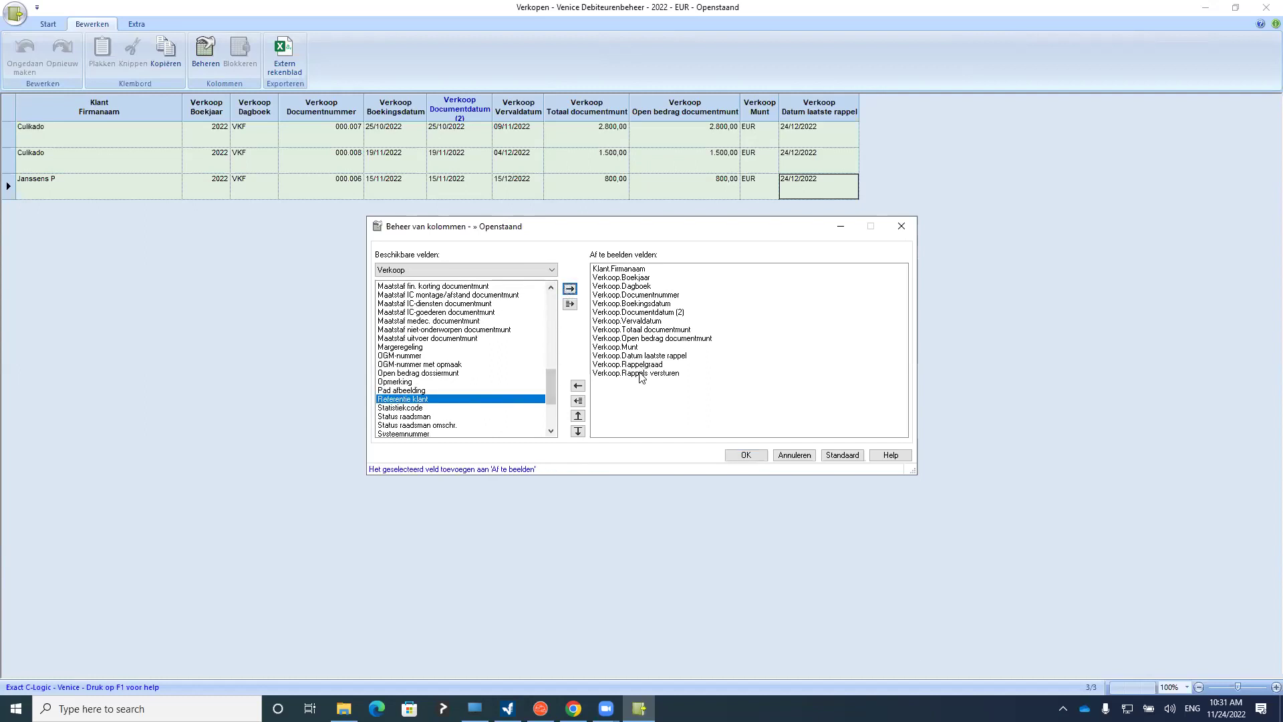
pyautogui.click(738, 457)
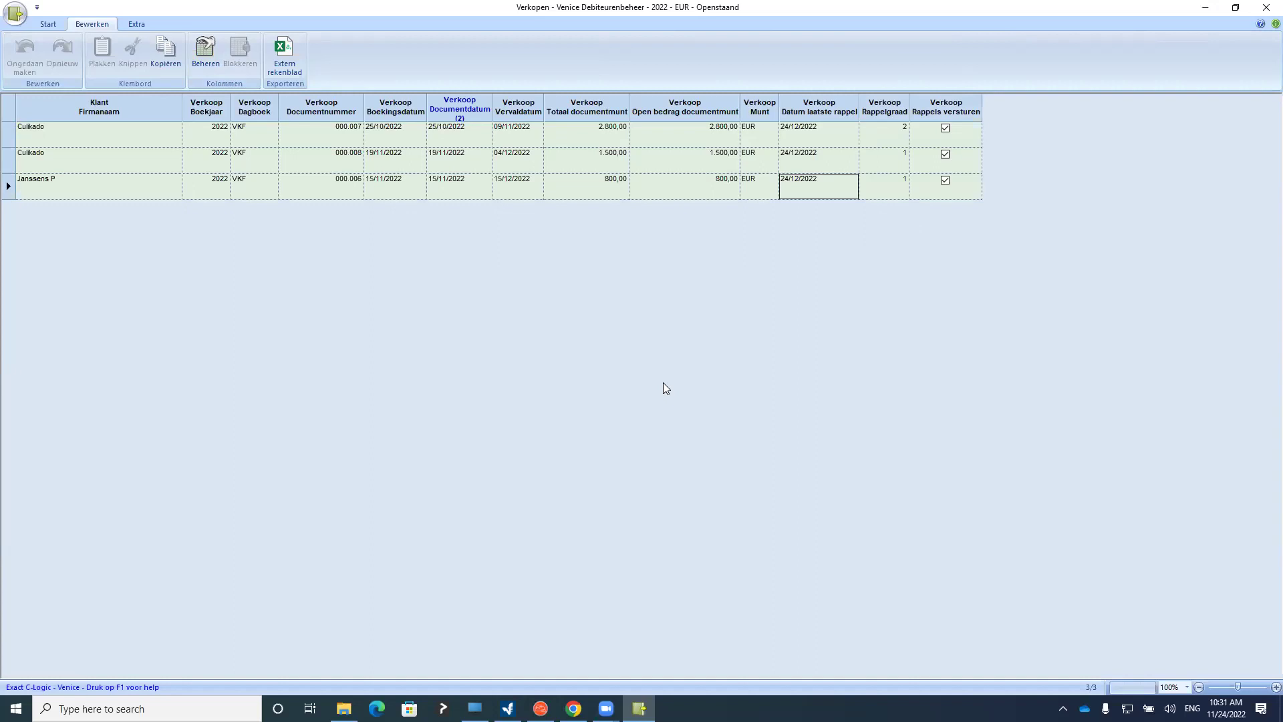
# Check the reminder level and the Rappels versturen flag of the outstanding invoices and close the sales list
pyautogui.click(890, 139)
pyautogui.click(957, 141)
pyautogui.click(957, 170)
pyautogui.click(954, 184)
pyautogui.click(1263, 11)
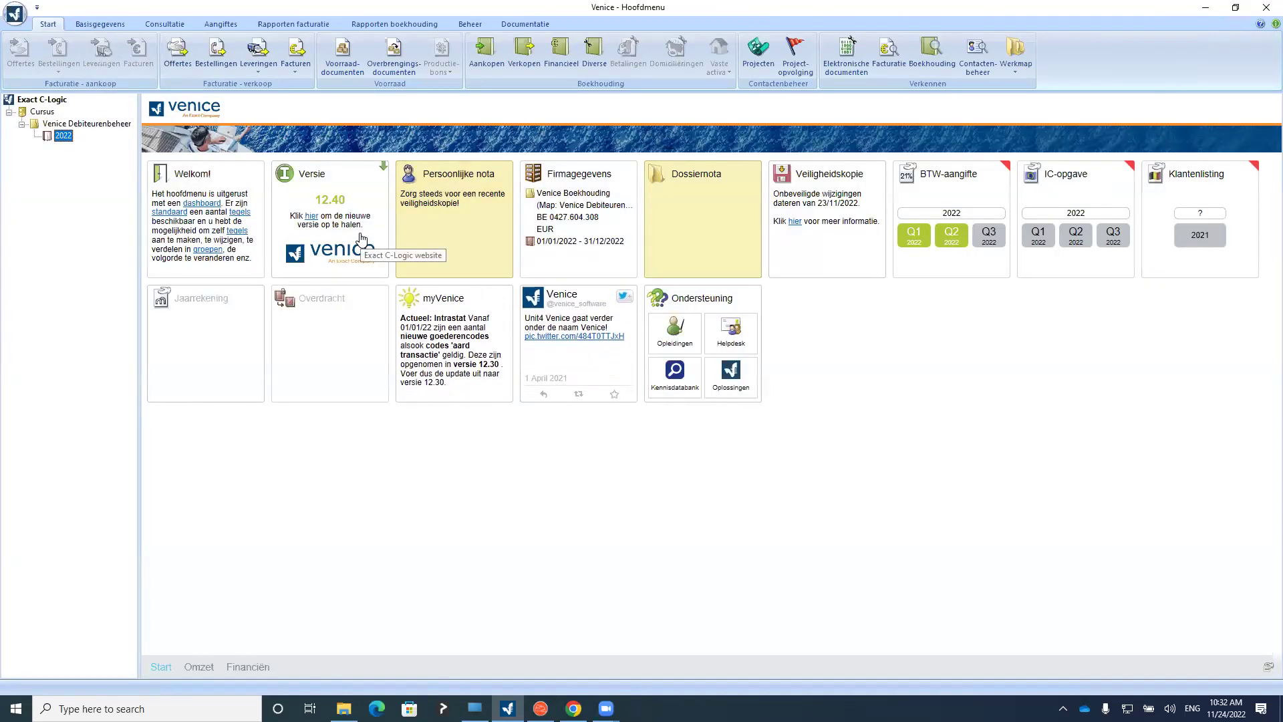
# Review the Vervallen and Kredietlimiet checks under Andere in the Facturatie Basisoptie parameters, accept them and close the parameters
pyautogui.click(92, 24)
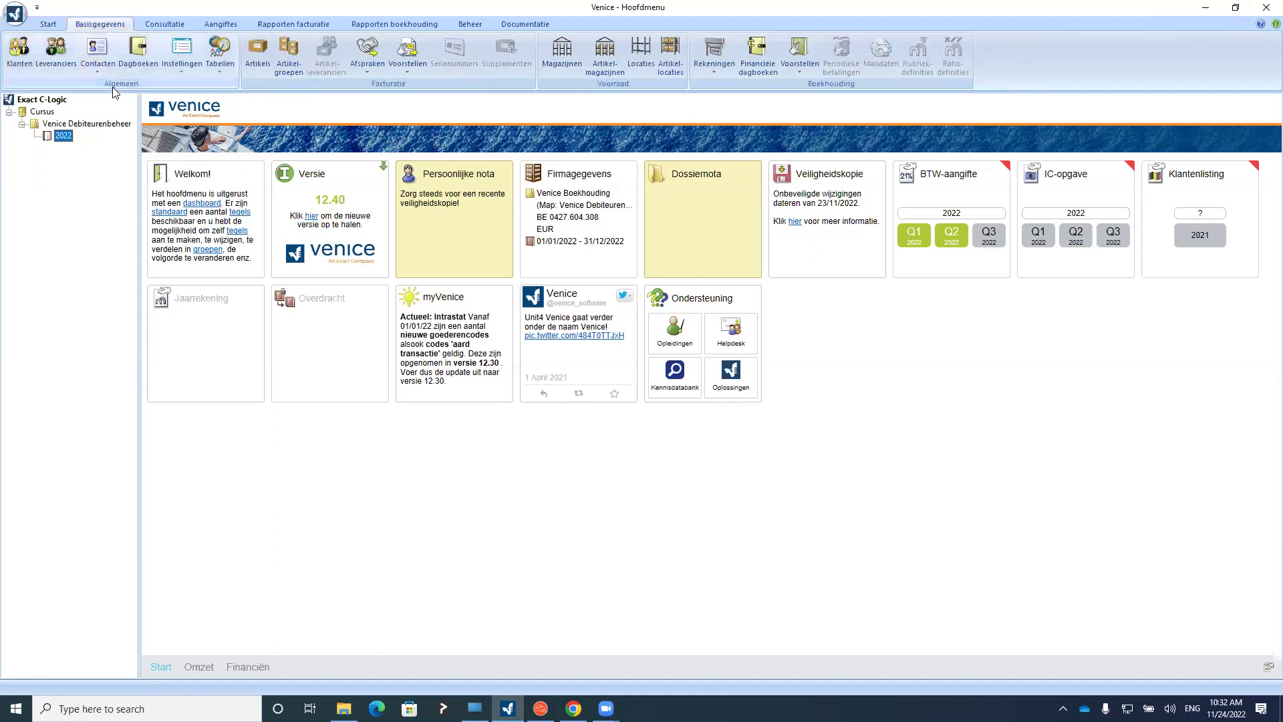
pyautogui.click(167, 70)
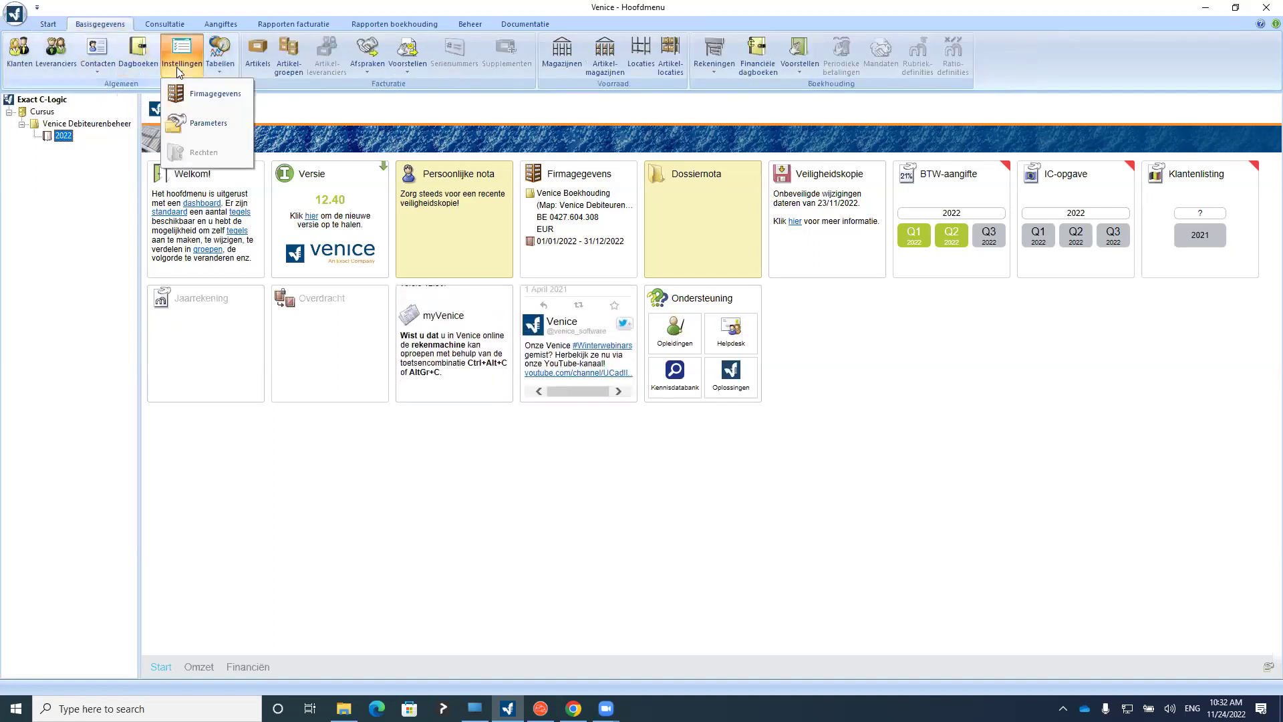
pyautogui.click(194, 120)
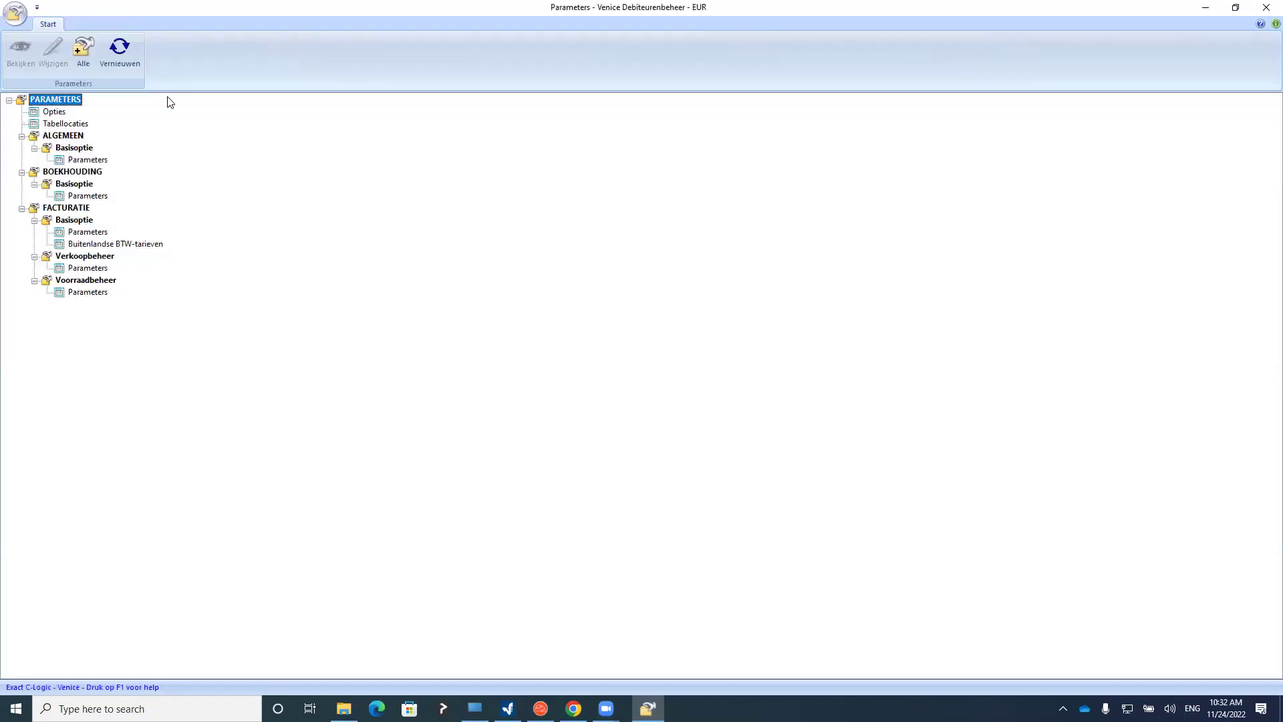
pyautogui.click(88, 233)
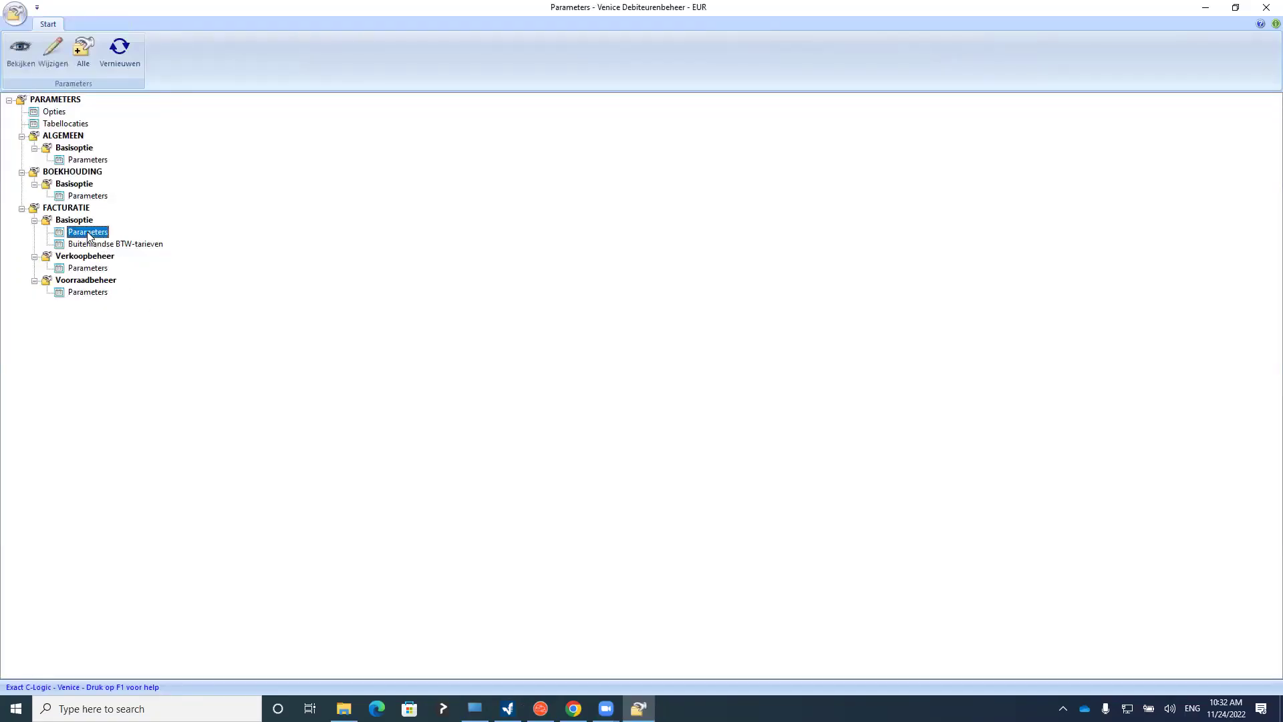
pyautogui.doubleClick(92, 232)
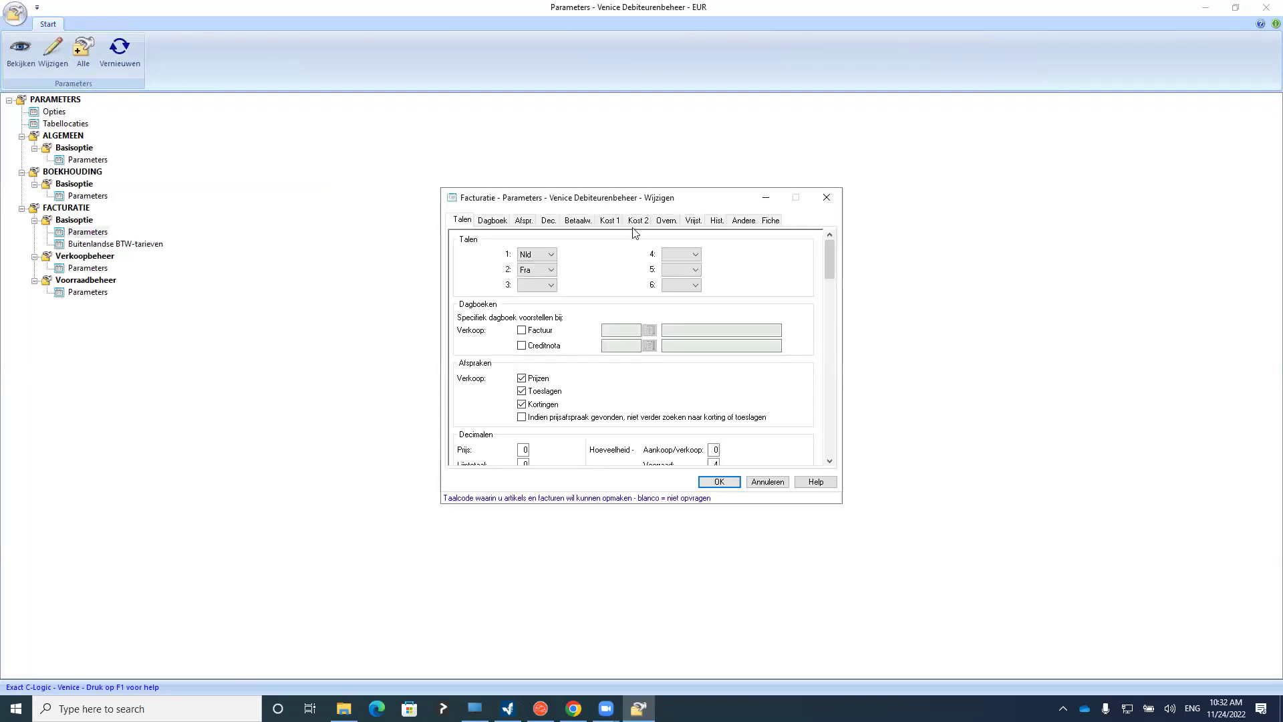
pyautogui.click(742, 222)
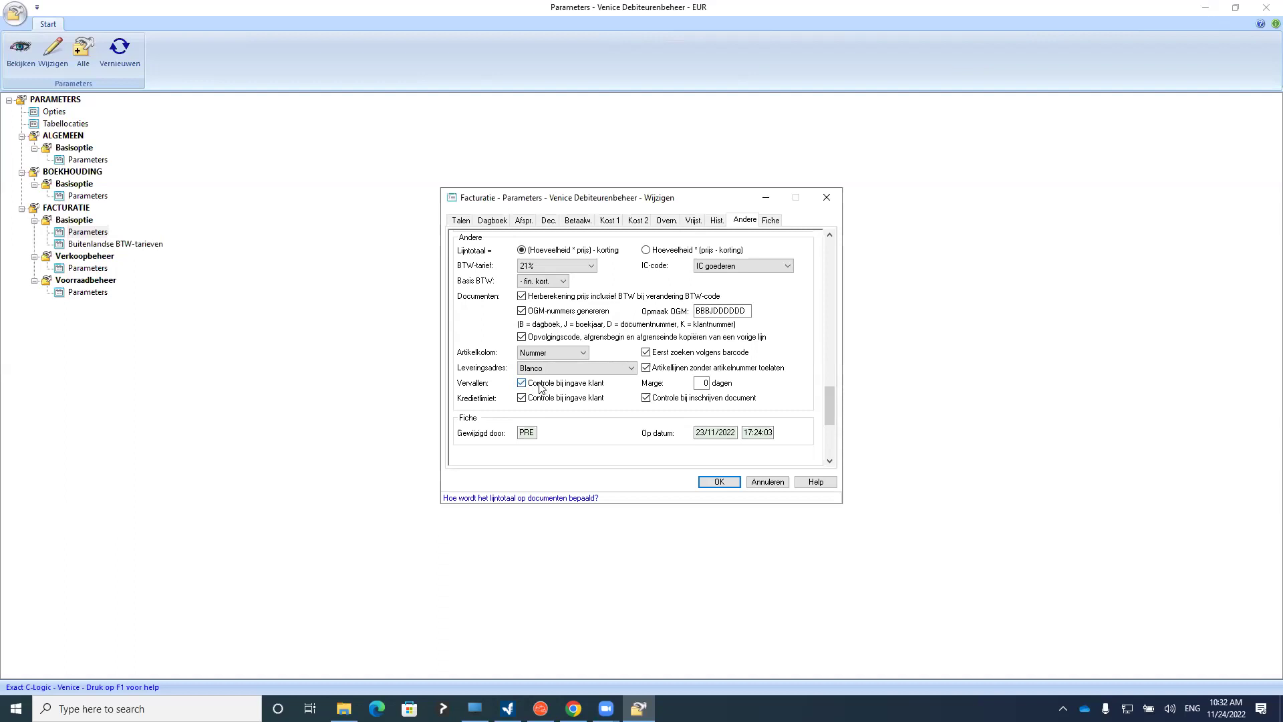
pyautogui.click(707, 383)
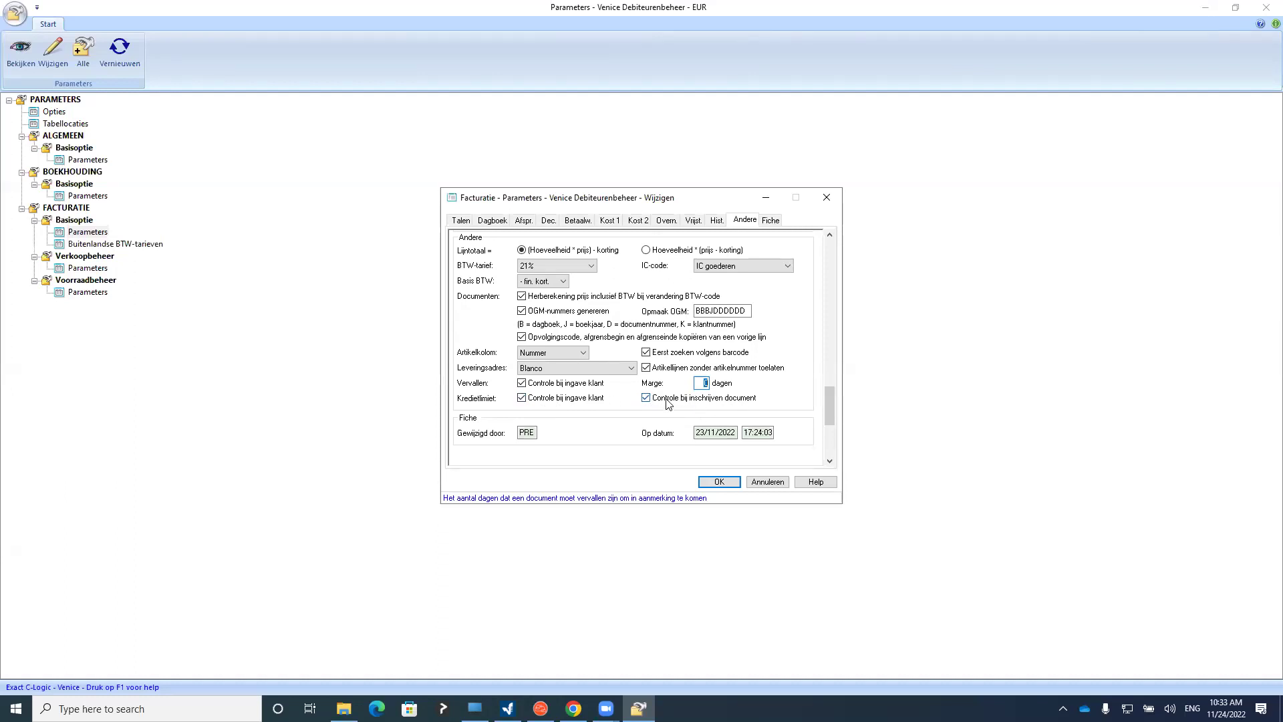
pyautogui.click(717, 483)
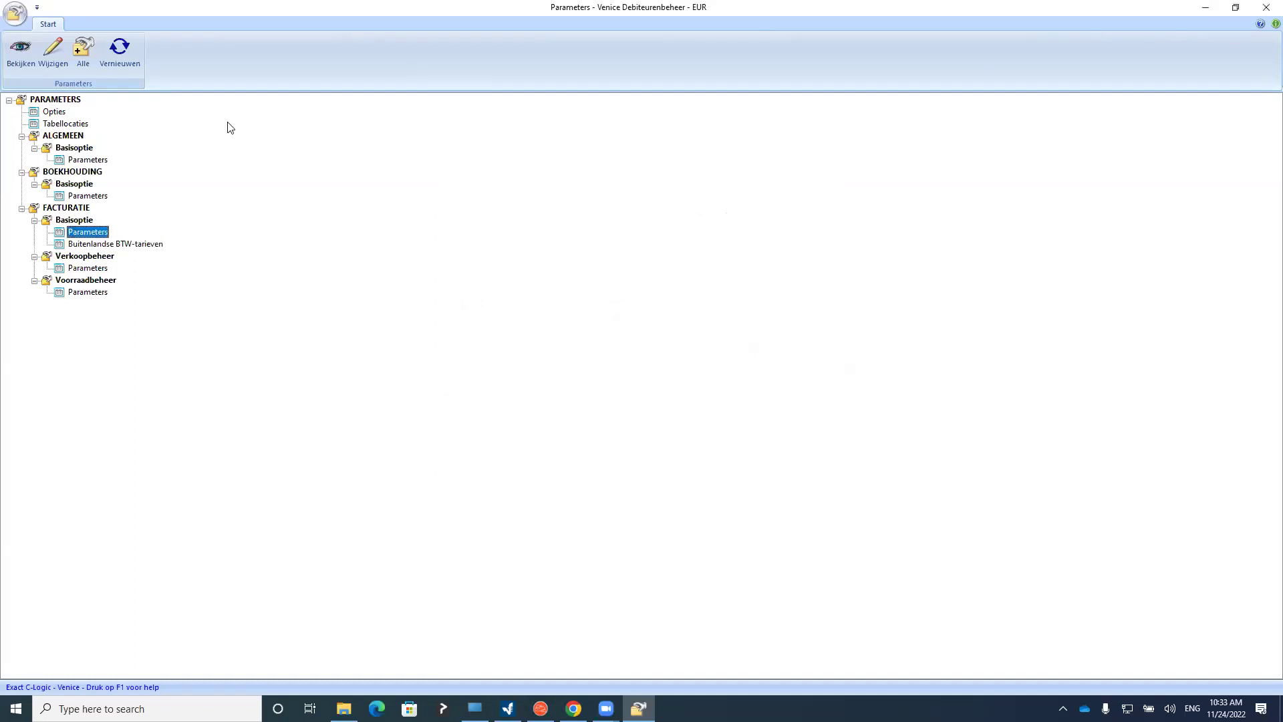
pyautogui.click(1266, 10)
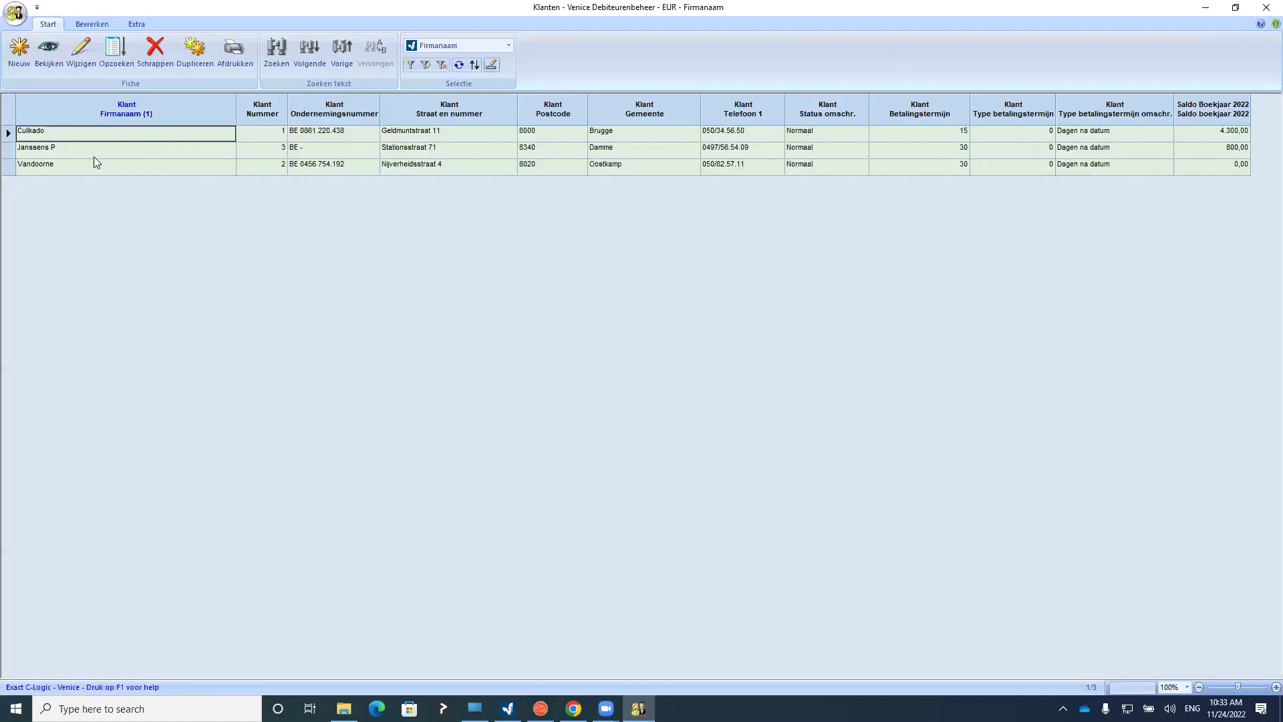
# Inspect the Kredietlimiet in the document settings of customer Culikado, then close the record and the customer list
pyautogui.press('Return')
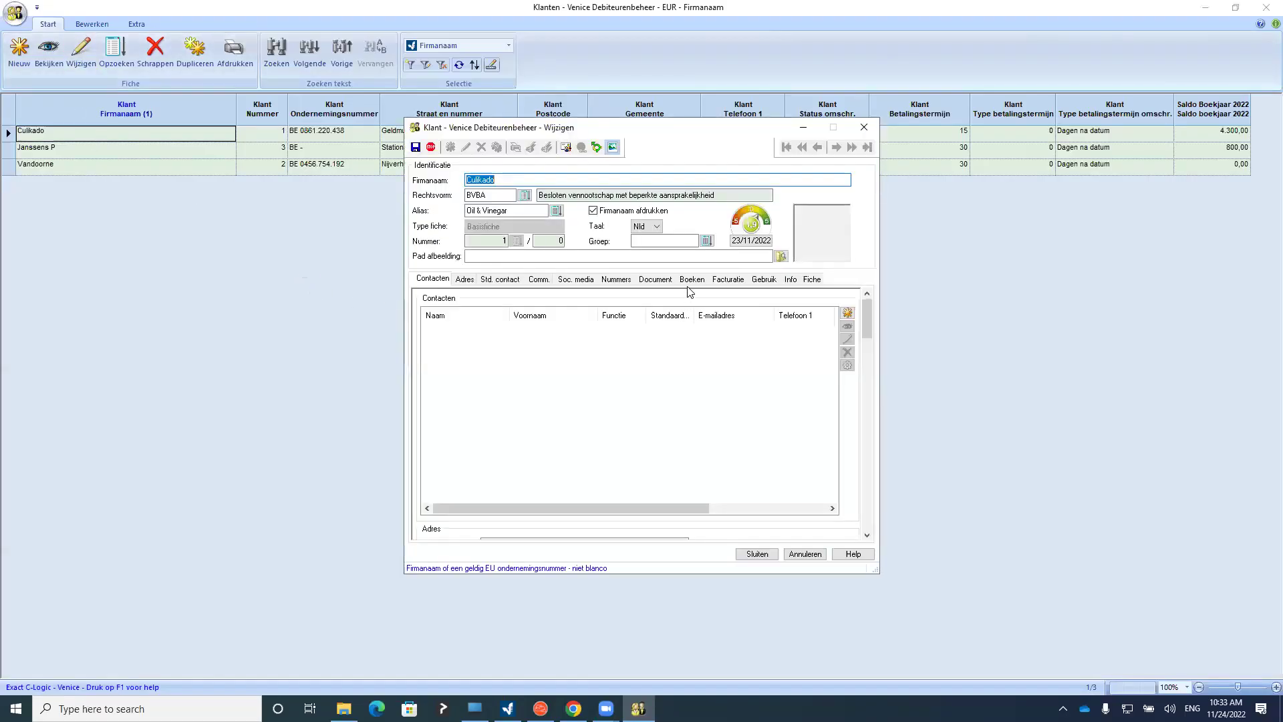
pyautogui.click(725, 281)
pyautogui.click(668, 281)
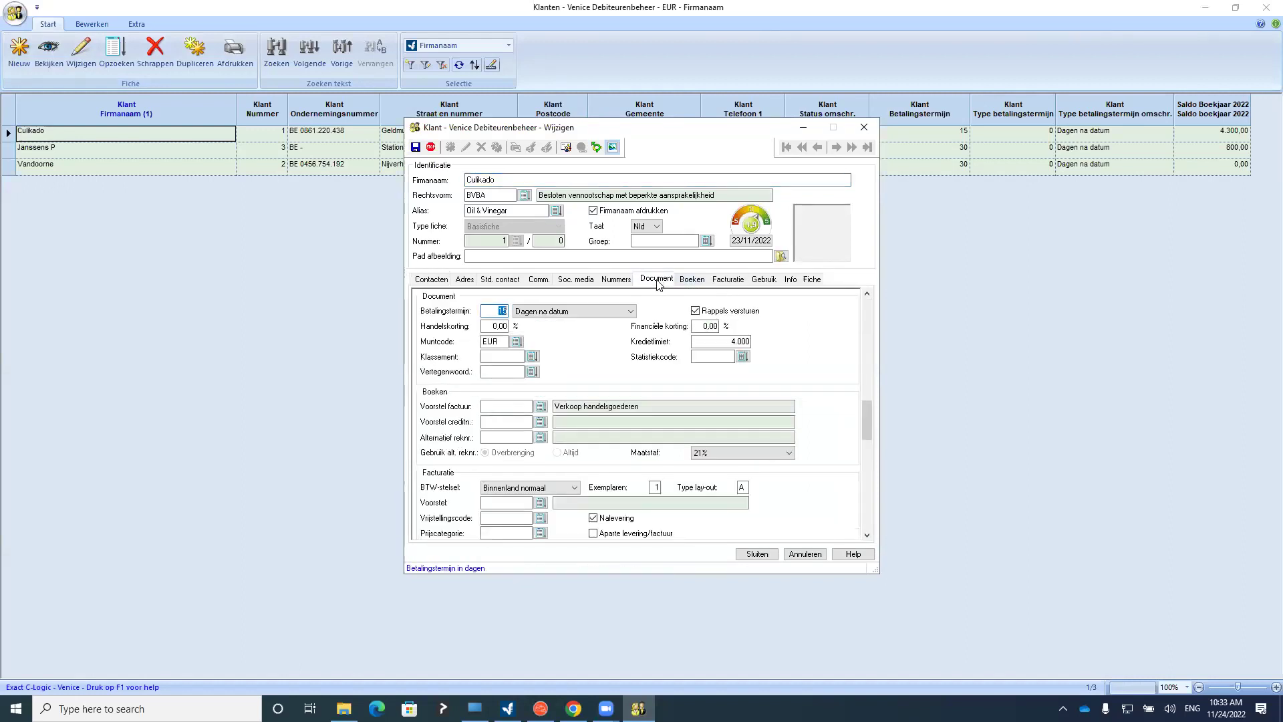
pyautogui.click(727, 340)
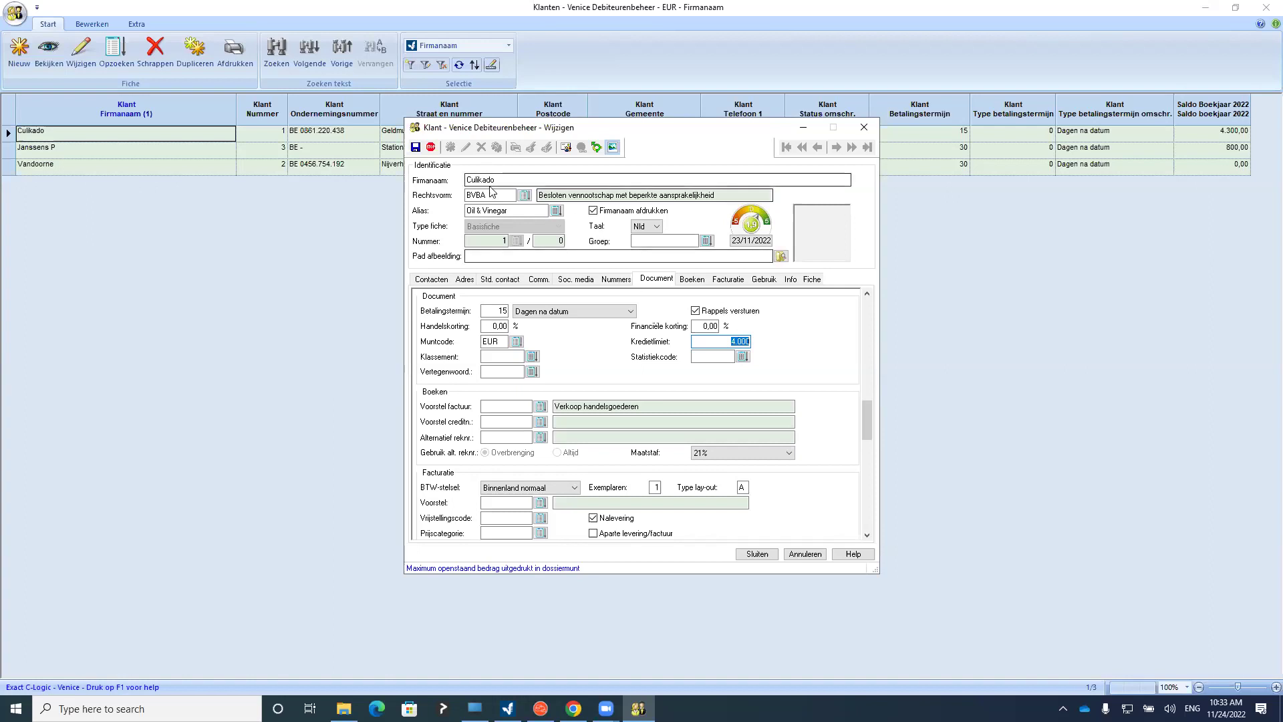
pyautogui.click(864, 127)
pyautogui.click(1265, 6)
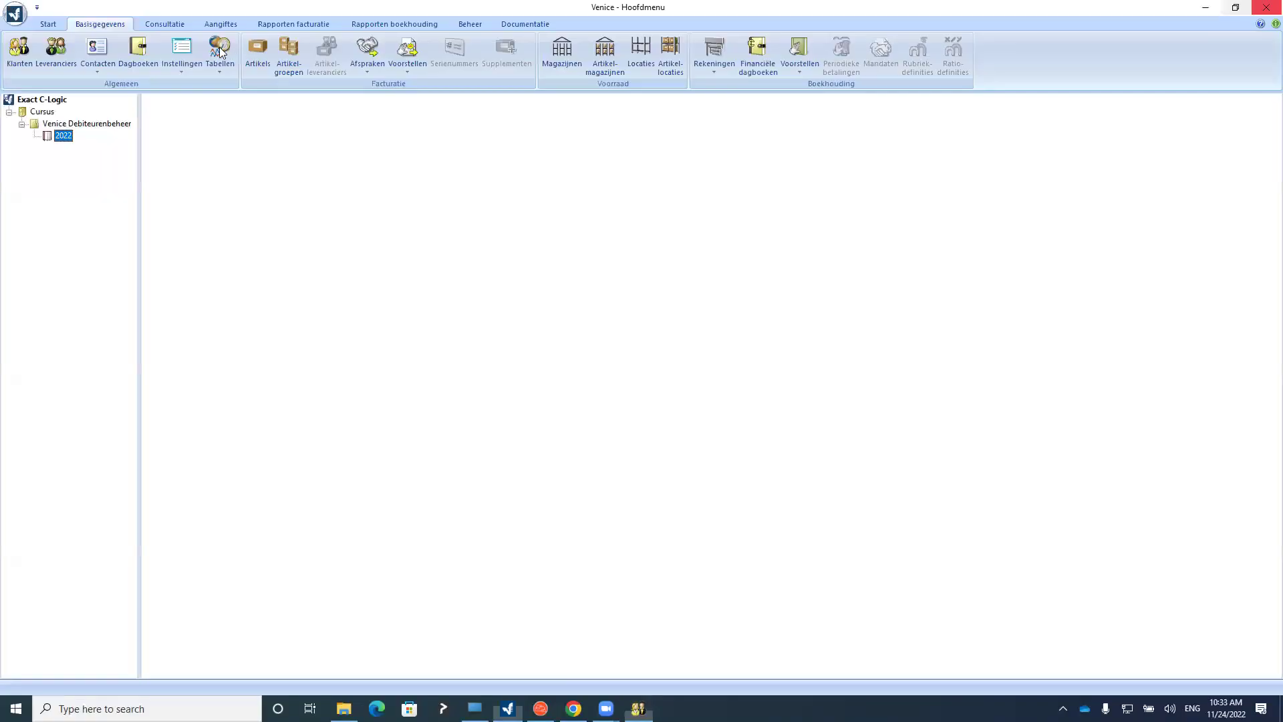
# Start a new invoice for customer Culikado, accepting the overdue documents and the VAT period, and dismiss the article lookup
pyautogui.click(296, 66)
pyautogui.click(308, 134)
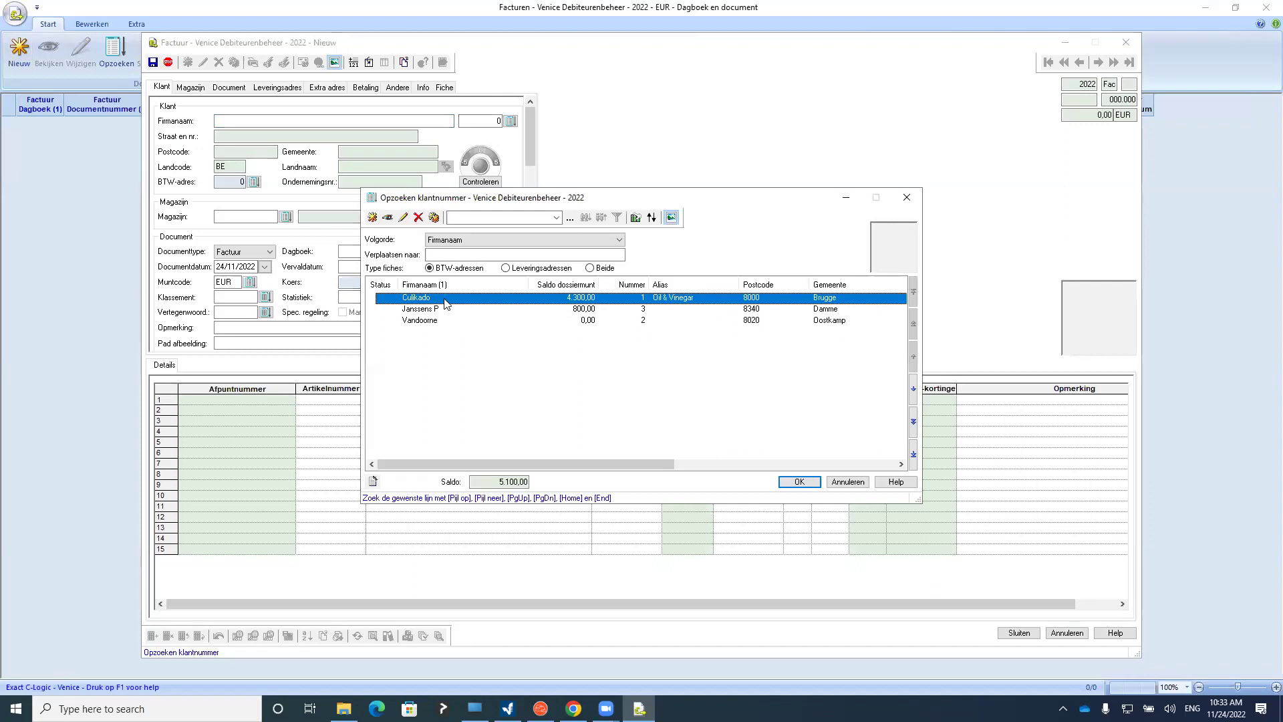
pyautogui.doubleClick(446, 302)
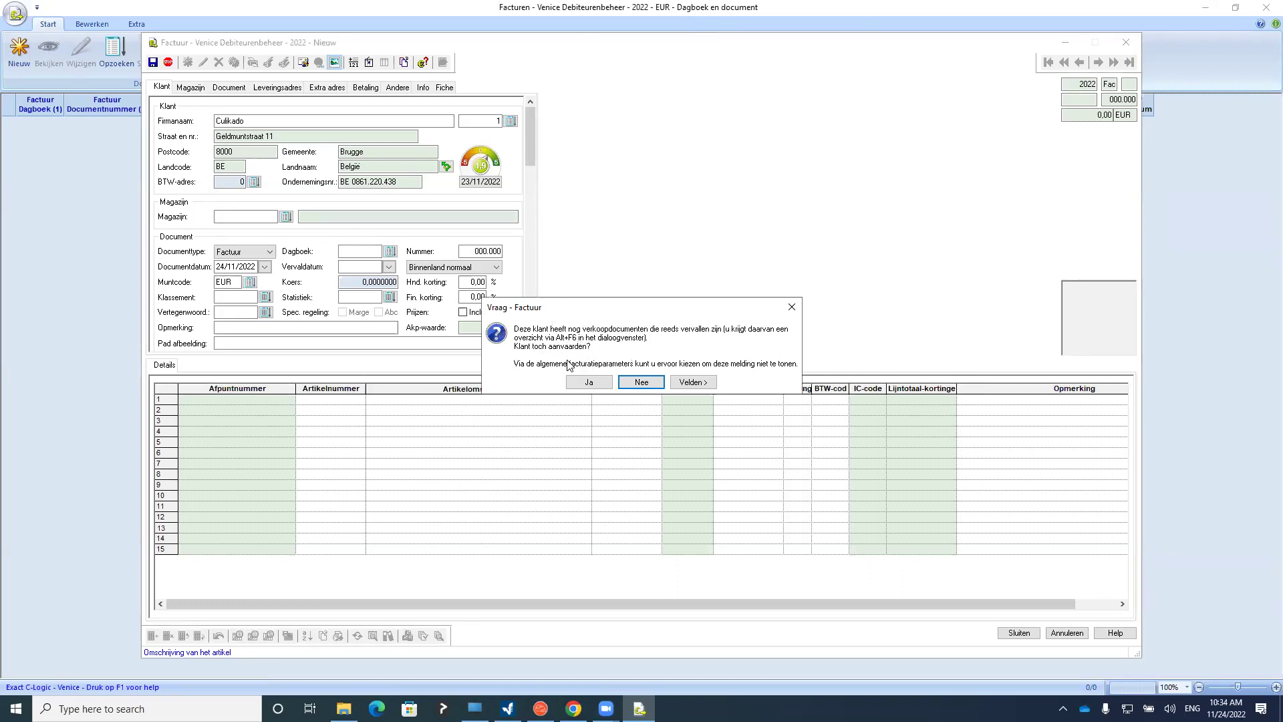
pyautogui.click(591, 383)
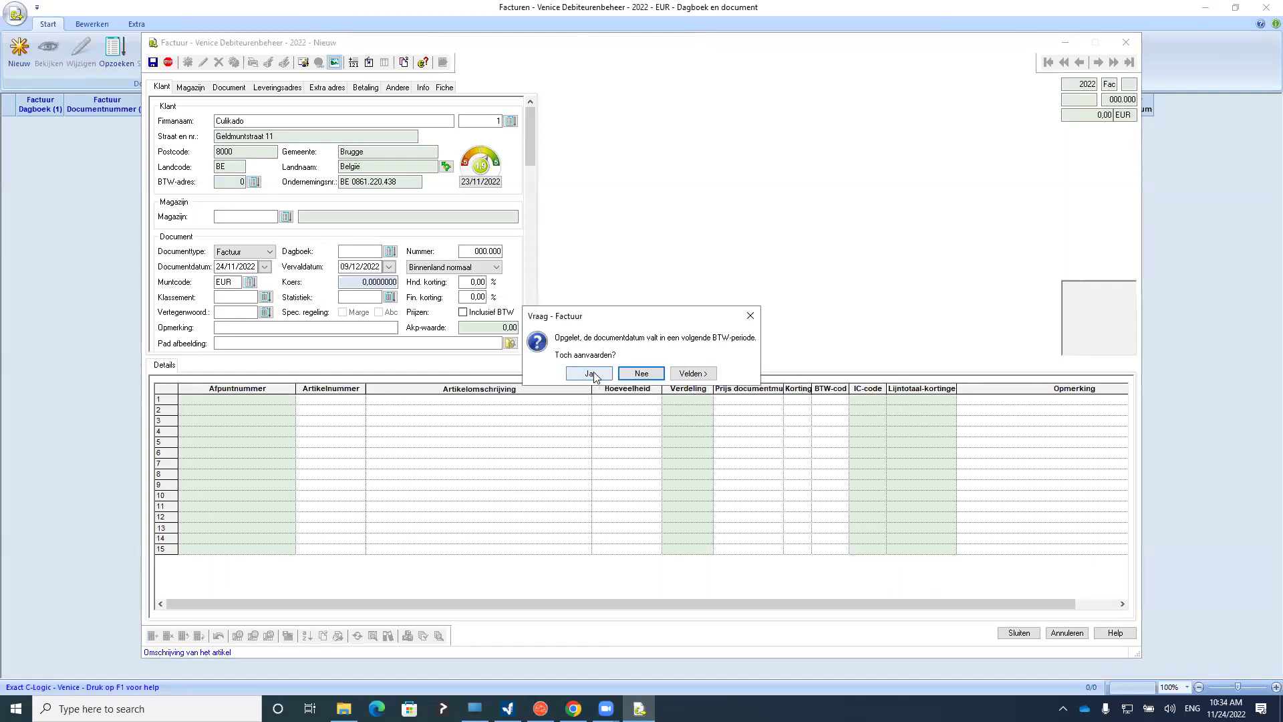
pyautogui.click(591, 376)
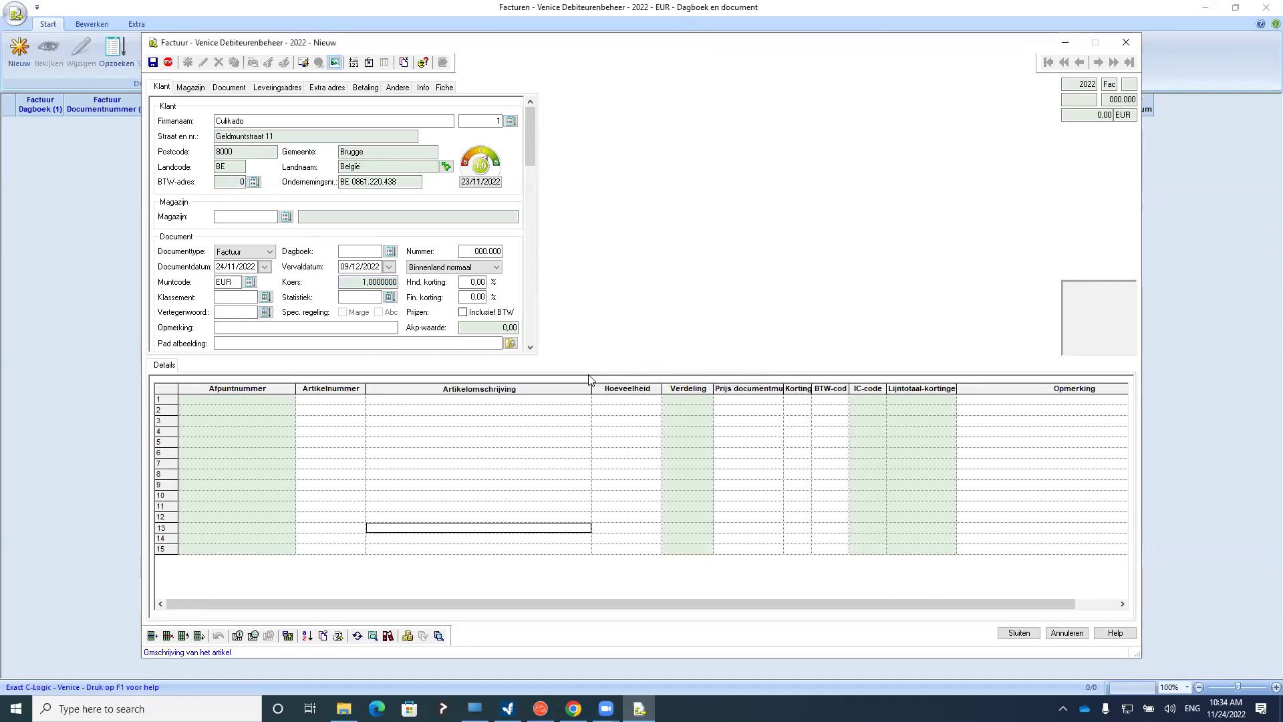
pyautogui.click(344, 403)
pyautogui.click(361, 399)
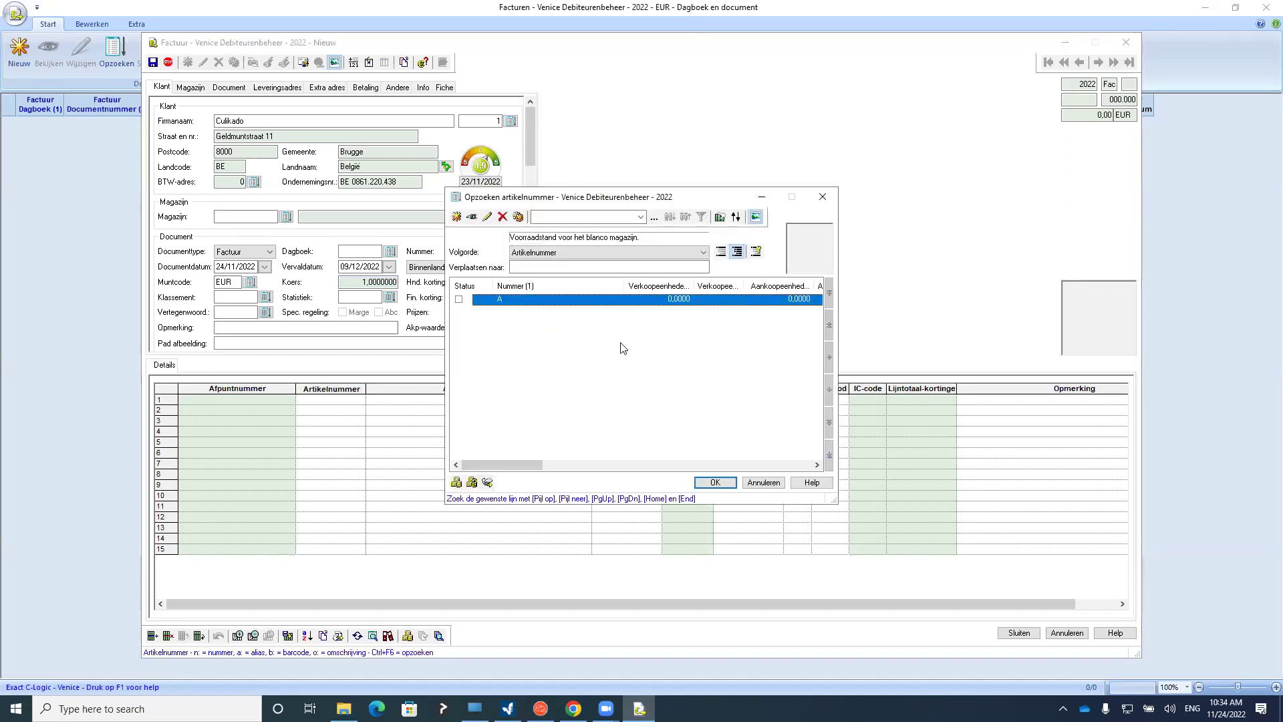
pyautogui.click(827, 198)
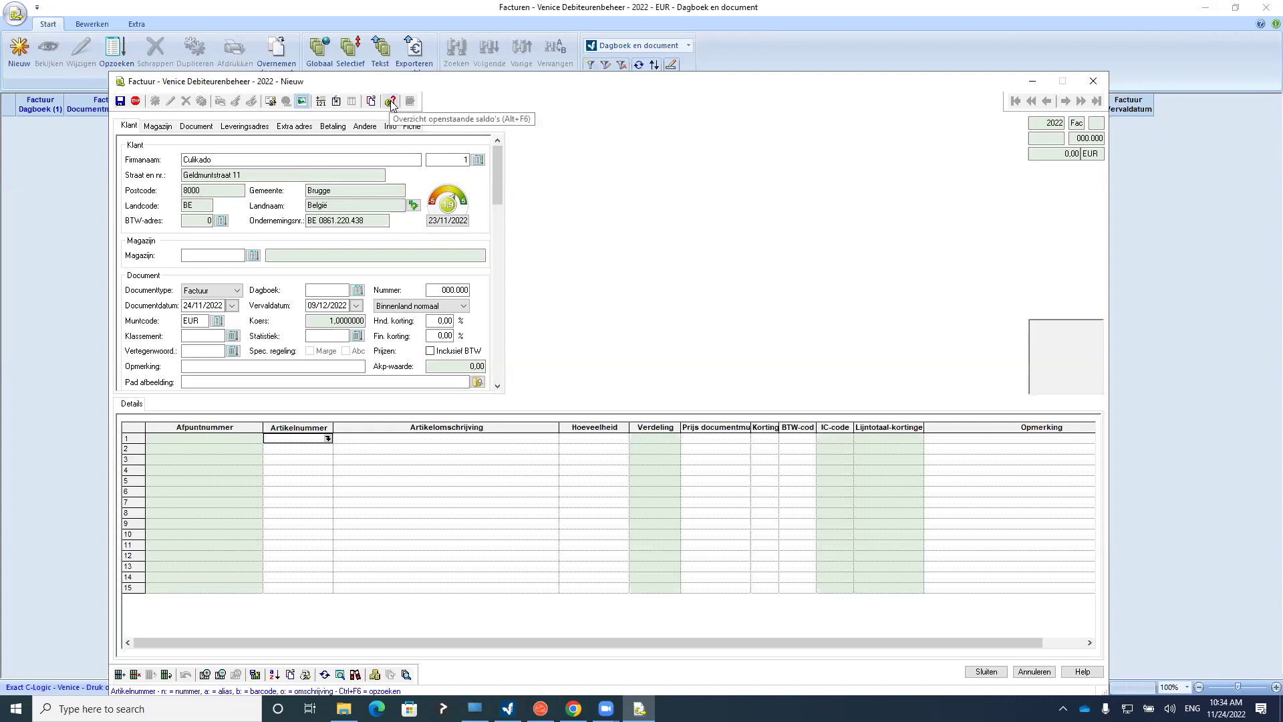
# Consult Culikado's outstanding balances from the new invoice, view sales document 000.007 and close both windows
pyautogui.click(391, 101)
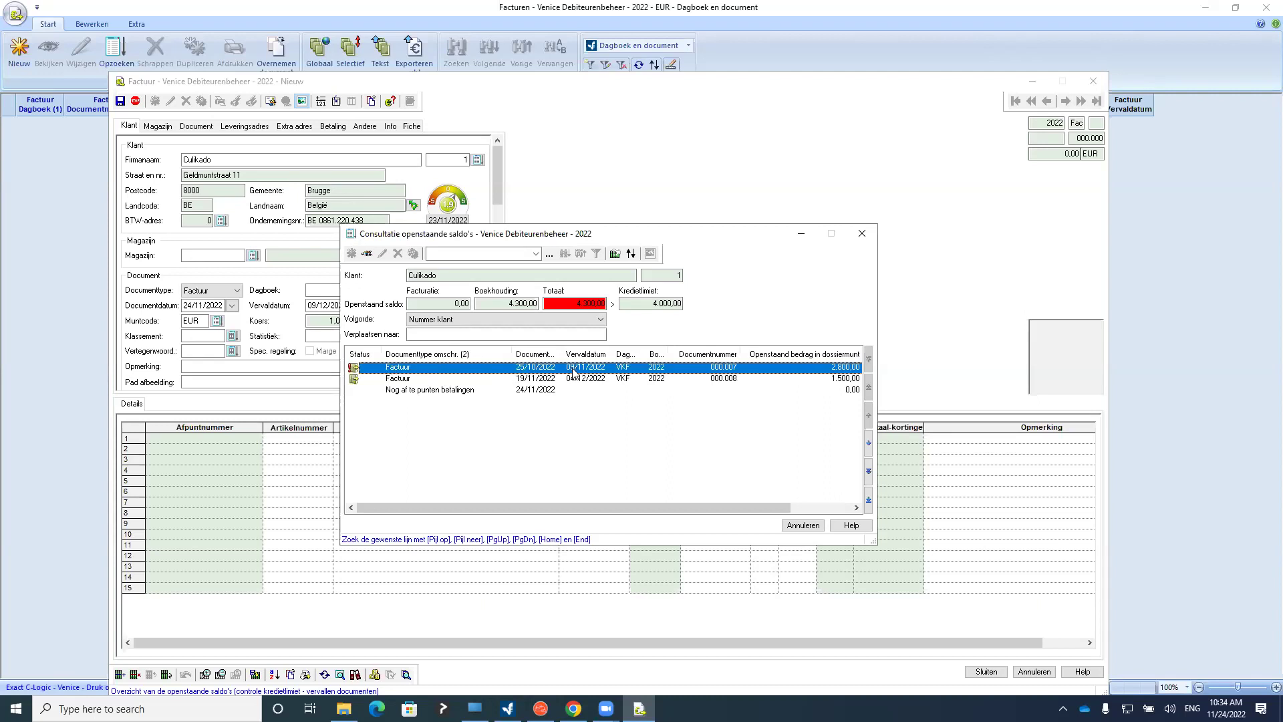
pyautogui.write('20')
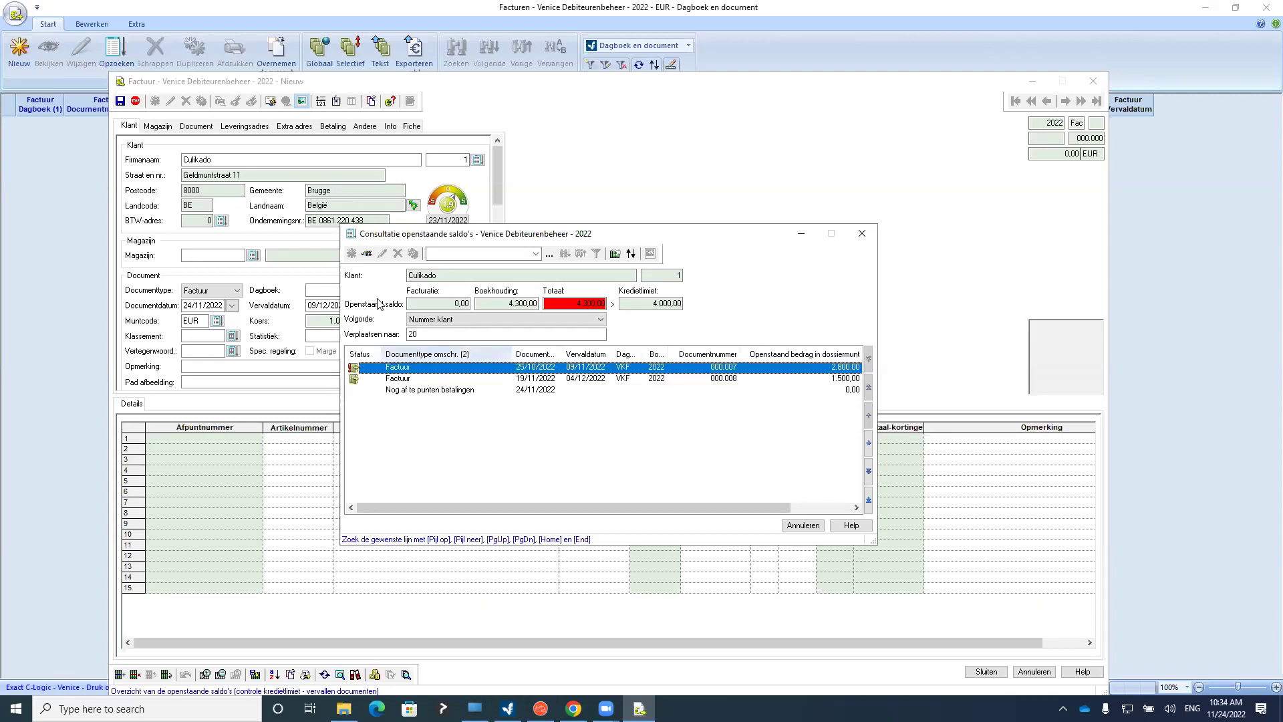
pyautogui.click(367, 254)
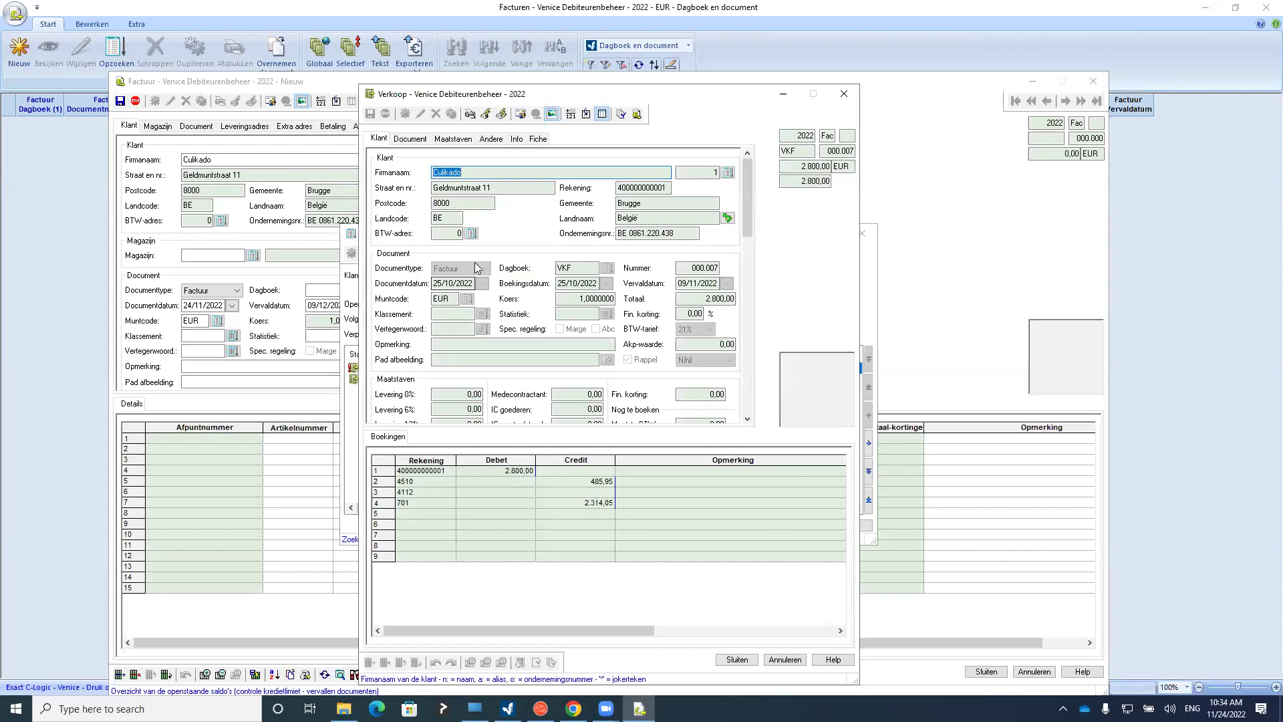
pyautogui.click(844, 95)
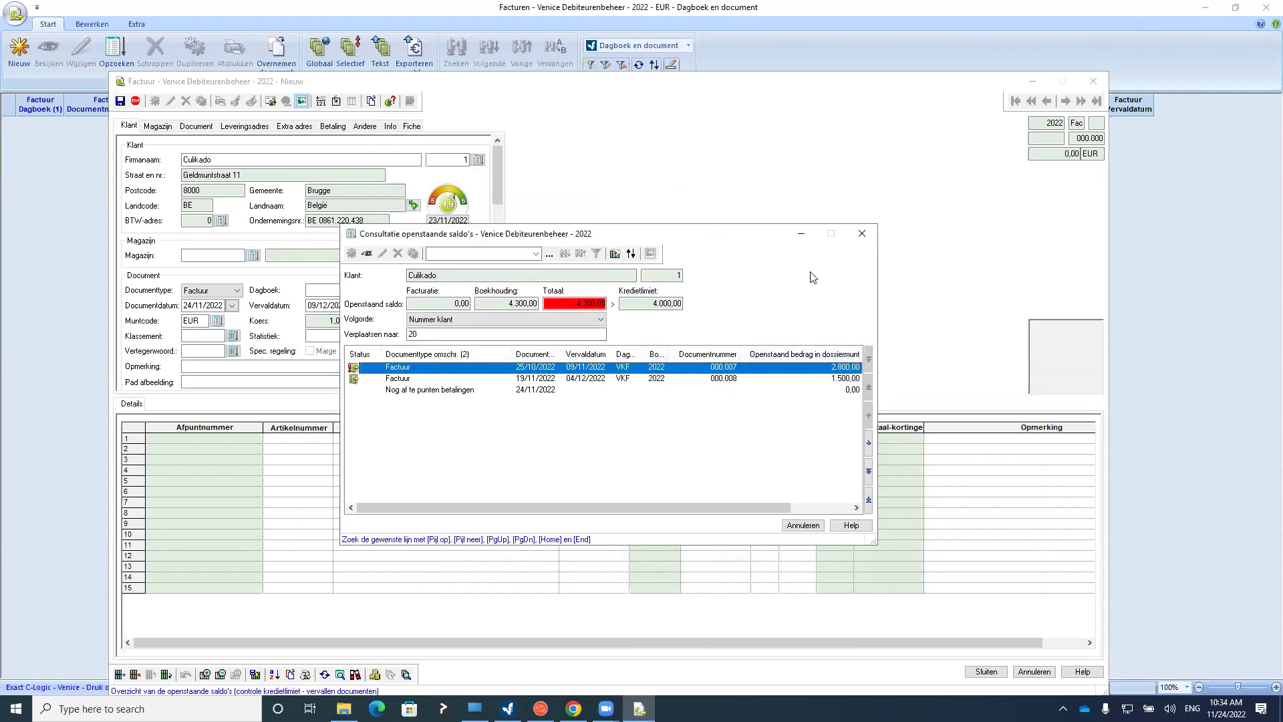
pyautogui.click(862, 239)
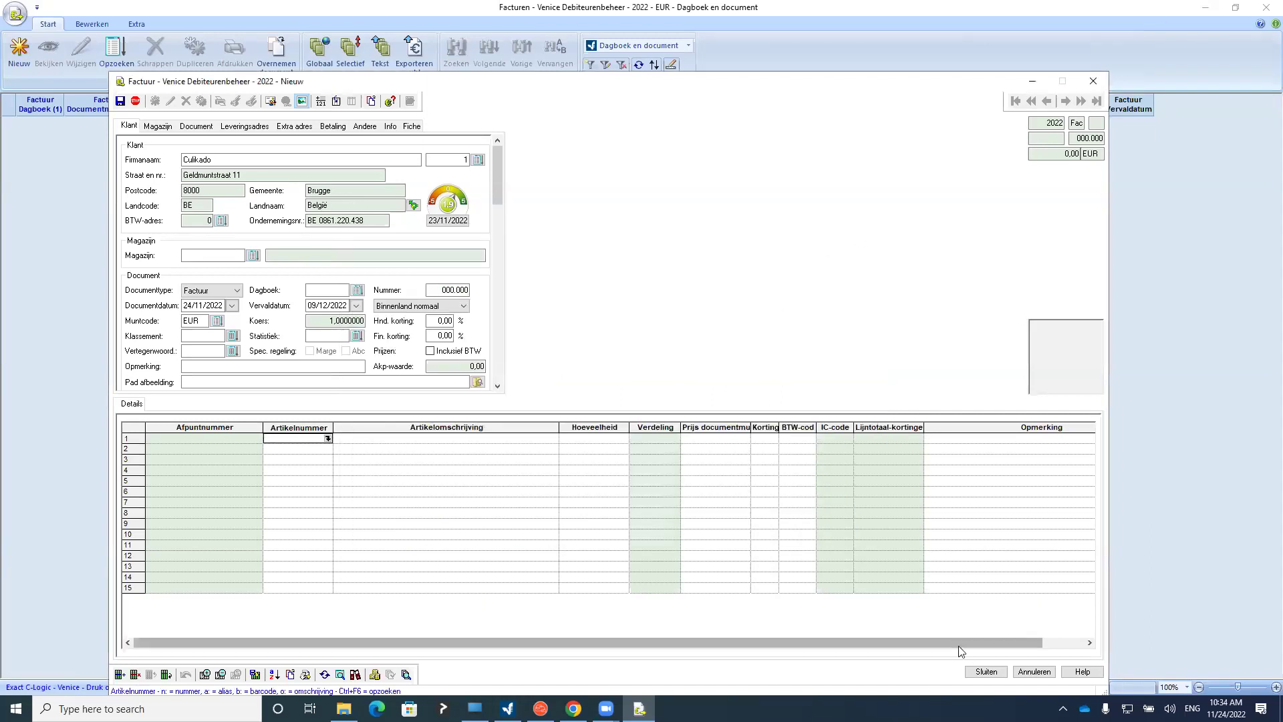
# Close the new Culikado invoice and agree to register it without detail lines
pyautogui.click(986, 671)
pyautogui.click(599, 413)
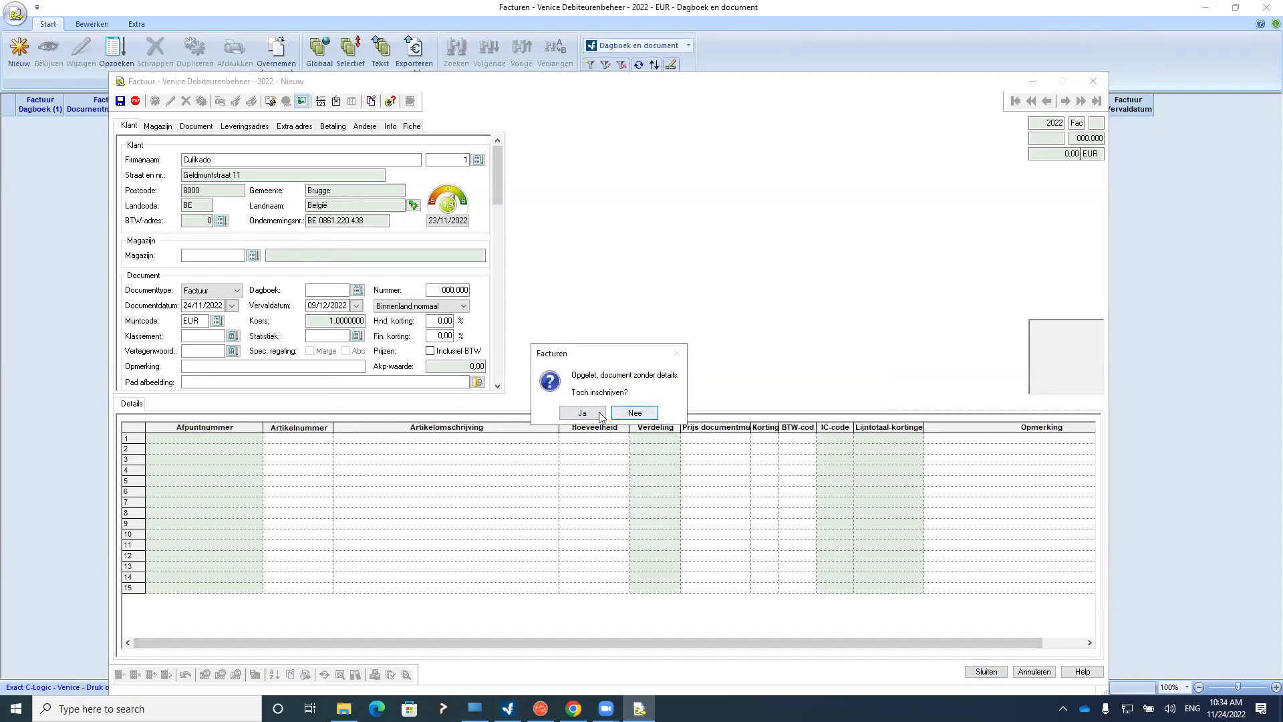
# Add article A to the first detail line of the Culikado invoice, accept the document summary and decline registration over the credit limit
pyautogui.click(321, 443)
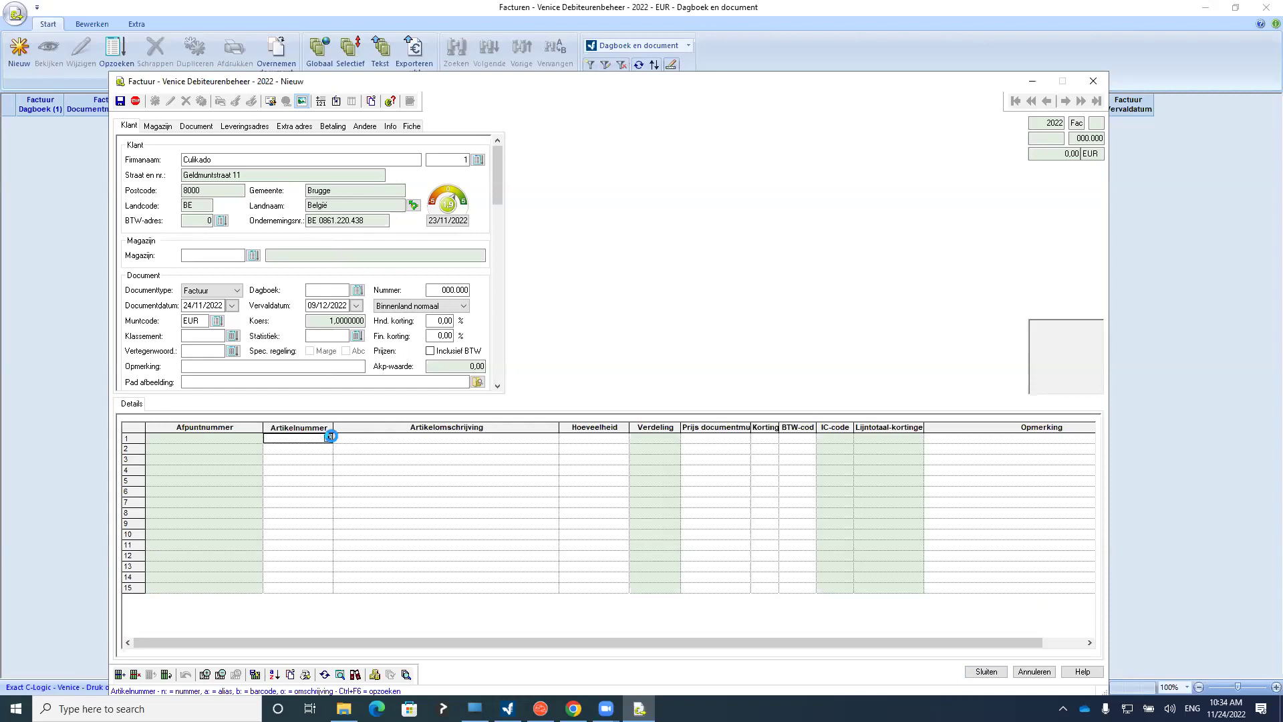
pyautogui.click(327, 439)
pyautogui.doubleClick(486, 339)
pyautogui.click(987, 672)
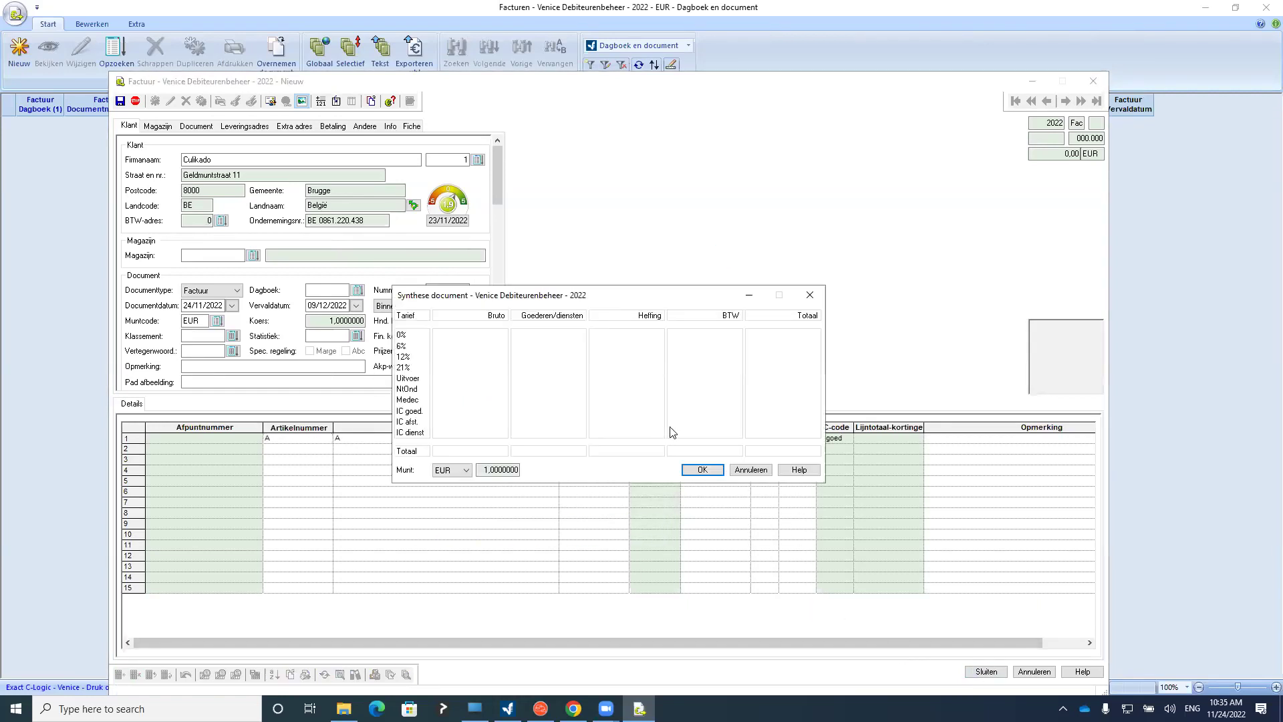
pyautogui.click(698, 471)
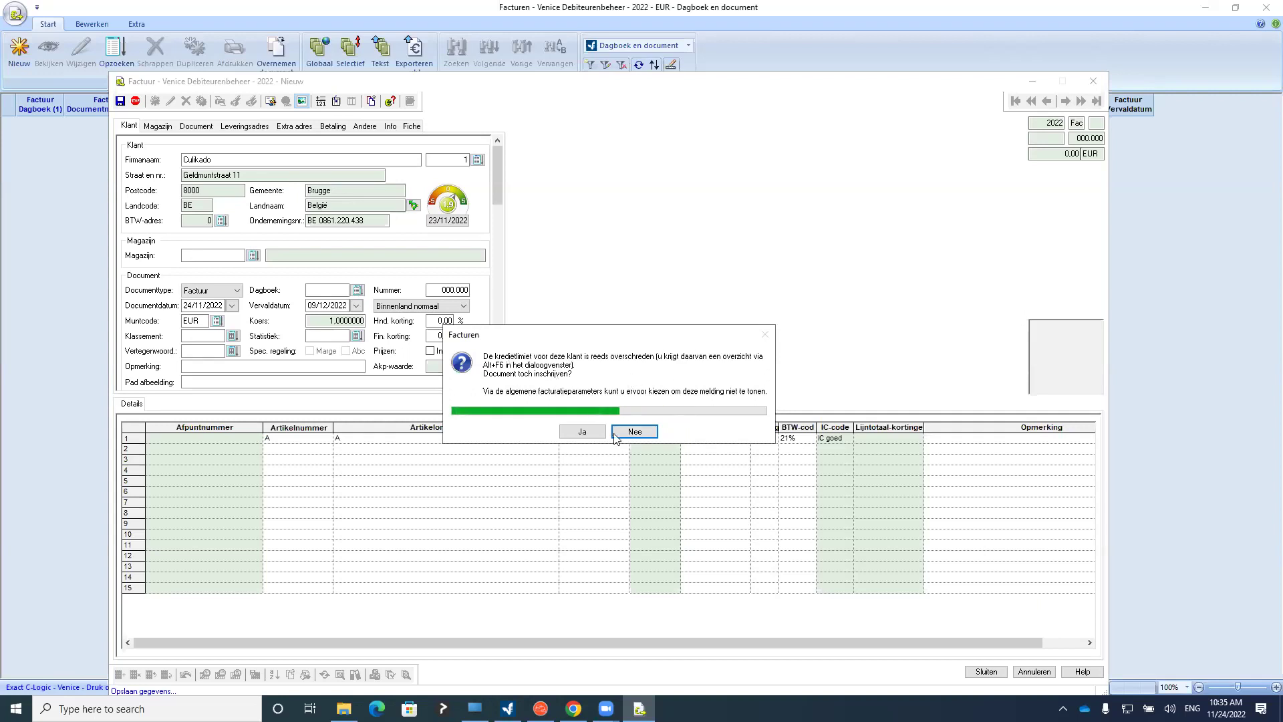
pyautogui.click(635, 432)
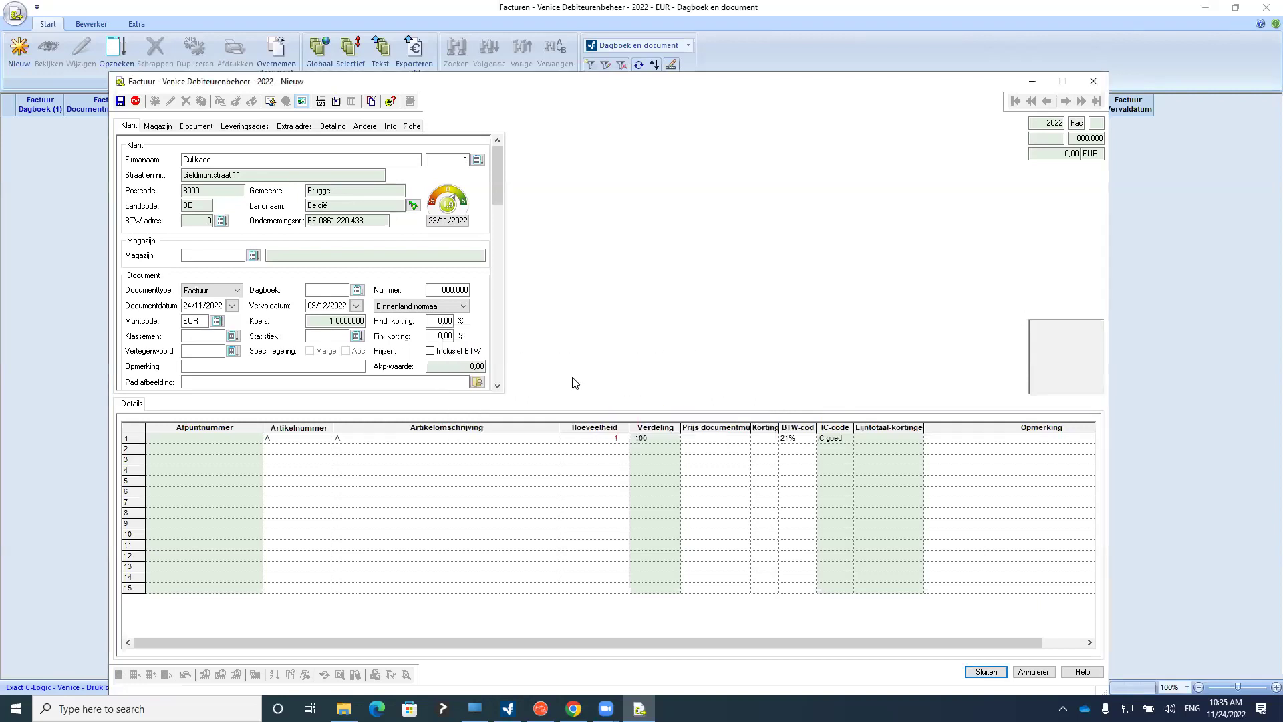
# Discard the new Culikado invoice without saving and close the Facturen window
pyautogui.click(1092, 82)
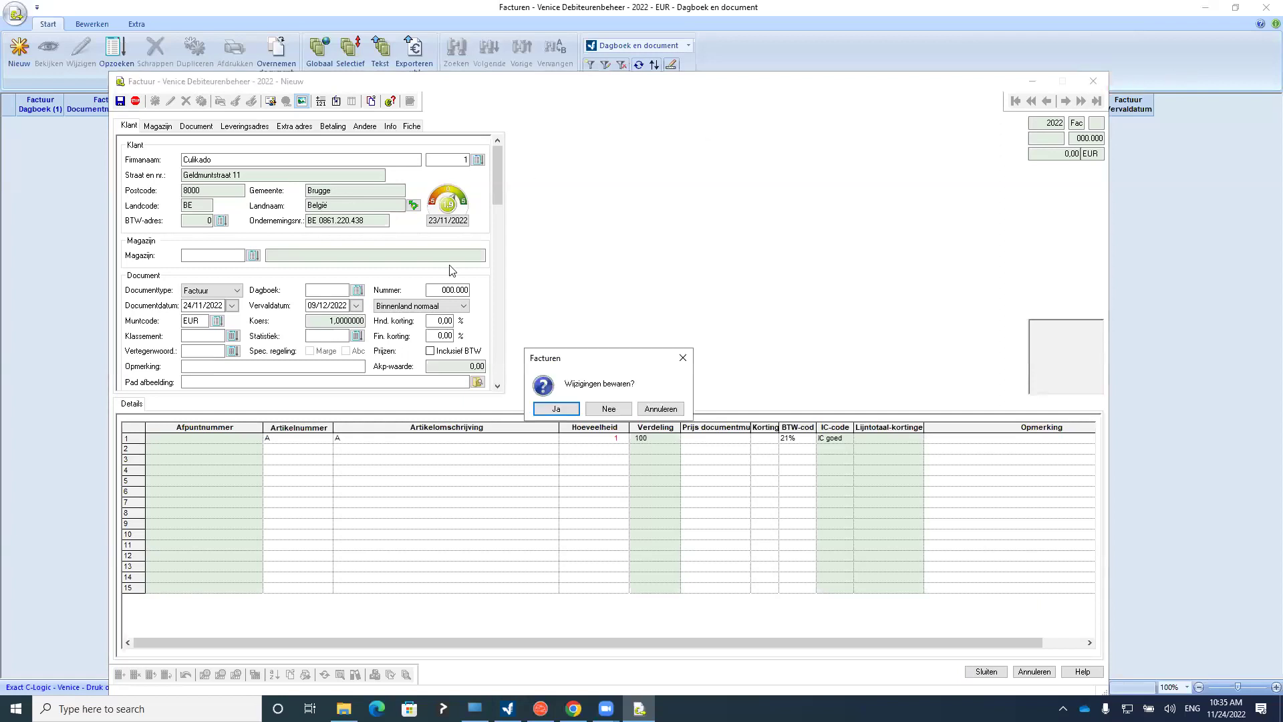
pyautogui.click(608, 409)
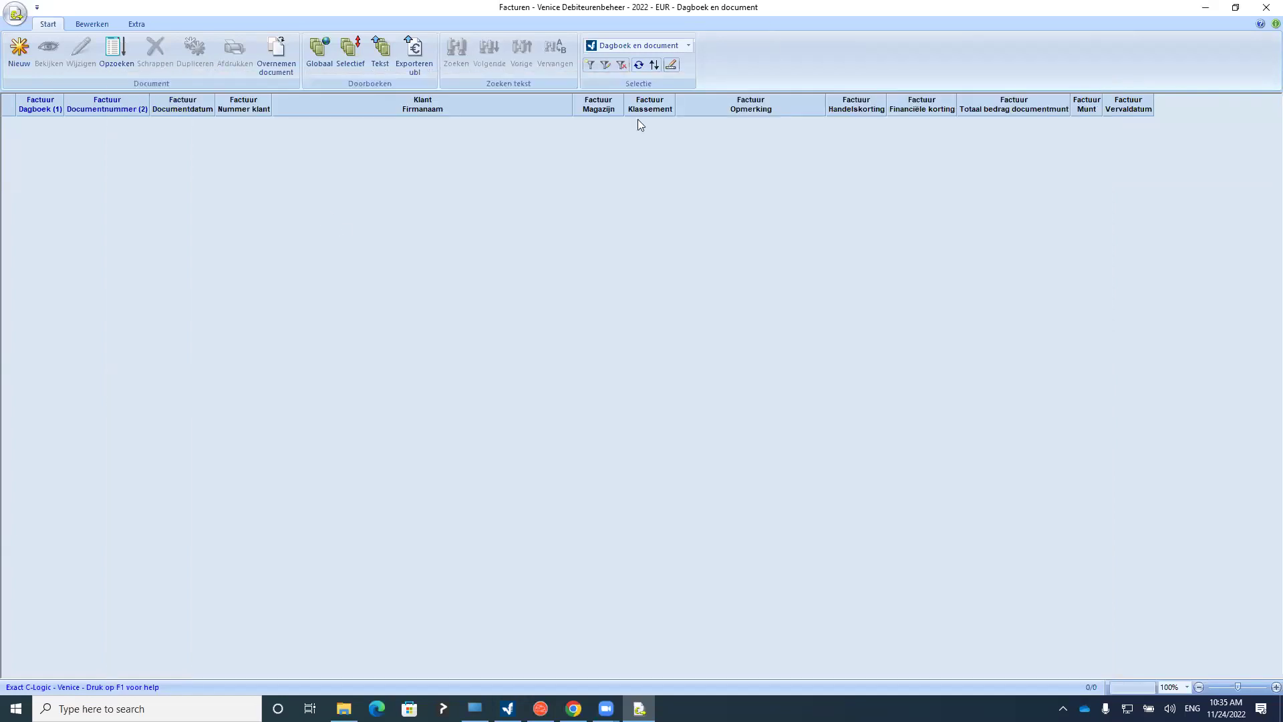
pyautogui.click(1265, 8)
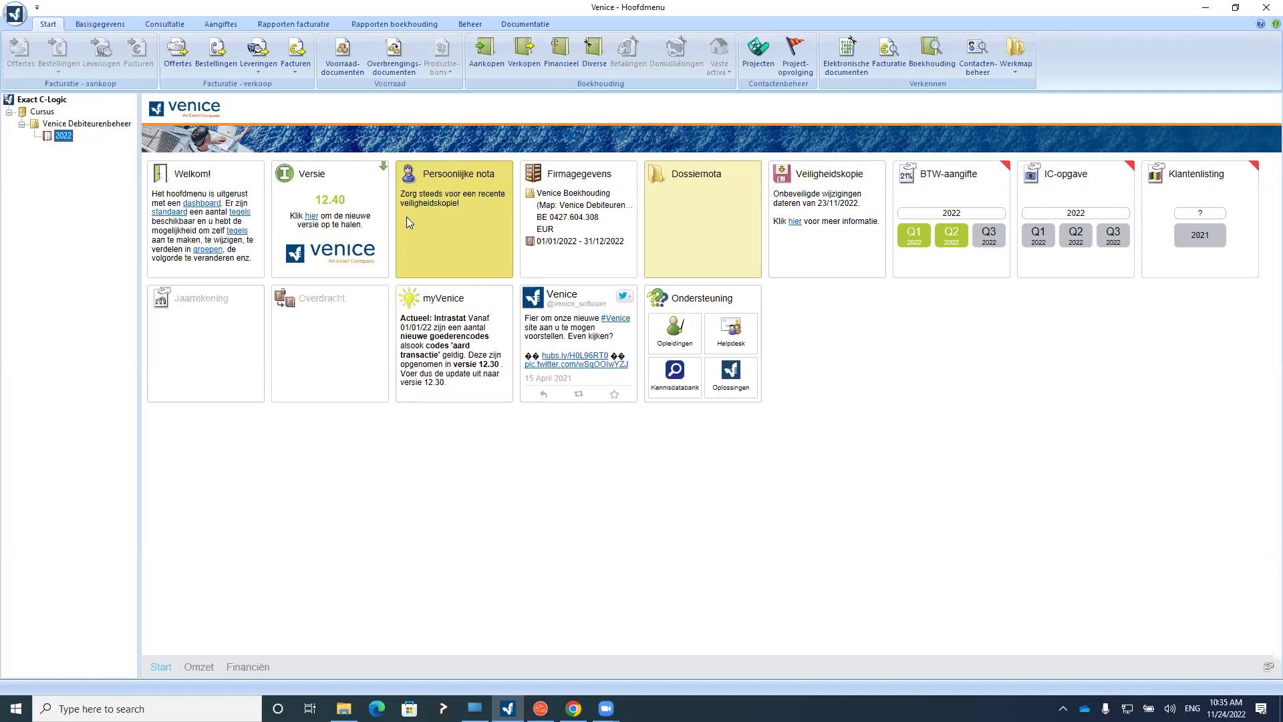
# Preview the Verkort version of the sales Vervaldagboek for all customers up to 24/11/2022, then close the report
pyautogui.click(367, 25)
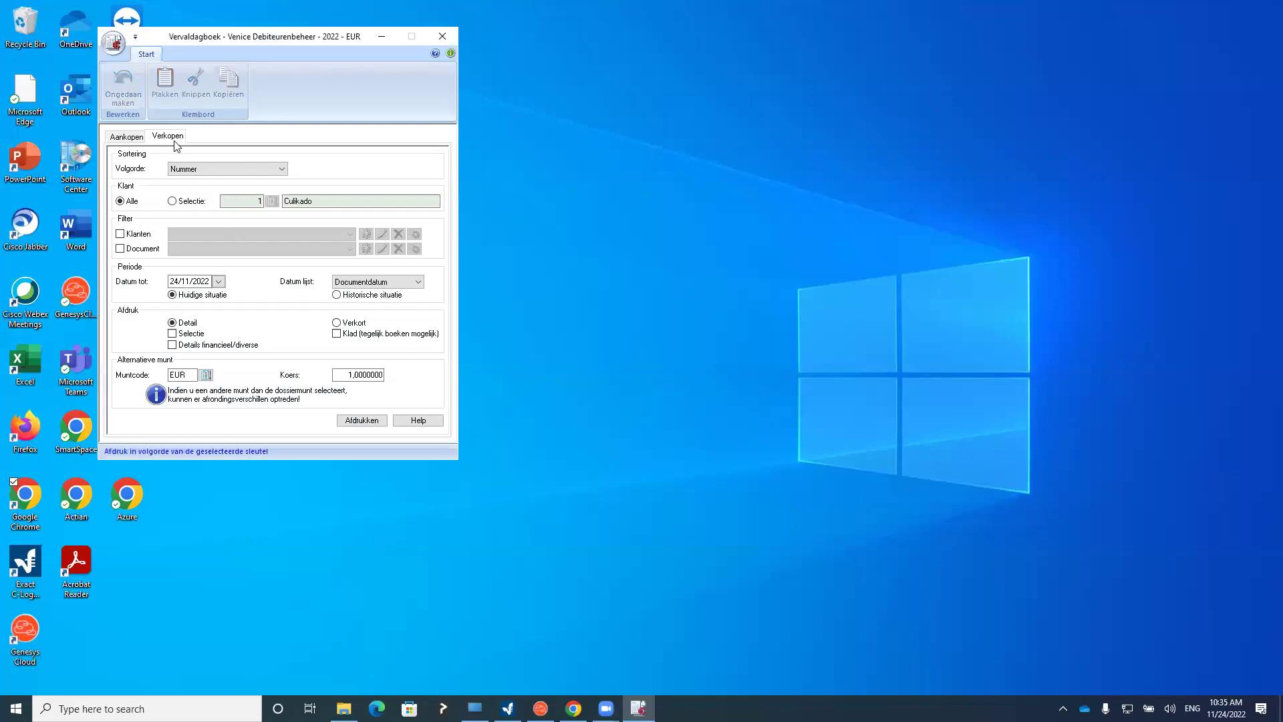
pyautogui.click(337, 323)
pyautogui.click(354, 420)
pyautogui.click(324, 414)
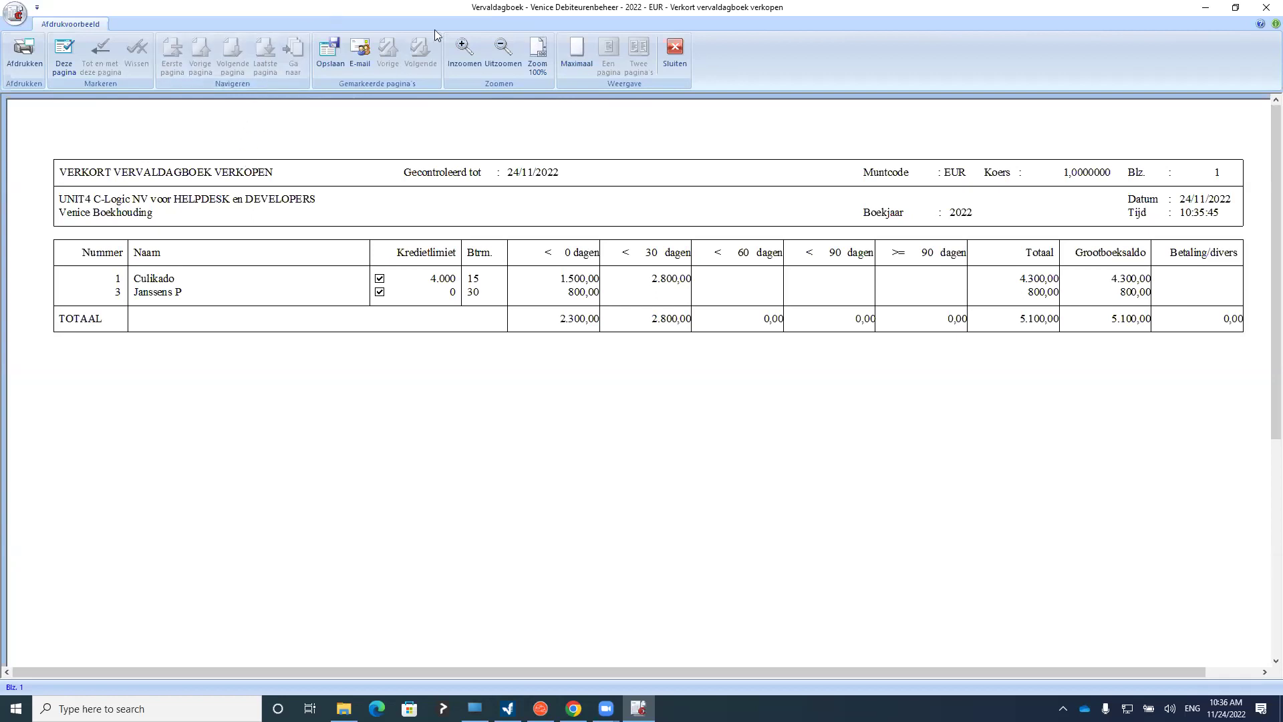
pyautogui.click(677, 51)
pyautogui.click(441, 37)
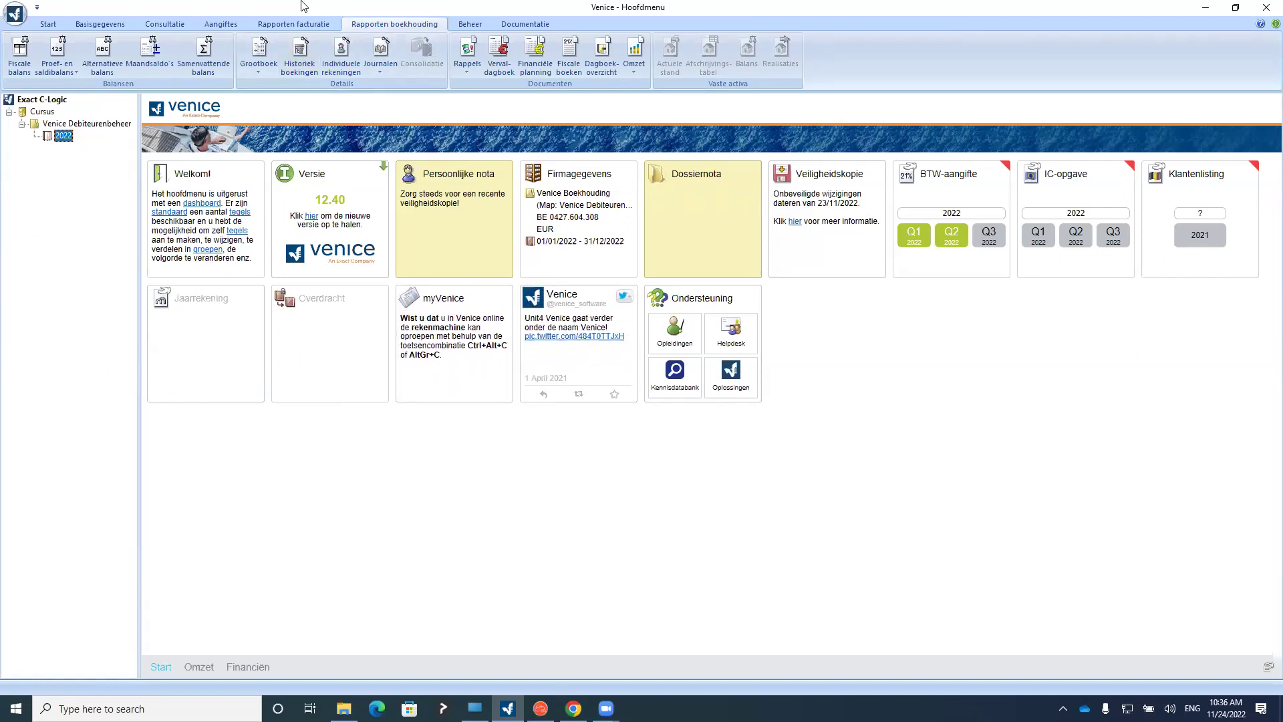
# Preview the Individuele rekeningen report of outstanding documents for all customers, then close the preview
pyautogui.click(350, 64)
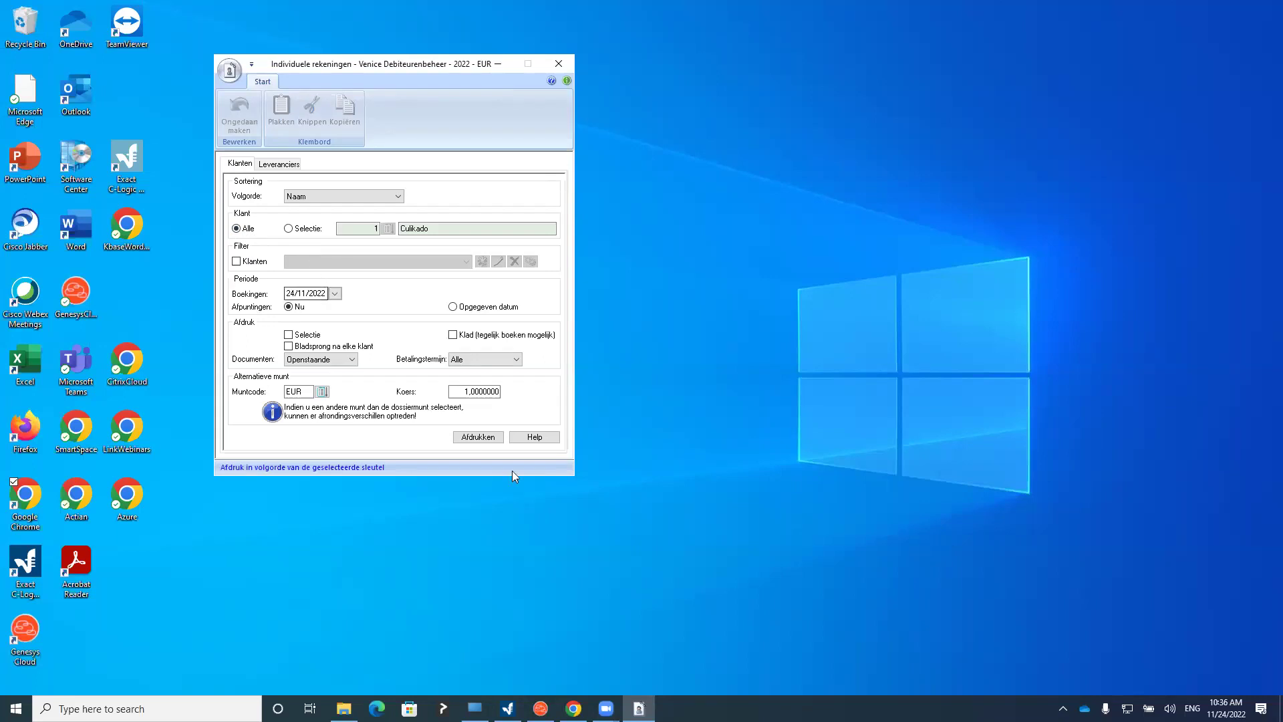
pyautogui.click(463, 433)
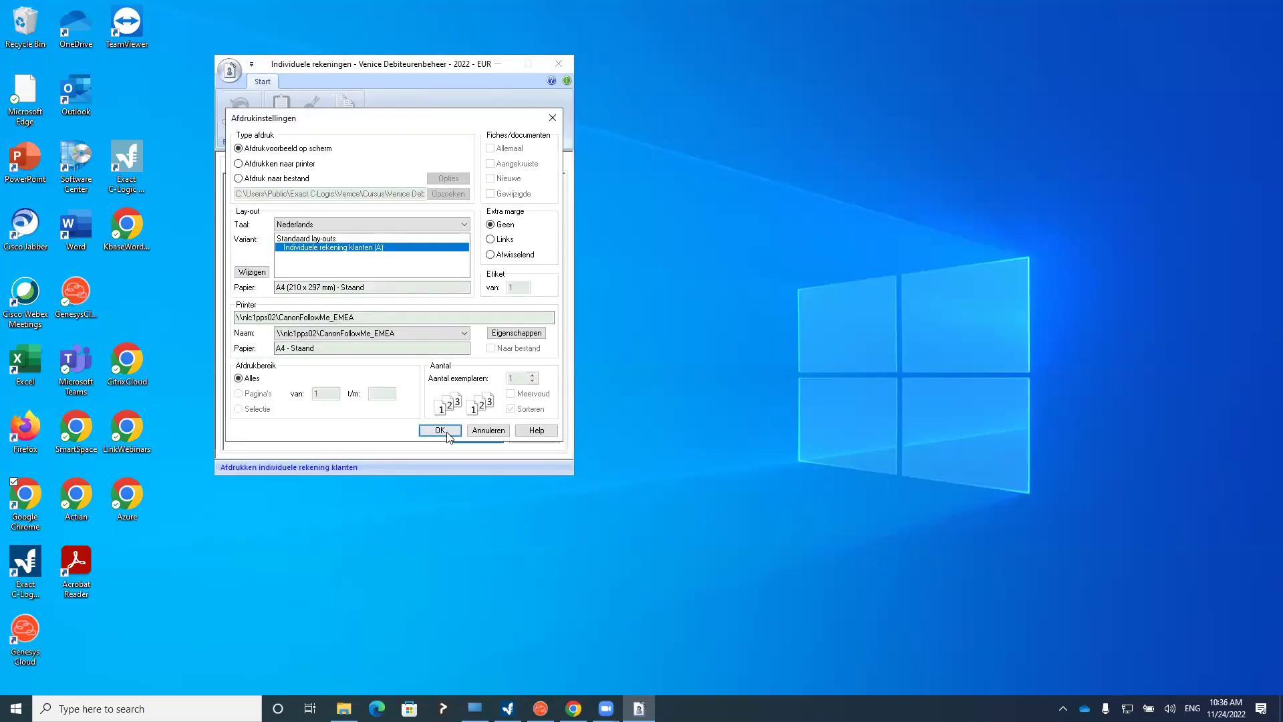
pyautogui.press('Return')
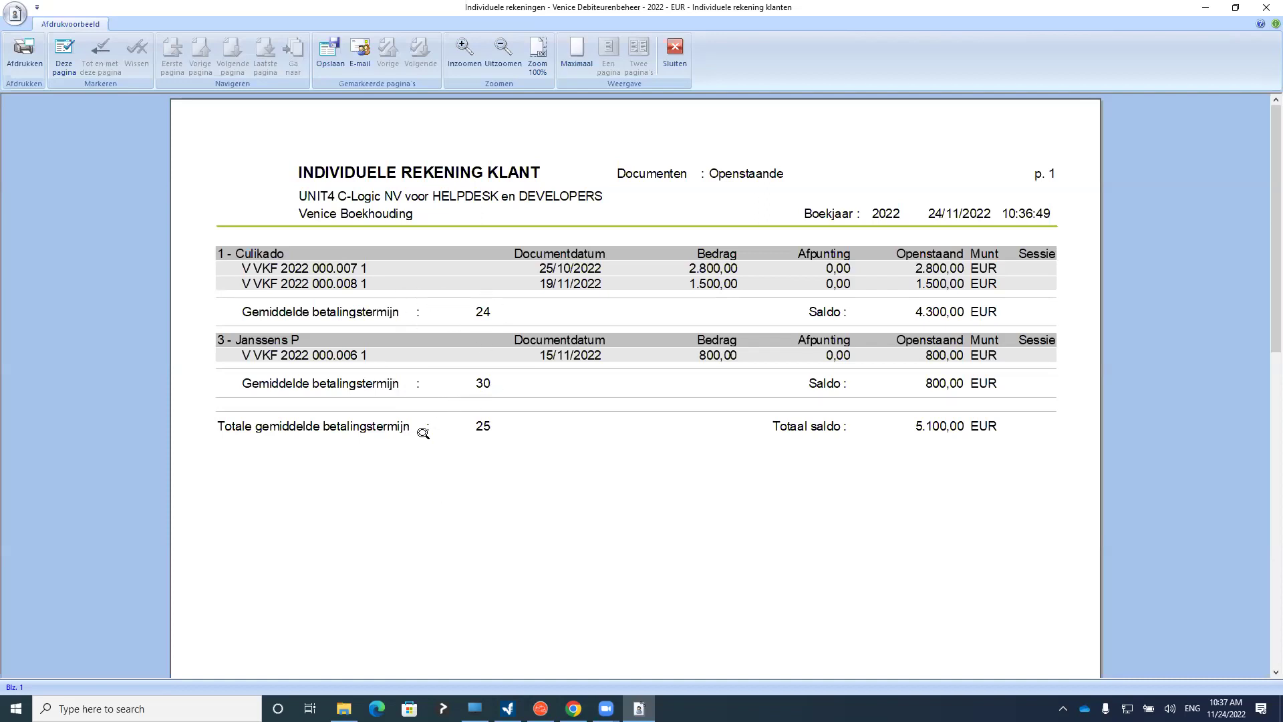
pyautogui.click(675, 48)
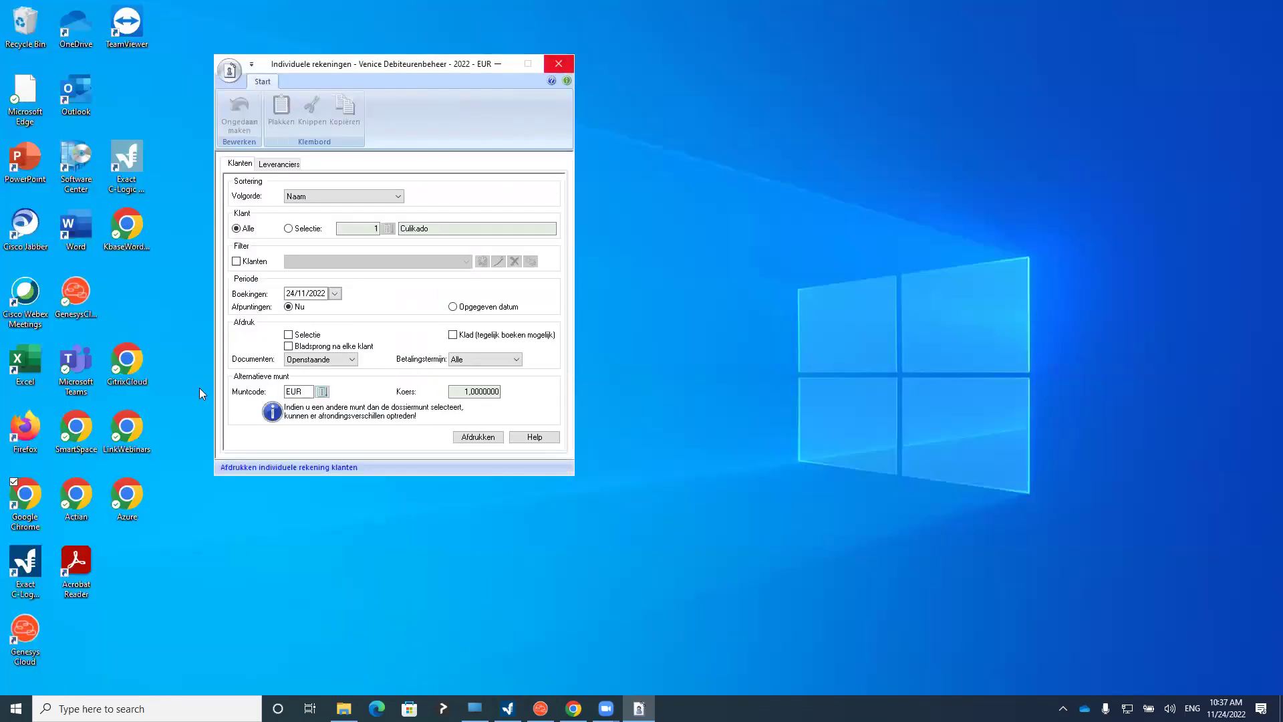
# Switch to Google Chrome, search for "venice boekhouding" and open the Exact C-Logic website from the search results
pyautogui.doubleClick(33, 496)
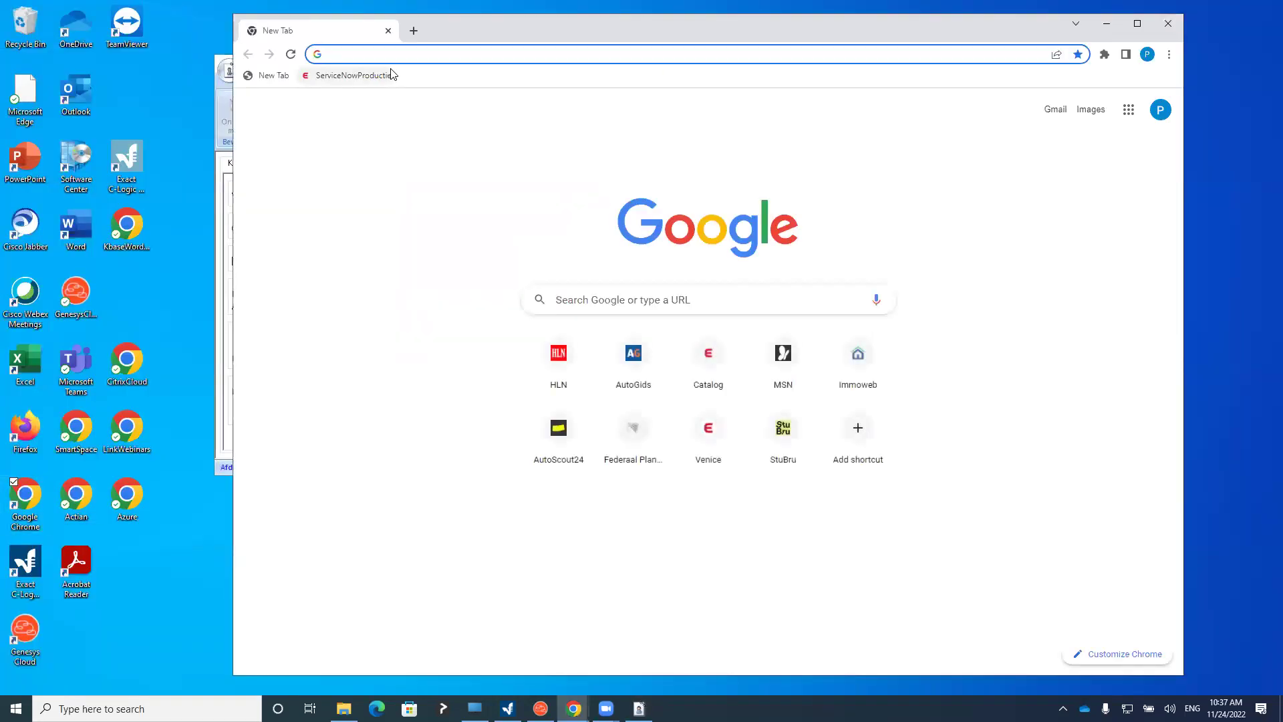
pyautogui.write('venice boekhouding')
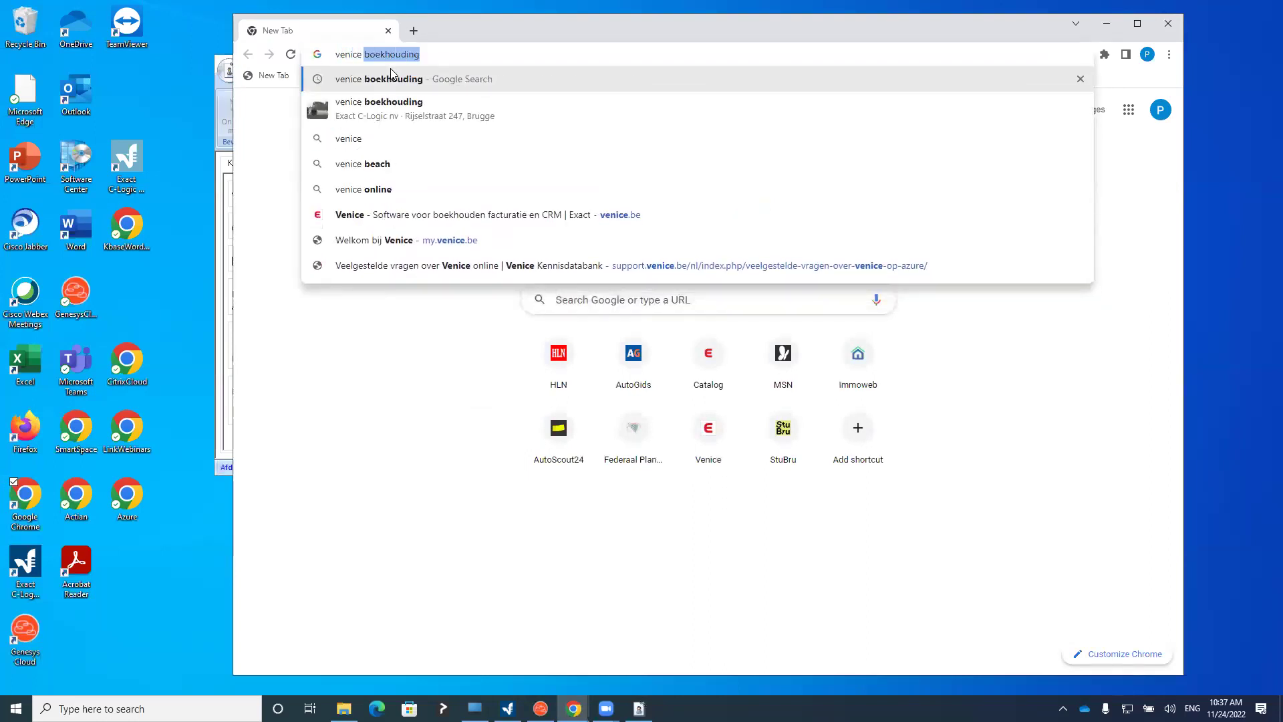
pyautogui.click(379, 123)
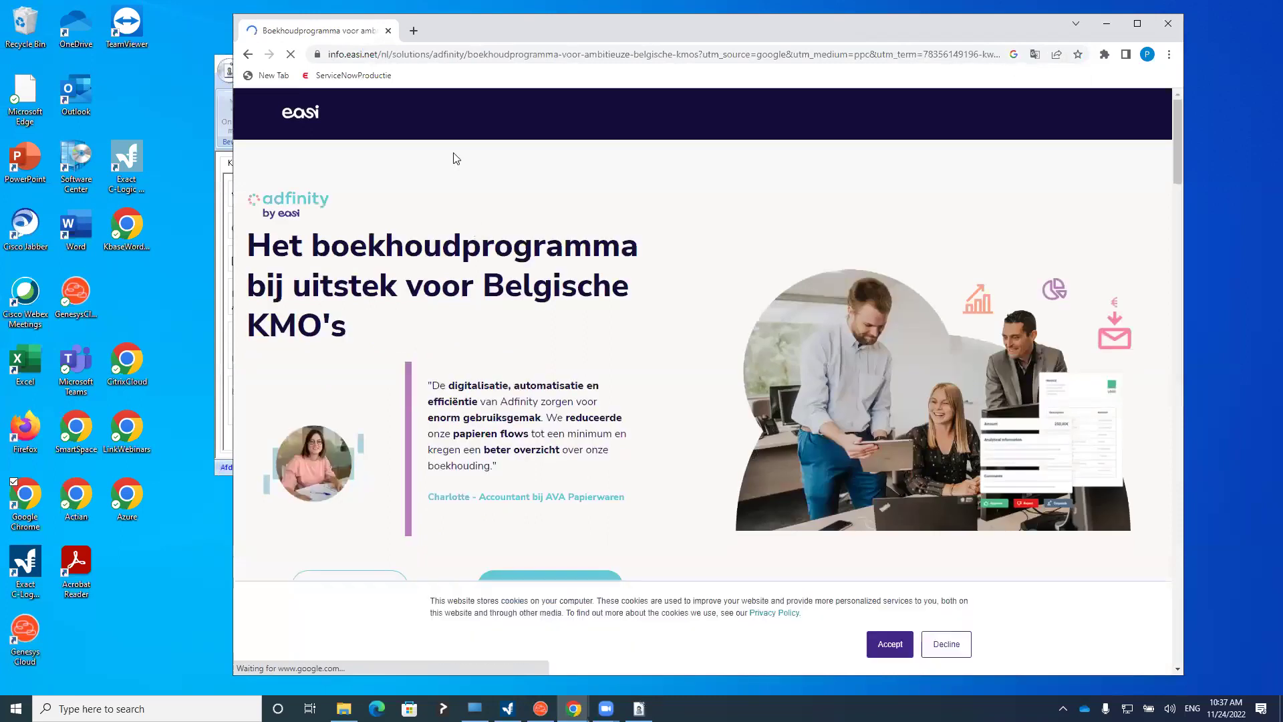
pyautogui.click(248, 54)
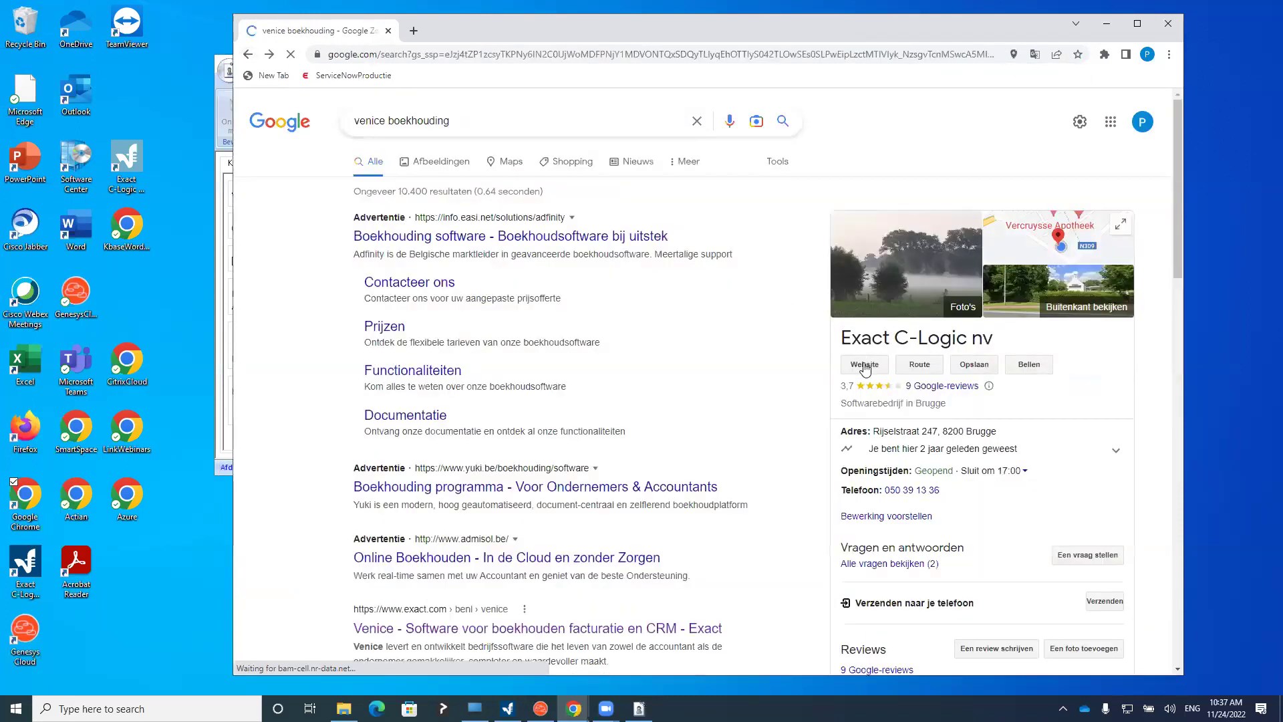
pyautogui.click(844, 366)
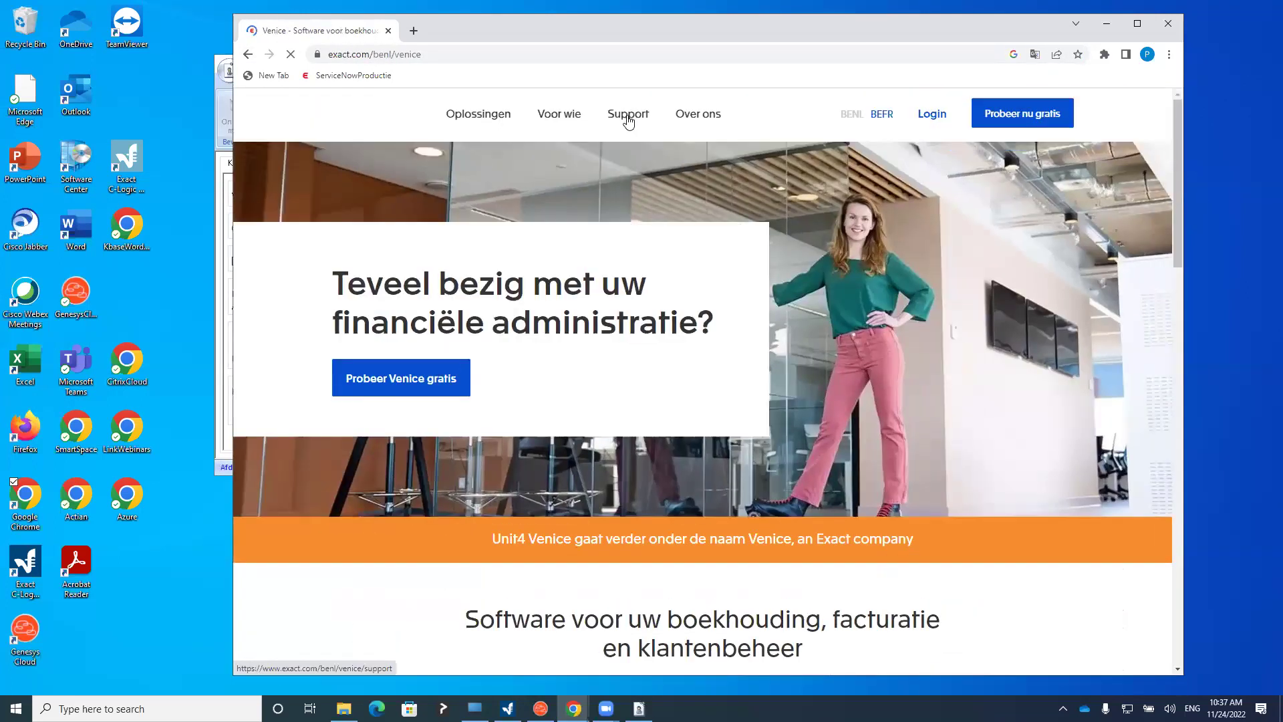
# Open the Venice support page and go from there to the Venice-kennisdatabank
pyautogui.click(628, 117)
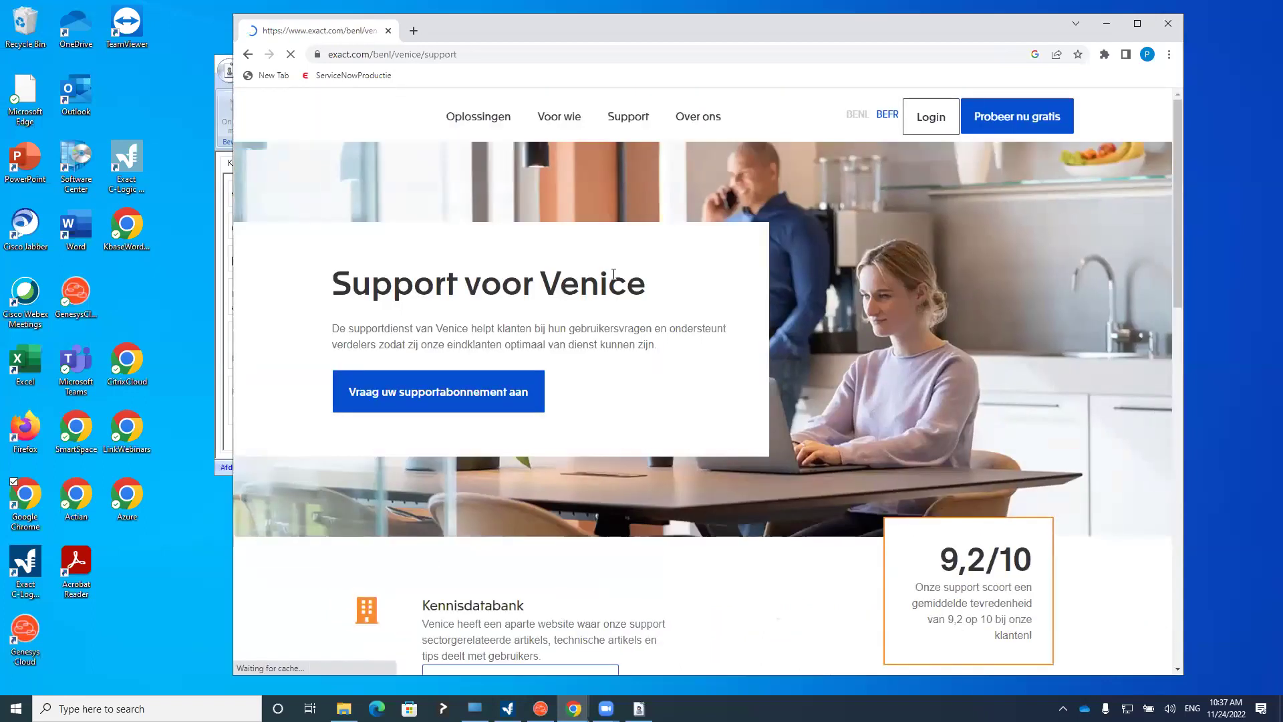
pyautogui.scroll(-2, 615, 275)
pyautogui.scroll(-1, 554, 482)
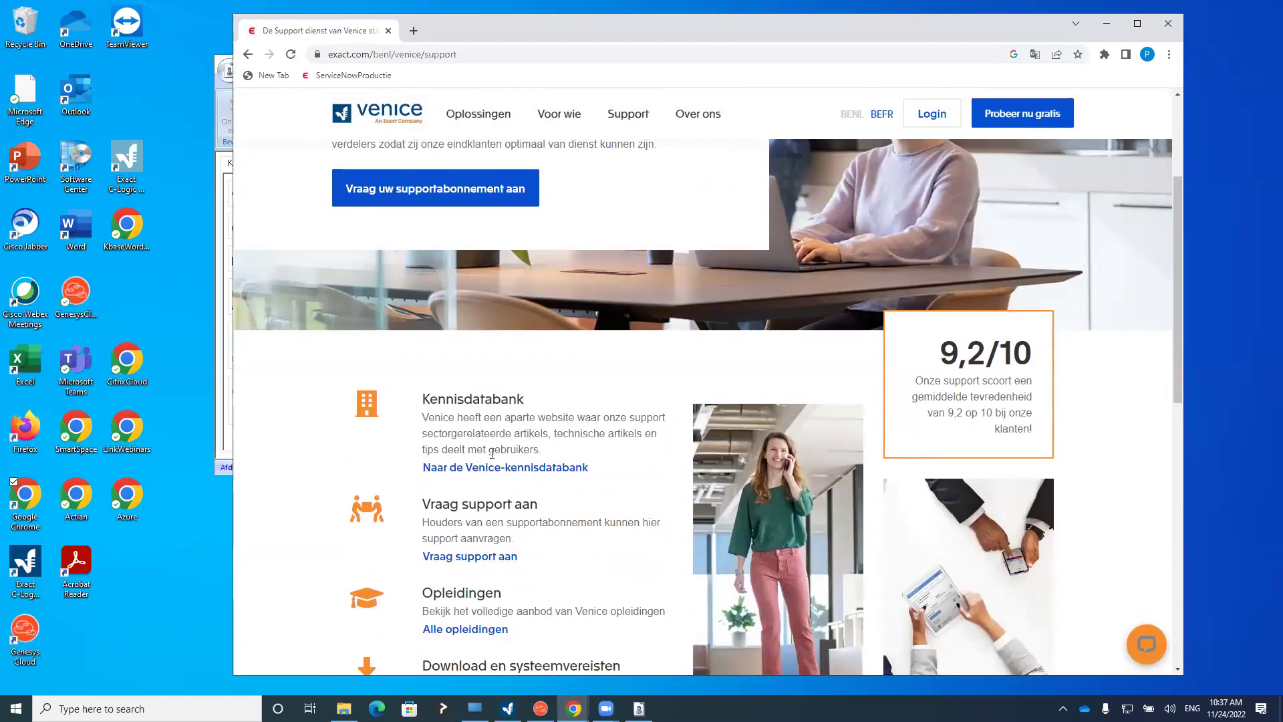
pyautogui.click(545, 467)
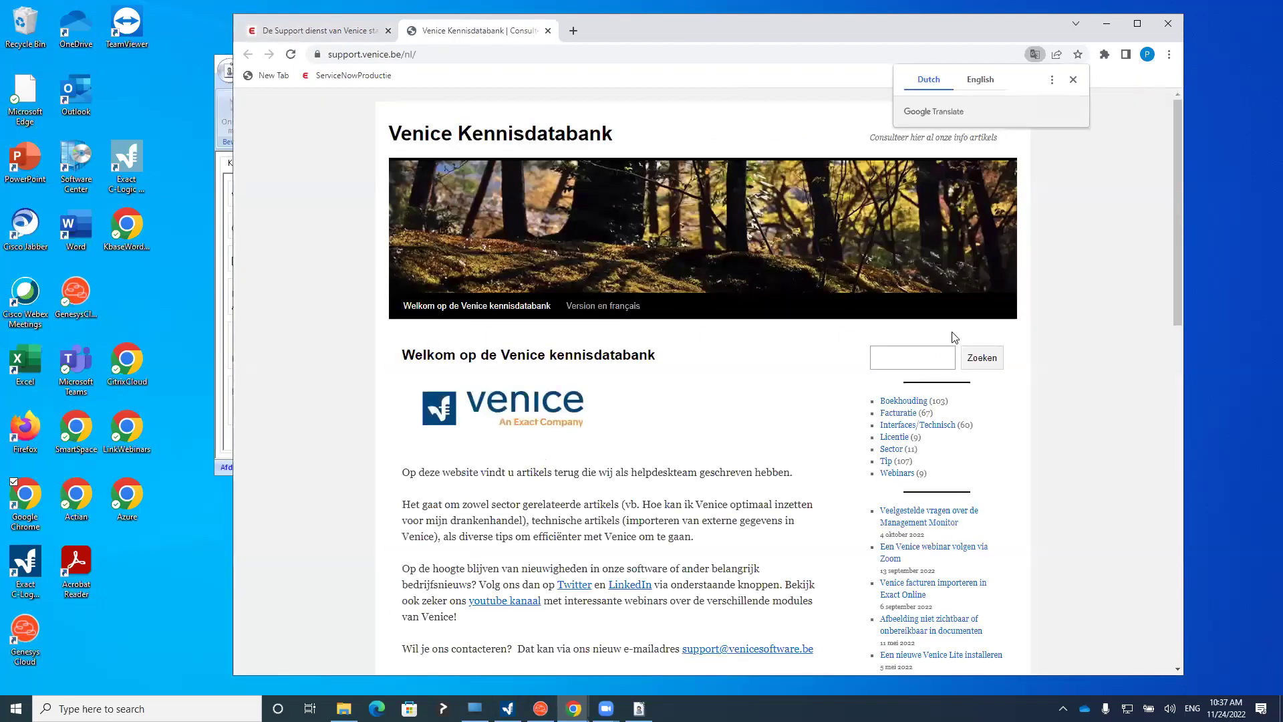
# Search the Venice Kennisdatabank for "betalingstermijn" and maximize the browser window
pyautogui.click(922, 351)
pyautogui.write('b')
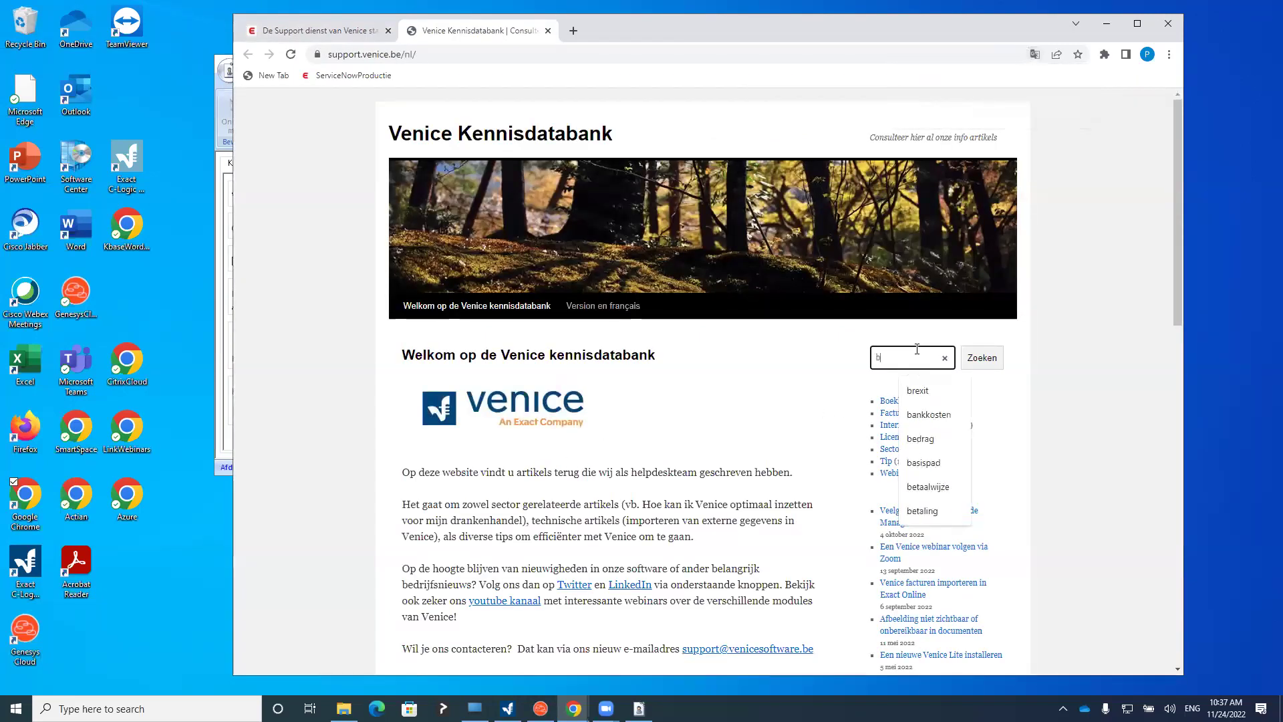
pyautogui.write('etalings')
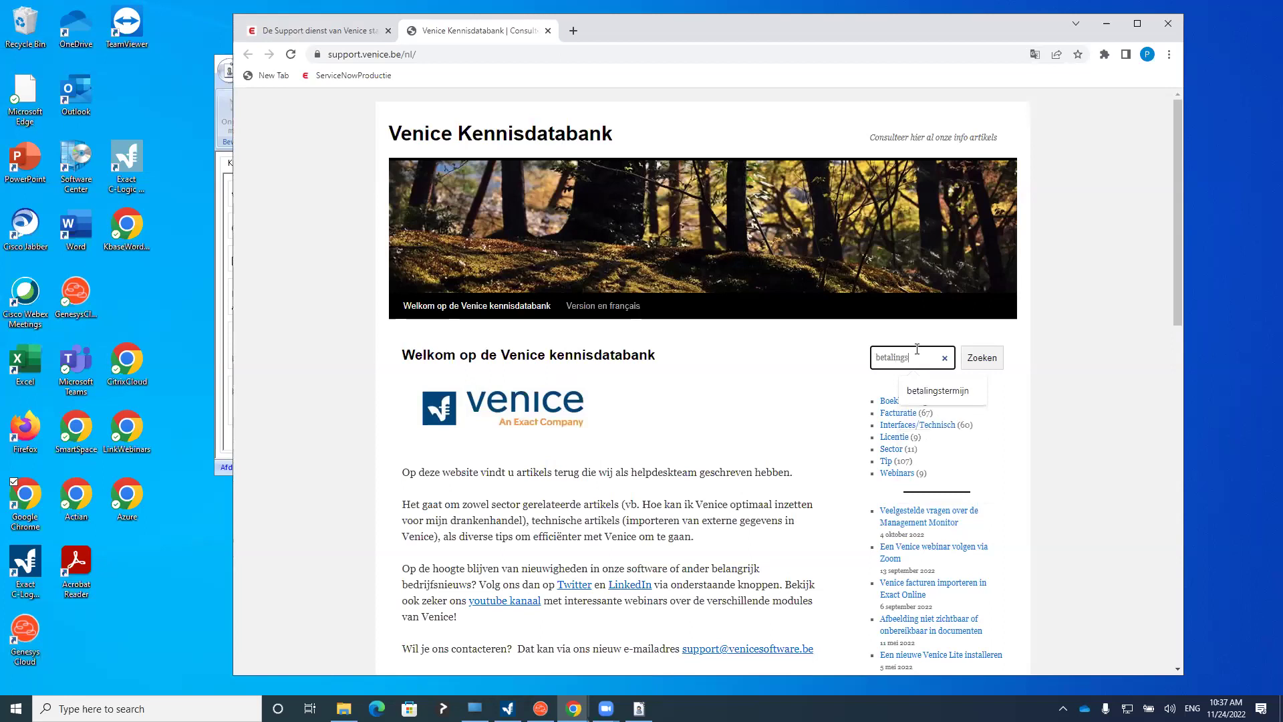
pyautogui.write('termijn')
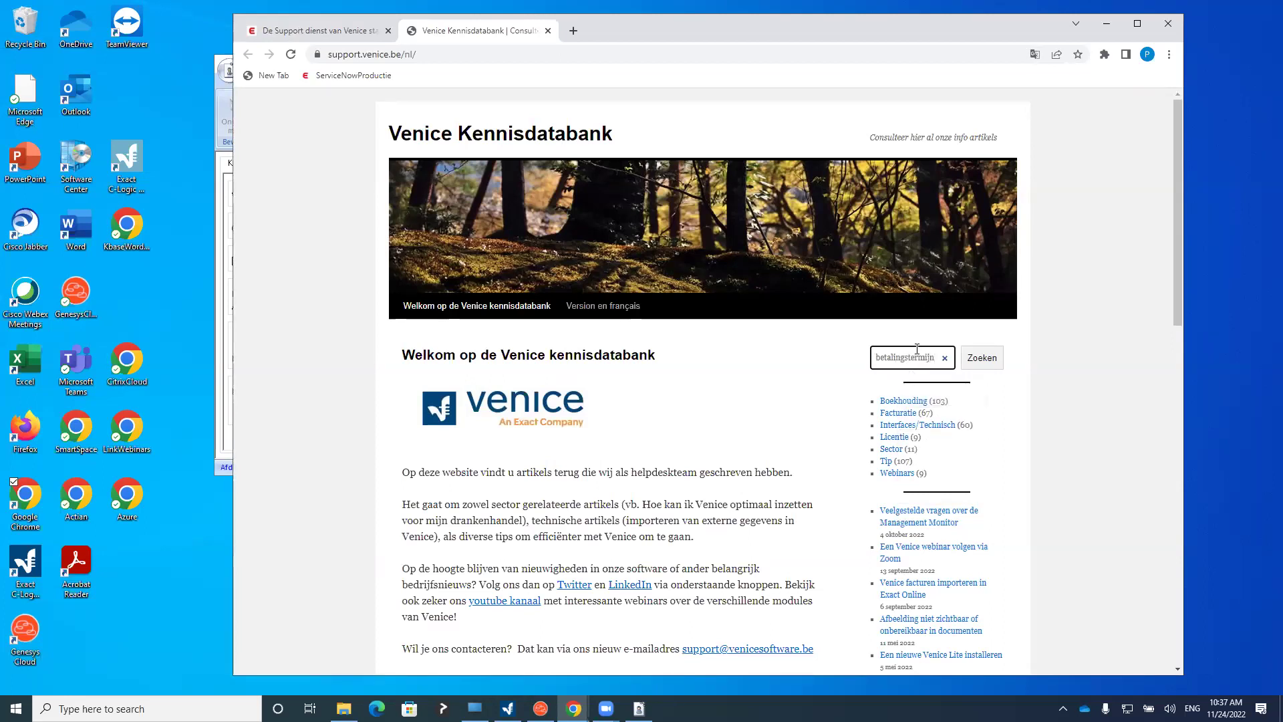
pyautogui.click(977, 364)
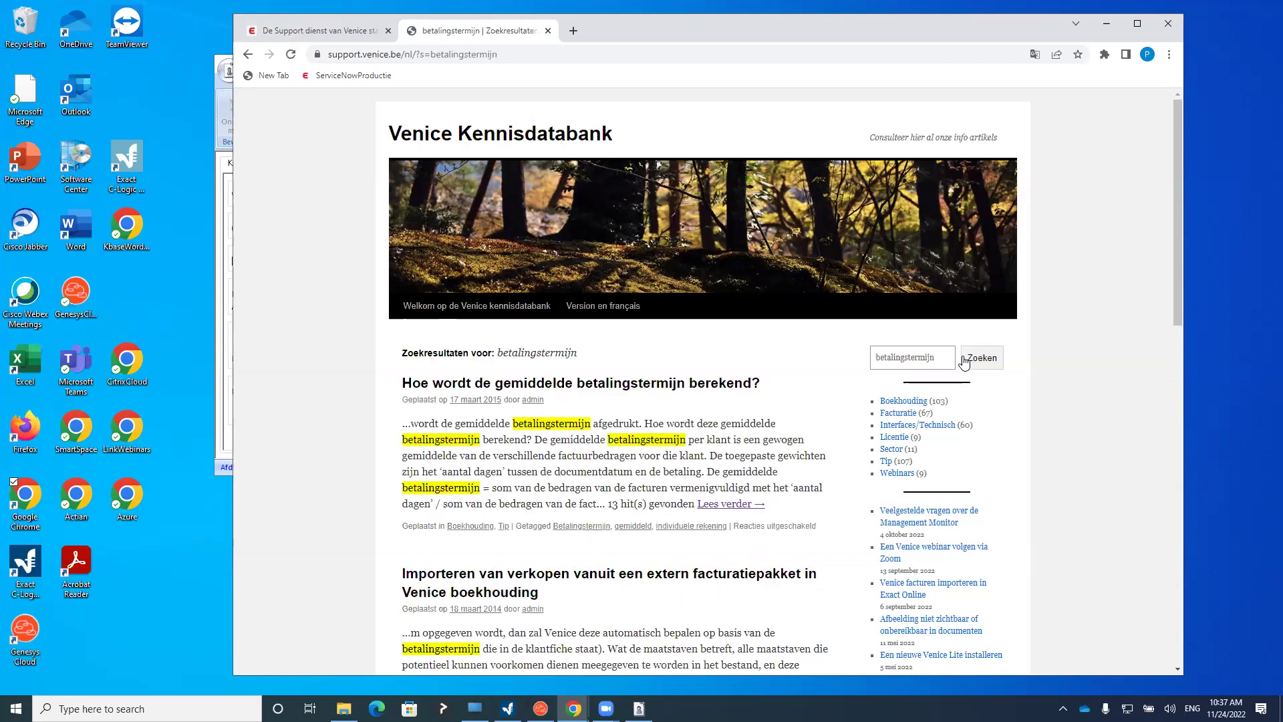
pyautogui.click(1139, 25)
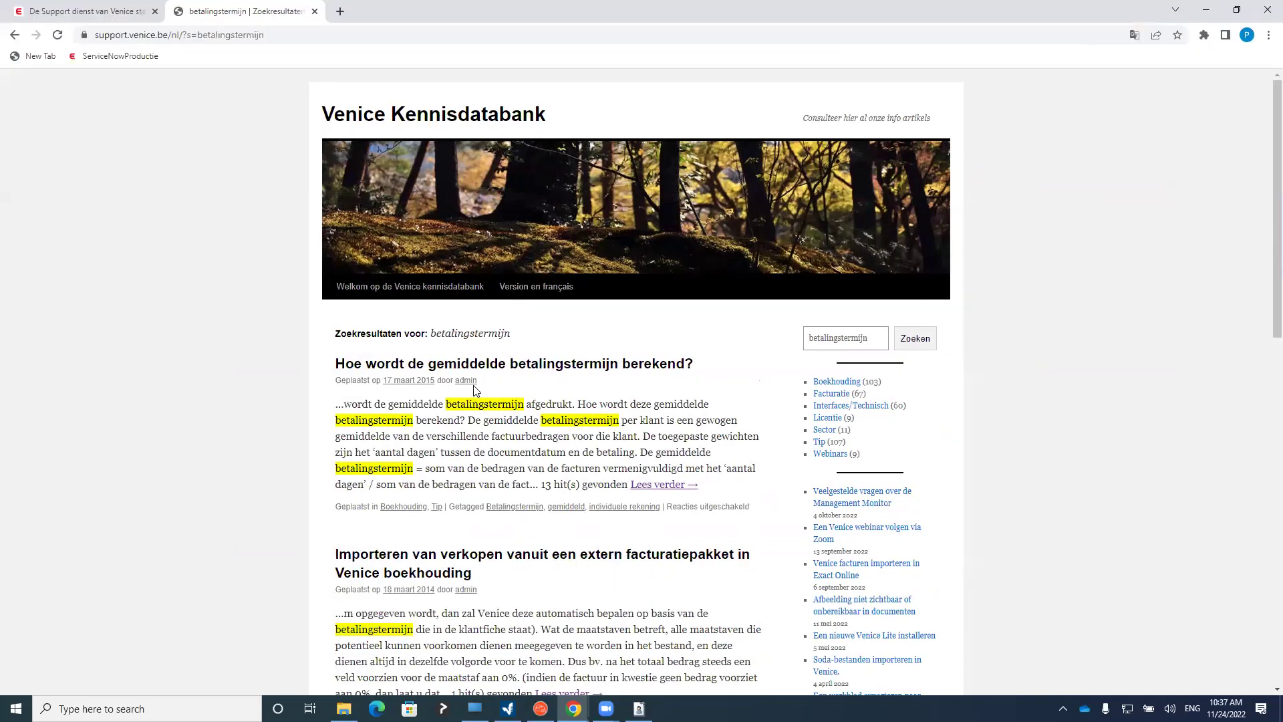
# Read through the article "Hoe wordt de gemiddelde betalingstermijn berekend?", then close it and the browser
pyautogui.click(470, 370)
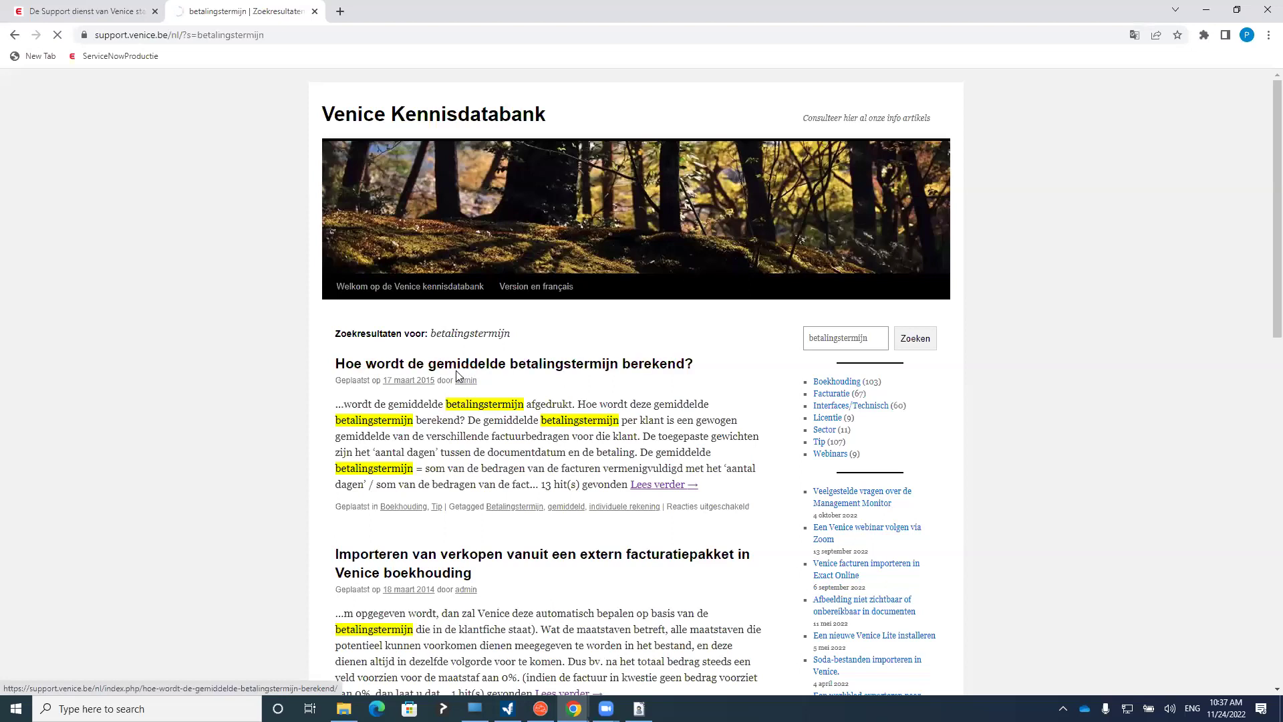
pyautogui.scroll(-4, 451, 368)
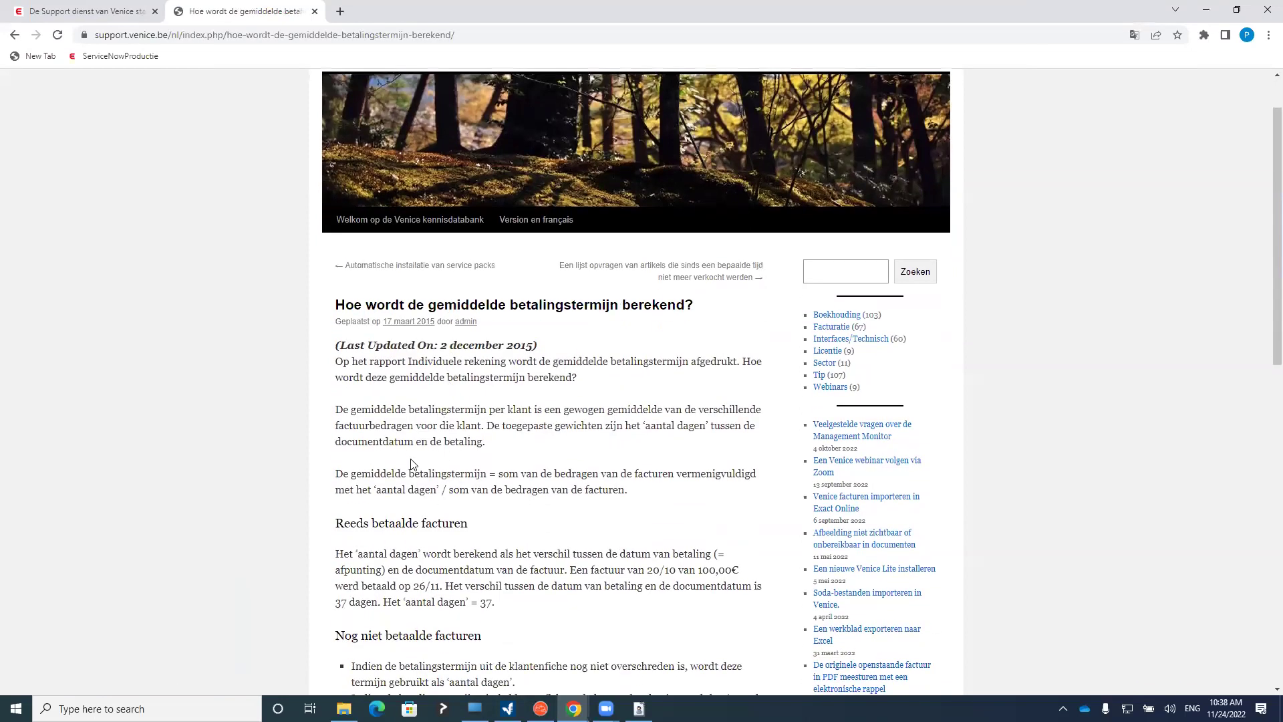
pyautogui.scroll(-5, 409, 430)
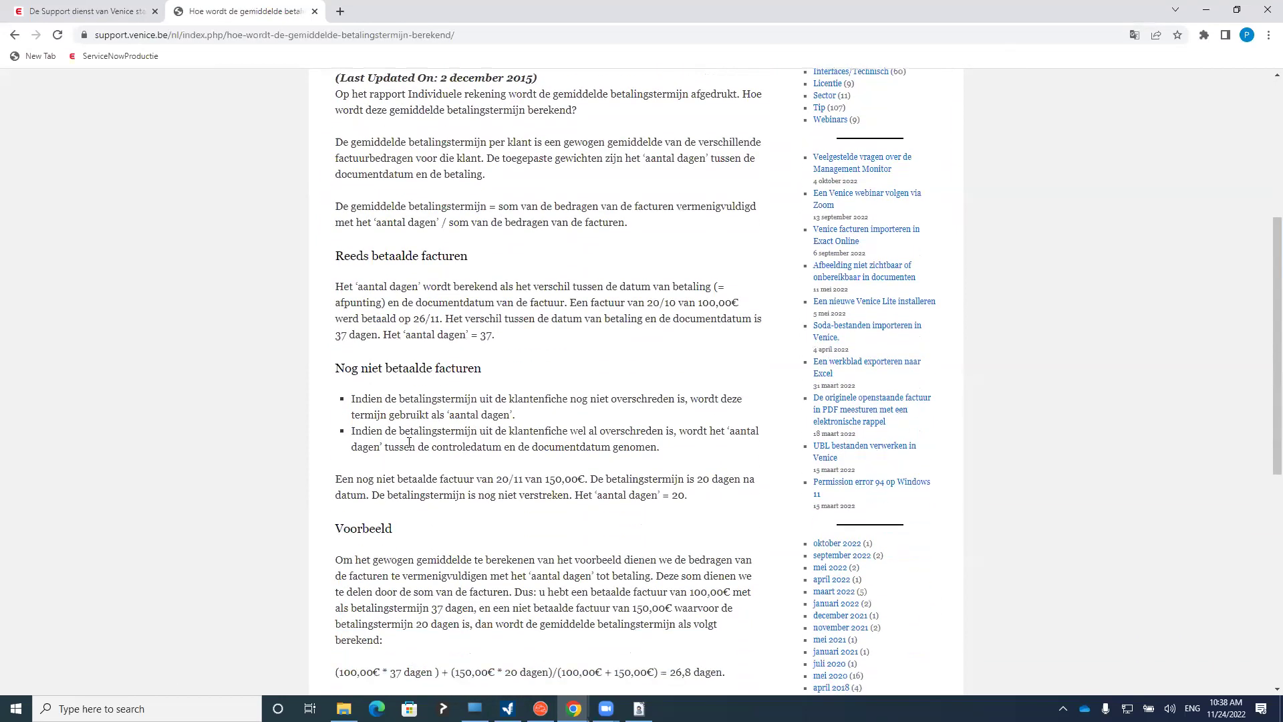
pyautogui.scroll(-4, 411, 451)
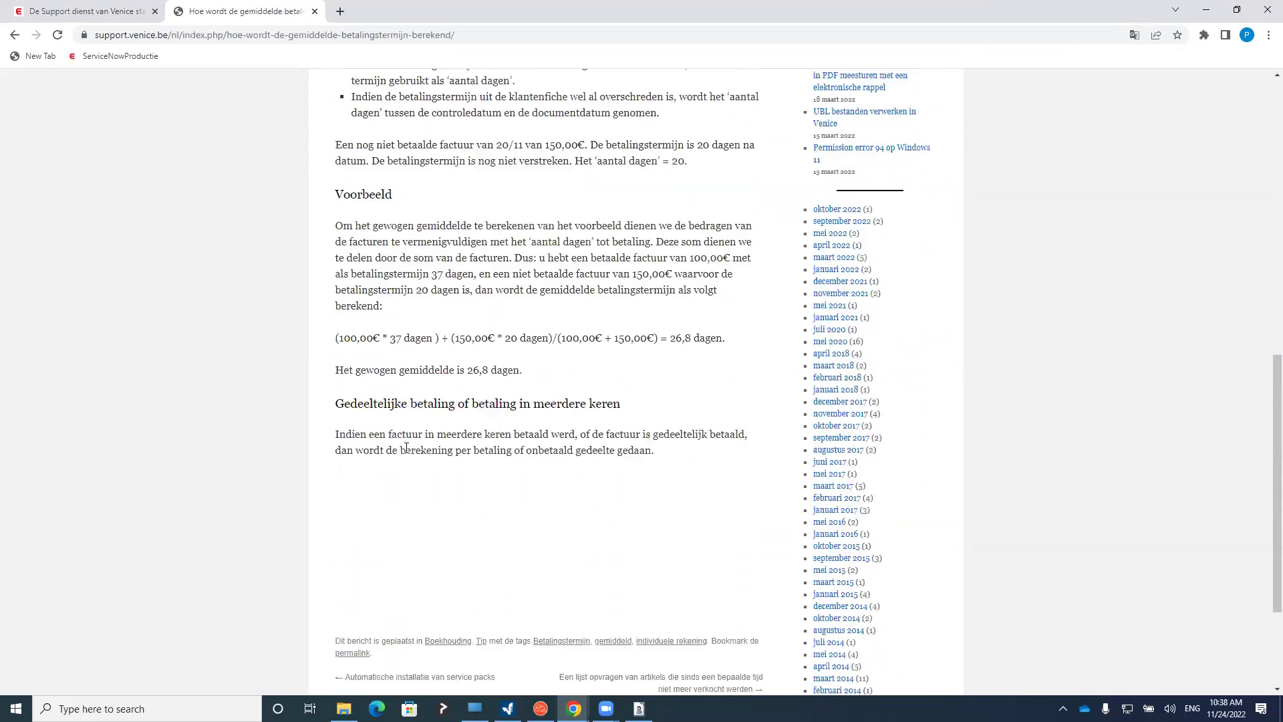
pyautogui.scroll(9, 407, 454)
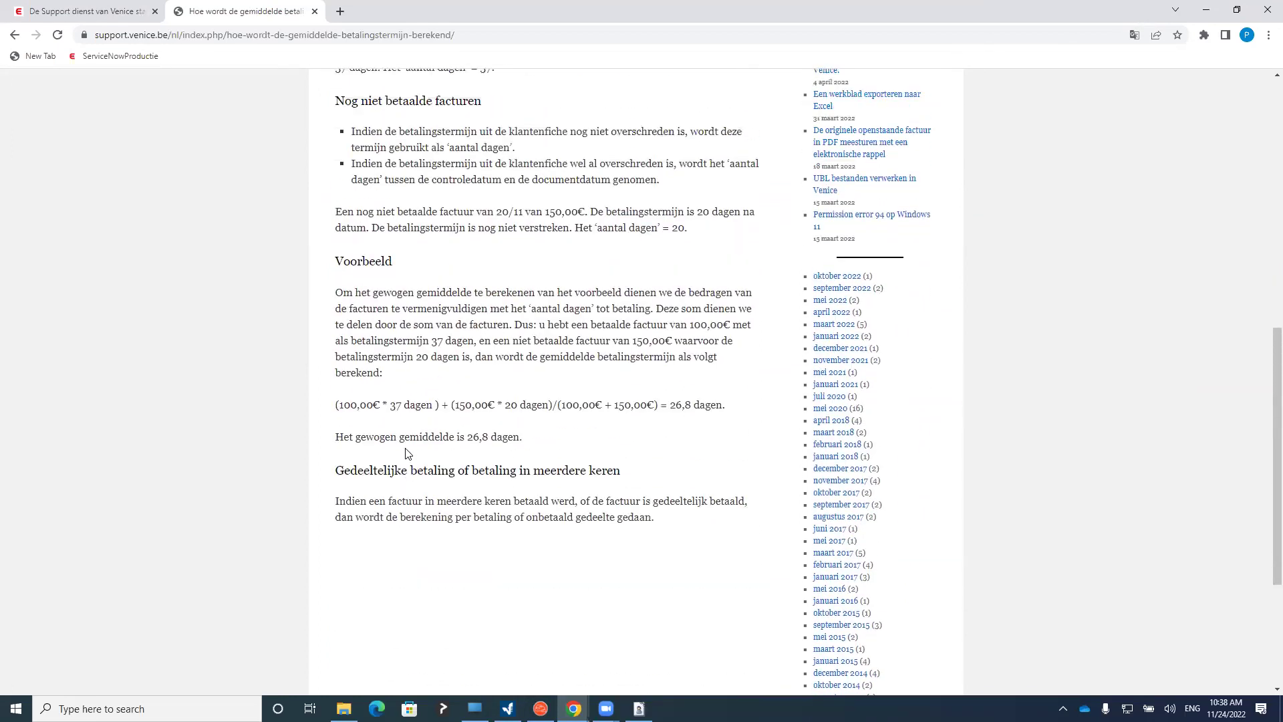
pyautogui.scroll(3, 406, 448)
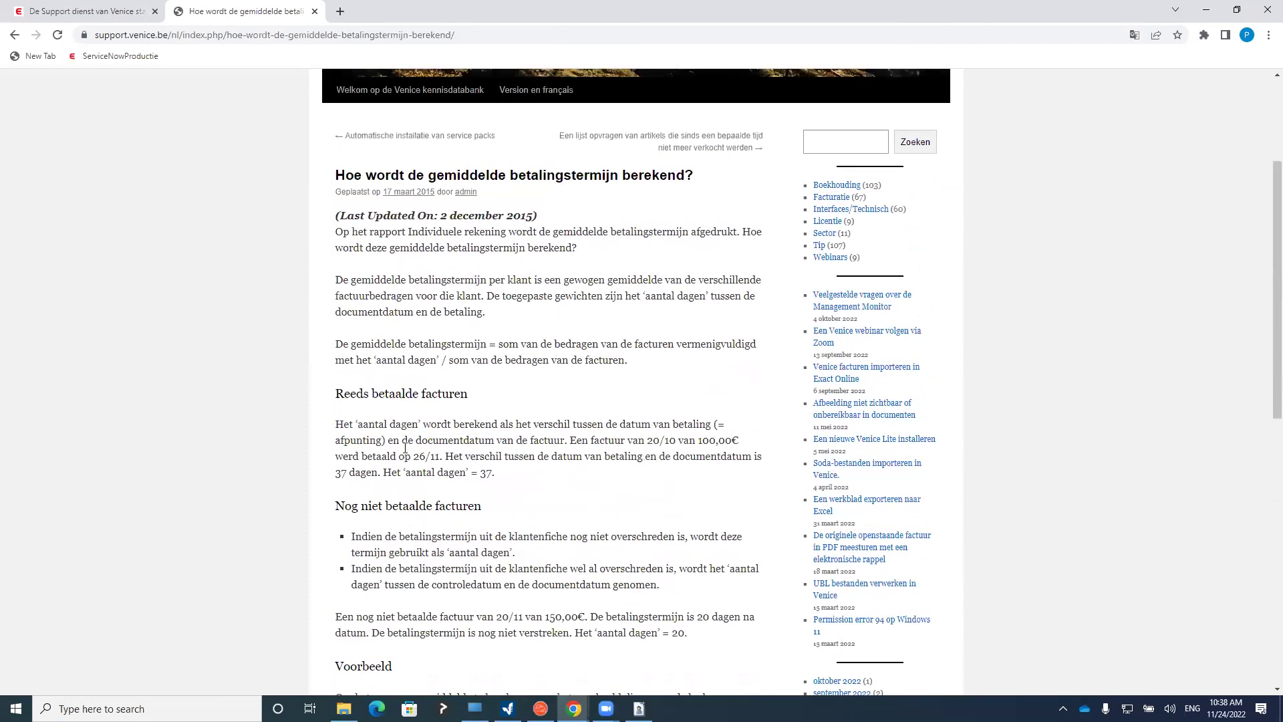
pyautogui.click(313, 11)
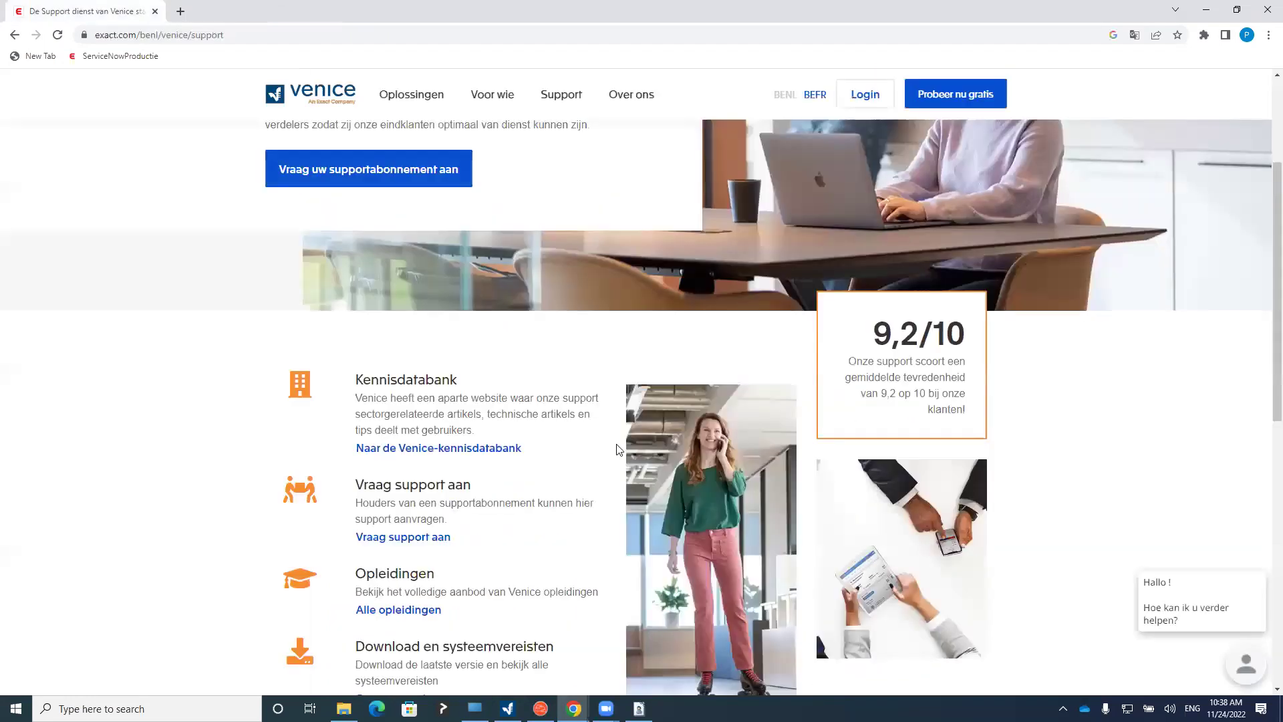
pyautogui.click(1265, 14)
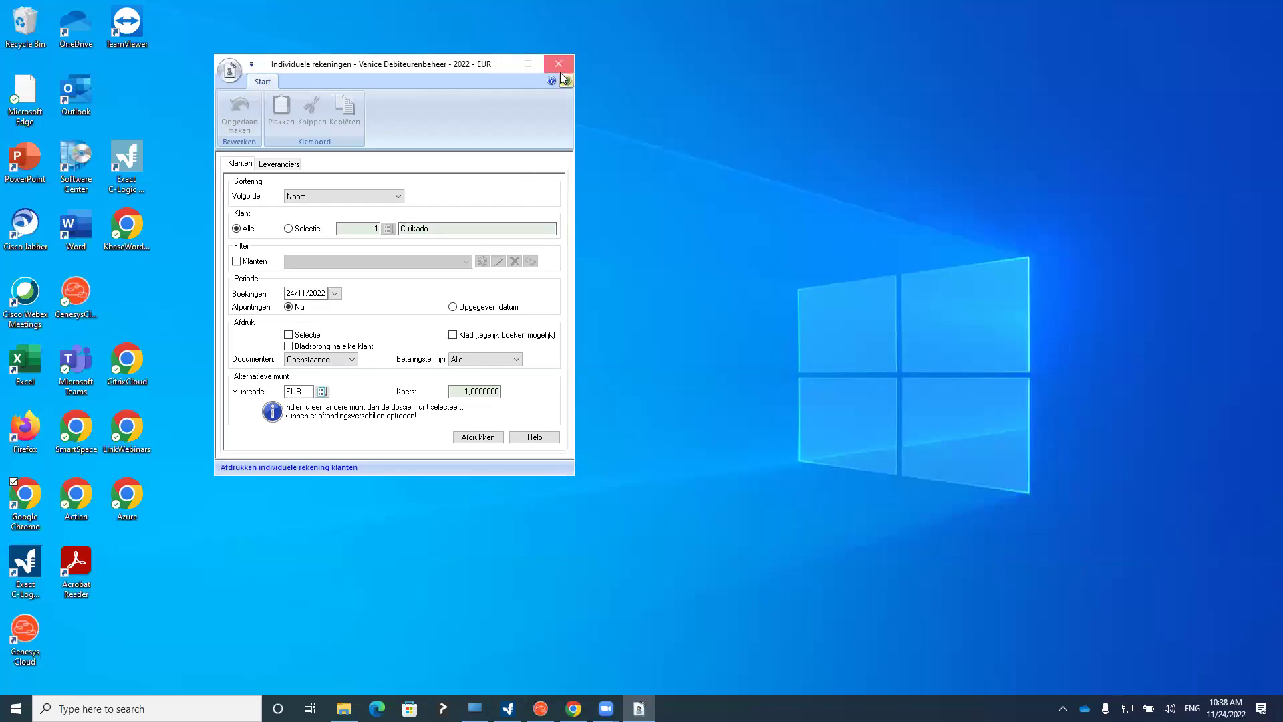
# Close the individual accounts report window, then review the activation and login settings in the Companyweb parameters and confirm them
pyautogui.click(560, 69)
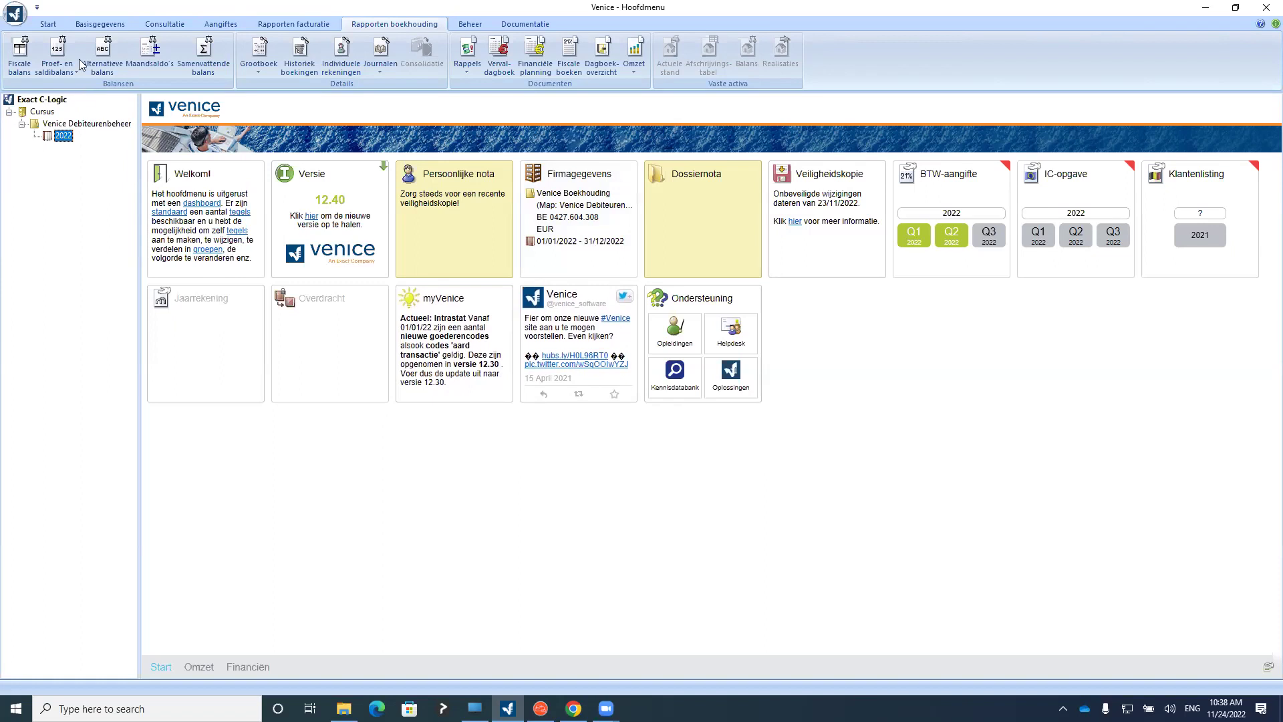
pyautogui.click(15, 14)
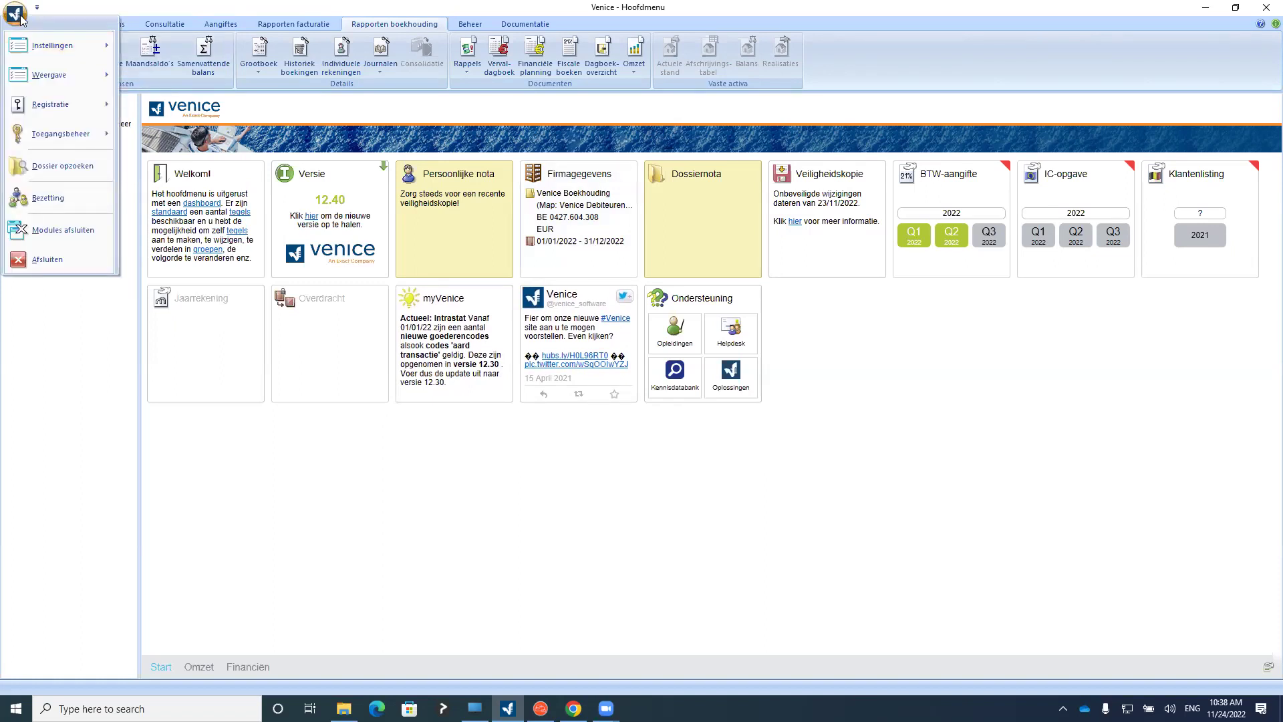
pyautogui.moveTo(33, 45)
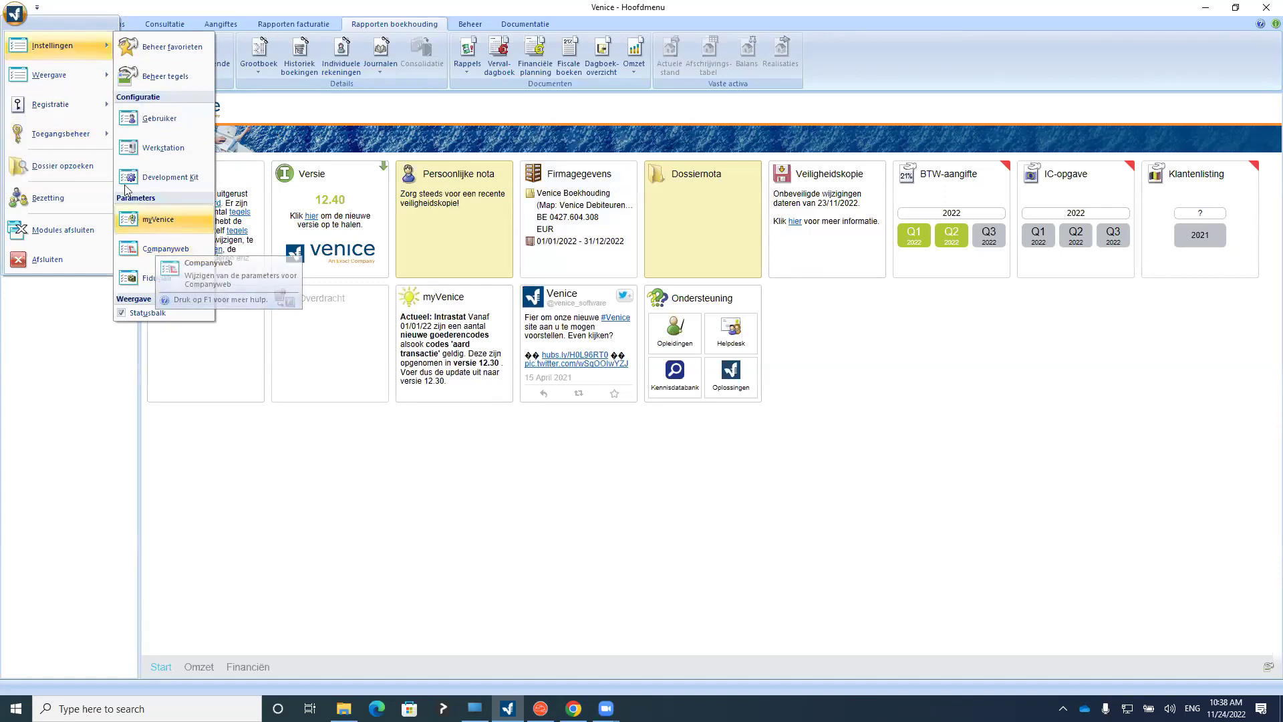
pyautogui.click(148, 252)
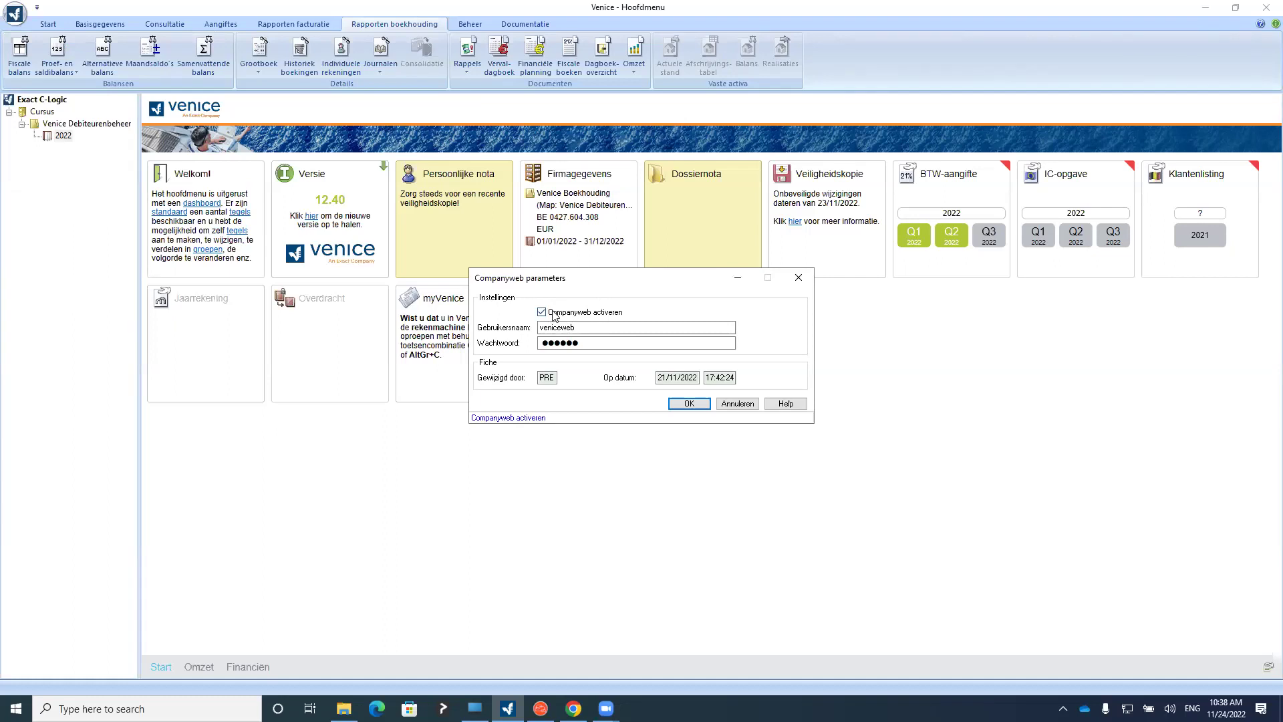
pyautogui.click(584, 327)
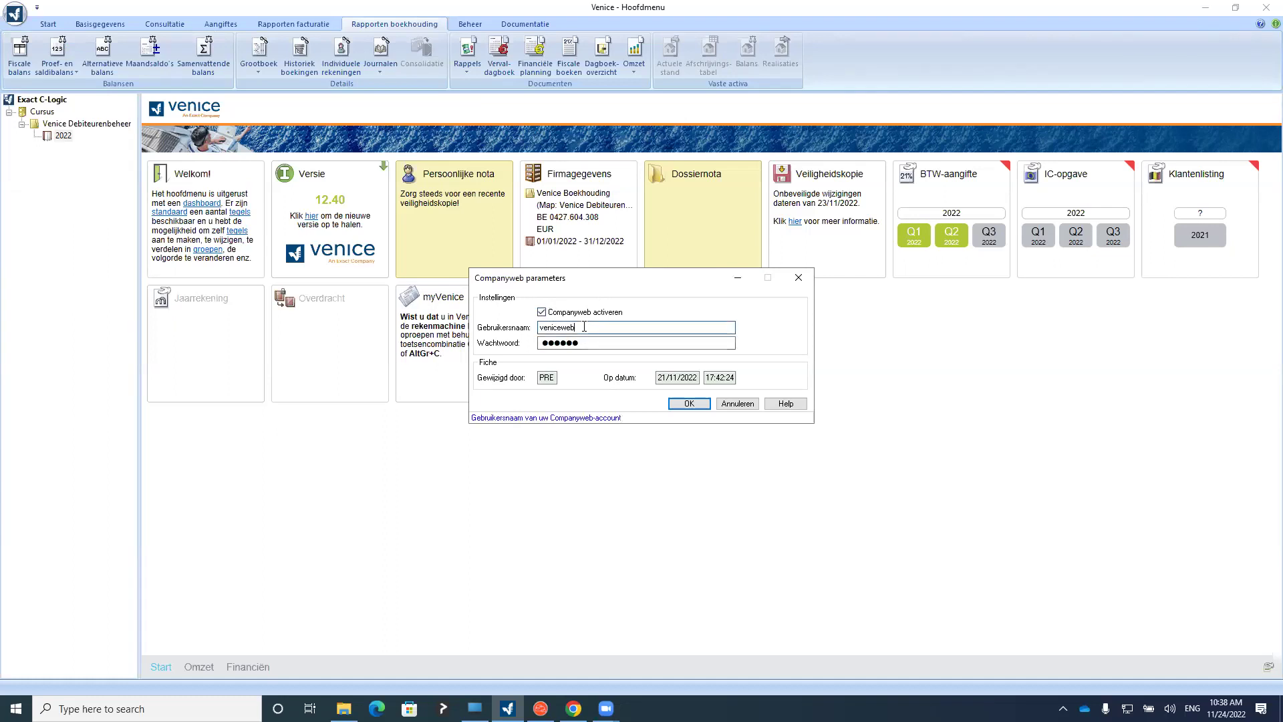
pyautogui.click(590, 341)
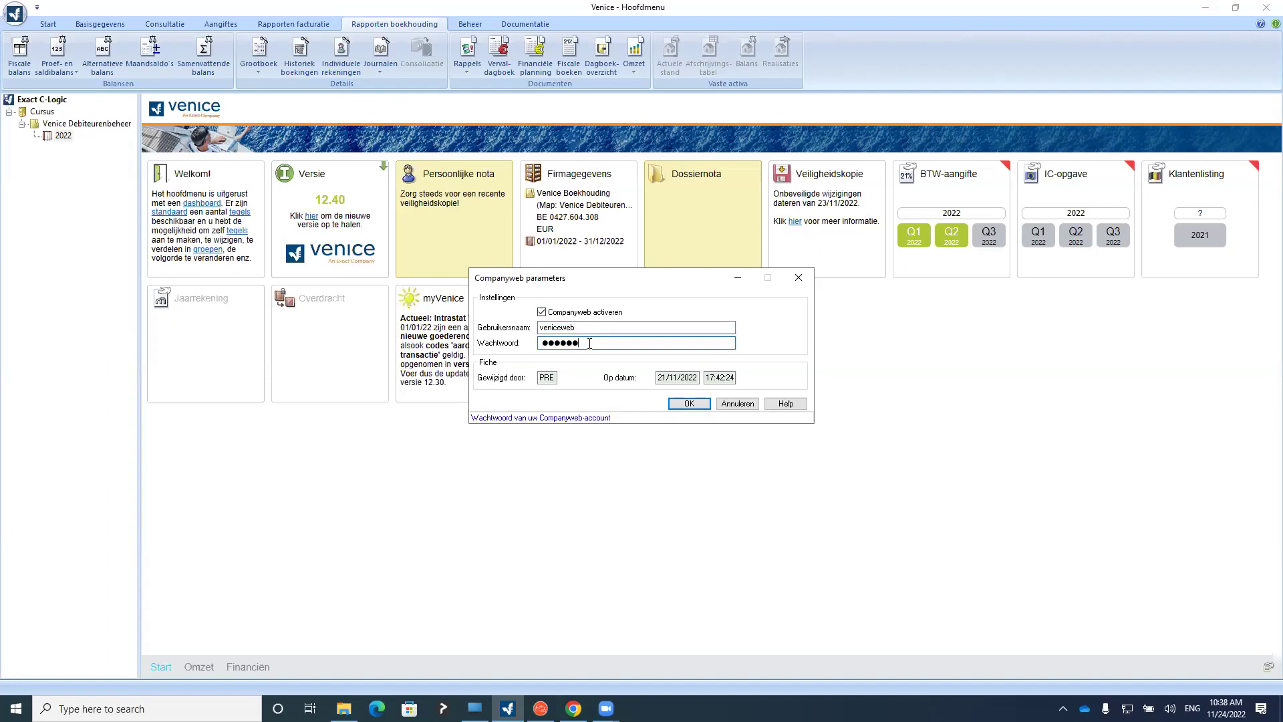
pyautogui.click(690, 404)
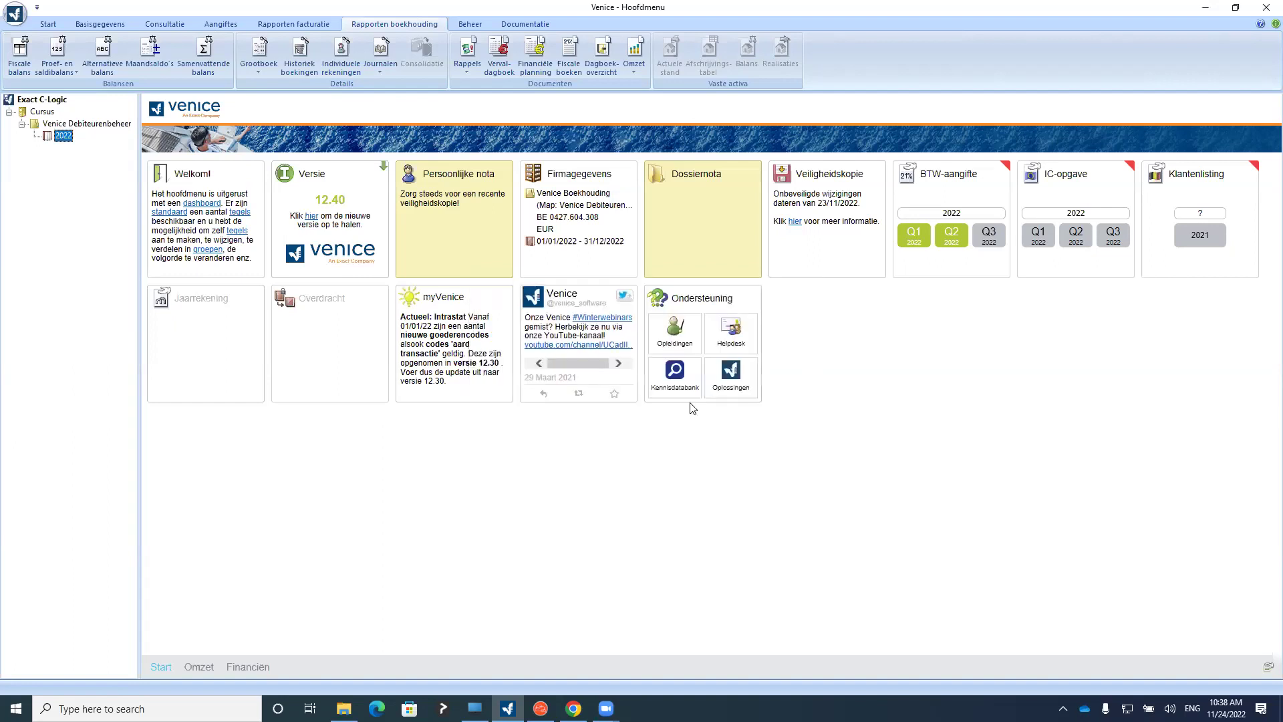
# Open the Culikado record from the customer list and request its full Companyweb report from the health barometer
pyautogui.click(102, 25)
pyautogui.click(20, 50)
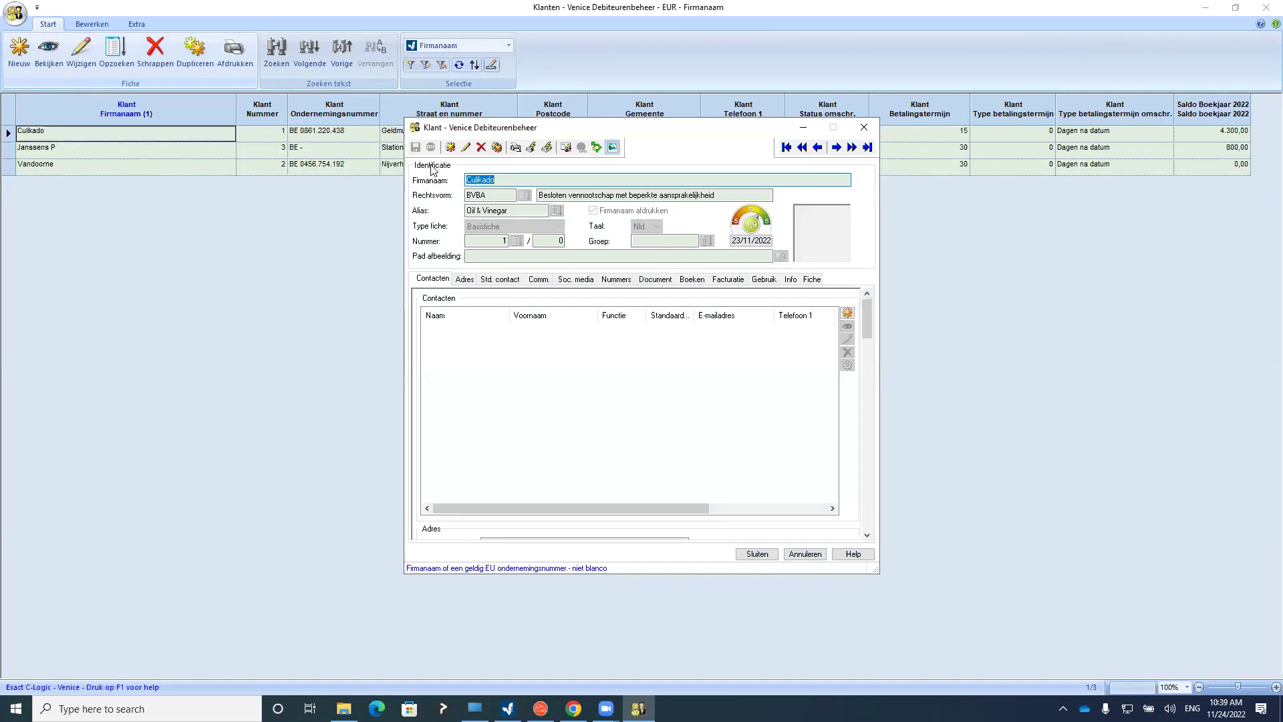
pyautogui.click(752, 242)
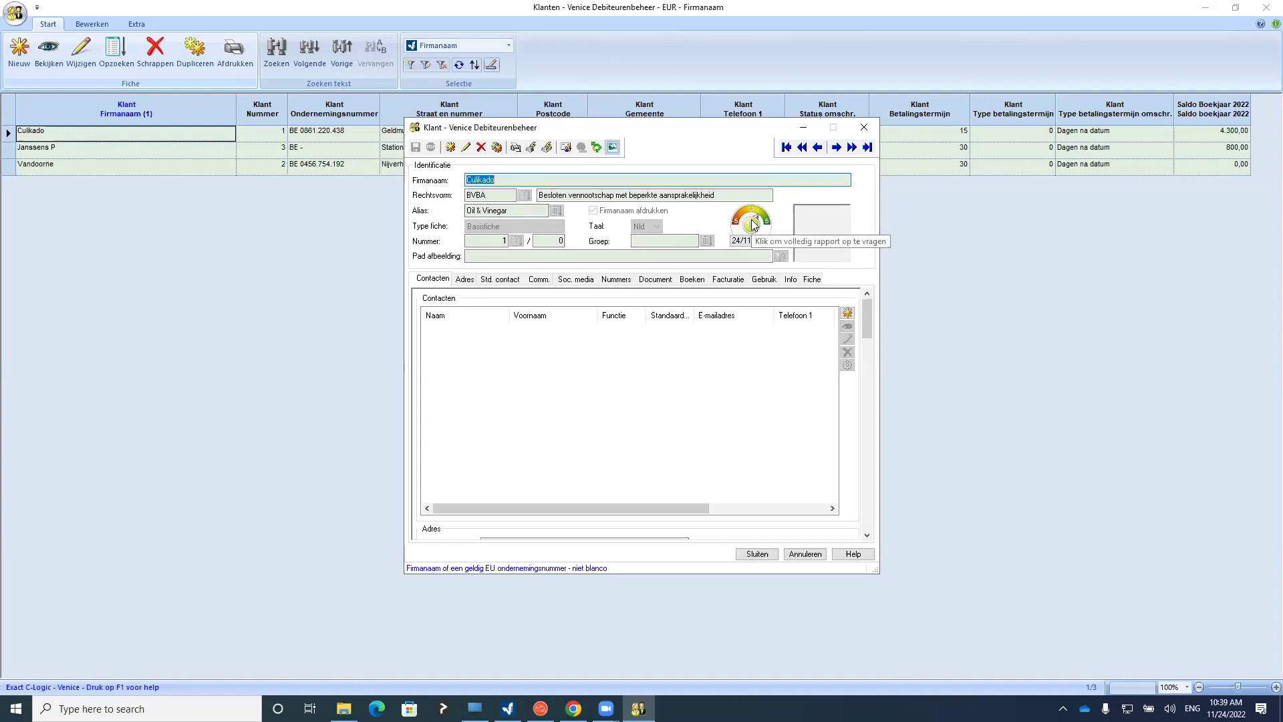
pyautogui.click(753, 227)
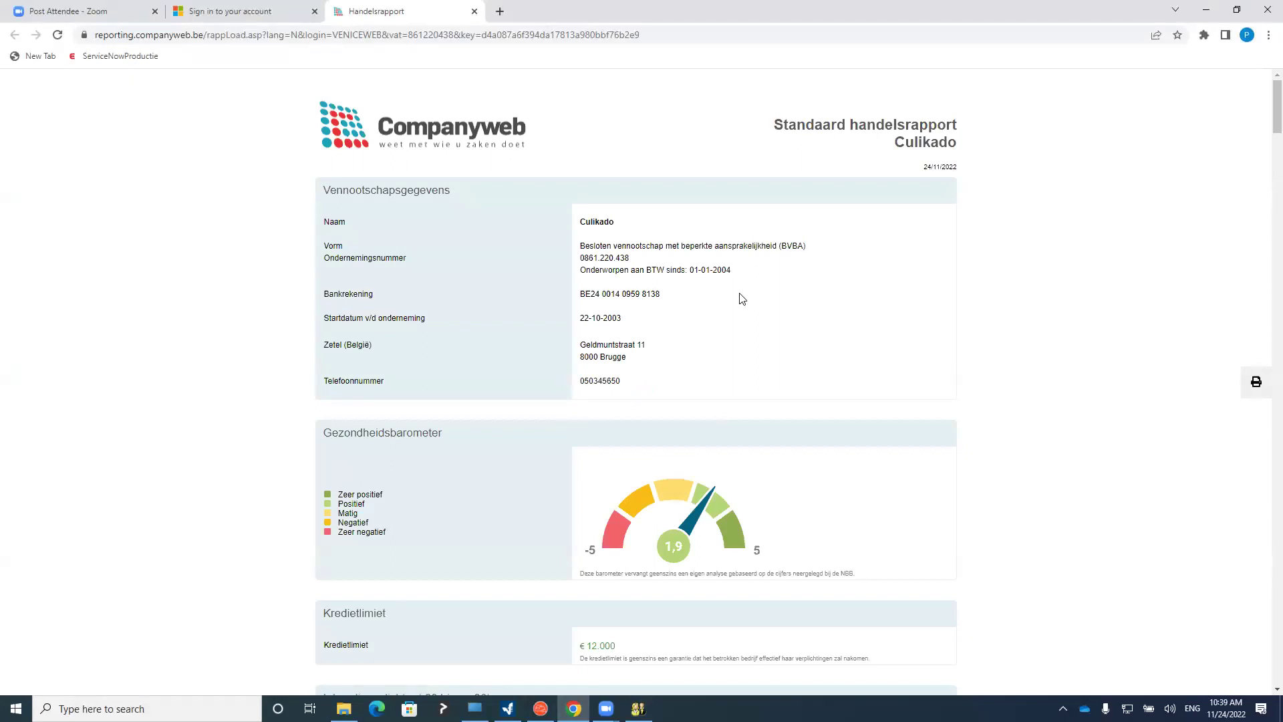
# Examine the company details, health barometer and credit limit in Culikado's Companyweb trade report, then close the report and the customer record
pyautogui.scroll(-1, 741, 299)
pyautogui.scroll(-1, 741, 302)
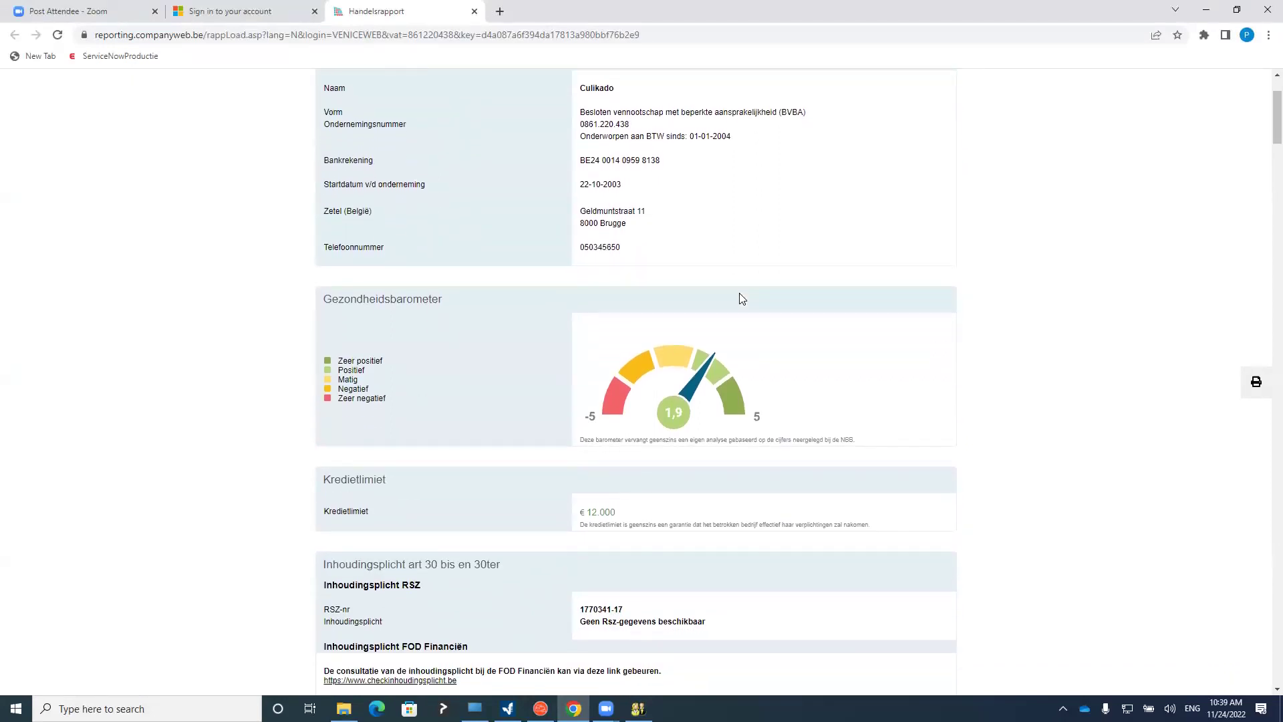
pyautogui.scroll(-7, 740, 292)
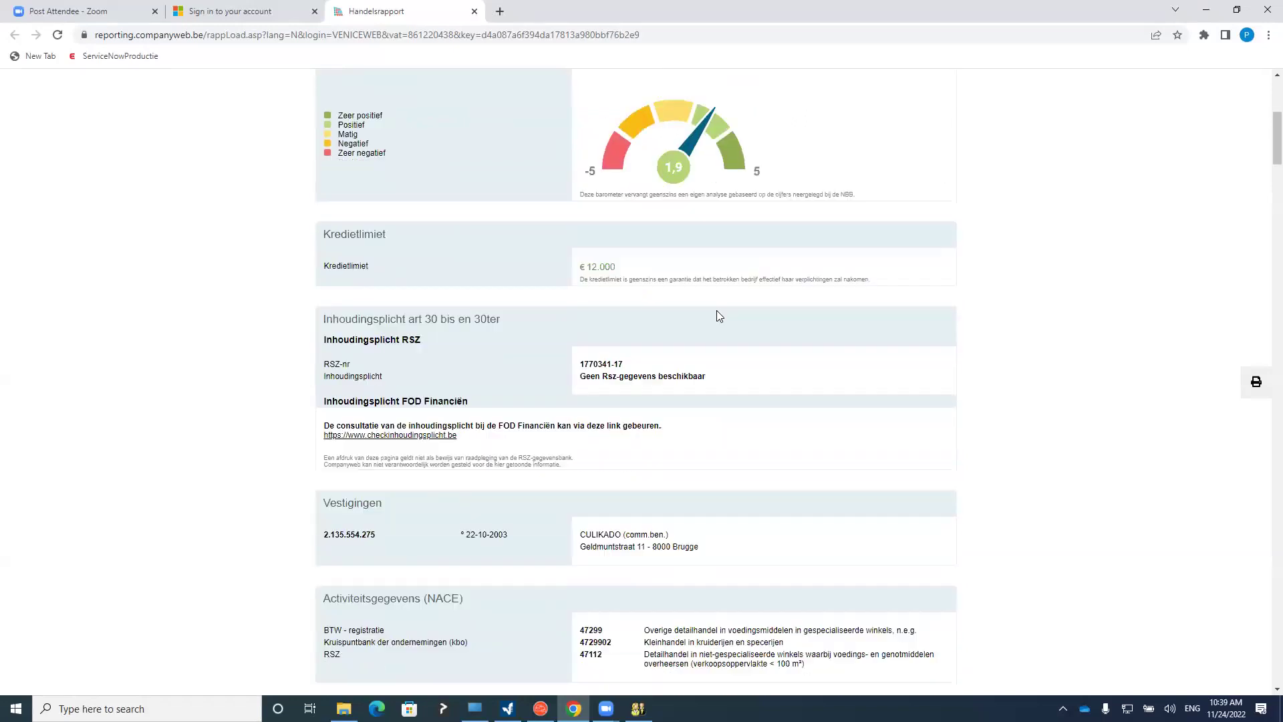
pyautogui.scroll(-5, 709, 407)
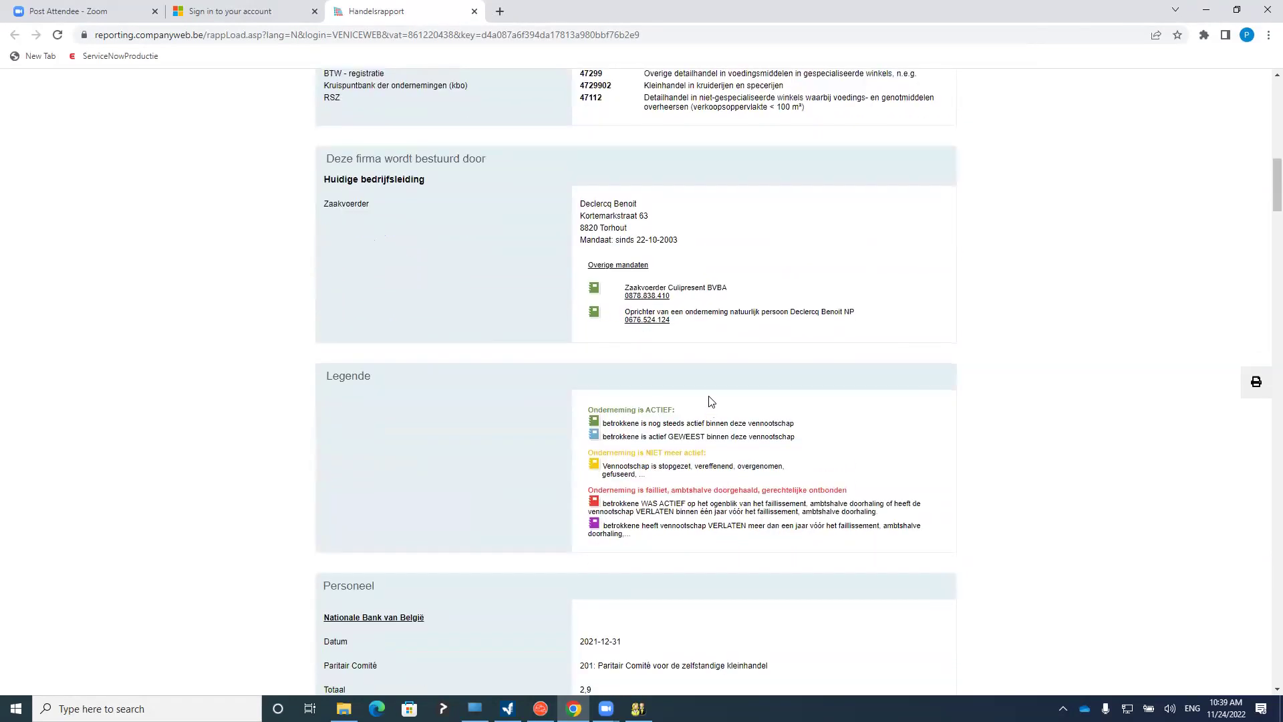
pyautogui.scroll(-2, 711, 402)
pyautogui.scroll(-4, 710, 396)
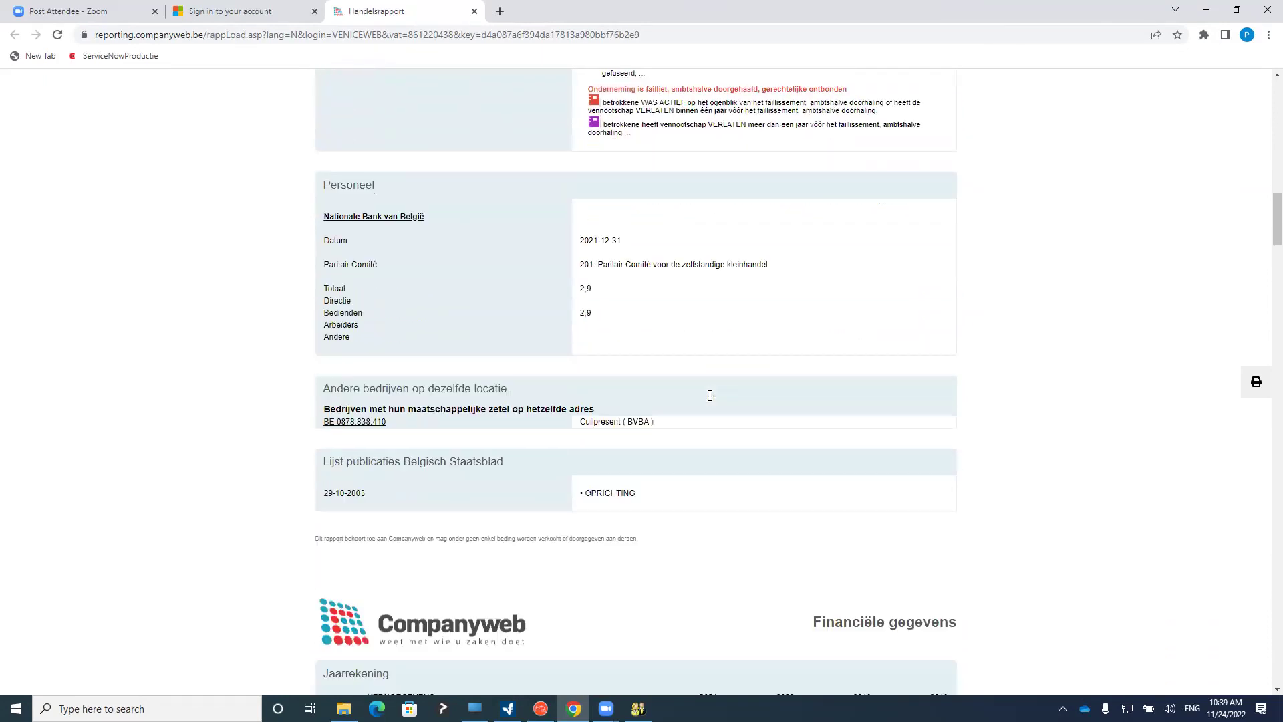
pyautogui.scroll(20, 709, 396)
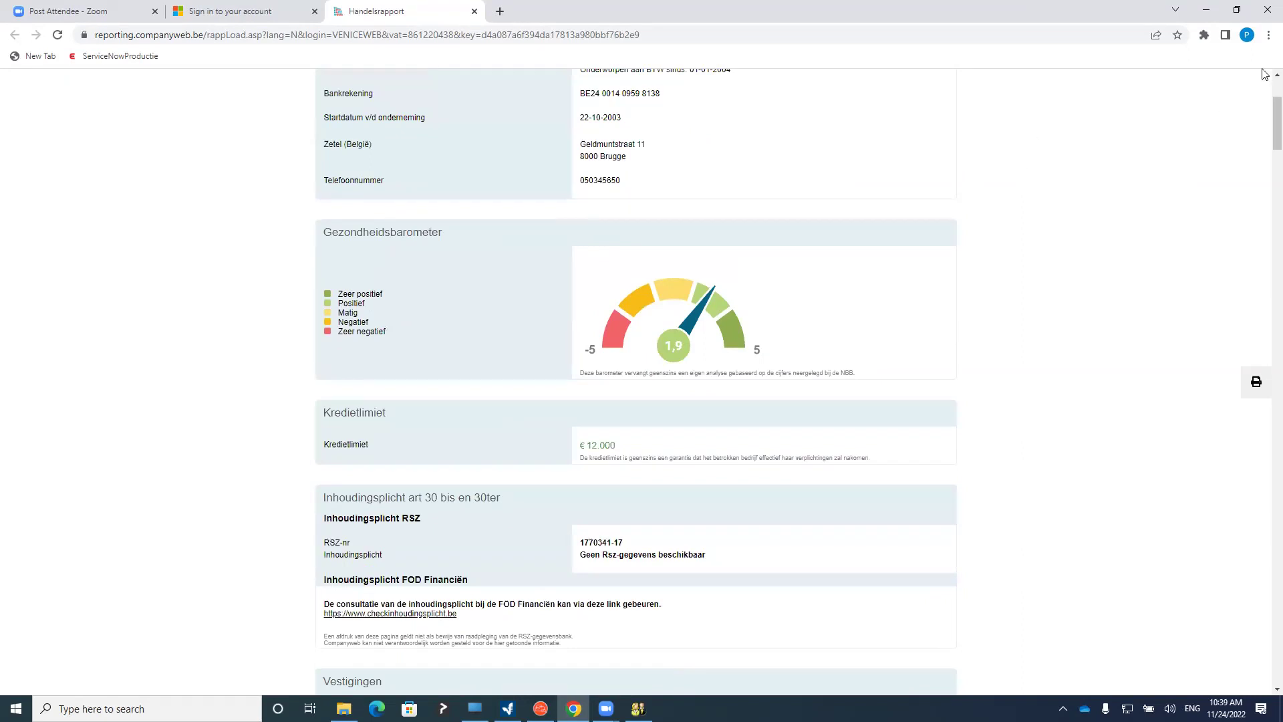
pyautogui.click(1268, 10)
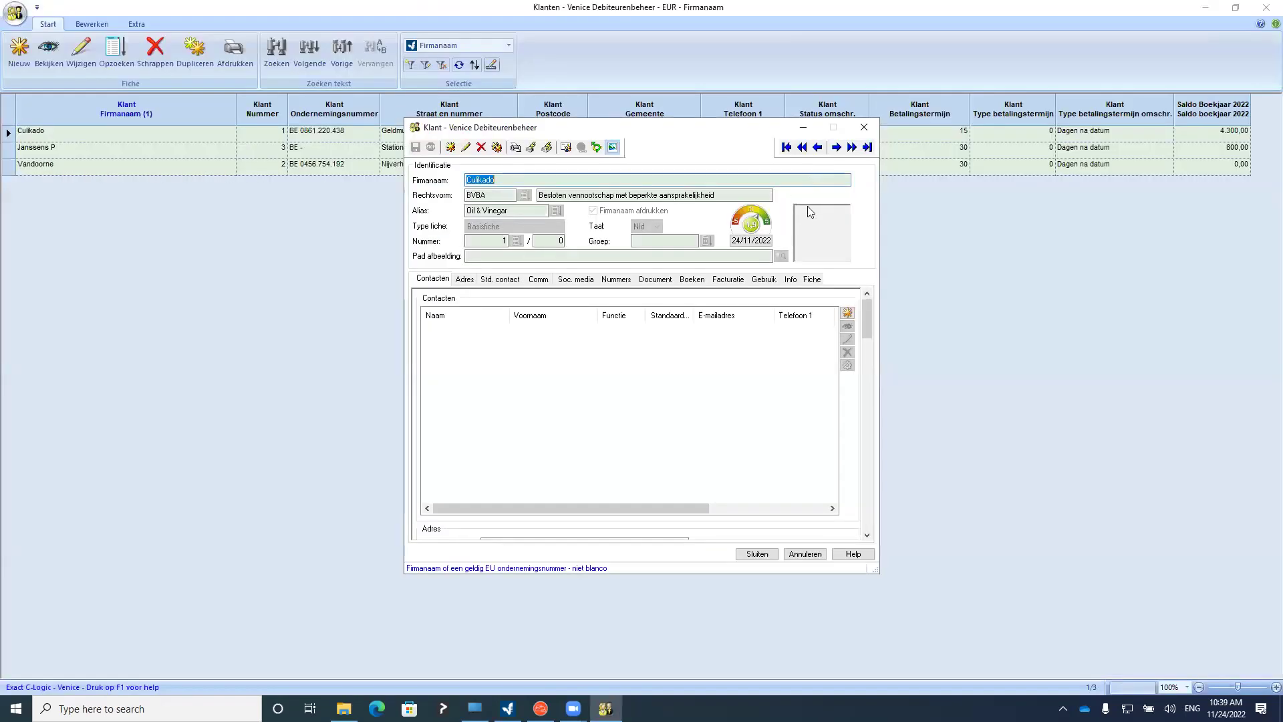
pyautogui.click(865, 127)
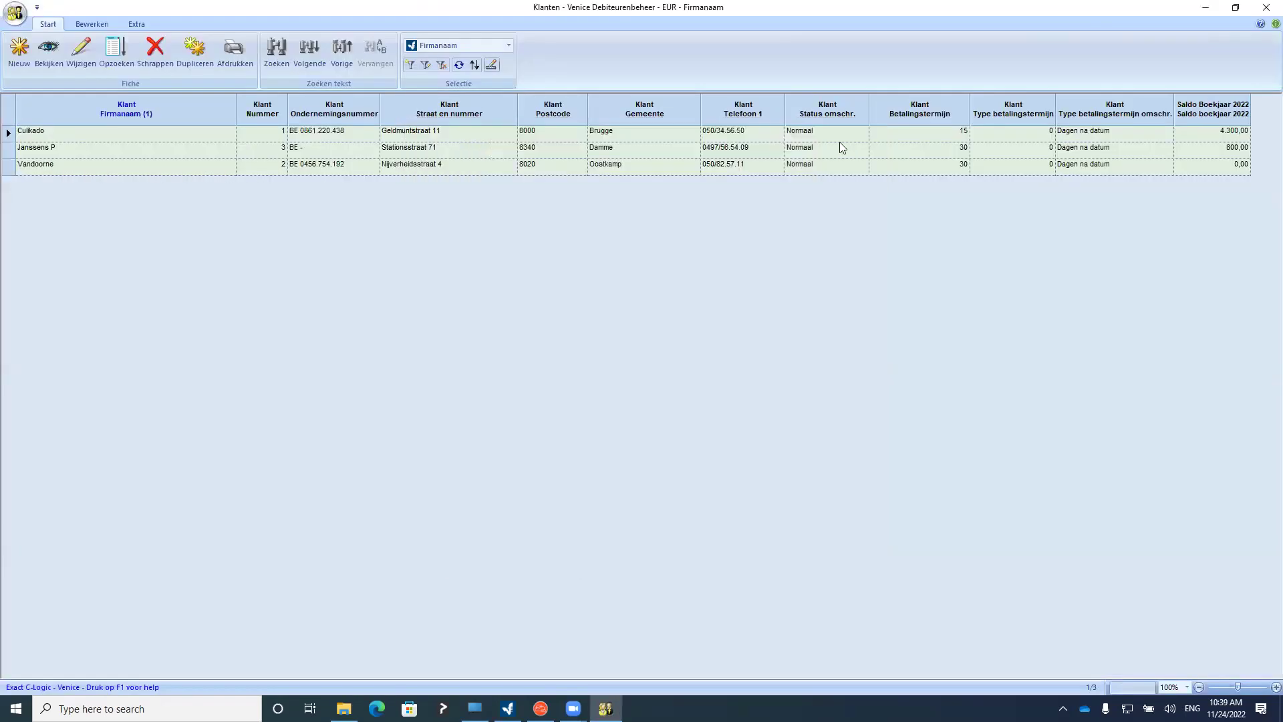
pyautogui.click(190, 147)
pyautogui.click(187, 166)
pyautogui.click(189, 137)
pyautogui.click(190, 147)
pyautogui.click(187, 165)
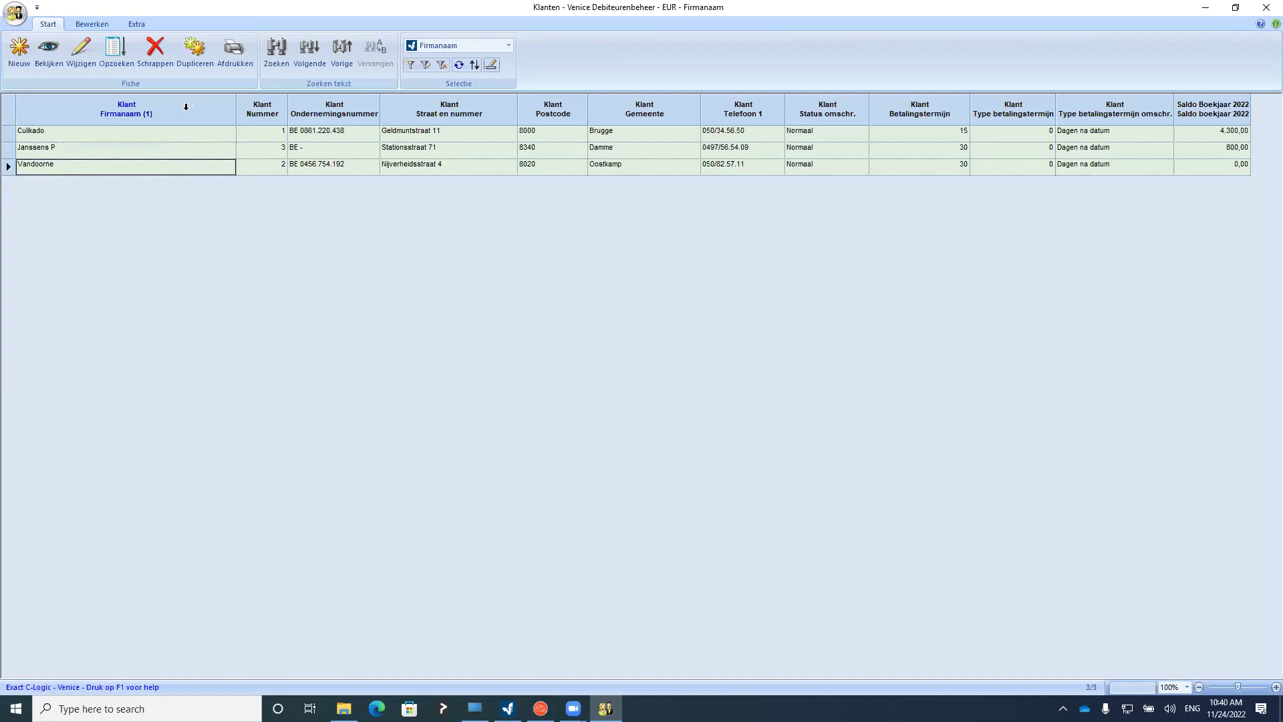
# Close the customer list and open the Companyweb payment experience export from the outstanding sales documents, leaving Enkel opslaan off
pyautogui.click(1265, 11)
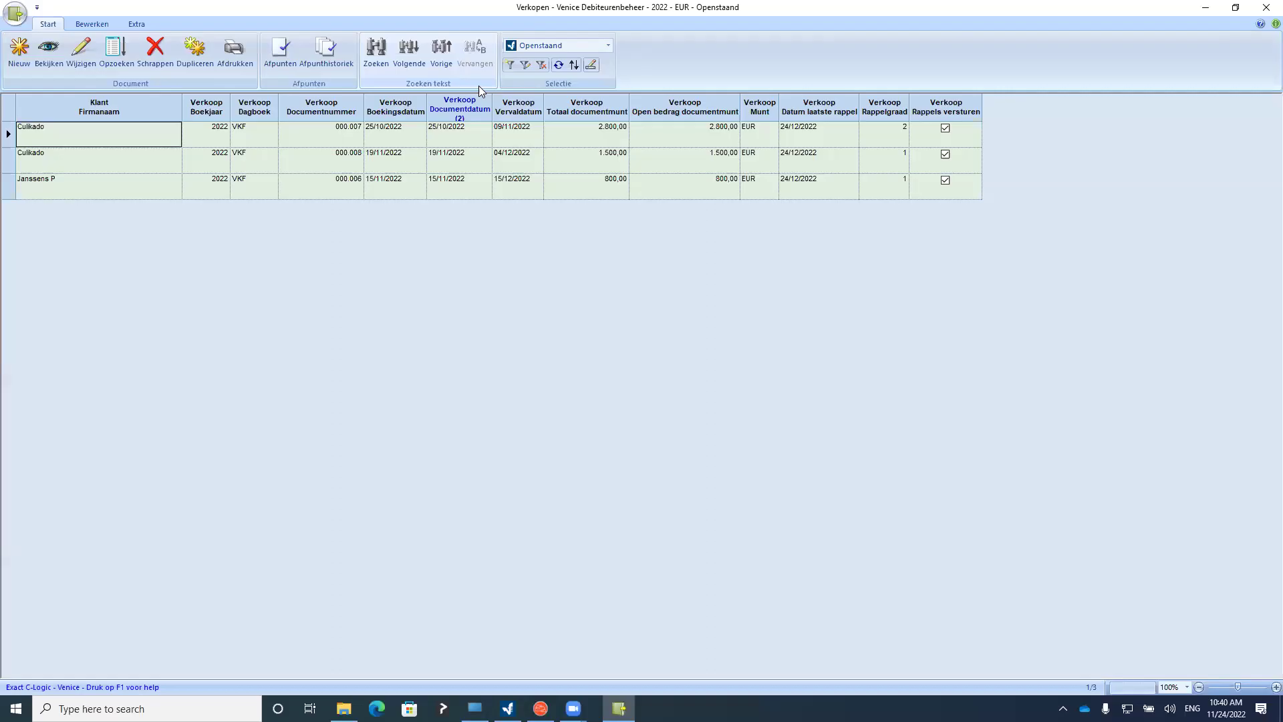
pyautogui.click(134, 24)
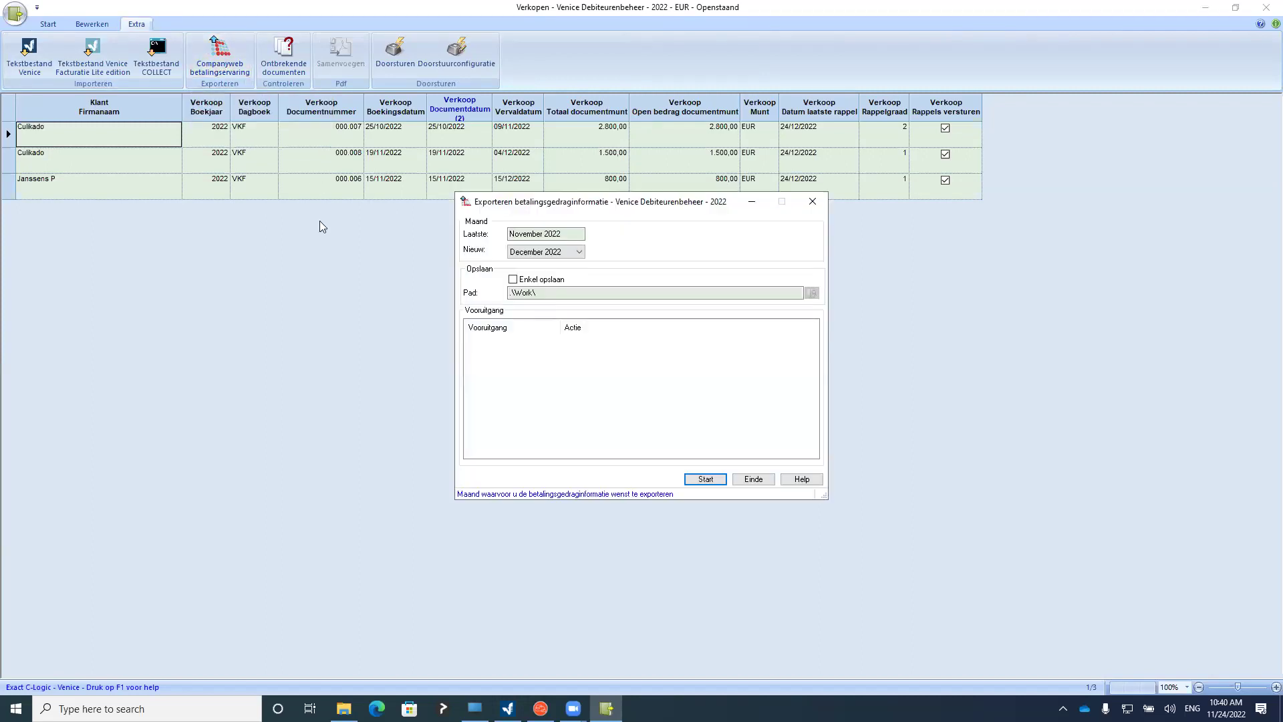
pyautogui.click(529, 281)
pyautogui.click(530, 280)
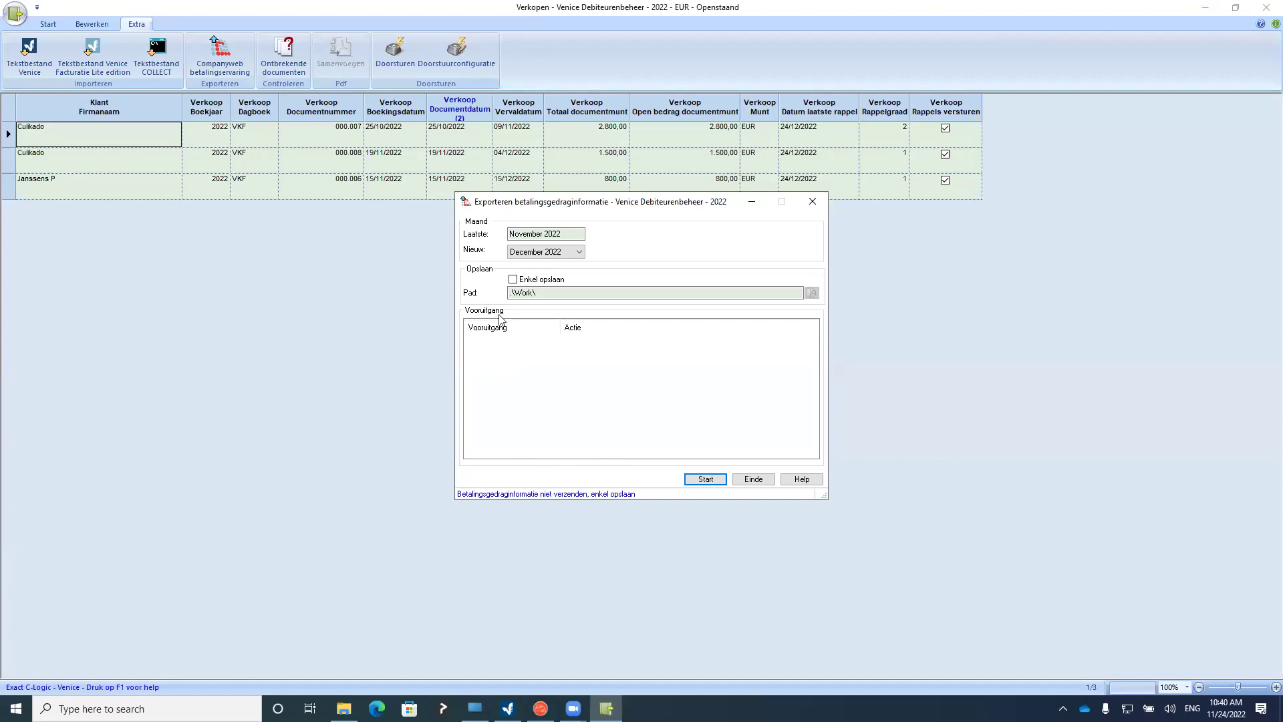
# Try the payment behaviour export for November 2022, cancelling the e-mail to Companyweb and closing the export dialog
pyautogui.click(542, 253)
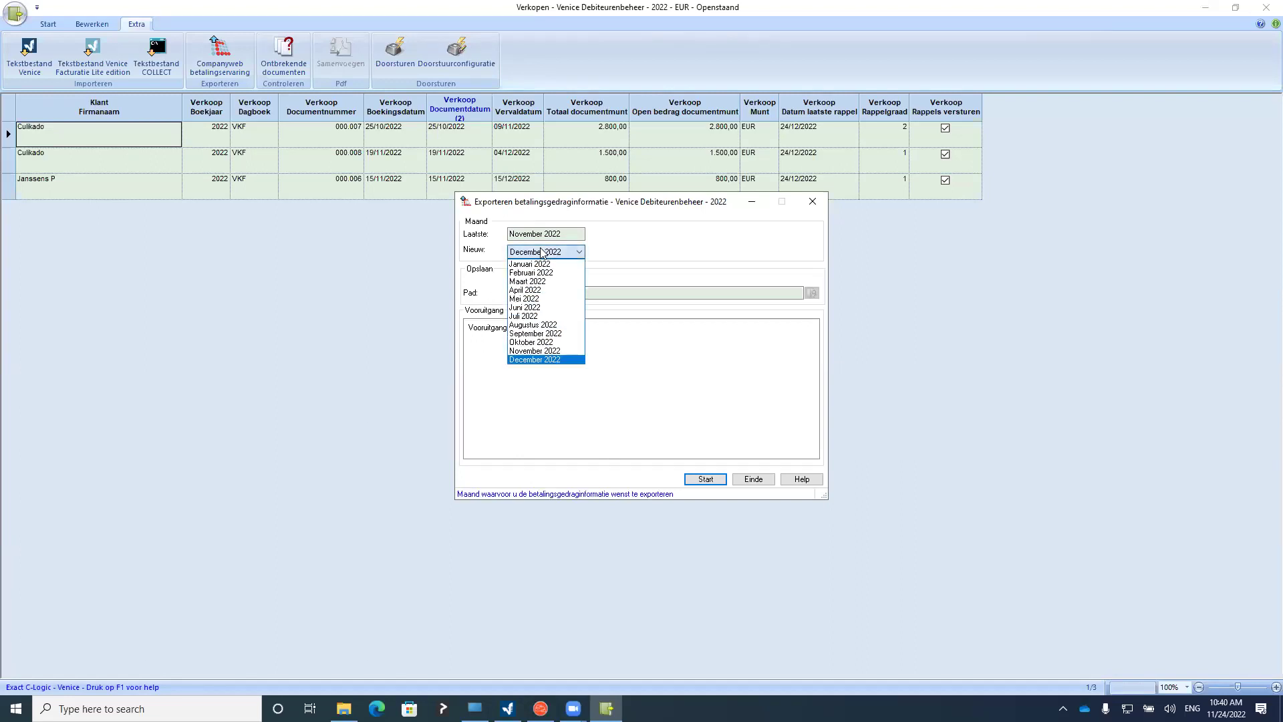
pyautogui.click(538, 351)
pyautogui.click(705, 479)
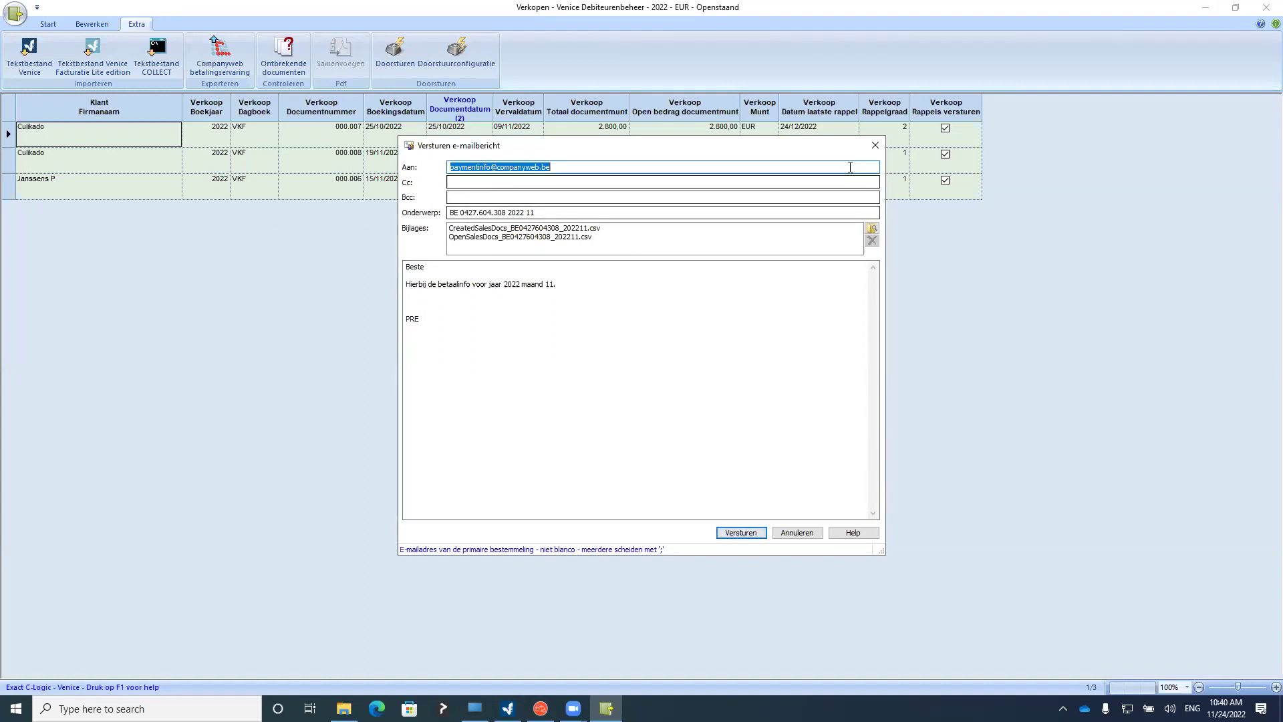
pyautogui.click(875, 147)
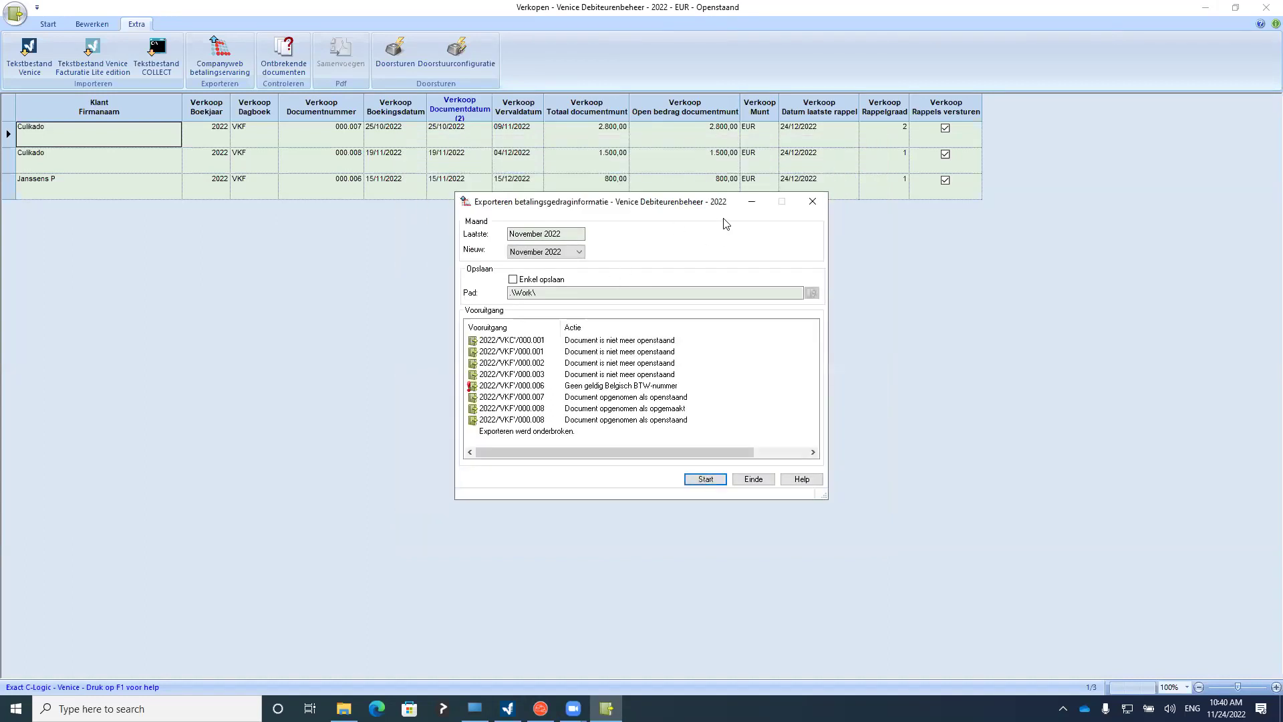
pyautogui.click(811, 204)
pyautogui.click(456, 179)
pyautogui.click(406, 169)
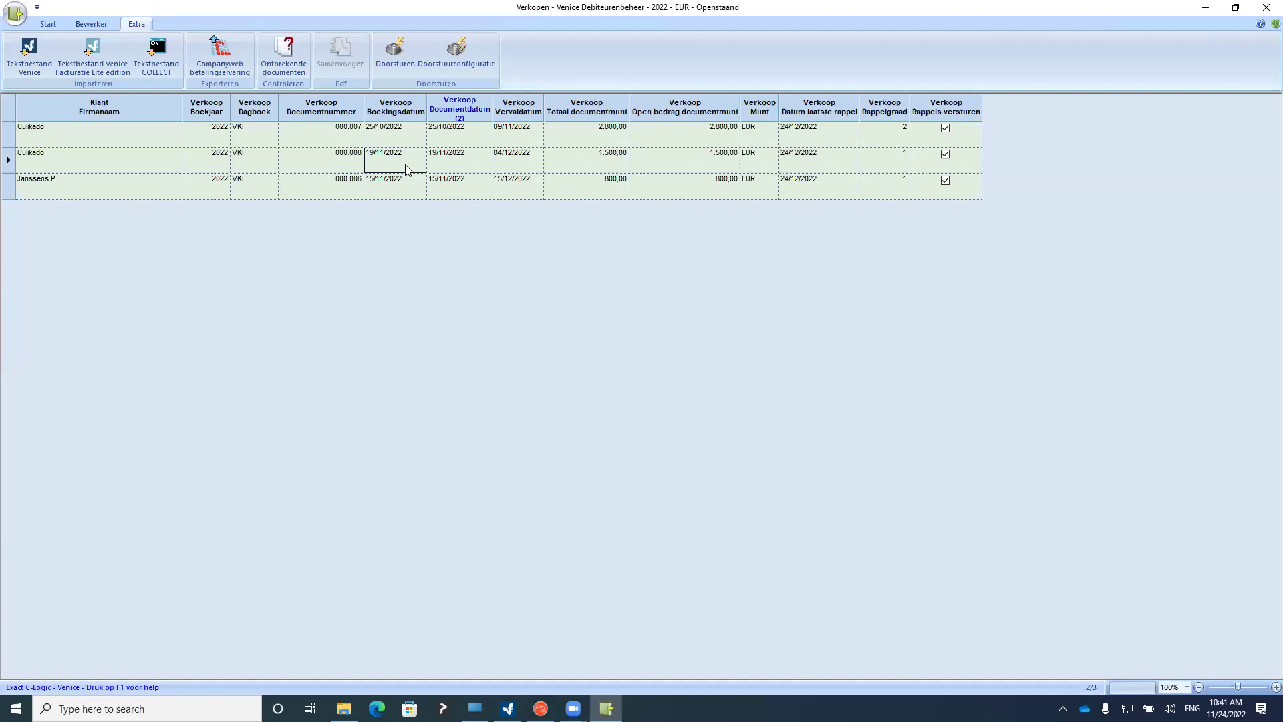
pyautogui.click(321, 134)
pyautogui.click(324, 160)
pyautogui.click(325, 191)
pyautogui.click(324, 135)
pyautogui.click(319, 164)
pyautogui.click(314, 188)
pyautogui.click(321, 139)
pyautogui.click(318, 161)
pyautogui.click(320, 186)
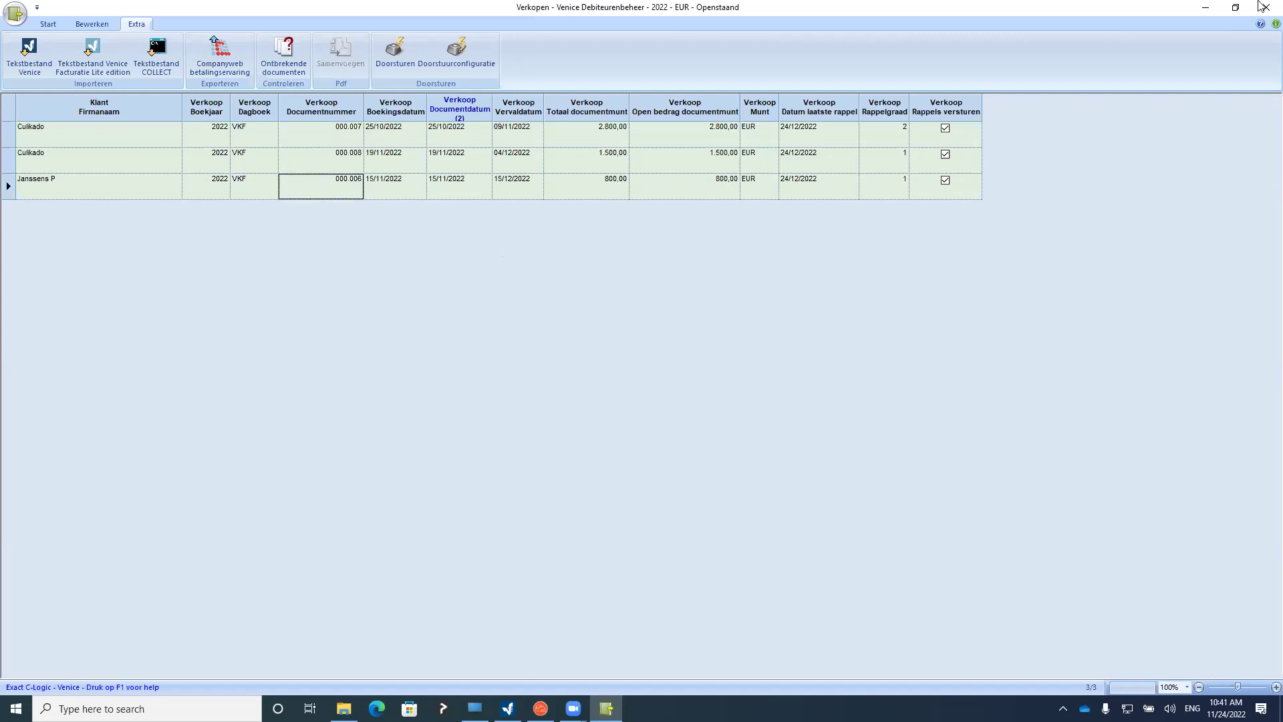